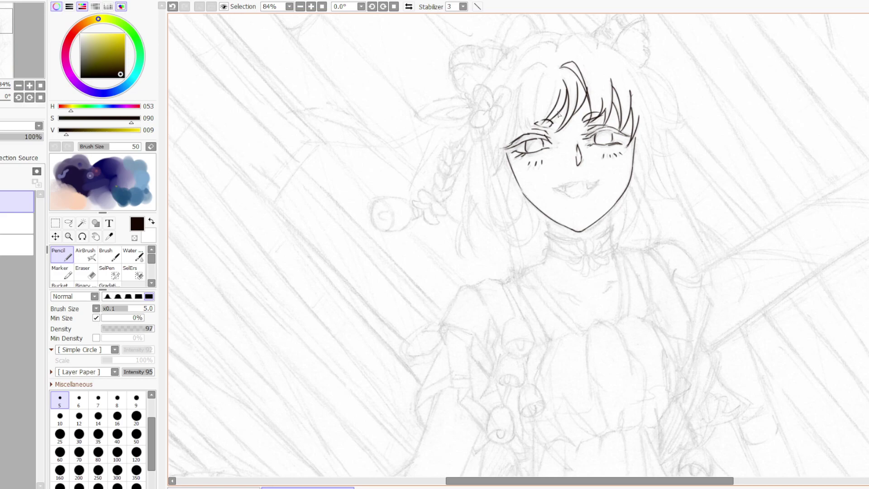
- Ink the fringe strands over the image-left half of the forehead, redrawing each stroke that misses the sketch
key("ctrl+z")
left_click_drag(561, 94, 542, 127)
left_click_drag(556, 79, 536, 128)
key("ctrl+z")
key("ctrl+y")
left_click_drag(542, 66, 516, 81)
key("ctrl+z")
mouse_move(545, 67)
left_mouse_down()
mouse_move(520, 75)
mouse_move(543, 124)
left_mouse_up()
key("ctrl+z")
left_click_drag(543, 68, 526, 128)
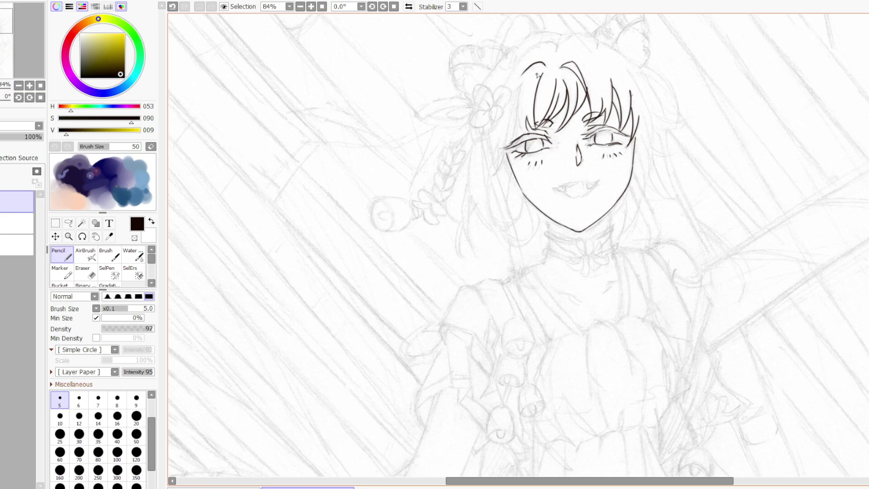
- Ink the outer fringe strands at the image-left temple, ending in a pointed tip beside the eye
mouse_move(521, 82)
left_mouse_down()
mouse_move(515, 131)
mouse_move(529, 132)
left_mouse_up()
left_click_drag(518, 127, 504, 148)
mouse_move(519, 93)
left_mouse_down()
mouse_move(505, 160)
mouse_move(493, 175)
left_mouse_up()
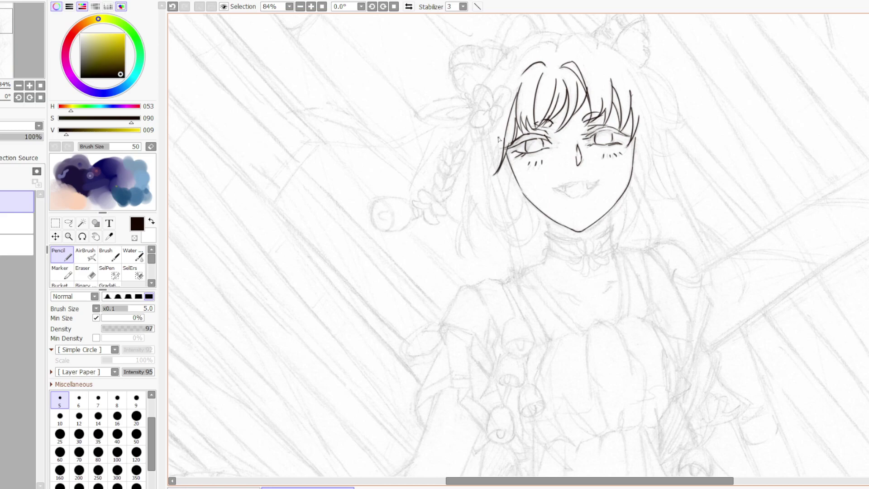
left_click_drag(505, 130, 494, 176)
- Ink the image-right crown curve and the hair strands running beside the ear and down to the jaw
left_click_drag(588, 33, 629, 63)
left_click_drag(639, 131, 651, 170)
left_click_drag(646, 136, 673, 156)
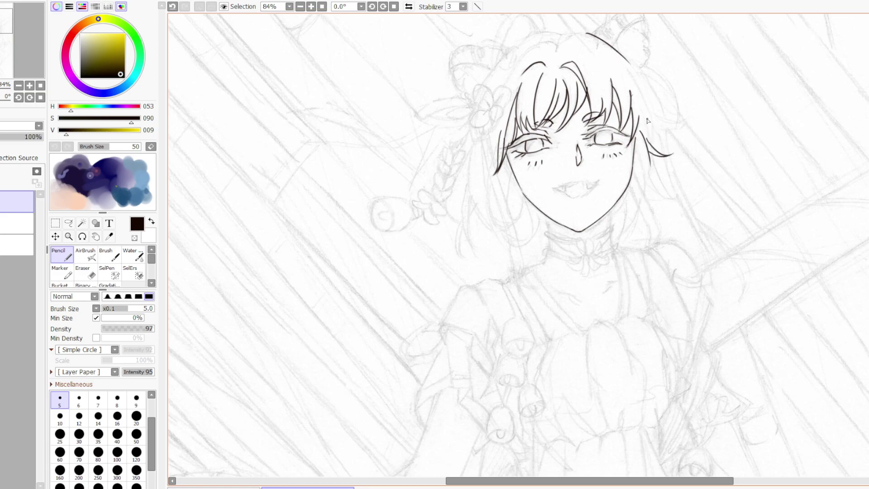
left_click_drag(641, 108, 649, 137)
left_click_drag(638, 144, 643, 191)
left_click_drag(631, 184, 608, 216)
- Ink the short strands beside the image-left jaw and the long narrow side lock reaching the shoulder
left_click_drag(521, 192, 528, 239)
left_click_drag(538, 208, 528, 240)
key("ctrl+z")
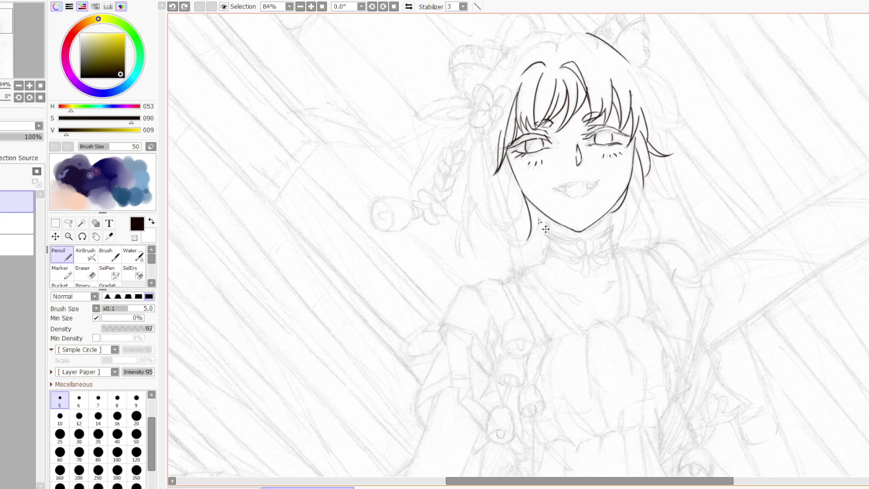
left_click_drag(535, 208, 525, 239)
mouse_move(489, 120)
left_mouse_down()
mouse_move(499, 173)
mouse_move(491, 149)
mouse_move(498, 169)
mouse_move(512, 173)
mouse_move(504, 181)
mouse_move(497, 170)
mouse_move(519, 257)
mouse_move(517, 275)
left_mouse_up()
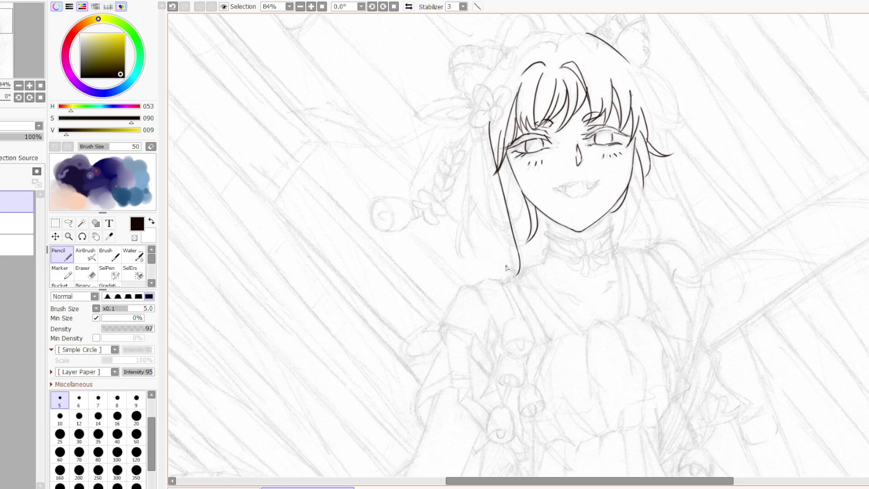
mouse_move(486, 125)
left_mouse_down()
mouse_move(500, 248)
mouse_move(518, 268)
mouse_move(523, 249)
mouse_move(507, 248)
mouse_move(508, 281)
left_mouse_up()
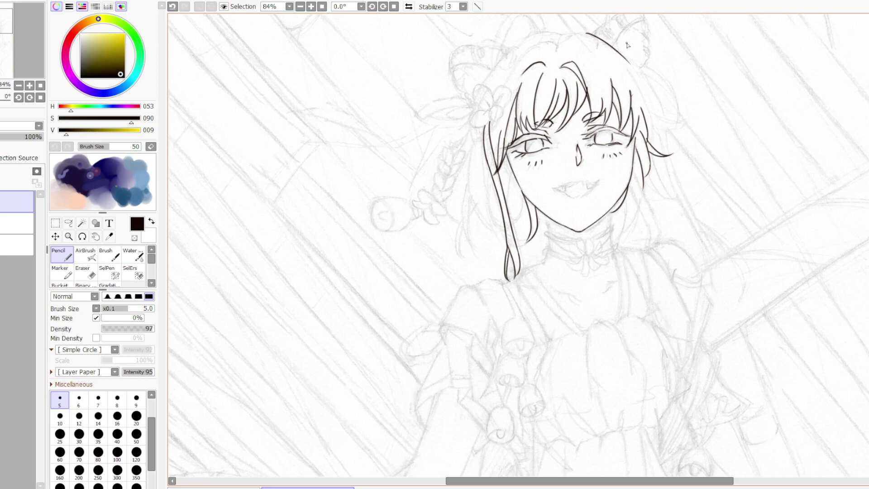
- Ink the top and image-left outline of the head, plus the small hair ends beneath the flower sketch
mouse_move(589, 35)
left_mouse_down()
mouse_move(517, 42)
mouse_move(530, 32)
mouse_move(507, 54)
mouse_move(530, 60)
mouse_move(502, 86)
left_mouse_up()
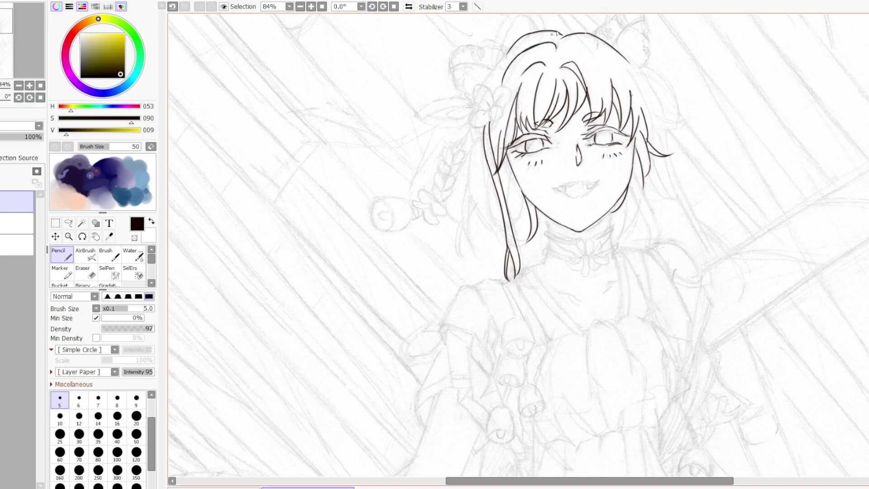
mouse_move(538, 45)
left_mouse_down()
mouse_move(508, 91)
mouse_move(515, 40)
mouse_move(484, 85)
left_mouse_up()
left_click_drag(470, 126, 470, 132)
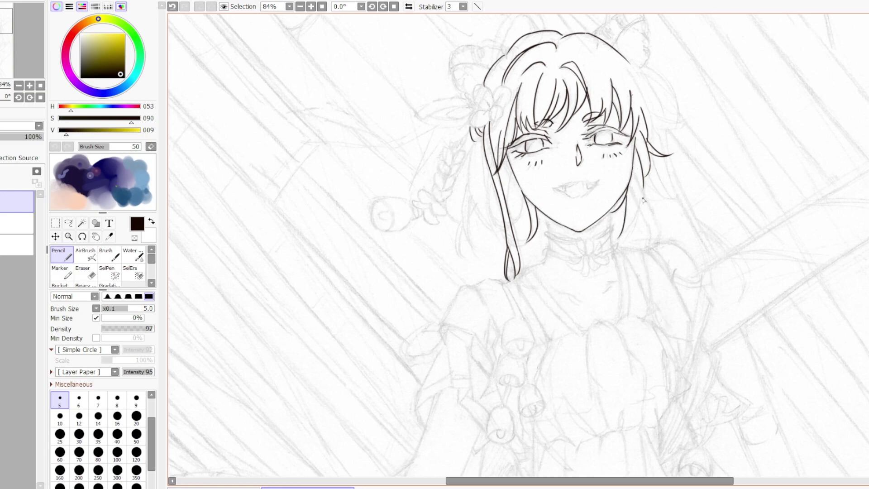
- Ink the curved strands below the image-right jaw and the strand flicking outward beside the cheek
left_click_drag(639, 208, 611, 240)
key("ctrl+z")
key("ctrl+y")
left_click_drag(638, 212, 624, 241)
left_click_drag(641, 213, 623, 243)
left_click_drag(651, 156, 674, 198)
key("ctrl+z")
mouse_move(651, 153)
left_mouse_down()
mouse_move(664, 190)
mouse_move(679, 199)
left_mouse_up()
- Ink the image-right side hair from the crown to the ear, with the looped outer lock ending in a flicked tip
left_click_drag(617, 59, 646, 140)
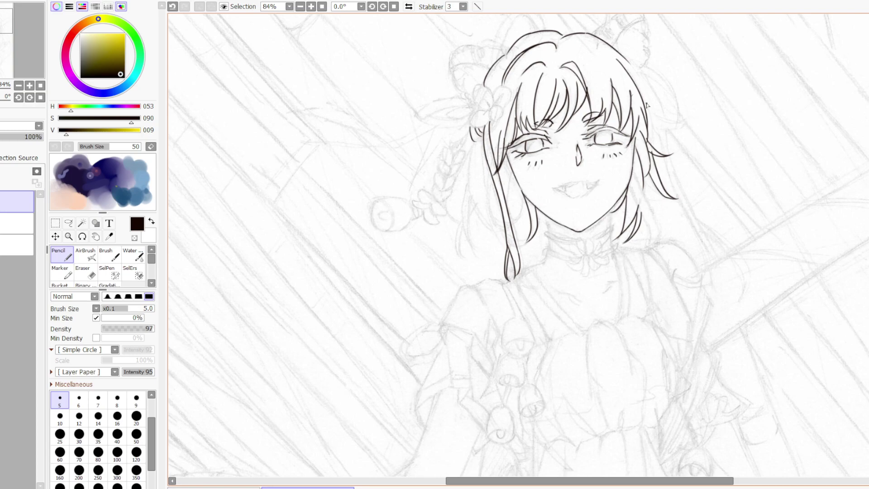
left_click_drag(644, 97, 665, 137)
left_click_drag(637, 69, 663, 119)
left_click_drag(641, 64, 675, 125)
key("ctrl+z")
mouse_move(643, 66)
left_mouse_down()
mouse_move(675, 120)
mouse_move(687, 115)
left_mouse_up()
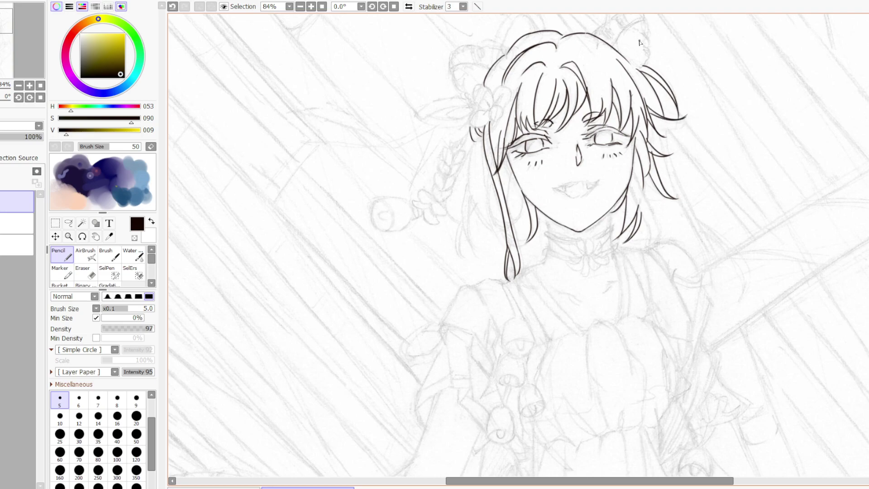
left_click_drag(623, 66, 659, 108)
- Ink additional inner strands in the image-left side hair between the temple and the jaw
mouse_move(512, 173)
left_mouse_down()
mouse_move(514, 229)
mouse_move(531, 229)
mouse_move(527, 241)
left_mouse_up()
key("ctrl+z")
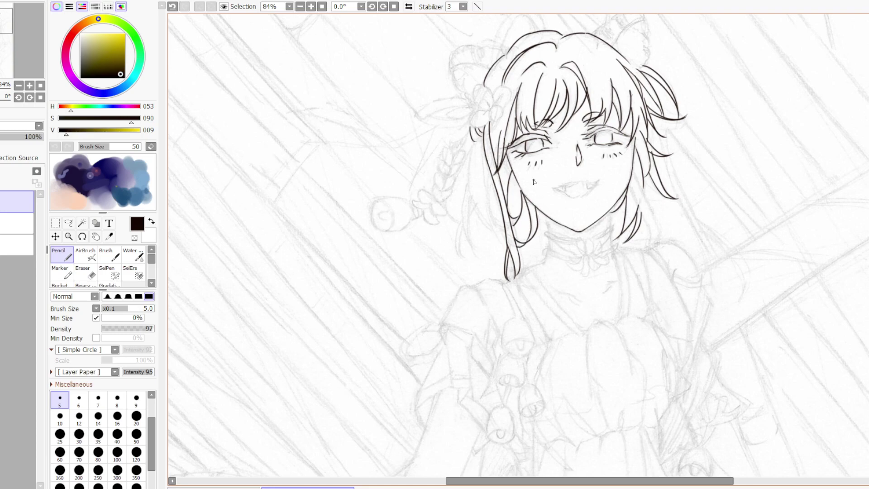
left_click_drag(485, 135, 489, 206)
mouse_move(490, 176)
left_mouse_down()
mouse_move(502, 225)
mouse_move(492, 218)
left_mouse_up()
key("ctrl+z")
key("ctrl+z")
- Sample the dark brown line colour and ink the longer lock hanging below the image-right cheek
left_click(493, 221, "alt")
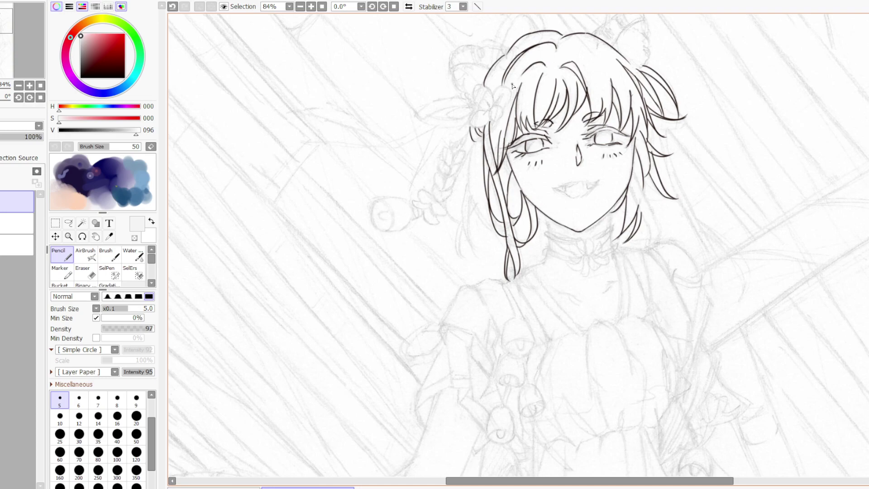
left_click(527, 52, "alt")
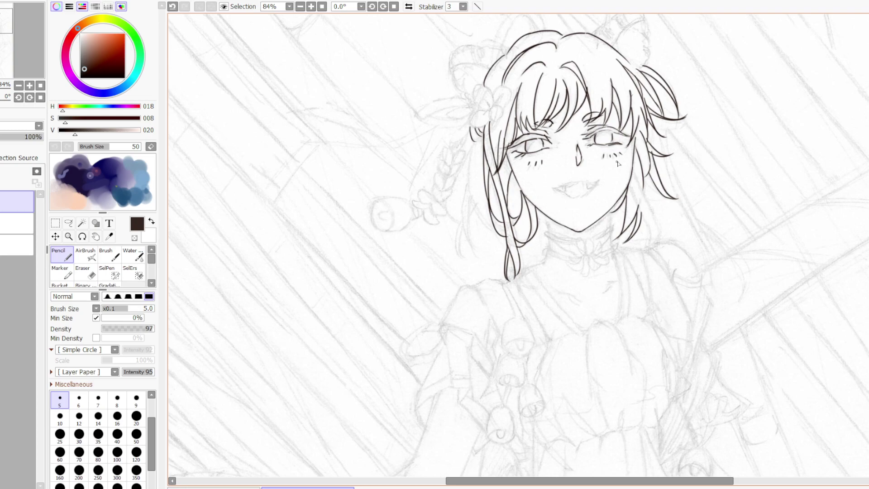
left_click_drag(633, 167, 658, 238)
left_click_drag(632, 183, 649, 224)
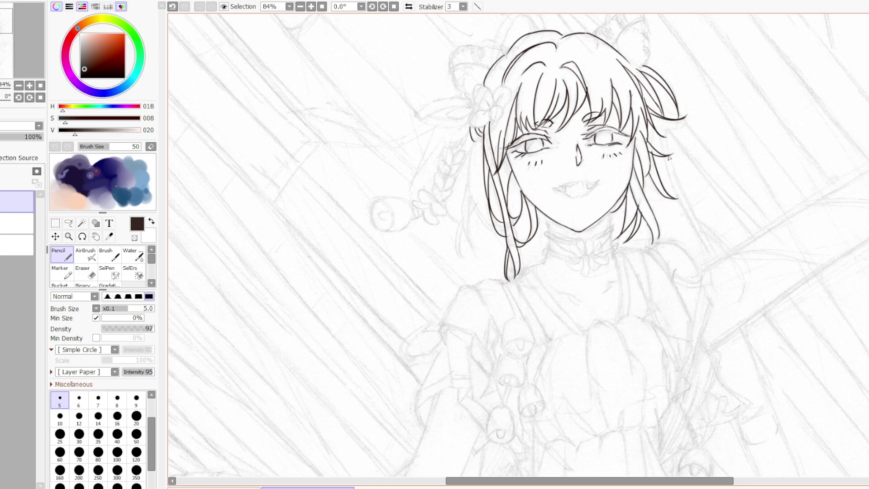
- Clean up the image-right side hair with the size 7 Eraser and redraw a short Pencil strand beside the eye
key("e")
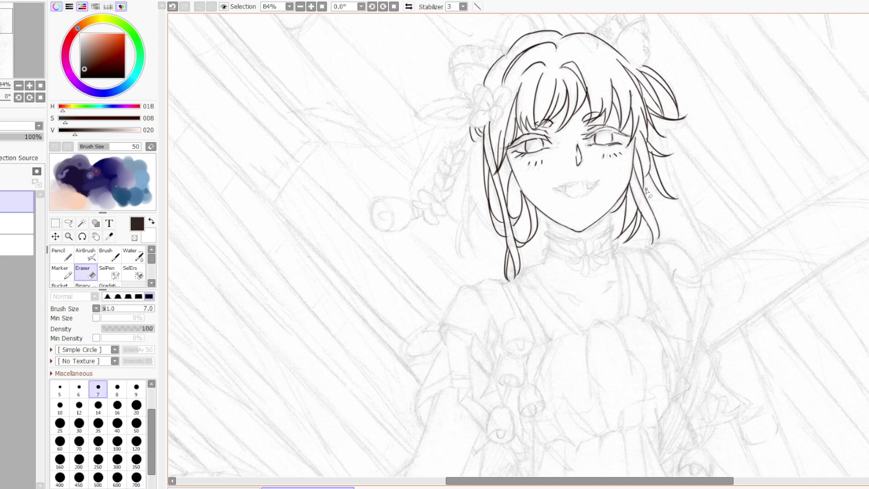
key("n")
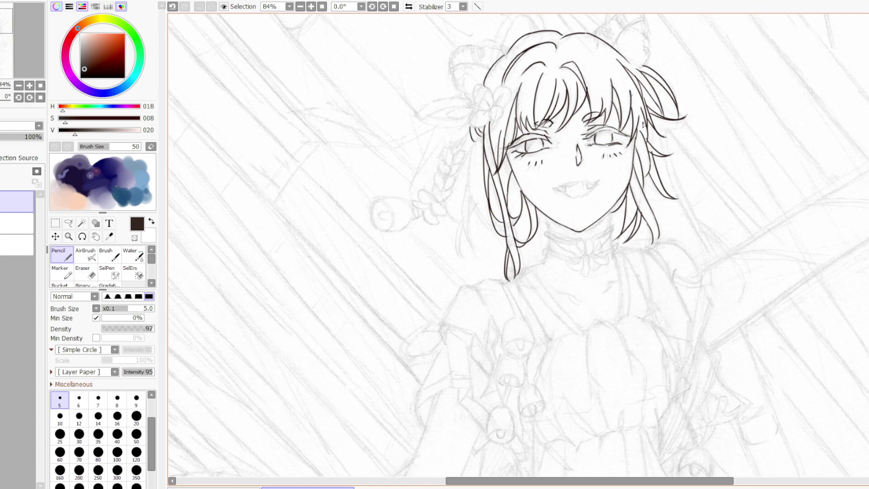
left_click_drag(639, 116, 635, 138)
- Create a new layer and ink the petals of the flower hair ornament on the image-left side of the head
key("ctrl+shift+n")
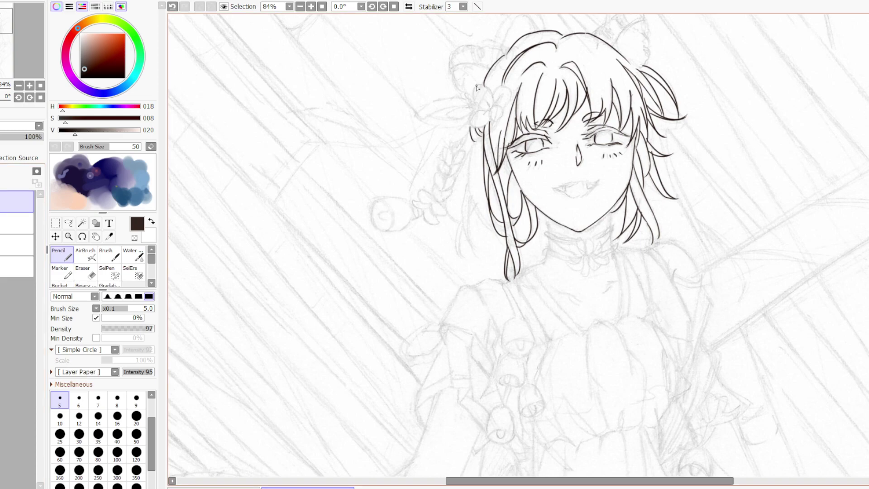
mouse_move(481, 85)
left_mouse_down()
mouse_move(481, 109)
mouse_move(511, 89)
mouse_move(498, 109)
mouse_move(504, 84)
mouse_move(511, 94)
mouse_move(502, 107)
mouse_move(503, 93)
mouse_move(493, 119)
left_mouse_up()
key("ctrl+z")
key("ctrl+z")
mouse_move(486, 113)
left_mouse_down()
mouse_move(469, 125)
mouse_move(495, 114)
left_mouse_up()
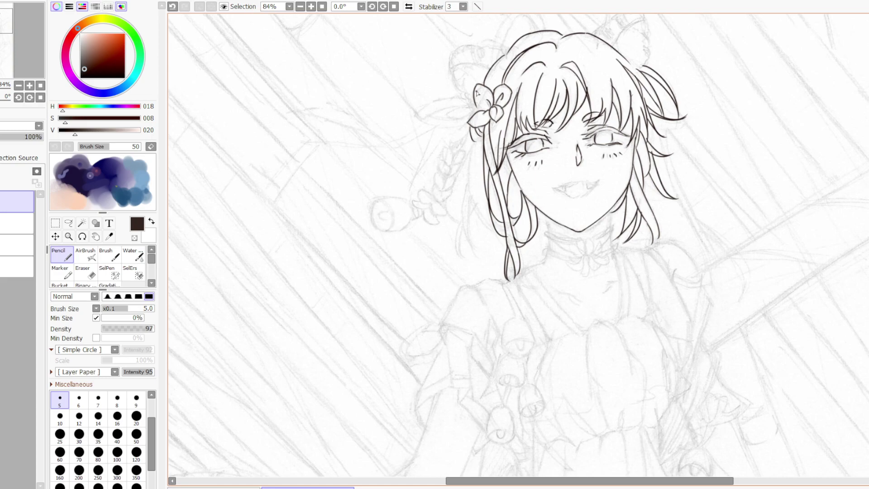
- Ink the pointed leaves extending outward from the hair flower and tidy their lines with the Eraser
mouse_move(473, 108)
left_mouse_down()
mouse_move(447, 114)
mouse_move(469, 119)
mouse_move(476, 107)
left_mouse_up()
left_click_drag(424, 119, 463, 106)
left_click_drag(457, 97, 475, 106)
key("ctrl+z")
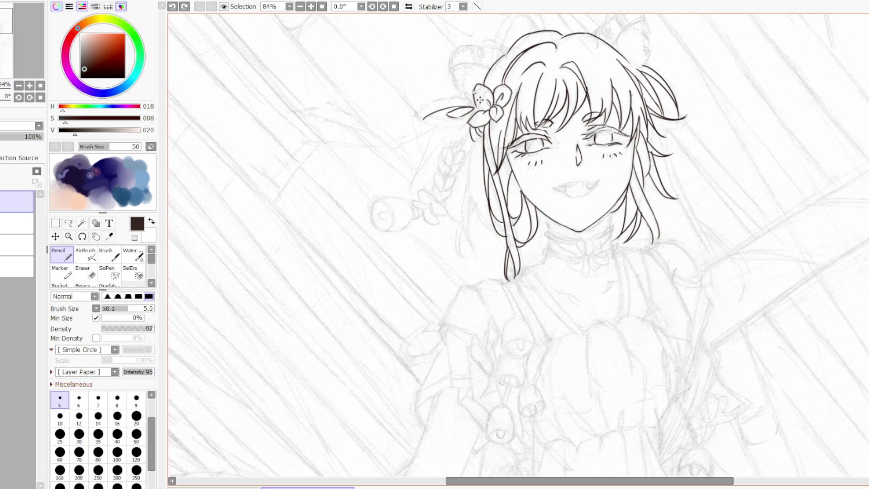
mouse_move(475, 108)
left_mouse_down()
mouse_move(439, 100)
mouse_move(460, 100)
mouse_move(416, 115)
mouse_move(451, 113)
left_mouse_up()
mouse_move(422, 117)
left_mouse_down()
mouse_move(444, 129)
mouse_move(472, 118)
mouse_move(454, 122)
left_mouse_up()
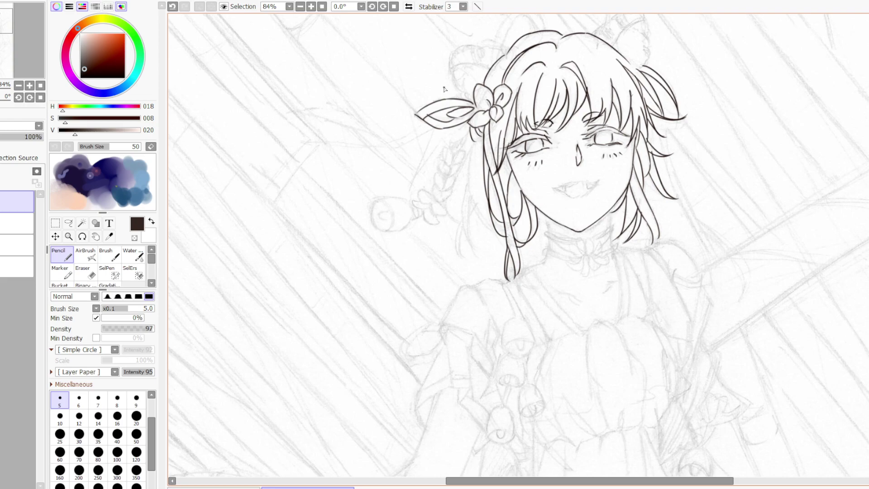
key("ctrl+z")
key("ctrl+y")
key("e")
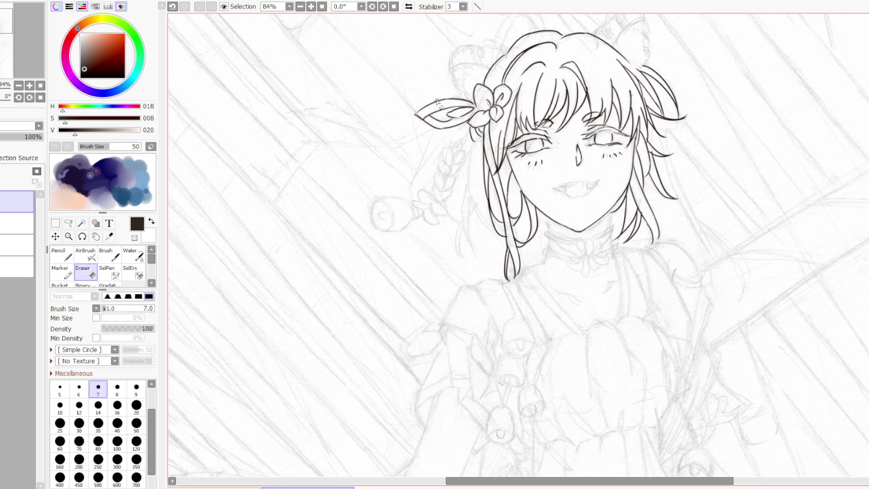
key("n")
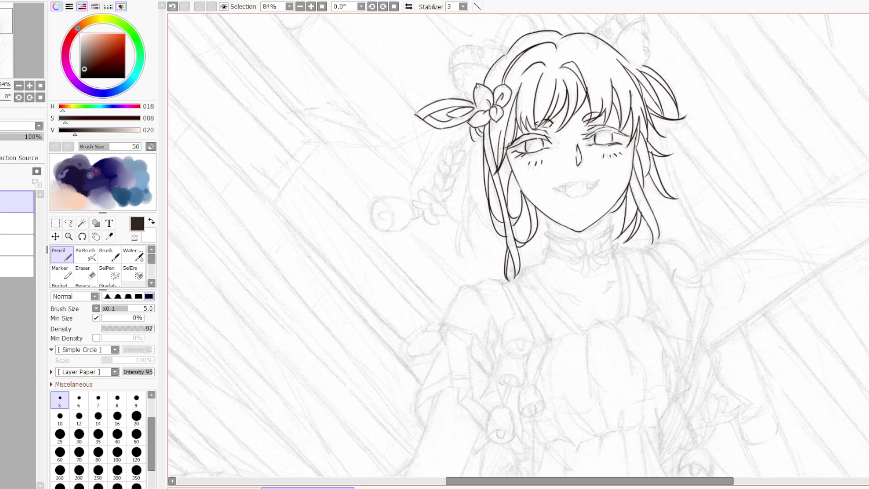
- On the hair layer, ink the back strands curving down from beneath the flower behind the long side lock
left_click(10, 216)
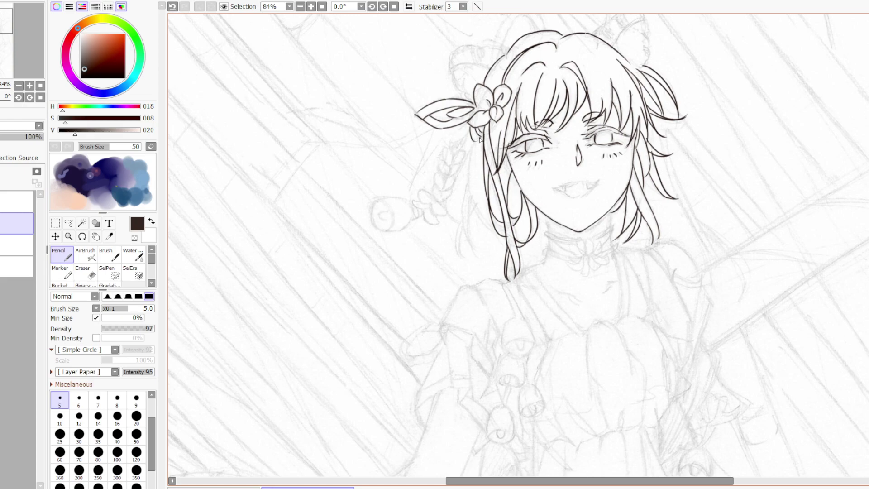
left_click_drag(479, 140, 473, 184)
key("ctrl+z")
mouse_move(477, 136)
left_mouse_down()
mouse_move(471, 164)
mouse_move(484, 197)
mouse_move(470, 182)
mouse_move(472, 198)
mouse_move(481, 174)
mouse_move(473, 199)
mouse_move(491, 229)
left_mouse_up()
key("ctrl+z")
left_click_drag(471, 183, 492, 230)
key("ctrl+z")
left_click_drag(472, 181, 499, 230)
key("ctrl+z")
left_click_drag(471, 181, 500, 230)
key("ctrl+z")
left_click_drag(471, 181, 493, 232)
left_click_drag(471, 178, 497, 229)
key("ctrl+z")
- Ink the pair of long outer strands on the image-left side of the hair, tapering just above the shoulder
left_click_drag(470, 180, 466, 245)
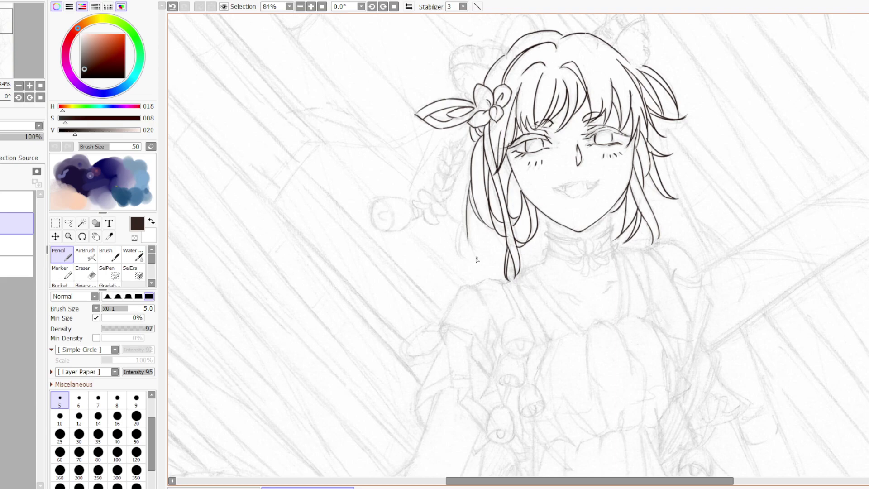
key("ctrl+z")
left_click_drag(471, 181, 474, 248)
key("ctrl+z")
left_click_drag(471, 181, 475, 252)
left_click_drag(470, 170, 474, 247)
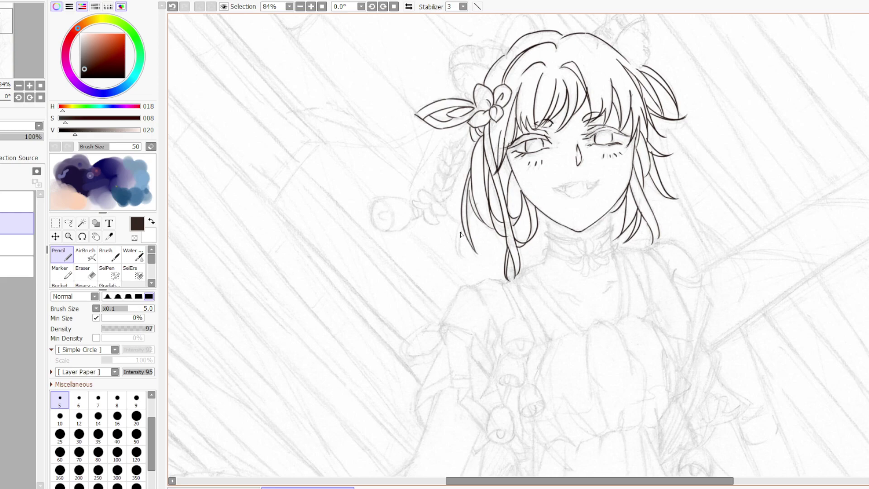
- Ink the outermost image-left hair tip, redrawing it until it curves outward and down to a point
left_click_drag(463, 227, 456, 261)
key("ctrl+z")
left_click_drag(464, 220, 458, 254)
key("ctrl+z")
left_click_drag(464, 220, 458, 256)
key("ctrl+z")
left_click_drag(464, 220, 457, 259)
key("ctrl+z")
left_click_drag(464, 221, 456, 260)
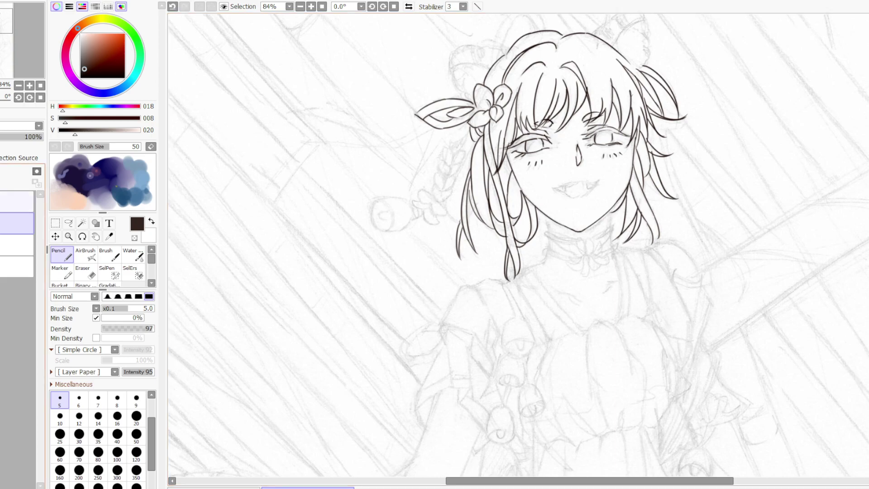
- On the ornament layer, ink the tall ribbon loop standing on the crown
left_click(17, 201)
scroll(517, 245, "up", 3)
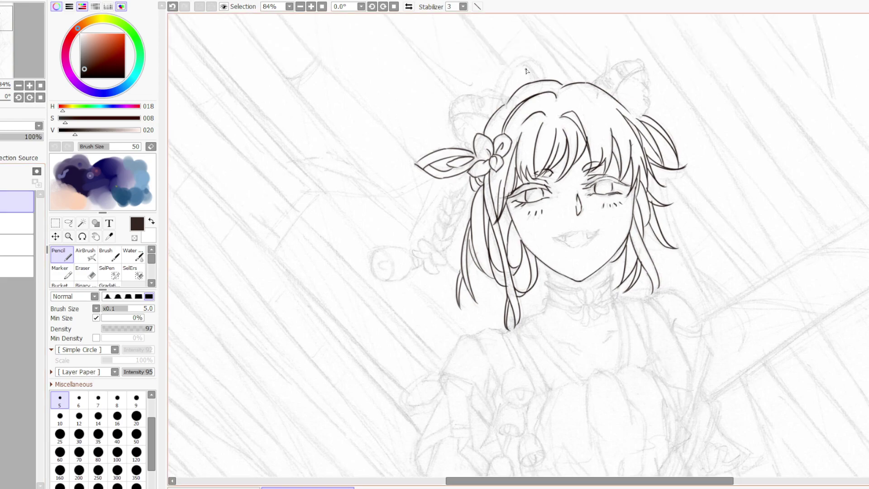
left_click_drag(526, 60, 500, 107)
mouse_move(521, 63)
left_mouse_down()
mouse_move(543, 84)
mouse_move(537, 62)
mouse_move(543, 84)
mouse_move(545, 73)
mouse_move(529, 59)
mouse_move(509, 58)
mouse_move(518, 65)
mouse_move(514, 57)
mouse_move(506, 68)
mouse_move(497, 106)
left_mouse_up()
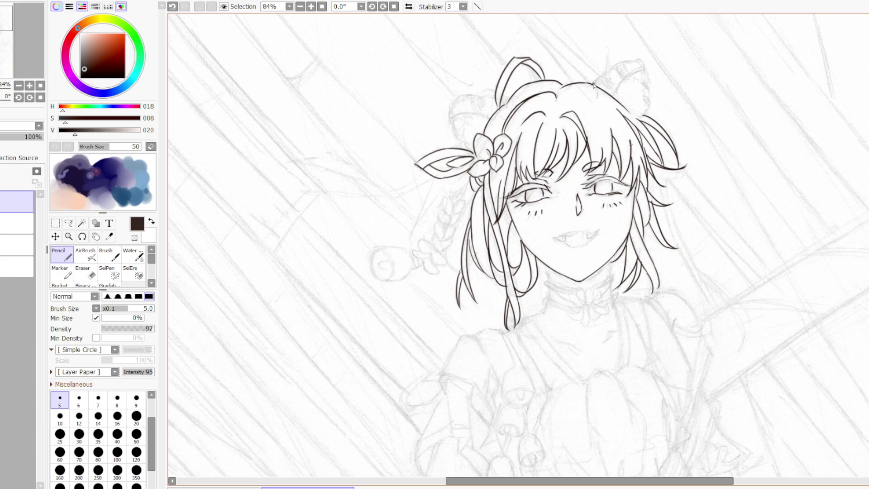
- Ink the outlines of the two bow-like shapes on either side of the head
mouse_move(594, 85)
left_mouse_down()
mouse_move(644, 59)
mouse_move(652, 90)
mouse_move(645, 116)
left_mouse_up()
left_click_drag(645, 68, 614, 98)
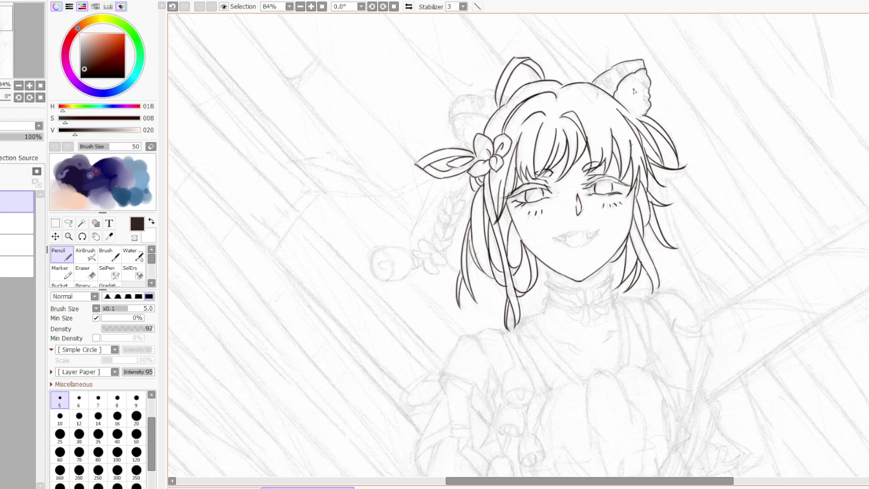
mouse_move(494, 97)
left_mouse_down()
mouse_move(451, 104)
mouse_move(449, 123)
mouse_move(471, 148)
left_mouse_up()
left_click_drag(450, 118, 490, 117)
- On the face layer, ink the open smile with its fangs and the image-left edge of the neck
left_click(16, 244)
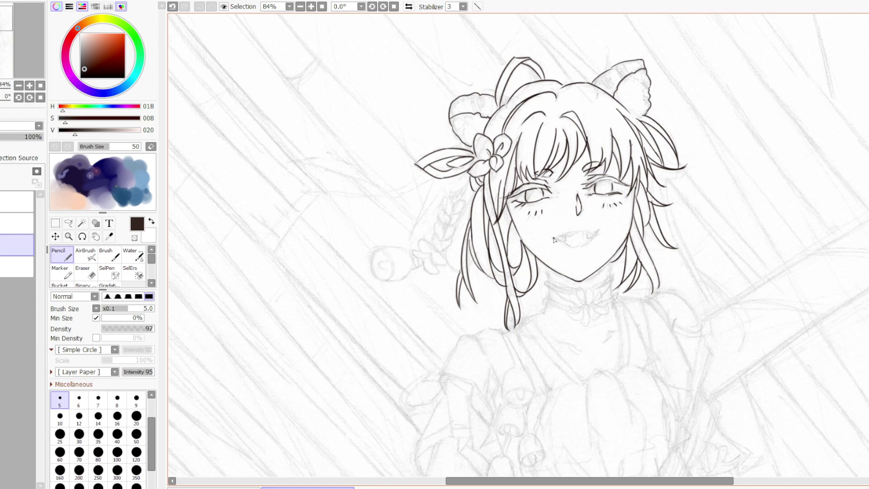
mouse_move(558, 239)
left_mouse_down()
mouse_move(598, 229)
mouse_move(561, 238)
mouse_move(578, 236)
mouse_move(578, 248)
mouse_move(557, 241)
mouse_move(580, 243)
left_mouse_up()
left_click_drag(545, 266, 548, 282)
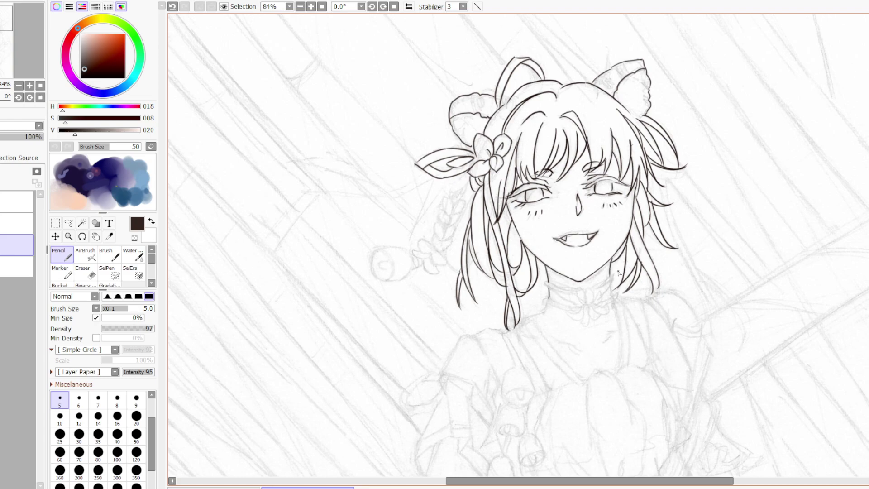
- Ink the other side of the neck and the choker band with its central flower
left_click_drag(613, 281, 610, 298)
left_click_drag(612, 279, 592, 288)
left_click_drag(549, 287, 583, 288)
mouse_move(547, 300)
left_mouse_down()
mouse_move(577, 304)
mouse_move(561, 310)
mouse_move(617, 294)
left_mouse_up()
mouse_move(616, 295)
left_mouse_down()
mouse_move(588, 291)
mouse_move(586, 306)
mouse_move(614, 291)
mouse_move(586, 301)
mouse_move(579, 288)
mouse_move(578, 308)
left_mouse_up()
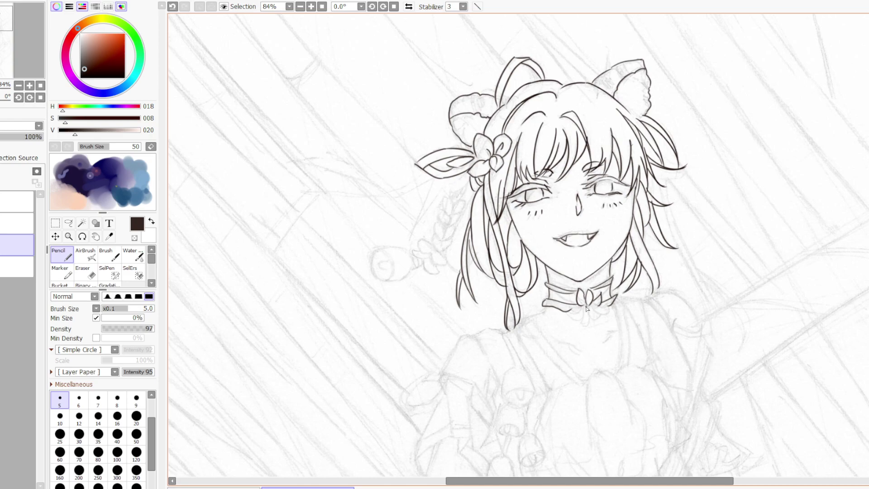
mouse_move(587, 306)
left_mouse_down()
mouse_move(579, 323)
mouse_move(594, 314)
mouse_move(587, 308)
mouse_move(580, 319)
mouse_move(599, 310)
mouse_move(589, 305)
mouse_move(599, 317)
mouse_move(592, 305)
mouse_move(595, 315)
mouse_move(606, 300)
mouse_move(592, 305)
mouse_move(611, 306)
mouse_move(581, 319)
left_mouse_up()
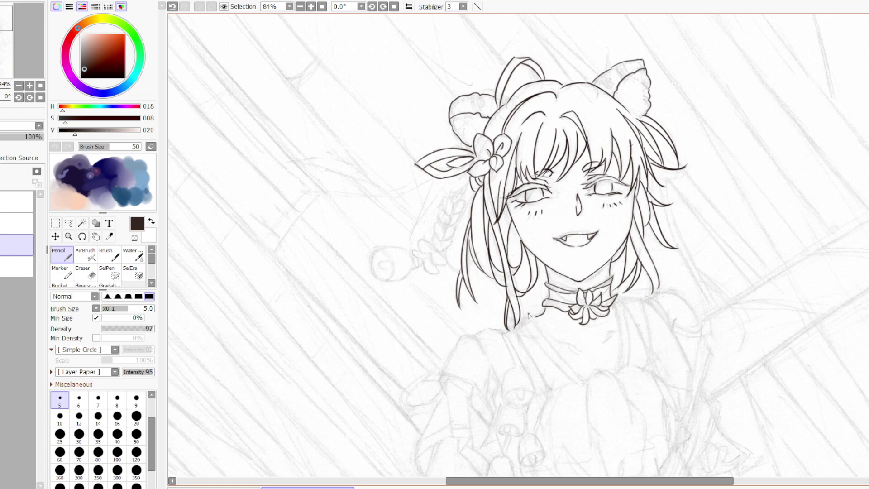
- Ink the image-left dress strap with two parallel lines and the short shoulder line beside it
left_click_drag(533, 317, 585, 383)
left_click_drag(526, 321, 583, 384)
left_click_drag(525, 322, 516, 336)
- Ink the image-right dress strap lines and the curve of the shoulder next to them
left_click_drag(615, 302, 621, 361)
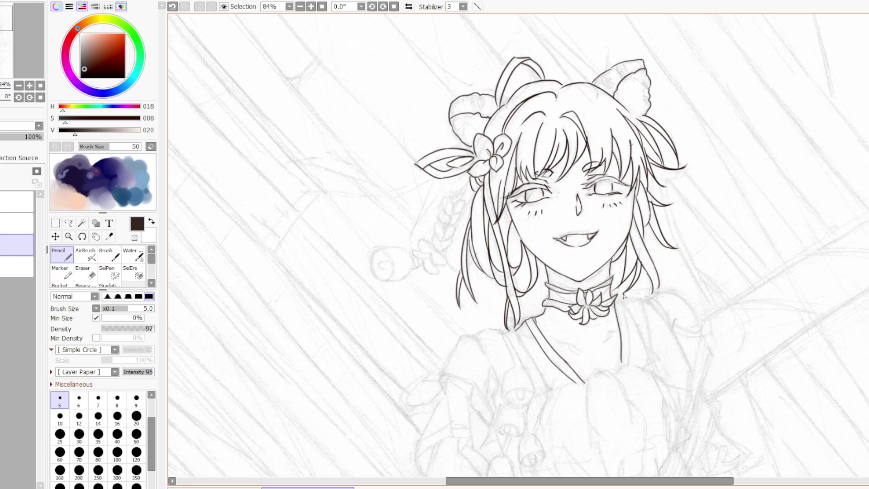
left_click_drag(623, 297, 630, 362)
left_click_drag(623, 300, 645, 353)
mouse_move(617, 298)
left_mouse_down()
mouse_move(644, 298)
mouse_move(648, 350)
left_mouse_up()
left_click_drag(644, 302, 680, 337)
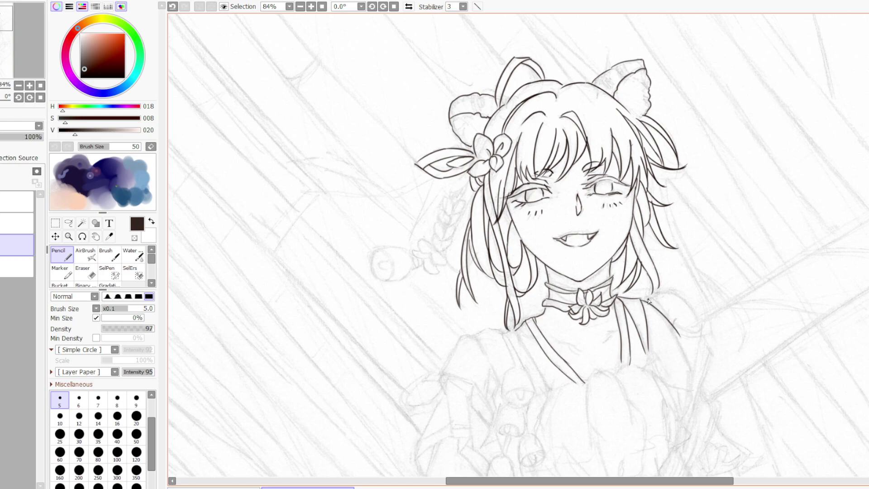
- Ink the image-right shoulder curve with the short edge line inside it, and the outer edge line beside the image-left strap
left_click_drag(643, 302, 673, 326)
left_click_drag(650, 299, 694, 312)
left_click_drag(512, 332, 550, 385)
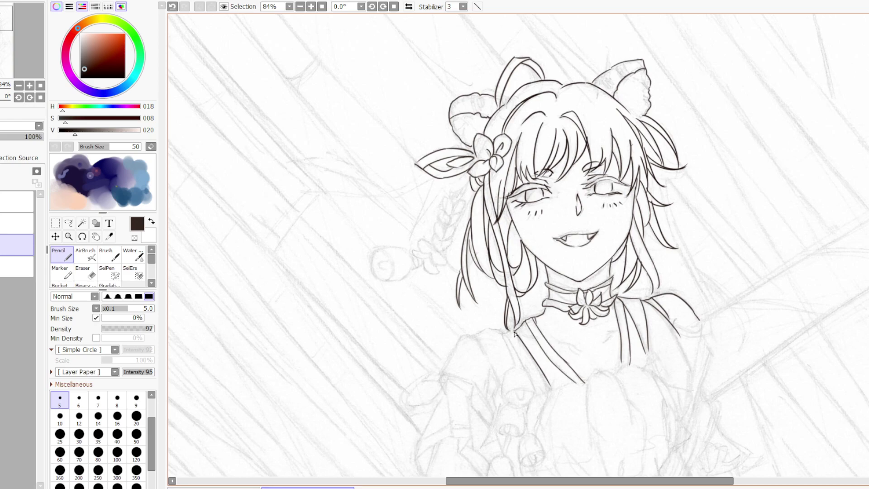
- Ink the band edge beside the image-left strap and the large round bell hanging from it, including its rim and opening
mouse_move(511, 330)
left_mouse_down()
mouse_move(503, 336)
mouse_move(531, 385)
left_mouse_up()
mouse_move(514, 370)
left_mouse_down()
mouse_move(501, 391)
mouse_move(505, 405)
mouse_move(538, 409)
mouse_move(532, 388)
mouse_move(512, 408)
left_mouse_up()
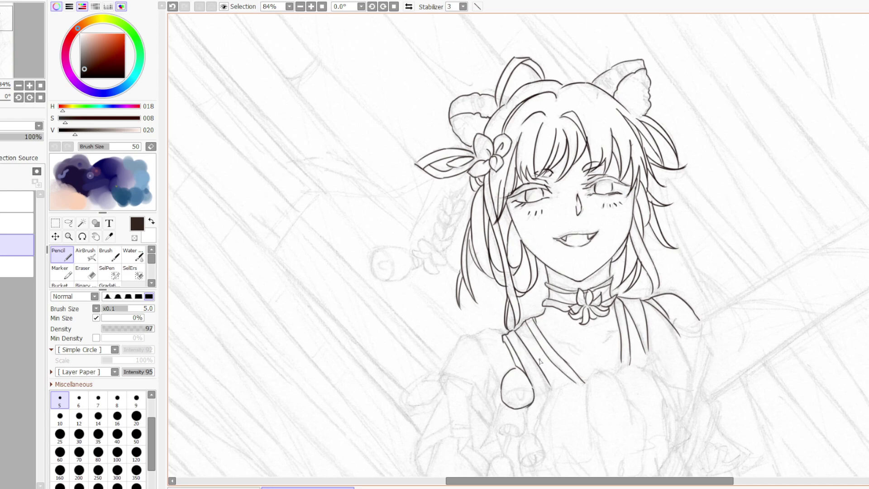
key("ctrl+z")
left_click_drag(504, 402, 534, 390)
key("ctrl+z")
mouse_move(513, 408)
left_mouse_down()
mouse_move(526, 406)
mouse_move(533, 392)
left_mouse_up()
key("ctrl+z")
key("ctrl+z")
left_click_drag(520, 393, 520, 394)
- Ink the smaller second bell directly beneath the first one, with its flared rim and clapper
key("ctrl+z")
left_click_drag(522, 411, 518, 436)
mouse_move(507, 406)
left_mouse_down()
mouse_move(497, 431)
mouse_move(525, 435)
mouse_move(508, 422)
mouse_move(504, 432)
mouse_move(495, 426)
mouse_move(526, 435)
mouse_move(508, 424)
left_mouse_up()
key("ctrl+z")
key("ctrl+z")
key("ctrl+z")
key("ctrl+z")
key("ctrl+z")
key("ctrl+z")
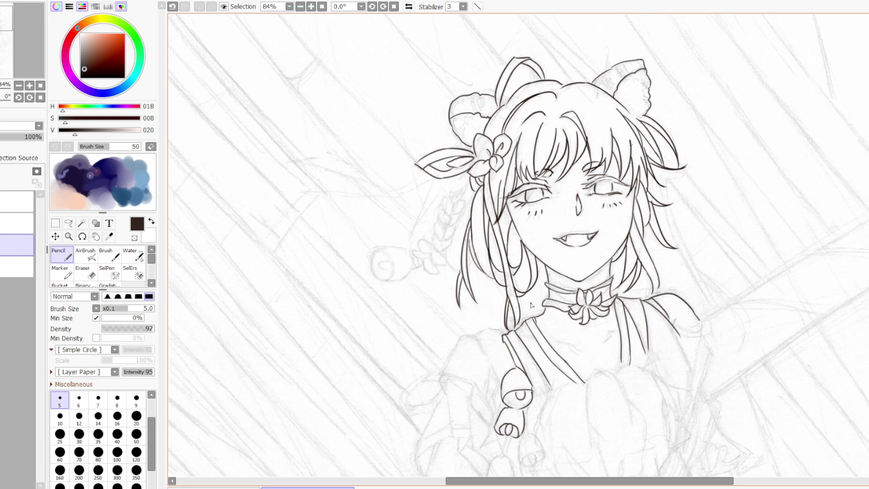
- Ink the image-left shoulder line, the seam running down from it and the outer contour of the upper sleeve
left_click_drag(503, 336, 476, 336)
scroll(639, 362, "down", 2)
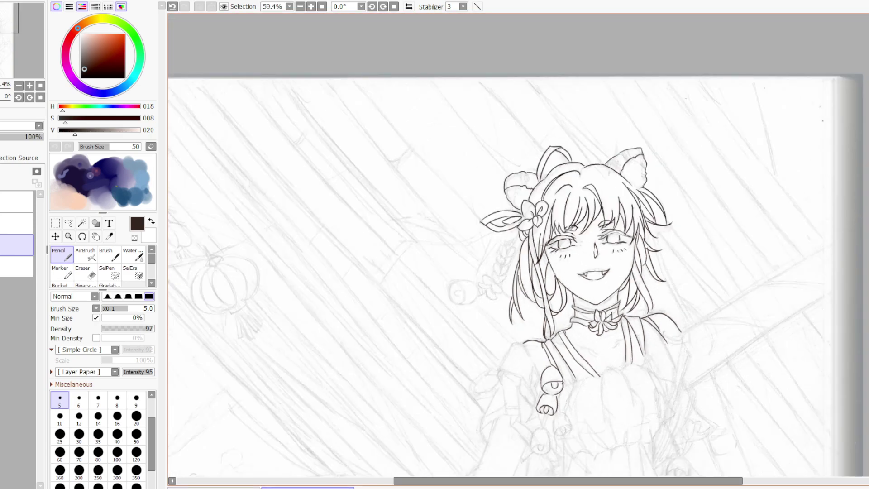
scroll(828, 244, "down", 5)
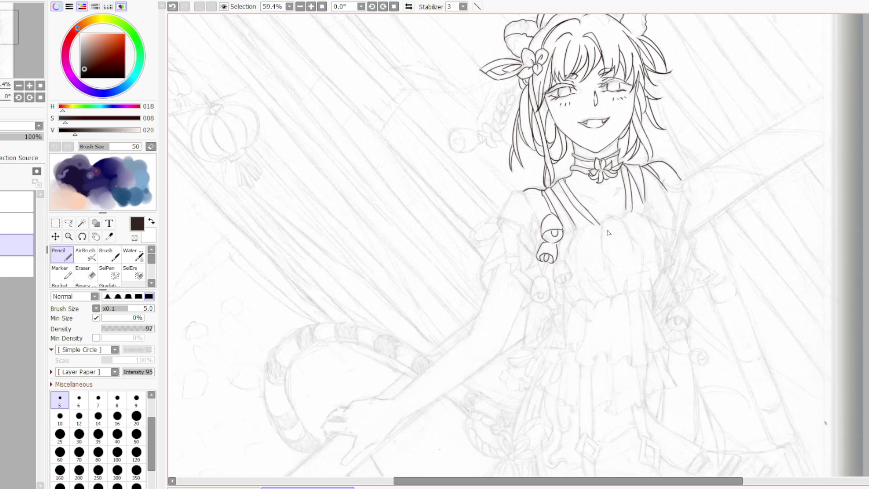
scroll(607, 230, "up", 2)
scroll(565, 228, "up", 1)
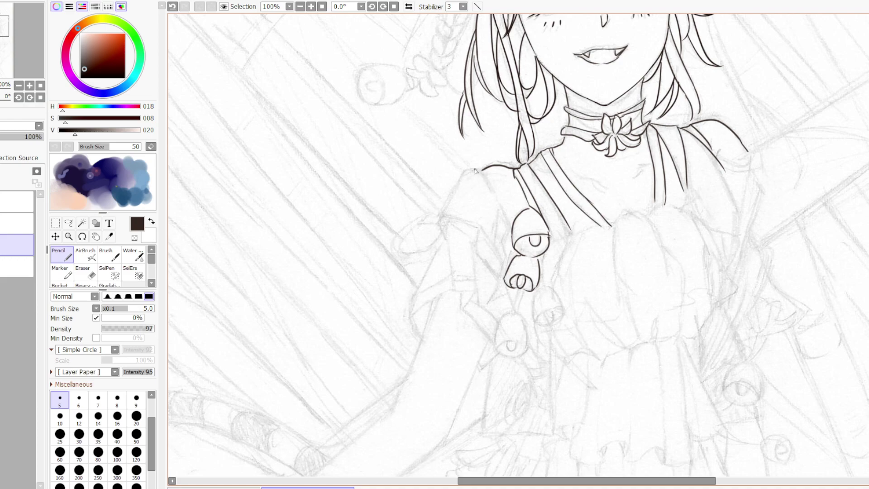
left_click_drag(475, 170, 481, 169)
left_click_drag(481, 170, 504, 207)
key("ctrl+z")
key("ctrl+z")
left_click_drag(479, 169, 504, 211)
key("ctrl+z")
left_click_drag(478, 169, 509, 222)
mouse_move(476, 171)
left_mouse_down()
mouse_move(459, 175)
mouse_move(438, 233)
left_mouse_up()
- Erase the lower part of the image-right strap's inner lines and redraw both as smooth curves down to the bodice
key("e")
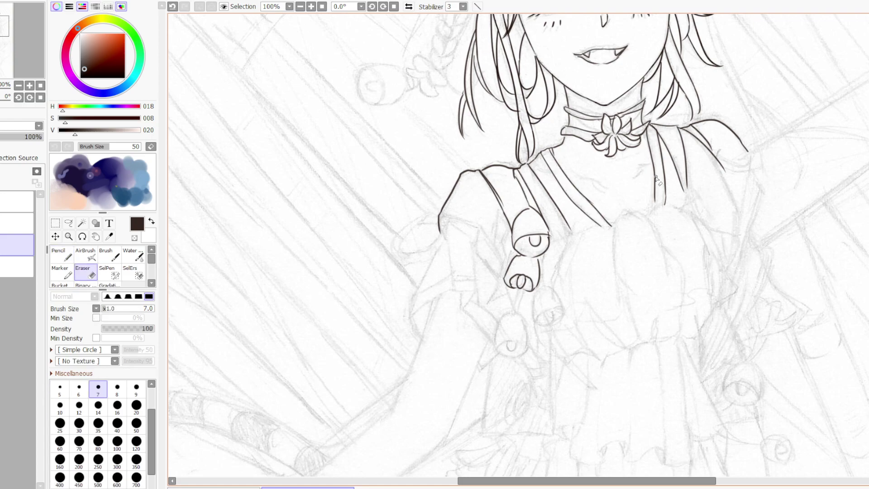
mouse_move(658, 174)
left_mouse_down()
mouse_move(653, 196)
mouse_move(666, 190)
mouse_move(662, 175)
mouse_move(665, 199)
mouse_move(649, 152)
mouse_move(648, 208)
left_mouse_up()
key("n")
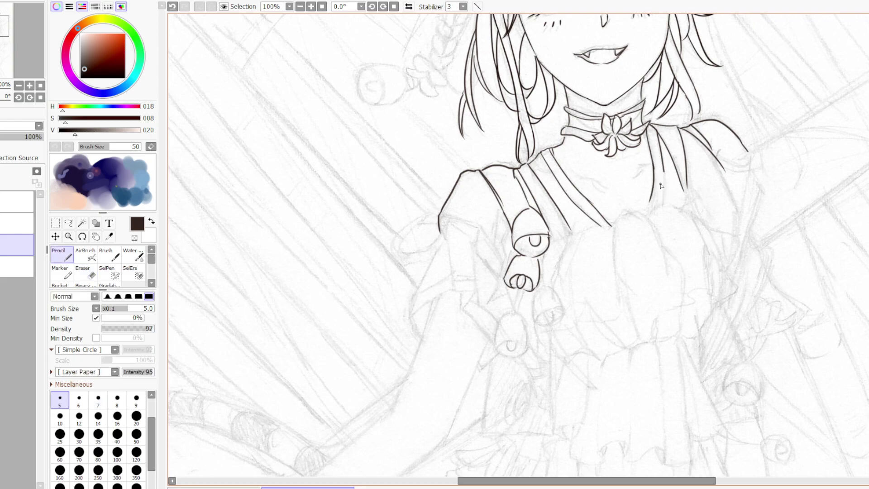
key("ctrl+z")
left_click_drag(654, 164, 647, 212)
key("ctrl+z")
left_click_drag(654, 164, 649, 214)
left_click_drag(664, 159, 655, 207)
- Ink both collarbone lines between the dress straps
left_click_drag(650, 163, 634, 177)
left_click_drag(568, 175, 604, 189)
left_click_drag(544, 171, 553, 176)
- Ink the bodice's central gathered fold down to its pinched lower end, plus the neckline edge on its image-right side
mouse_move(624, 210)
left_mouse_down()
mouse_move(612, 229)
mouse_move(616, 281)
mouse_move(613, 270)
mouse_move(631, 291)
left_mouse_up()
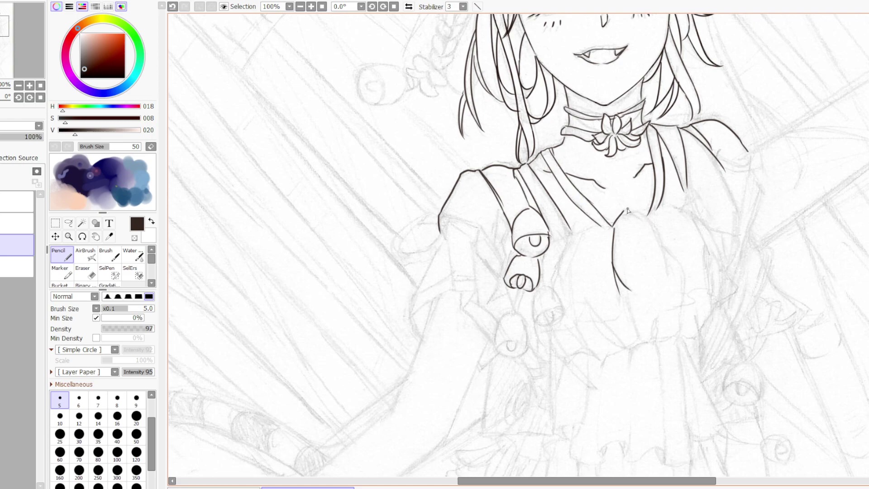
mouse_move(626, 211)
left_mouse_down()
mouse_move(676, 242)
mouse_move(657, 230)
mouse_move(666, 275)
left_mouse_up()
key("ctrl+z")
left_click_drag(656, 227, 668, 277)
key("ctrl+z")
mouse_move(668, 266)
left_mouse_down()
mouse_move(666, 273)
mouse_move(680, 263)
mouse_move(684, 270)
mouse_move(678, 332)
mouse_move(657, 340)
mouse_move(653, 325)
mouse_move(650, 340)
left_mouse_up()
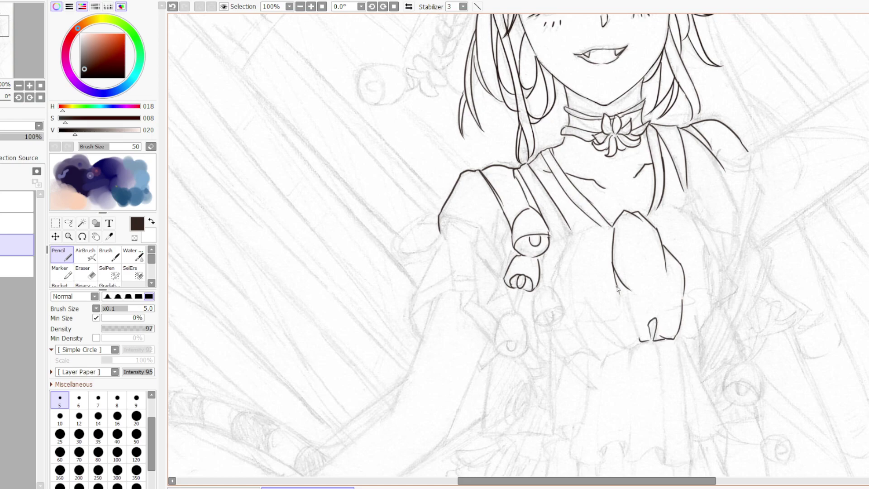
left_click_drag(627, 297, 647, 341)
mouse_move(646, 214)
left_mouse_down()
mouse_move(682, 199)
mouse_move(678, 167)
mouse_move(674, 208)
mouse_move(695, 220)
left_mouse_up()
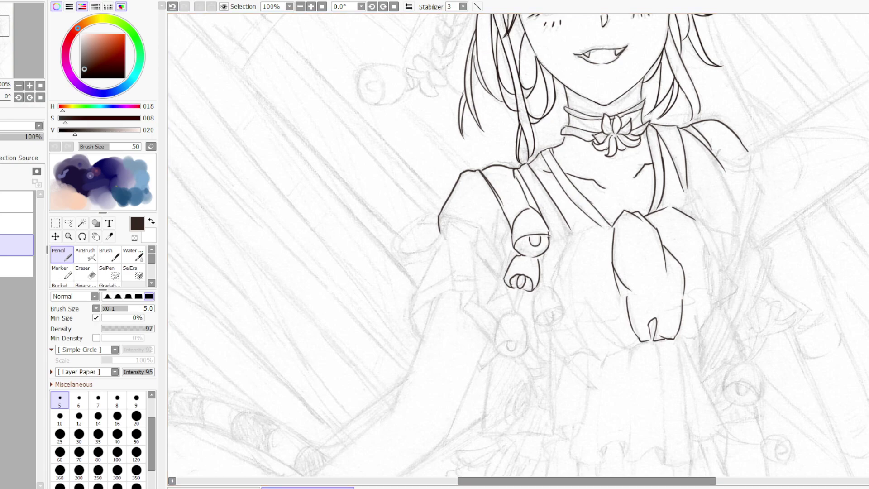
- Ink two more bells with their cords, hanging below the image-left pair beside the bodice
scroll(666, 168, "down", 6)
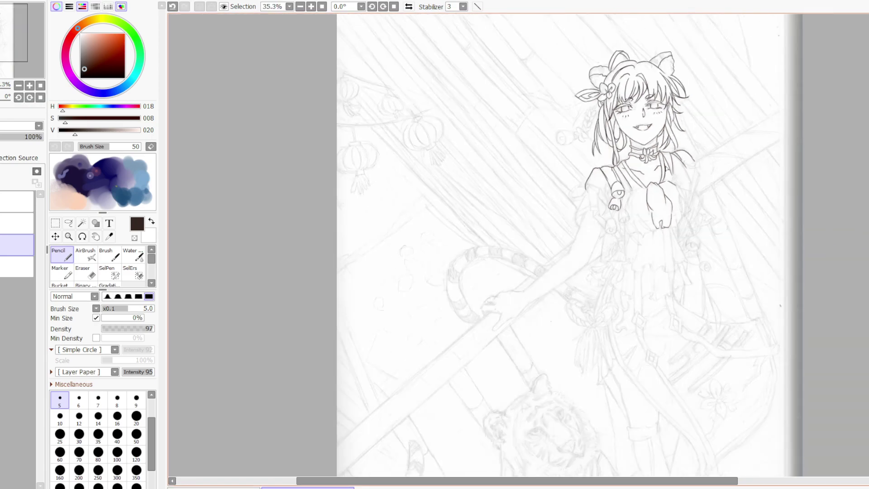
scroll(666, 168, "down", 1)
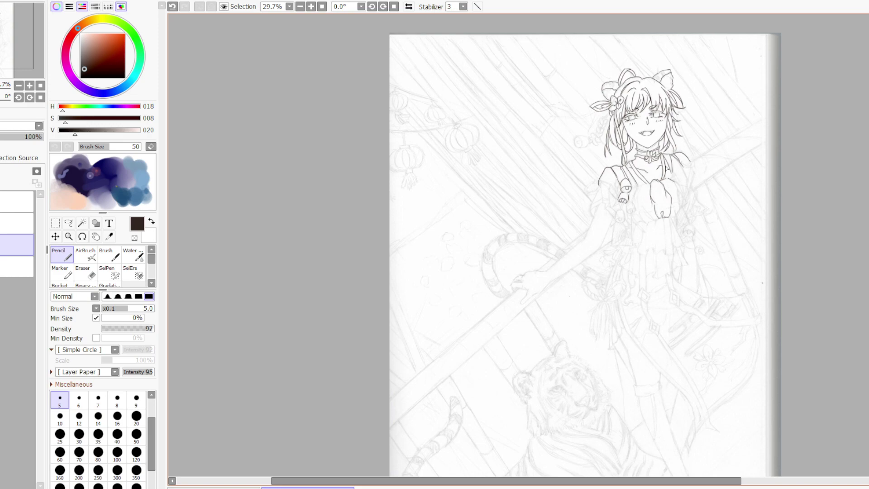
scroll(666, 168, "up", 3)
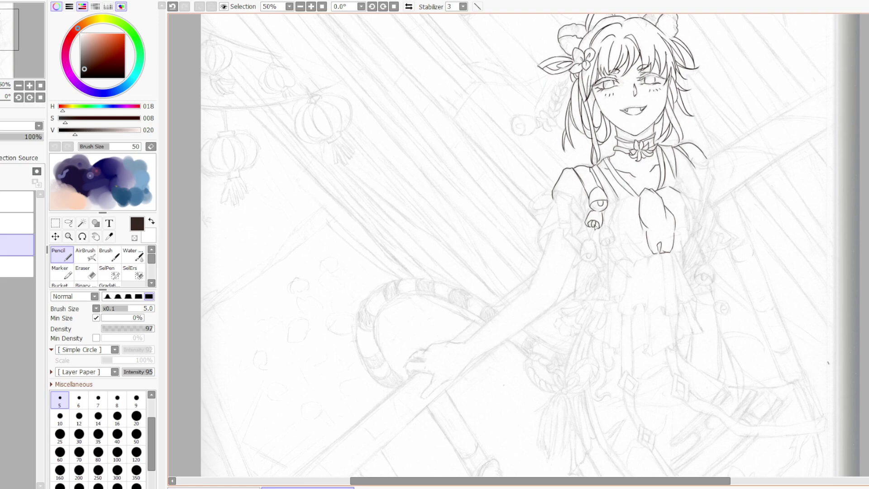
mouse_move(607, 225)
left_mouse_down()
mouse_move(613, 240)
mouse_move(599, 243)
mouse_move(618, 235)
mouse_move(601, 247)
mouse_move(617, 240)
mouse_move(609, 238)
left_mouse_up()
mouse_move(593, 230)
left_mouse_down()
mouse_move(597, 255)
mouse_move(581, 256)
mouse_move(590, 253)
left_mouse_up()
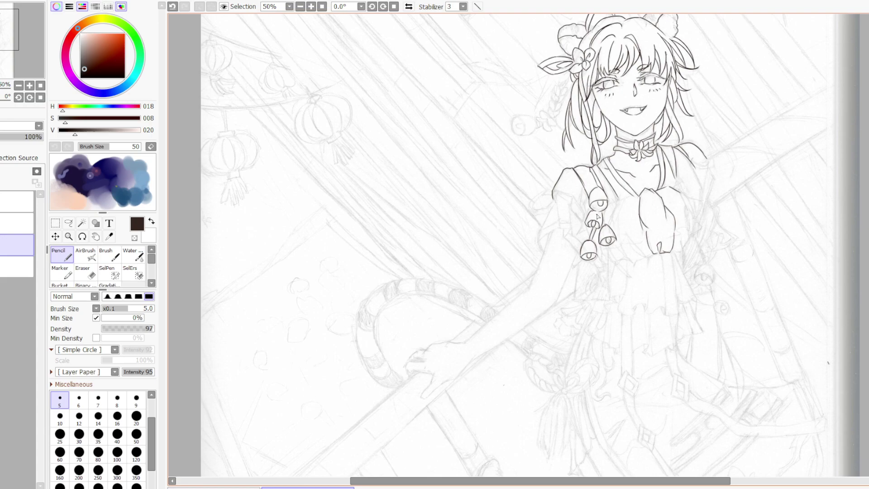
- Ink the draped folds and lower edge of the image-left sleeve, with the small bow loop on its outer side
mouse_move(556, 202)
left_mouse_down()
mouse_move(541, 233)
mouse_move(543, 254)
left_mouse_up()
mouse_move(556, 204)
left_mouse_down()
mouse_move(559, 223)
mouse_move(570, 226)
left_mouse_up()
left_click_drag(539, 244, 560, 228)
left_click_drag(559, 225, 568, 230)
left_click_drag(563, 221, 538, 237)
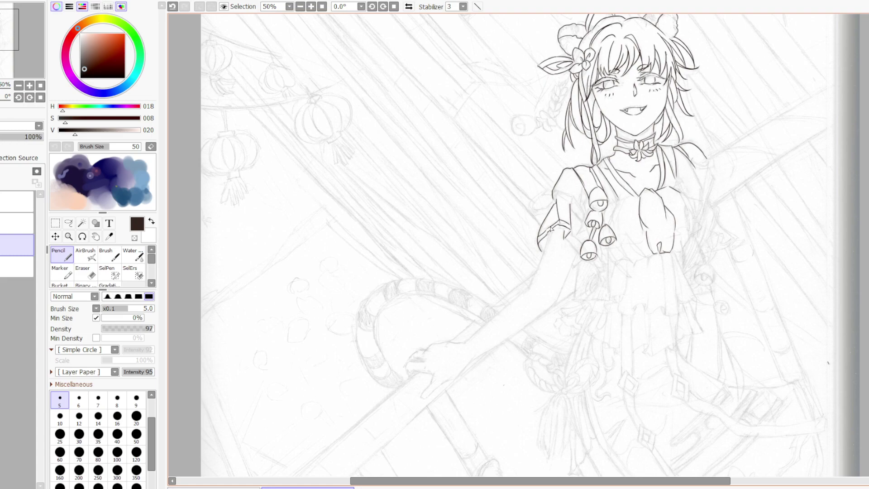
left_click_drag(565, 237, 583, 246)
mouse_move(550, 197)
left_mouse_down()
mouse_move(533, 209)
mouse_move(555, 198)
mouse_move(544, 194)
mouse_move(551, 189)
mouse_move(540, 193)
mouse_move(529, 212)
mouse_move(552, 206)
left_mouse_up()
- Ink the image-left neckline and puffed folds of the bodice, and the gathered waist edge on both sides
left_click_drag(632, 194, 616, 202)
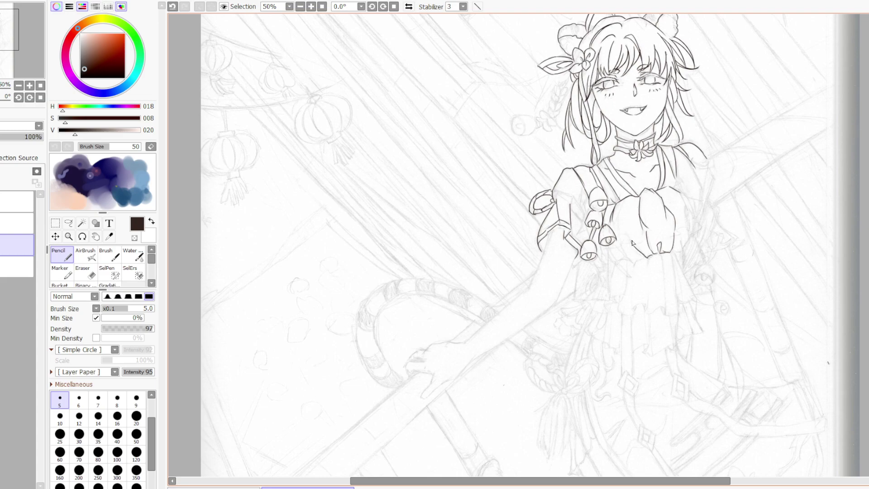
mouse_move(629, 237)
left_mouse_down()
mouse_move(642, 259)
mouse_move(633, 268)
mouse_move(617, 227)
left_mouse_up()
left_click_drag(631, 262, 616, 256)
left_click_drag(672, 251, 684, 252)
- Ink the central pleat of the ruffle below the bodice, with its side folds and zigzag hem
mouse_move(649, 256)
left_mouse_down()
mouse_move(647, 268)
mouse_move(663, 273)
left_mouse_up()
left_click_drag(666, 286, 666, 315)
mouse_move(649, 288)
left_mouse_down()
mouse_move(646, 312)
mouse_move(664, 290)
mouse_move(649, 317)
mouse_move(667, 311)
left_mouse_up()
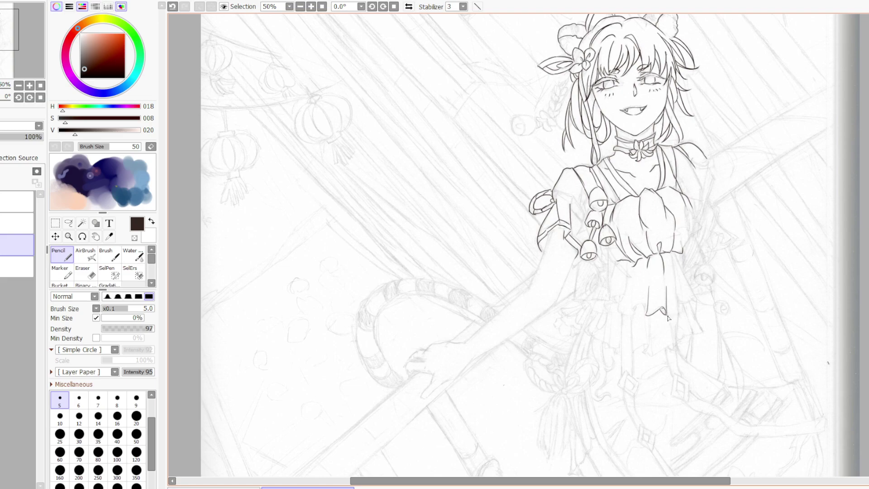
left_click_drag(663, 314, 682, 313)
- Ink the image-right folds and flared hem of the waist ruffle, and the bodice's outer contour above them
left_click_drag(672, 254, 670, 288)
left_click_drag(677, 301, 692, 300)
mouse_move(675, 253)
left_mouse_down()
mouse_move(696, 298)
mouse_move(686, 280)
mouse_move(704, 304)
left_mouse_up()
left_click_drag(692, 210, 682, 249)
- Ink the side panel hanging below the image-left bells and erase the stray marks on its hem
left_click_drag(609, 246, 609, 299)
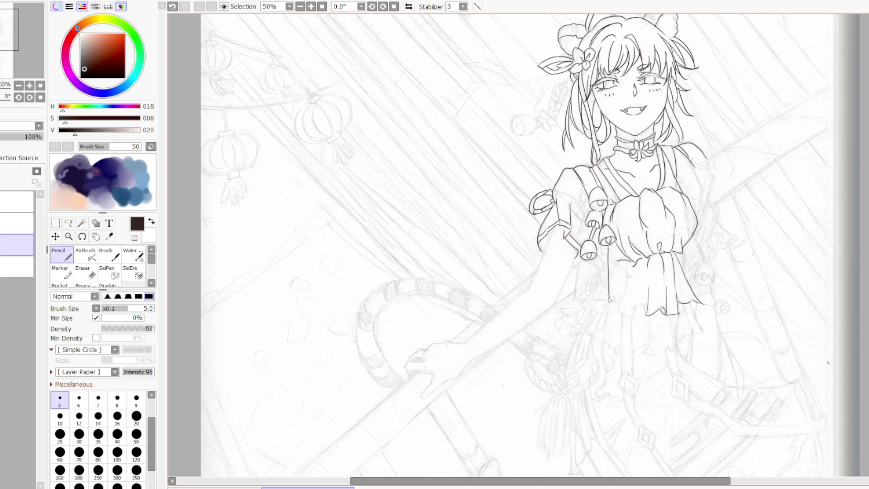
mouse_move(581, 263)
left_mouse_down()
mouse_move(576, 297)
mouse_move(579, 266)
mouse_move(563, 291)
mouse_move(608, 297)
left_mouse_up()
left_click_drag(590, 299, 598, 296)
key("e")
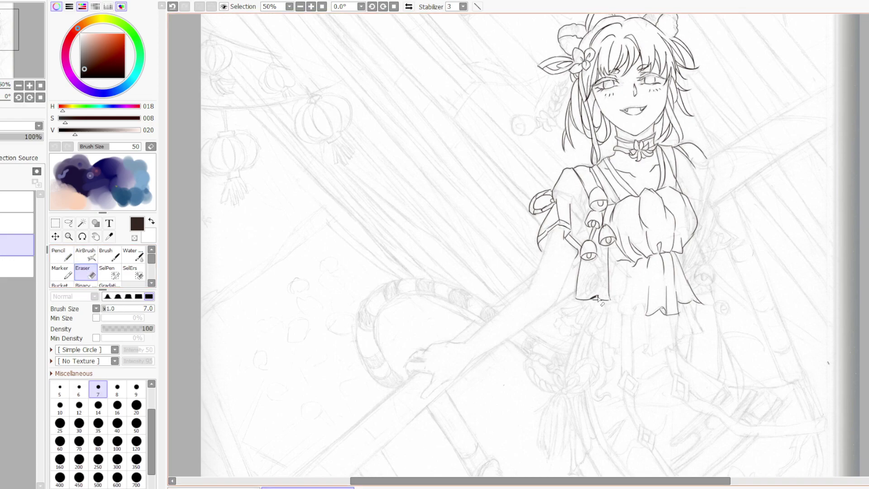
left_click_drag(597, 298, 594, 298)
left_click(58, 253)
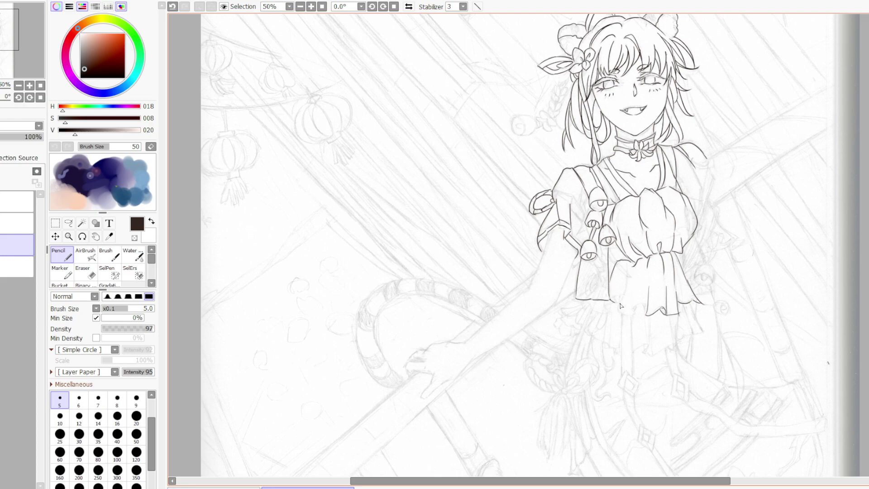
- Ink the image-left folds and wavy hem of the waist ruffle
mouse_move(610, 299)
left_mouse_down()
mouse_move(664, 237)
mouse_move(623, 200)
mouse_move(608, 288)
mouse_move(631, 293)
mouse_move(630, 270)
mouse_move(619, 314)
left_mouse_up()
mouse_move(629, 299)
left_mouse_down()
mouse_move(619, 315)
mouse_move(634, 314)
left_mouse_up()
left_click_drag(634, 292, 629, 310)
key("ctrl+z")
- Try a curl at the waist ruffle's image-left hem, then erase it together with the fold line above
scroll(645, 305, "up", 3)
left_click_drag(701, 480, 654, 481)
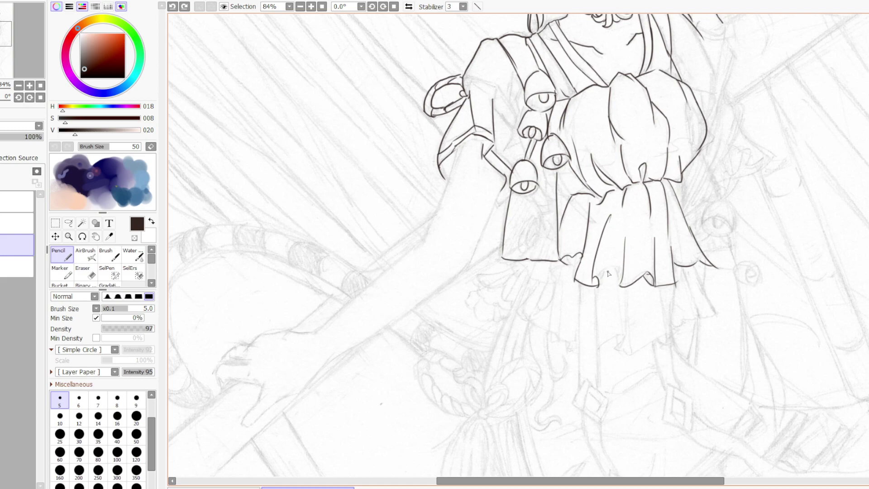
left_click_drag(595, 279, 608, 267)
left_click_drag(603, 275, 599, 284)
key("e")
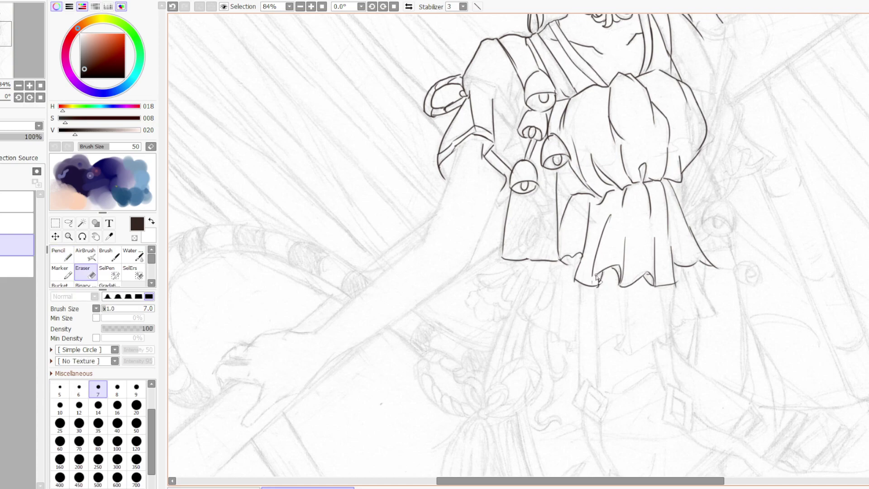
mouse_move(594, 281)
left_mouse_down()
mouse_move(598, 290)
mouse_move(613, 266)
mouse_move(614, 275)
left_mouse_up()
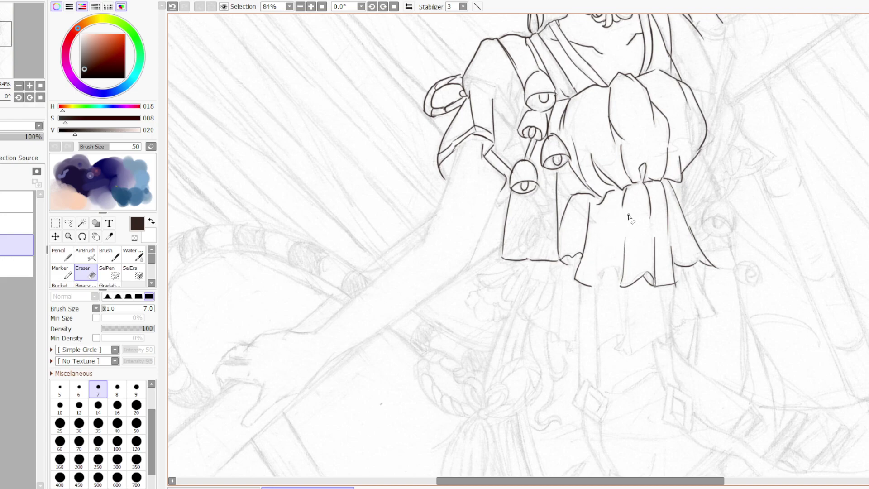
- Redraw the vertical fold line from the gathered waist down to the ruffle's image-left hem
key("n")
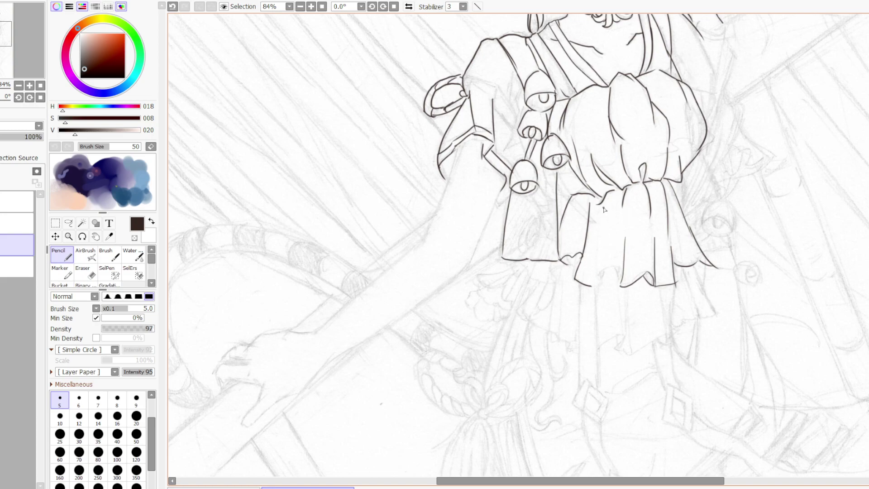
key("e")
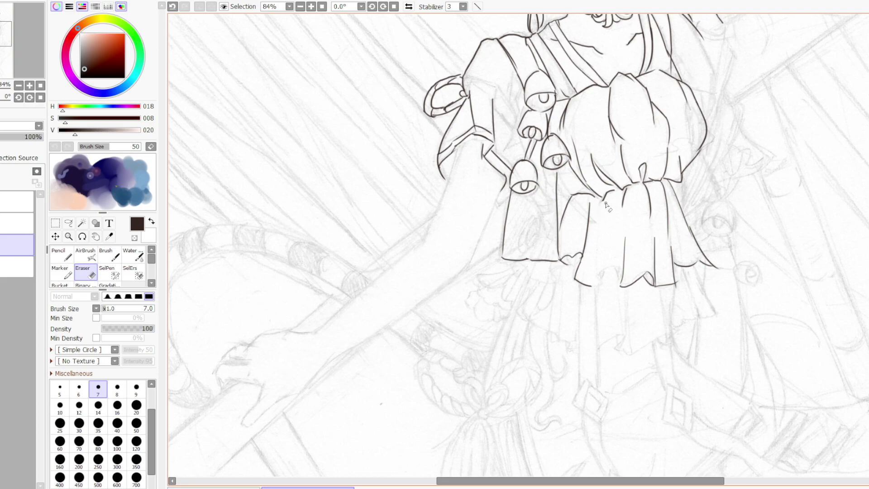
key("n")
left_click_drag(605, 197, 596, 274)
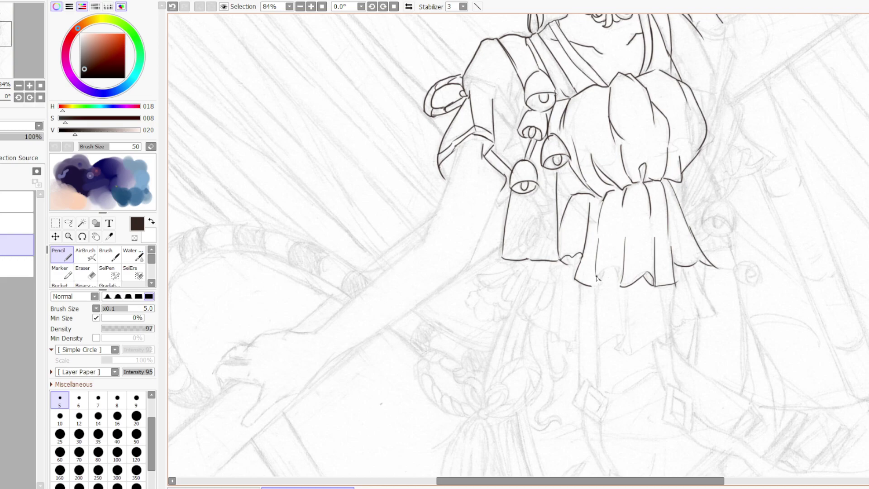
- Ink the curled-under fold of the ruffle's hem between the image-left pleat and the middle pleat
left_click_drag(597, 278, 621, 273)
key("ctrl+z")
left_click_drag(597, 278, 624, 271)
key("ctrl+z")
left_click_drag(603, 287, 600, 266)
key("e")
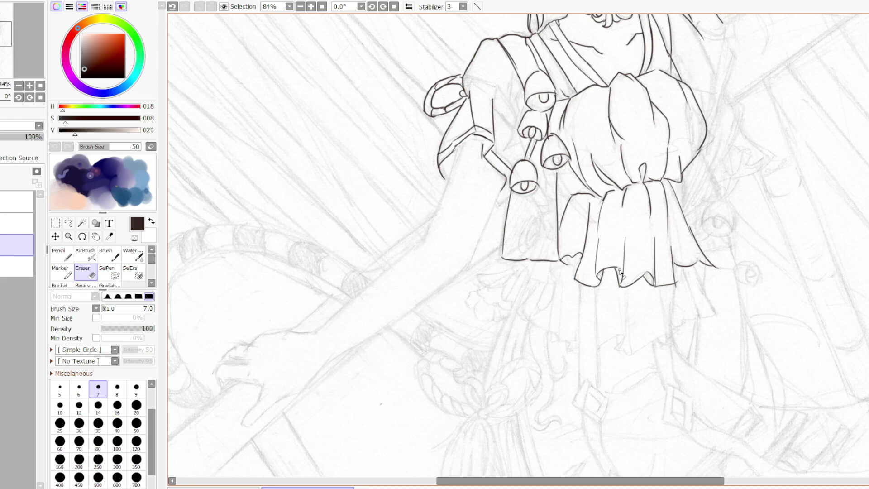
key("n")
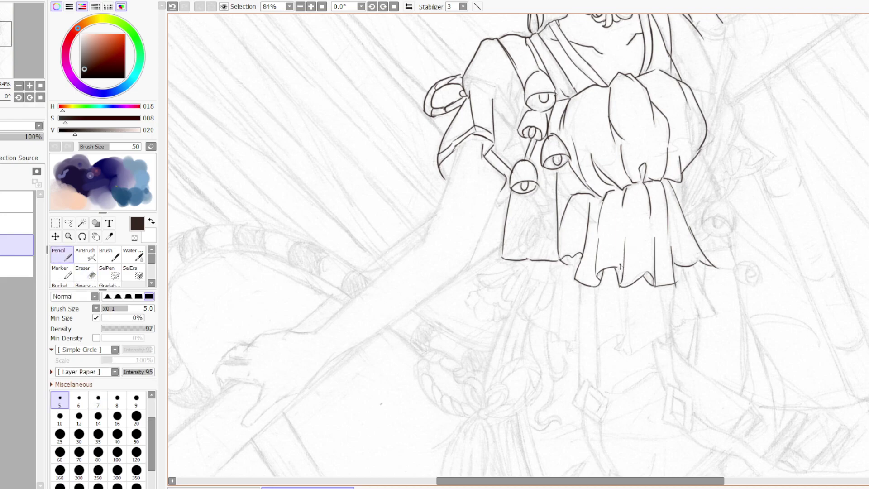
- Try a short edge line on the middle pleat, then erase the old hem line along its bottom
left_click_drag(617, 268, 620, 285)
key("ctrl+z")
key("ctrl+z")
key("e")
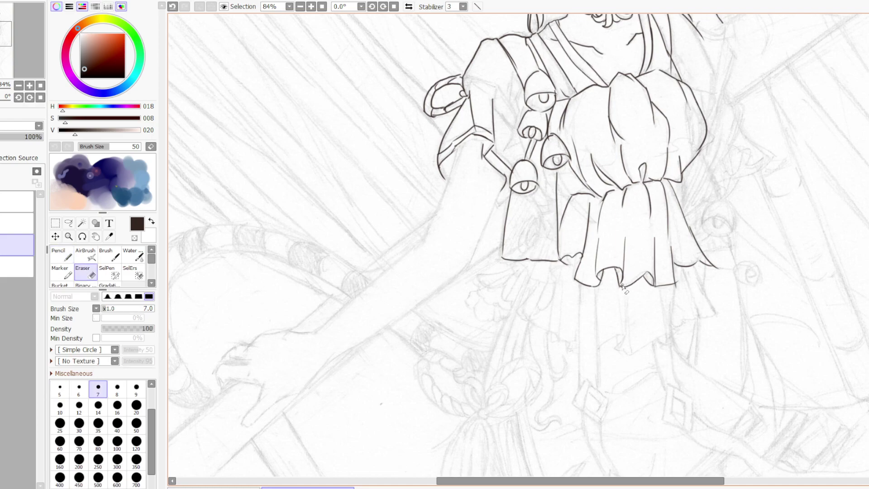
mouse_move(619, 283)
left_mouse_down()
mouse_move(653, 260)
mouse_move(620, 281)
mouse_move(640, 280)
left_mouse_up()
key("n")
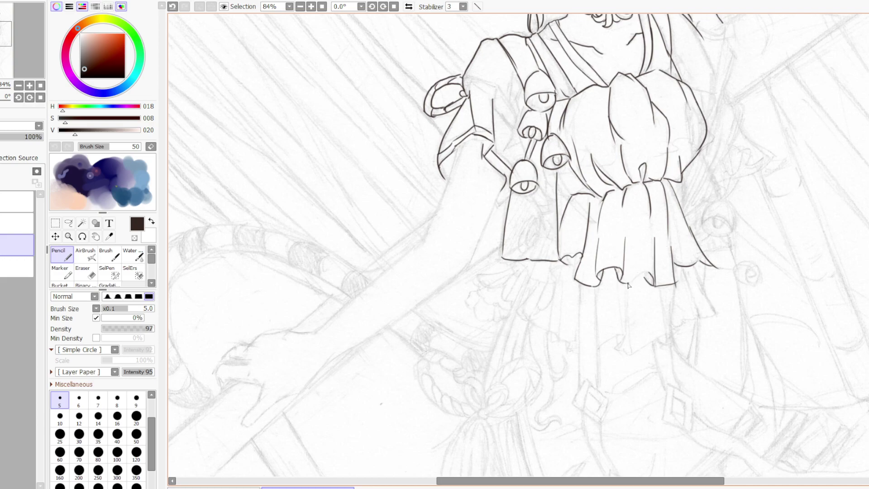
- Redraw the middle pleat's hem as a soft wavy line towards the image-right pleat, undoing the unsatisfactory strokes
mouse_move(628, 284)
left_mouse_down()
mouse_move(658, 274)
mouse_move(642, 277)
left_mouse_up()
key("ctrl+z")
left_click_drag(649, 273, 644, 276)
key("ctrl+z")
key("ctrl+y")
key("ctrl+z")
left_click_drag(645, 272, 651, 278)
key("ctrl+z")
key("ctrl+z")
key("ctrl+z")
- Erase the leftover hem ends on the ruffle's image-right pleat and ink a rounded hem curve across its bottom
key("e")
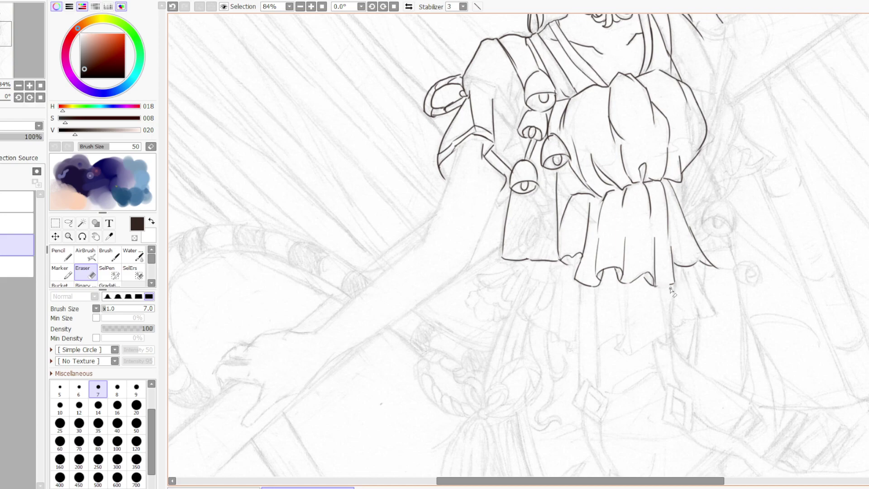
left_click_drag(652, 287, 656, 279)
key("n")
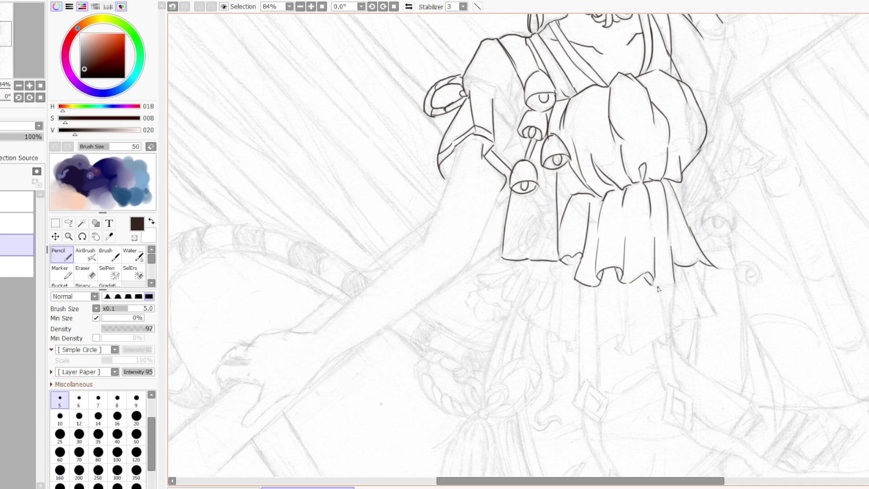
left_click_drag(655, 287, 678, 279)
key("e")
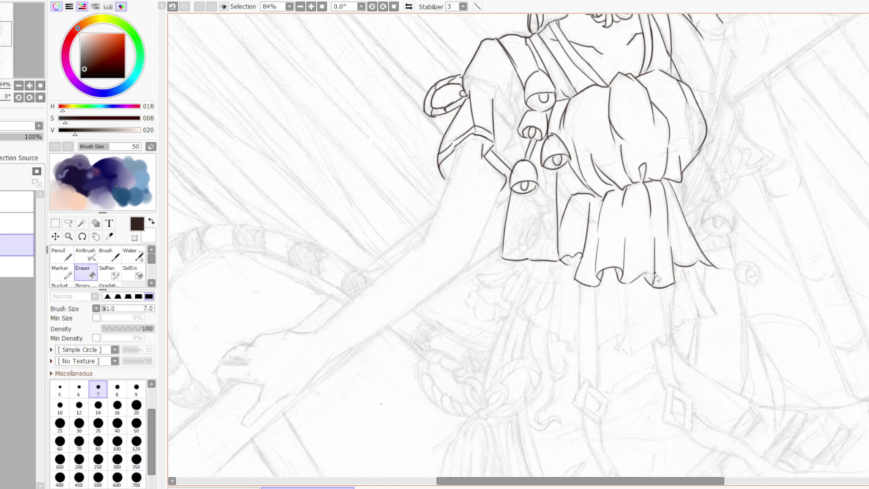
key("n")
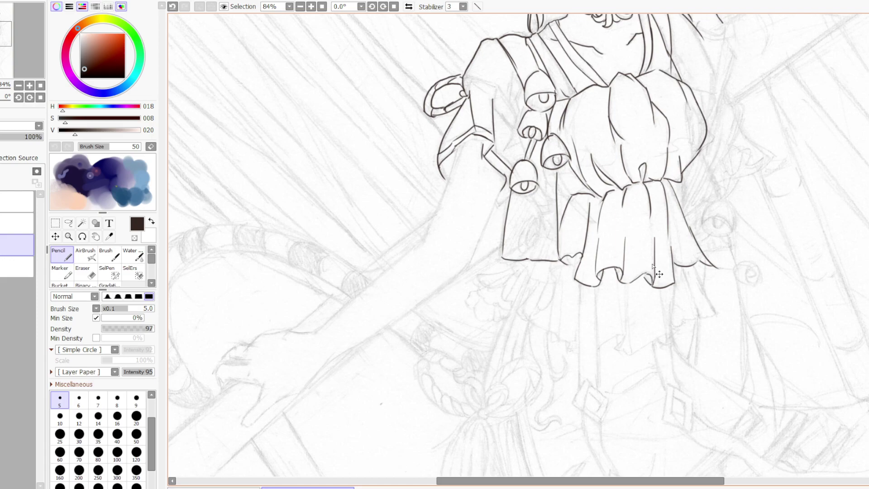
- Redraw the short curve at the ruffle hem's image-right fold, then ink a diagonal fold line beneath the lowest bell
key("ctrl+z")
left_click_drag(646, 273, 651, 284)
key("ctrl+z")
key("ctrl+y")
key("ctrl+z")
key("ctrl+y")
left_click_drag(532, 194, 546, 224)
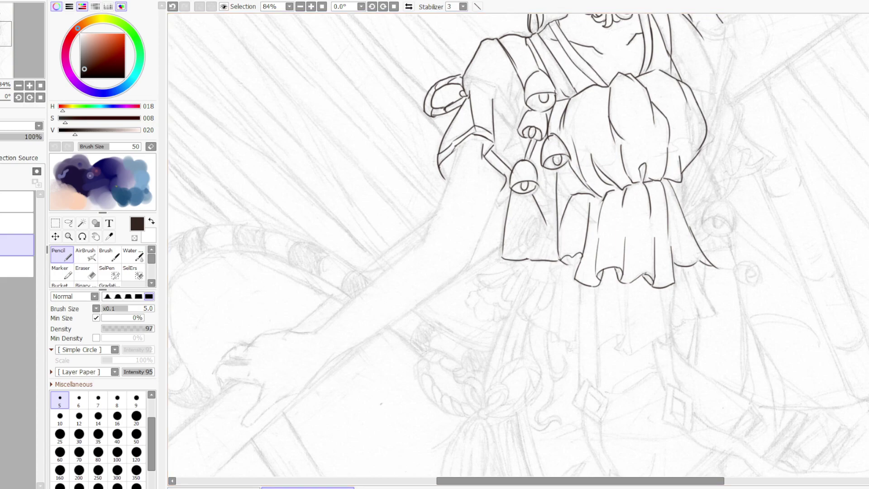
- Examine the inked figure from hair to ruffle hem against the whole sketch, both close up and at full-page scale
scroll(718, 177, "down", 1)
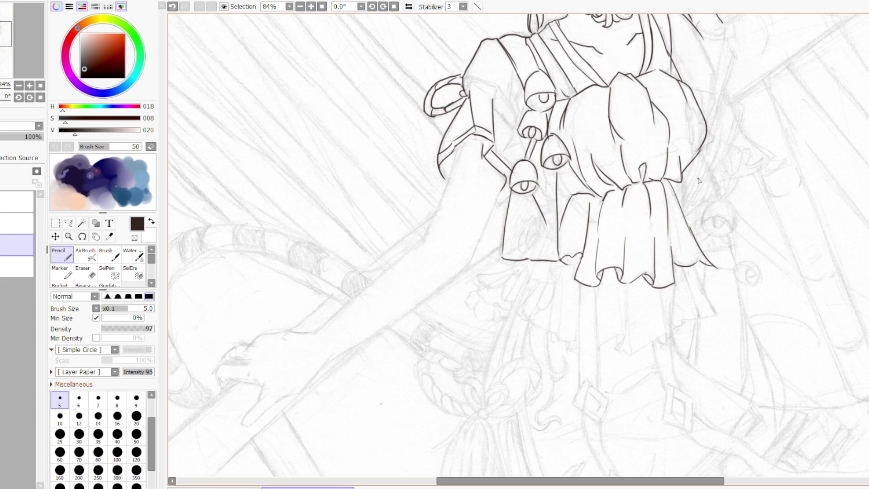
scroll(699, 181, "down", 1)
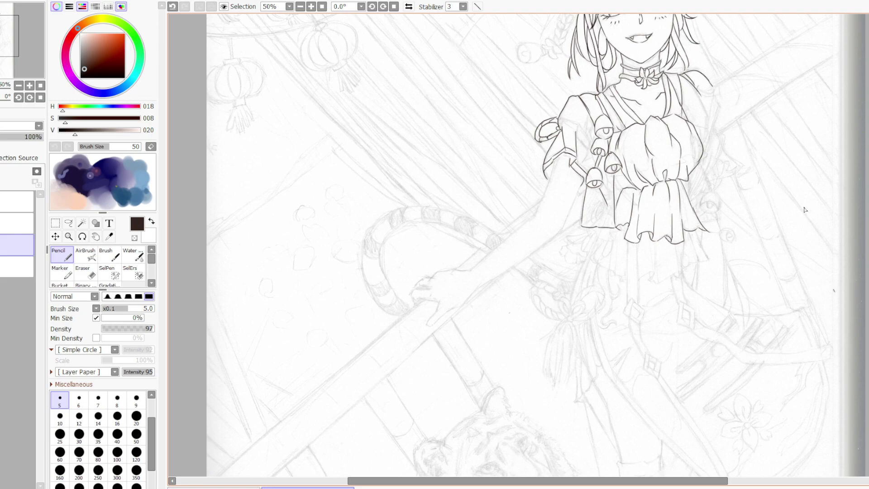
scroll(805, 210, "up", 3)
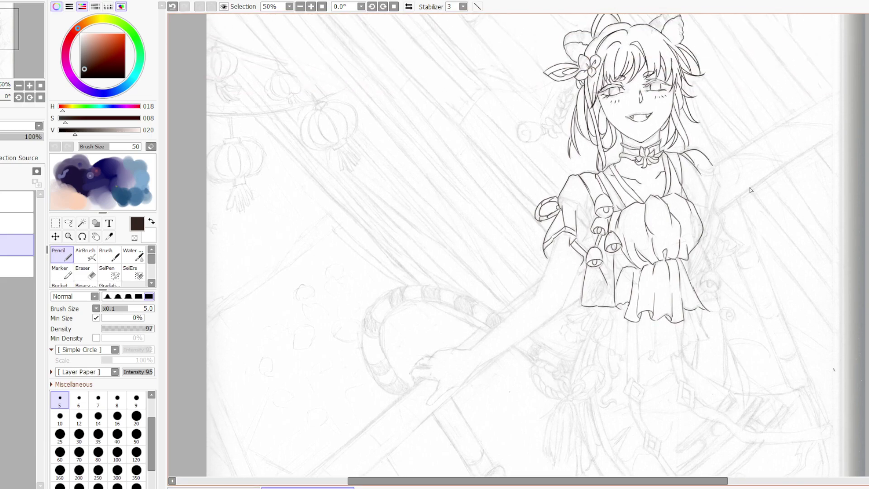
scroll(749, 190, "down", 1)
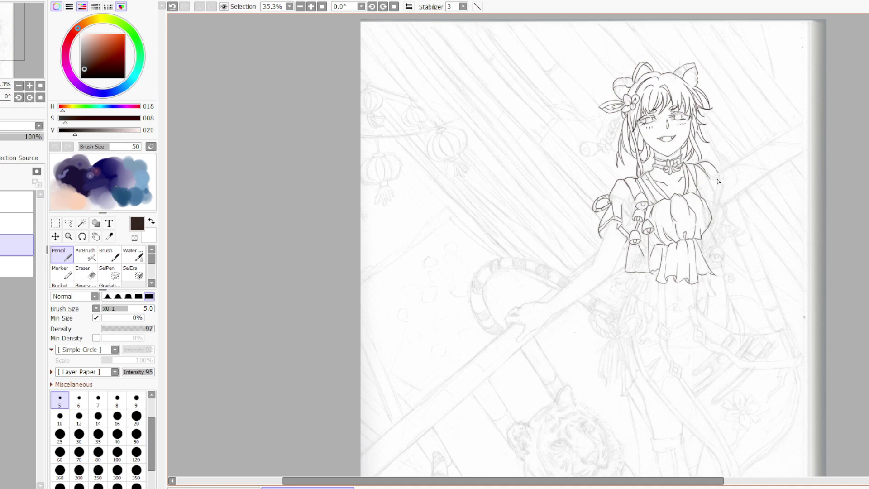
scroll(706, 244, "up", 3)
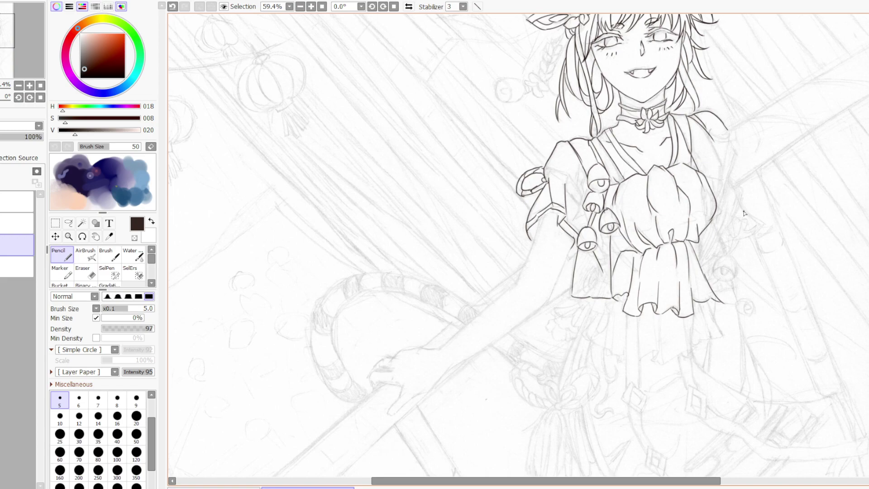
scroll(743, 213, "down", 2)
scroll(743, 213, "up", 1)
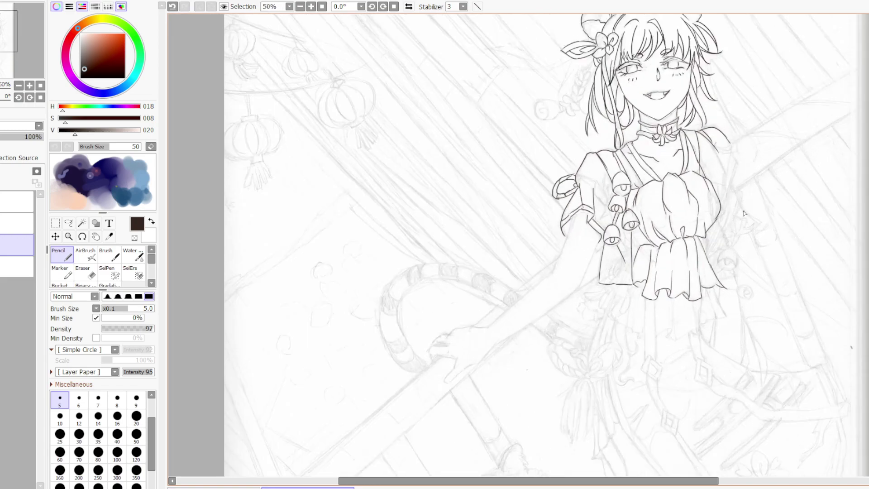
scroll(742, 212, "up", 1)
scroll(695, 266, "down", 5)
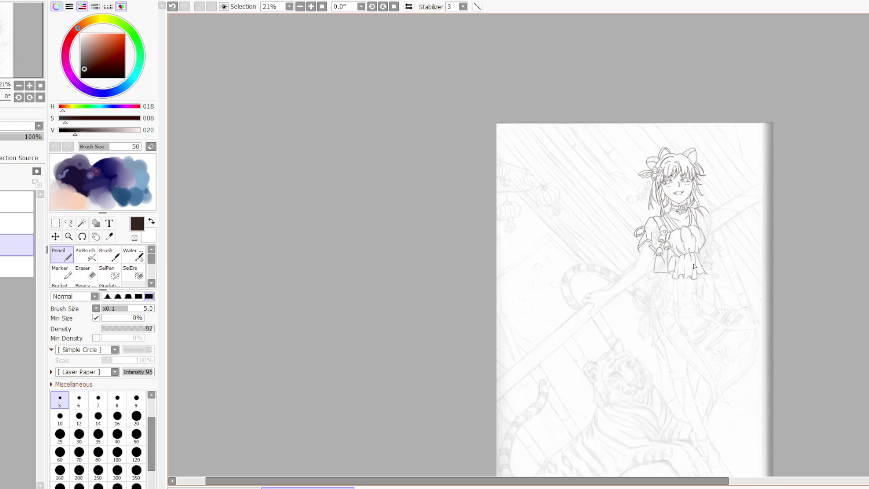
scroll(694, 266, "up", 5)
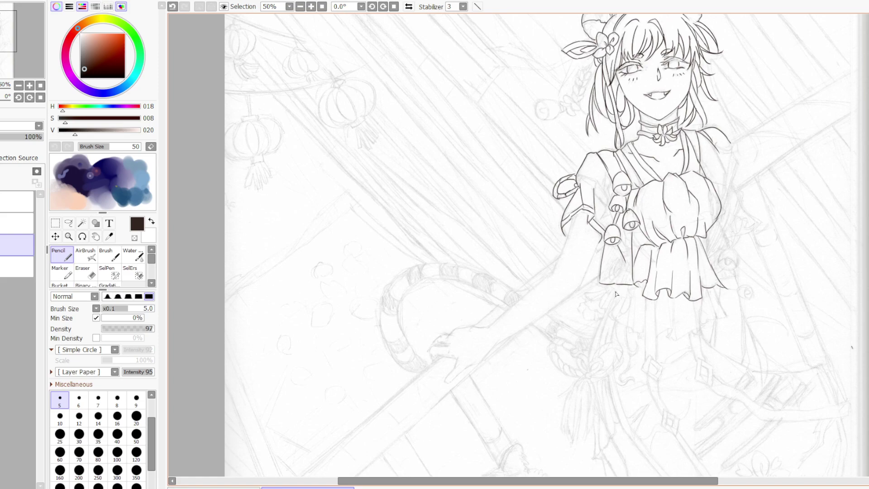
- Ink the petal-like frill cluster beneath the bodice's image-left hem, with its wavy outer edge and inner folds
left_click_drag(614, 285, 589, 301)
mouse_move(604, 301)
left_mouse_down()
mouse_move(600, 308)
mouse_move(608, 307)
left_mouse_up()
left_click_drag(646, 277, 639, 280)
left_click_drag(584, 298, 603, 309)
- Ink the curved hip line running down from the frill cluster, erasing and redrawing its lower end
left_click_drag(601, 321, 591, 358)
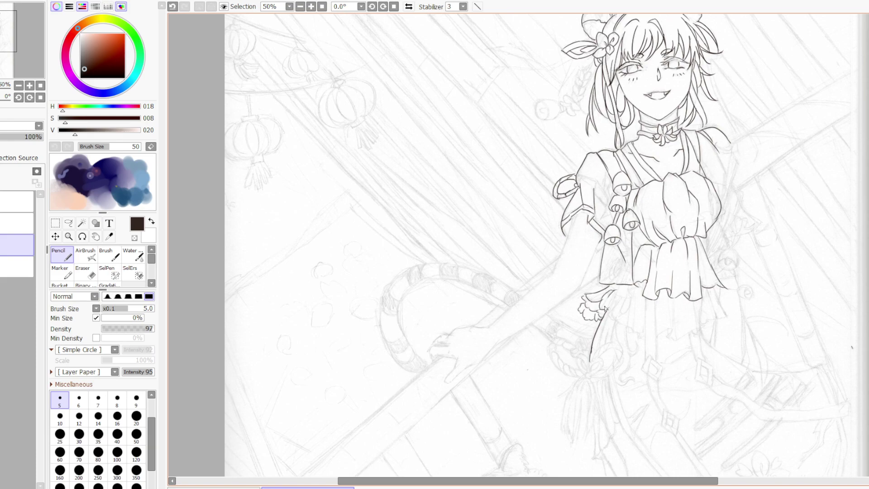
key("e")
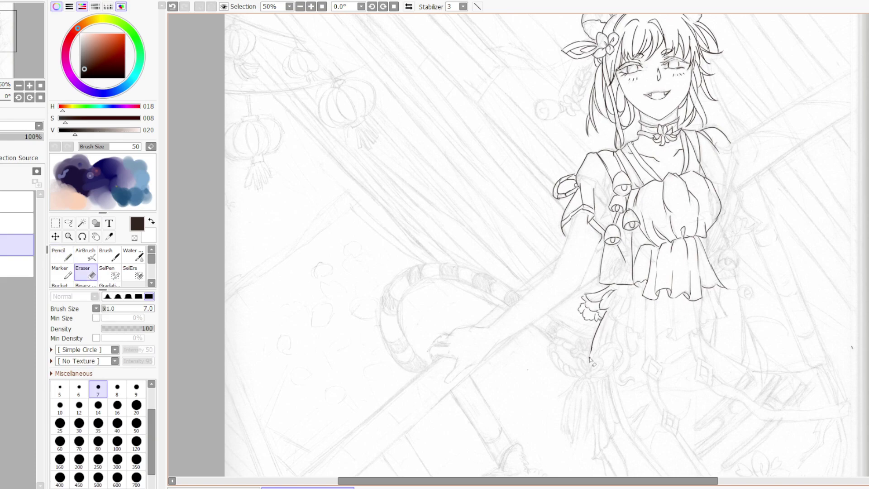
key("n")
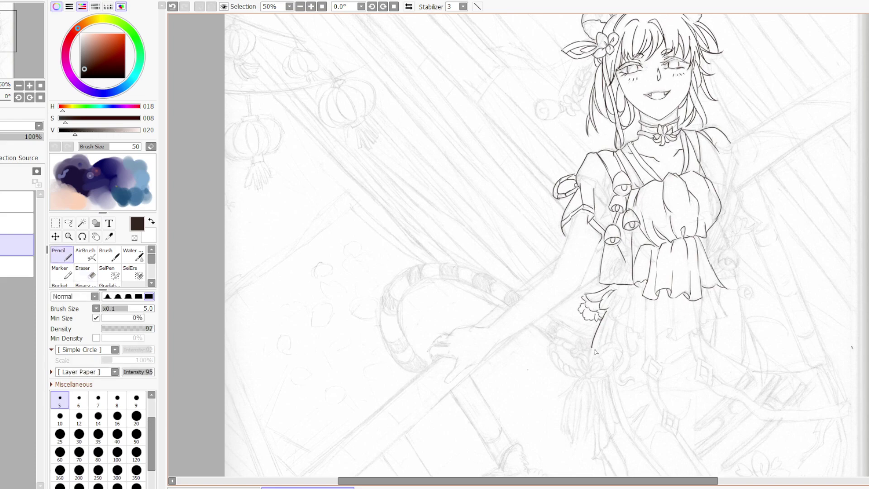
left_click_drag(591, 346, 590, 358)
- Complete the frill cluster's image-right petals and ink the pointed ruffle layer at the skirt's image-right side
left_click_drag(608, 310, 614, 300)
mouse_move(629, 298)
left_mouse_down()
mouse_move(626, 317)
mouse_move(624, 298)
mouse_move(616, 319)
mouse_move(608, 315)
mouse_move(623, 294)
left_mouse_up()
mouse_move(712, 287)
left_mouse_down()
mouse_move(729, 320)
mouse_move(718, 319)
mouse_move(708, 289)
mouse_move(717, 318)
mouse_move(713, 308)
mouse_move(715, 320)
mouse_move(702, 323)
mouse_move(702, 294)
mouse_move(701, 334)
left_mouse_up()
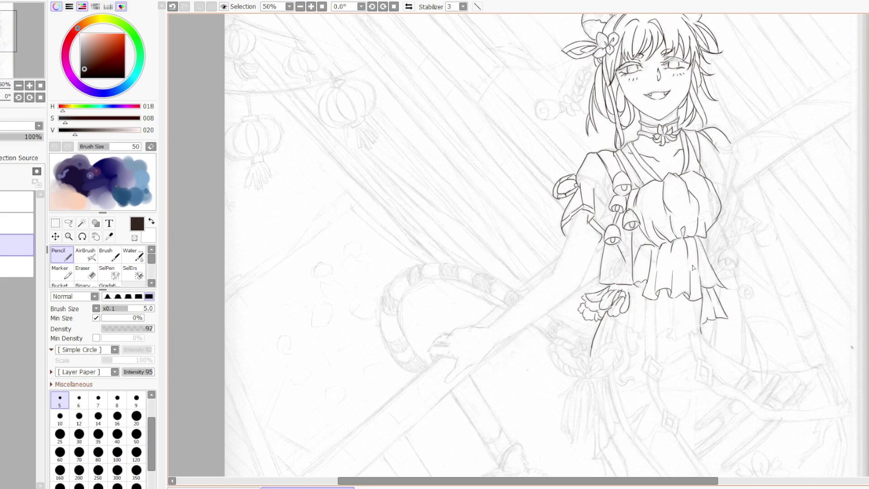
- Ink the lower ruffle's central hem and the two long edges of the image-left hanging strap, redoing one edge
mouse_move(675, 306)
left_mouse_down()
mouse_move(671, 341)
mouse_move(670, 321)
mouse_move(657, 337)
left_mouse_up()
left_click_drag(655, 301, 654, 367)
key("ctrl+z")
left_click_drag(655, 300, 656, 359)
left_click_drag(647, 300, 646, 360)
left_click_drag(695, 300, 697, 325)
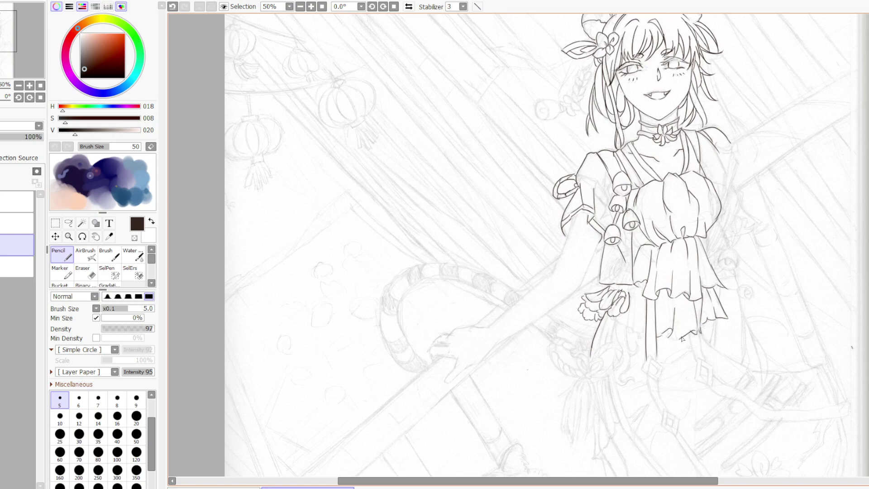
- Ink the lower ruffle's vertical folds and extend its wavy hem on the image-left side of the strap
left_click_drag(675, 320, 674, 340)
mouse_move(640, 334)
left_mouse_down()
mouse_move(626, 324)
mouse_move(629, 311)
mouse_move(633, 330)
left_mouse_up()
left_click_drag(639, 305, 641, 329)
mouse_move(642, 300)
left_mouse_down()
mouse_move(644, 336)
mouse_move(670, 334)
left_mouse_up()
- Ink both edges of the image-right hanging strap and a double-outlined diamond ornament at the image-left strap's end
left_click_drag(689, 336, 695, 364)
left_click_drag(700, 333, 707, 364)
mouse_move(656, 358)
left_mouse_down()
mouse_move(649, 377)
mouse_move(643, 369)
mouse_move(658, 378)
mouse_move(658, 367)
mouse_move(658, 385)
mouse_move(661, 362)
mouse_move(652, 360)
left_mouse_up()
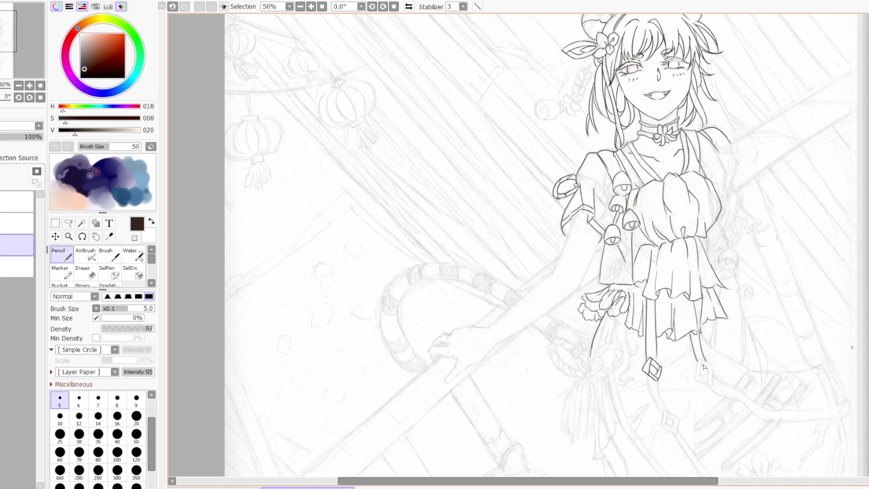
- Ink a double-outlined diamond ornament at the end of the image-right strap, undoing the unsatisfactory strokes
mouse_move(705, 360)
left_mouse_down()
mouse_move(696, 379)
mouse_move(703, 362)
mouse_move(708, 367)
left_mouse_up()
key("ctrl+z")
mouse_move(704, 363)
left_mouse_down()
mouse_move(701, 379)
mouse_move(713, 371)
left_mouse_up()
key("ctrl+z")
left_click_drag(704, 363, 714, 373)
- Ink the bent strap section below the image-left diamond and a second double-outlined diamond at its end, undoing unsatisfactory strokes
mouse_move(649, 379)
left_mouse_down()
mouse_move(668, 416)
mouse_move(668, 430)
left_mouse_up()
left_click_drag(665, 432, 674, 434)
key("ctrl+z")
left_click_drag(669, 433, 675, 439)
key("ctrl+z")
scroll(823, 345, "down", 3)
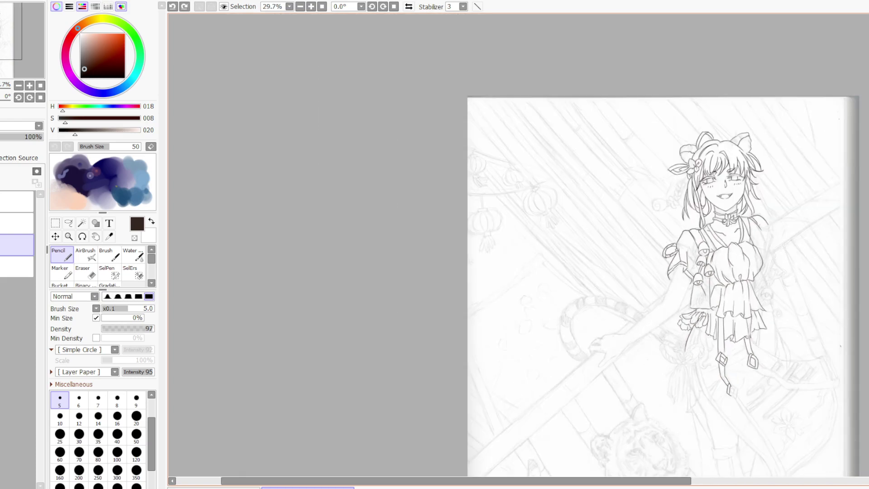
left_click_drag(781, 414, 781, 264)
scroll(765, 263, "up", 5)
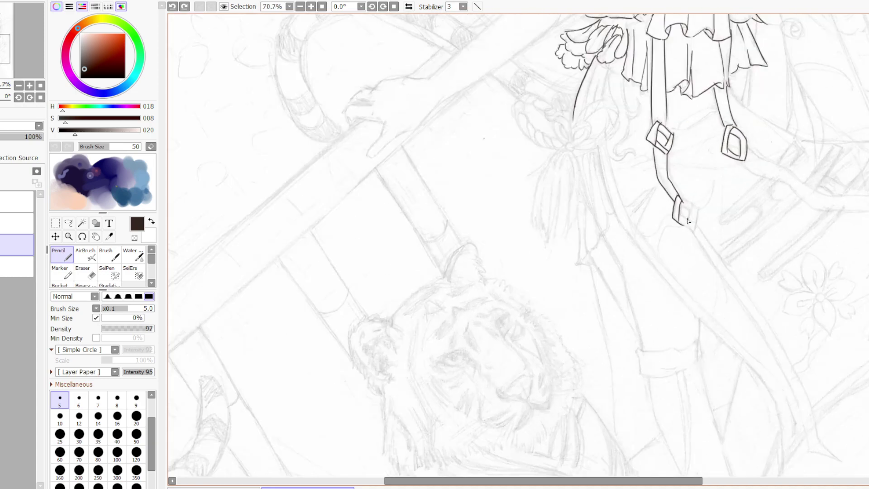
mouse_move(678, 217)
left_mouse_down()
mouse_move(698, 209)
mouse_move(695, 230)
left_mouse_up()
- Ink the small round bead and two leaf-shaped loops of the rope knot at the hip, undoing unsatisfactory strokes
left_click_drag(571, 143, 572, 149)
mouse_move(555, 120)
left_mouse_down()
mouse_move(567, 121)
mouse_move(571, 140)
mouse_move(556, 118)
mouse_move(566, 145)
mouse_move(581, 129)
left_mouse_up()
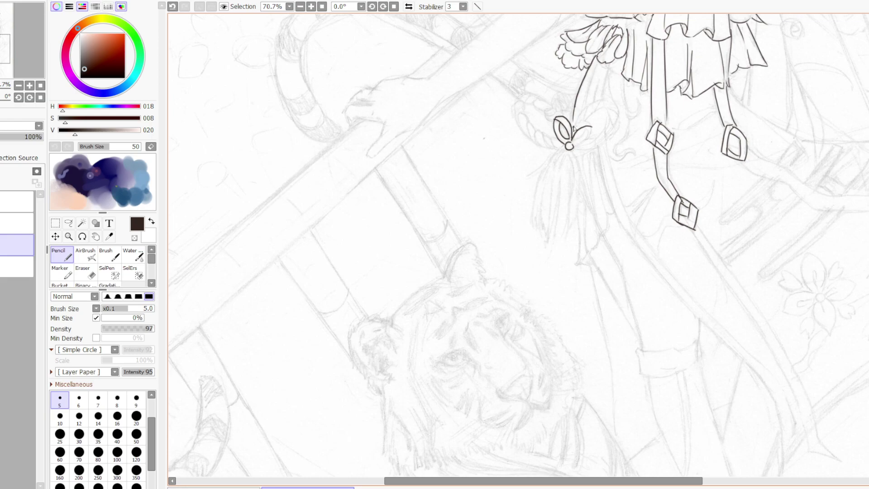
mouse_move(573, 129)
left_mouse_down()
mouse_move(588, 125)
mouse_move(573, 139)
left_mouse_up()
key("ctrl+z")
mouse_move(572, 142)
left_mouse_down()
mouse_move(600, 117)
mouse_move(587, 136)
left_mouse_up()
key("ctrl+z")
- Ink the twisted segments of the braided rope loop on the knot's image-left side, closing it at the bead
left_click_drag(530, 91, 555, 110)
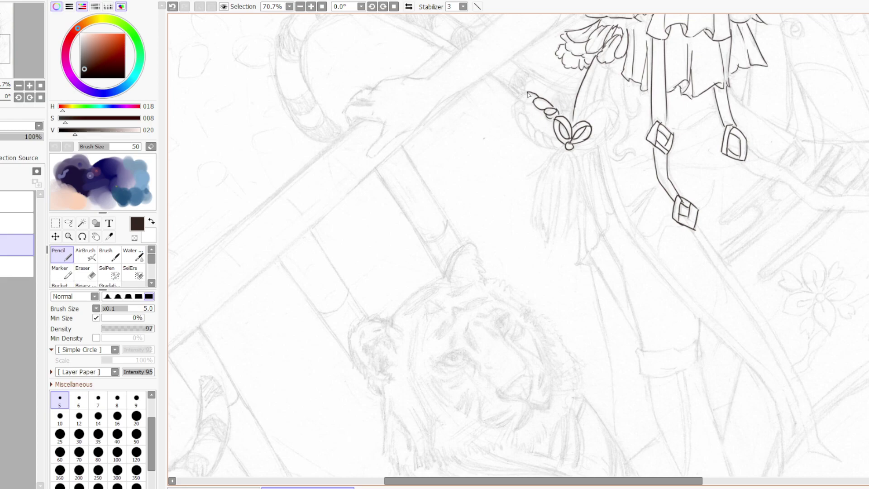
mouse_move(528, 93)
left_mouse_down()
mouse_move(520, 129)
mouse_move(526, 109)
mouse_move(528, 120)
mouse_move(519, 122)
mouse_move(528, 136)
mouse_move(529, 121)
mouse_move(538, 141)
mouse_move(529, 120)
mouse_move(546, 145)
mouse_move(538, 130)
mouse_move(546, 147)
mouse_move(537, 143)
mouse_move(558, 144)
left_mouse_up()
left_click_drag(561, 141, 566, 150)
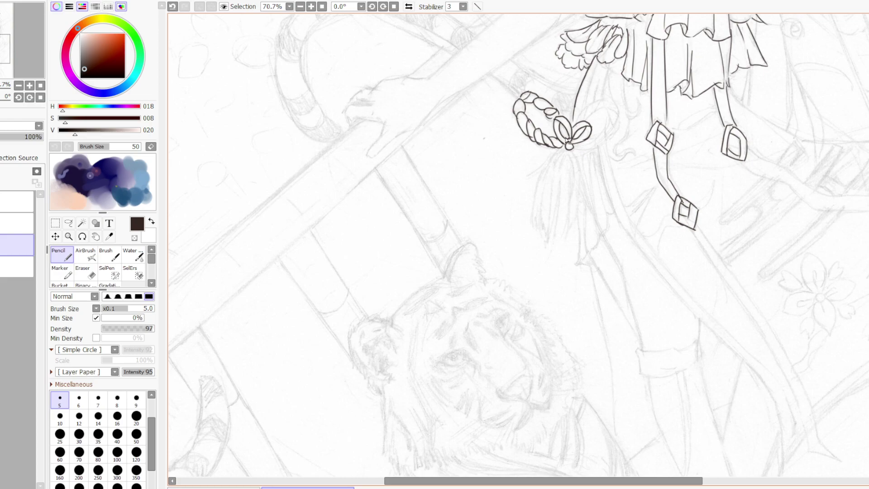
- Erase the stray overlapping lines in the braided loop's lower segments, then try a small stroke beside the bead and undo it
key("e")
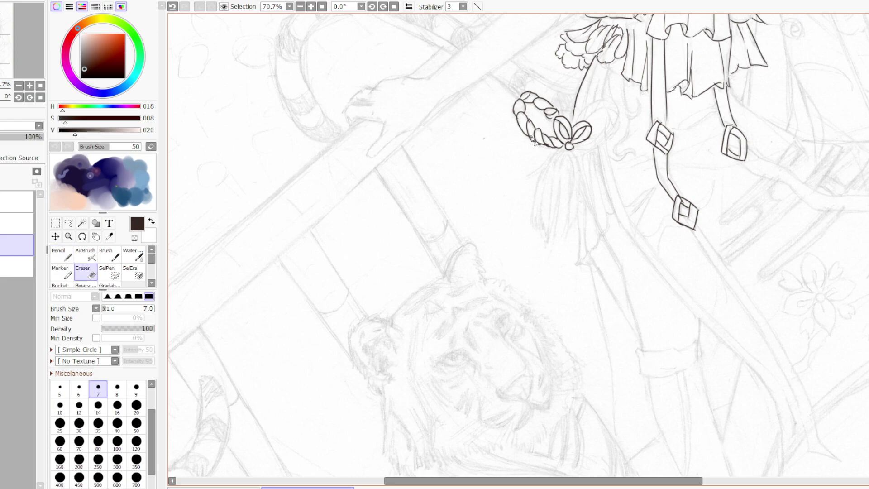
mouse_move(530, 132)
left_mouse_down()
mouse_move(540, 141)
mouse_move(539, 133)
left_mouse_up()
key("n")
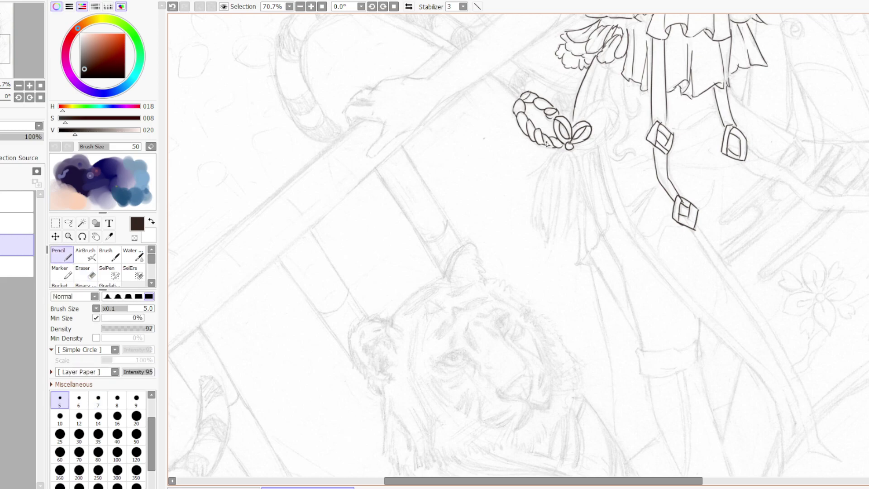
mouse_move(562, 145)
left_mouse_down()
mouse_move(567, 151)
mouse_move(559, 145)
left_mouse_up()
key("ctrl+z")
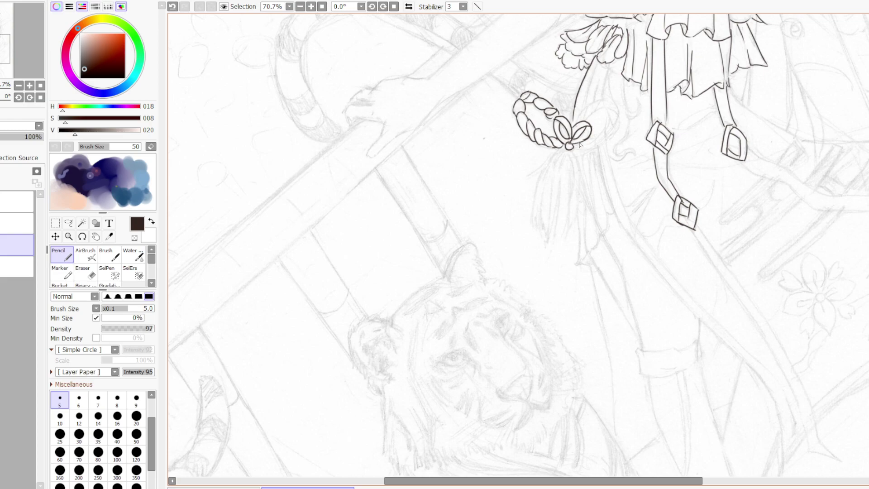
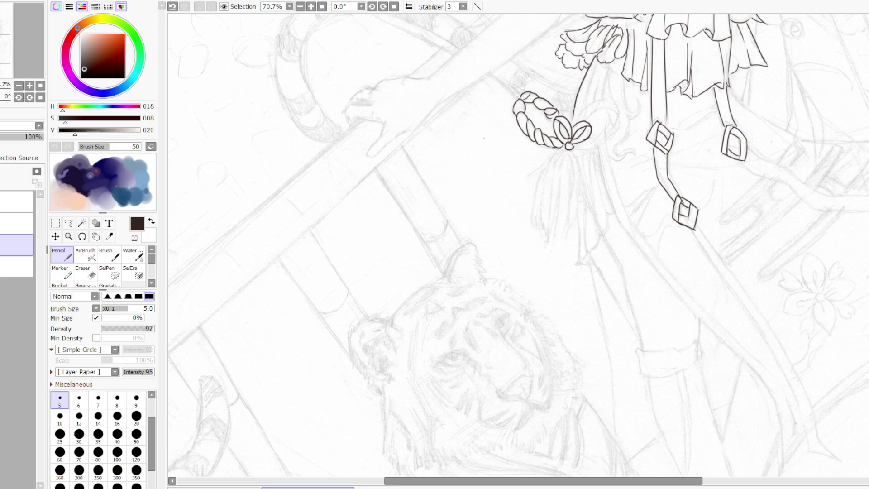
- Clean up and re-ink the outline of the image-right diamond ornament
key("e")
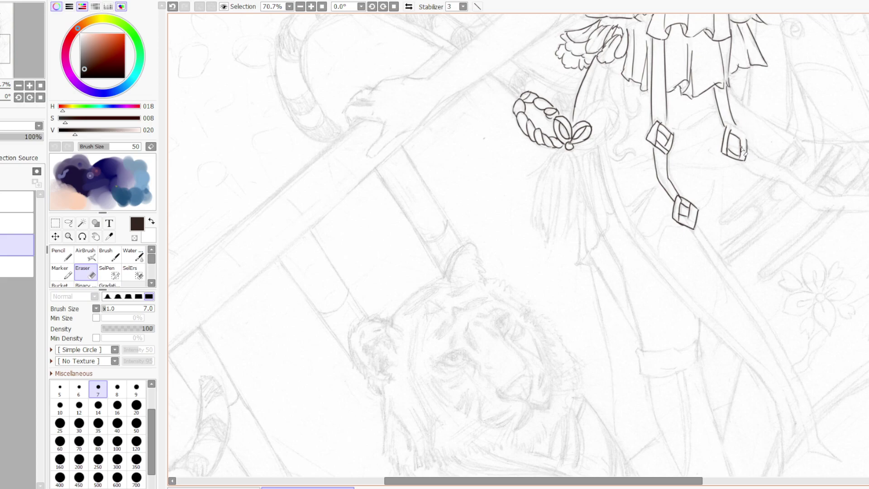
key("n")
left_click_drag(727, 127, 745, 140)
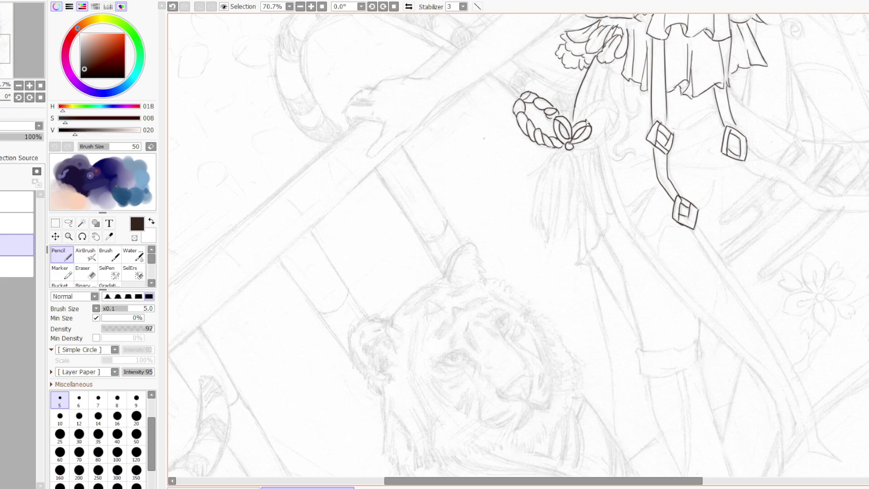
- Ink the second braided rope loop on the knot's image-right side, undoing unsatisfactory strokes and cleaning up its lower segments
left_click_drag(593, 107, 578, 123)
mouse_move(589, 106)
left_mouse_down()
mouse_move(605, 98)
mouse_move(616, 111)
mouse_move(610, 103)
mouse_move(597, 109)
mouse_move(617, 110)
mouse_move(605, 135)
mouse_move(619, 109)
mouse_move(595, 141)
mouse_move(608, 135)
mouse_move(587, 139)
left_mouse_up()
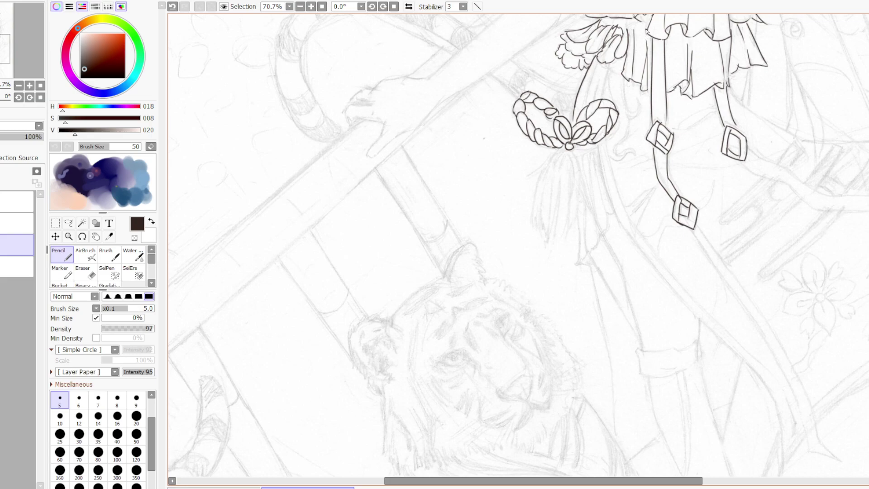
key("ctrl+z")
key("ctrl+z")
left_click_drag(585, 149, 595, 144)
key("e")
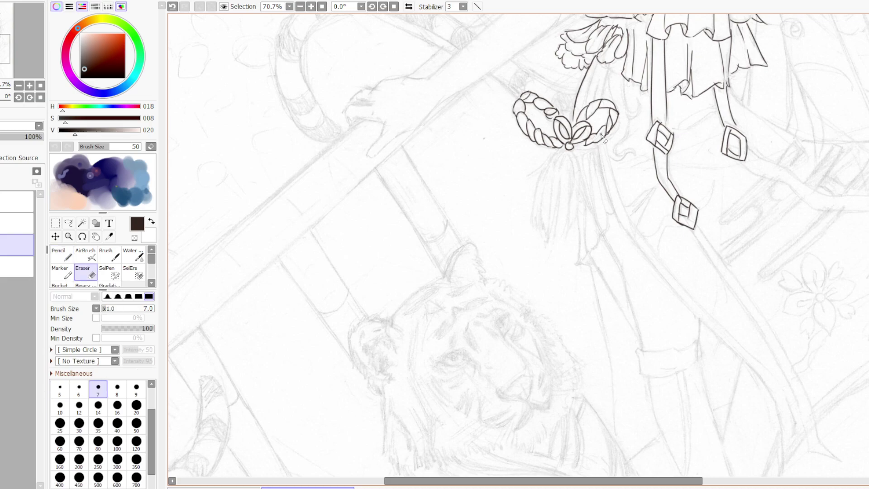
key("n")
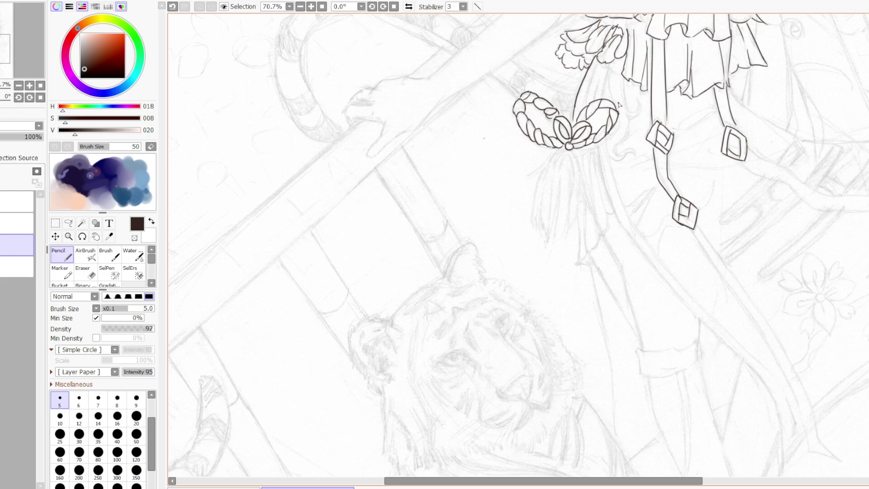
- Ink the cords rising from the braided loop to the ruffle, undoing the unsatisfactory strokes beside them
left_click_drag(610, 63, 597, 104)
left_click_drag(600, 63, 589, 104)
key("ctrl+z")
left_click_drag(573, 119, 572, 124)
mouse_move(624, 77)
left_mouse_down()
mouse_move(635, 112)
mouse_move(645, 91)
mouse_move(635, 117)
mouse_move(642, 93)
mouse_move(635, 114)
left_mouse_up()
key("ctrl+z")
key("ctrl+z")
key("ctrl+z")
- Ink the curled ribbon ends beside the image-right braided loop and the long line below it, undoing poor strokes
mouse_move(625, 79)
left_mouse_down()
mouse_move(627, 108)
mouse_move(637, 106)
mouse_move(634, 92)
mouse_move(640, 109)
left_mouse_up()
mouse_move(629, 116)
left_mouse_down()
mouse_move(637, 102)
mouse_move(624, 143)
mouse_move(636, 154)
mouse_move(614, 184)
left_mouse_up()
key("ctrl+z")
key("ctrl+z")
key("ctrl+z")
key("ctrl+z")
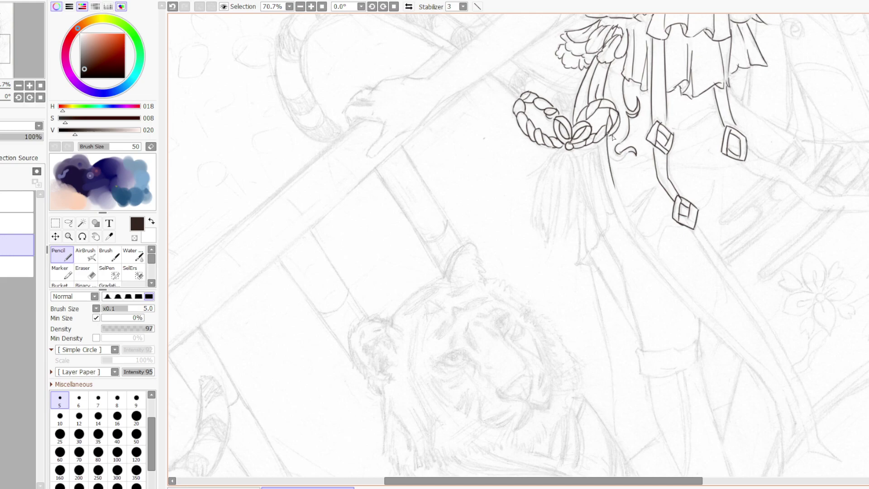
left_click_drag(612, 61, 611, 103)
key("ctrl+z")
left_click_drag(613, 60, 617, 108)
mouse_move(616, 162)
left_mouse_down()
mouse_move(631, 146)
mouse_move(608, 140)
left_mouse_up()
key("ctrl+z")
- Ink the tassel hanging from the knot's bead, with a jagged lower edge and inner strand lines
left_click_drag(573, 150, 583, 178)
mouse_move(571, 150)
left_mouse_down()
mouse_move(574, 177)
mouse_move(562, 177)
left_mouse_up()
left_click_drag(531, 215, 546, 236)
mouse_move(564, 148)
left_mouse_down()
mouse_move(537, 171)
mouse_move(531, 182)
mouse_move(556, 160)
mouse_move(531, 205)
left_mouse_up()
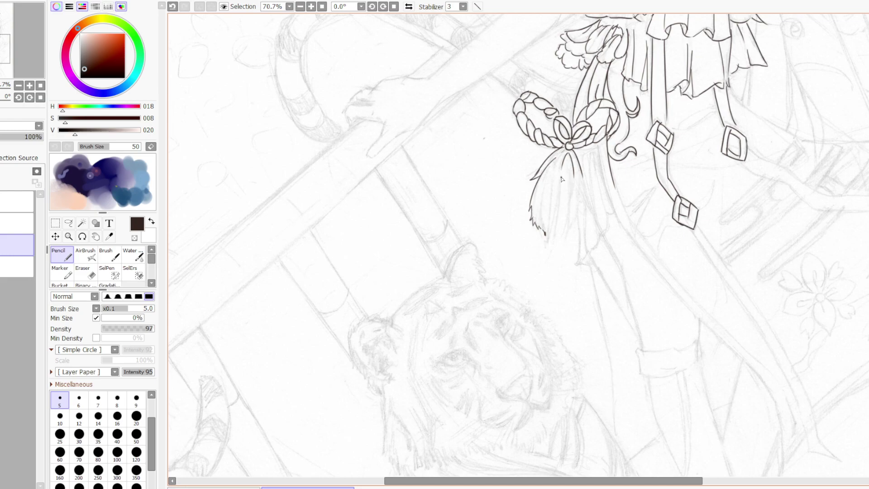
left_click_drag(561, 171, 550, 230)
mouse_move(582, 188)
left_mouse_down()
mouse_move(570, 224)
mouse_move(553, 236)
mouse_move(581, 147)
mouse_move(552, 236)
left_mouse_up()
- Ink the narrow folded cloth strips hanging beside the tassel
mouse_move(578, 210)
left_mouse_down()
mouse_move(577, 261)
mouse_move(589, 251)
mouse_move(591, 264)
left_mouse_up()
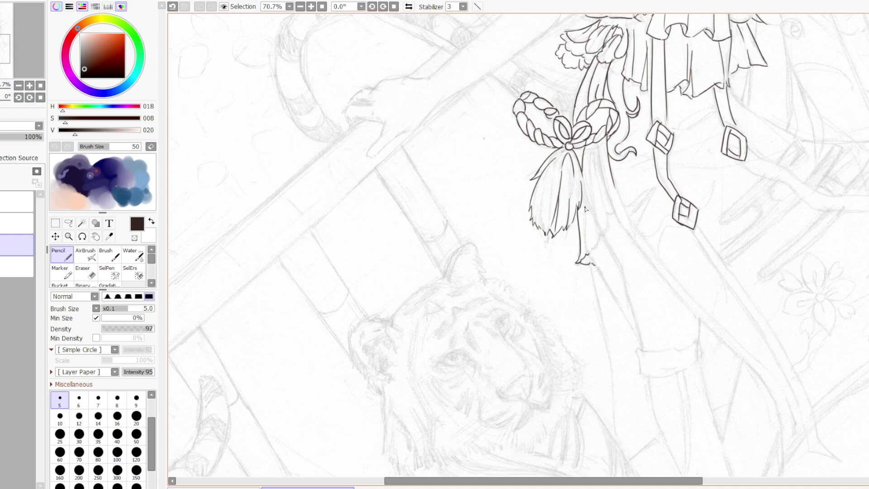
mouse_move(586, 205)
left_mouse_down()
mouse_move(588, 254)
mouse_move(600, 233)
left_mouse_up()
mouse_move(591, 143)
left_mouse_down()
mouse_move(590, 207)
mouse_move(606, 231)
left_mouse_up()
left_click_drag(594, 143, 603, 199)
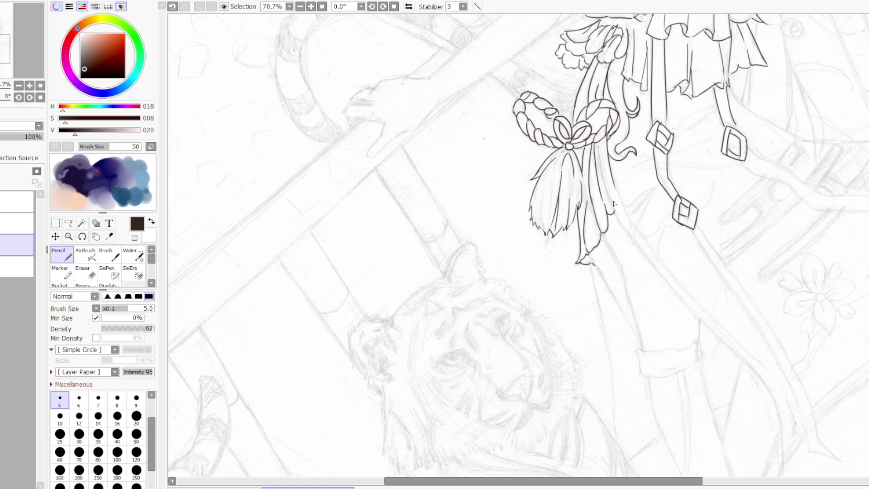
left_click_drag(598, 141, 614, 207)
- Ink the long curved edge of the skirt panel from the hip past the knee, undoing unsatisfactory strokes
left_click_drag(615, 186, 659, 269)
key("ctrl+z")
left_click_drag(614, 182, 653, 254)
key("ctrl+z")
left_click_drag(614, 182, 656, 265)
key("ctrl+z")
left_click_drag(617, 214, 661, 275)
left_click_drag(615, 181, 648, 253)
key("ctrl+z")
left_click_drag(617, 185, 639, 231)
key("ctrl+z")
left_click_drag(661, 273, 712, 335)
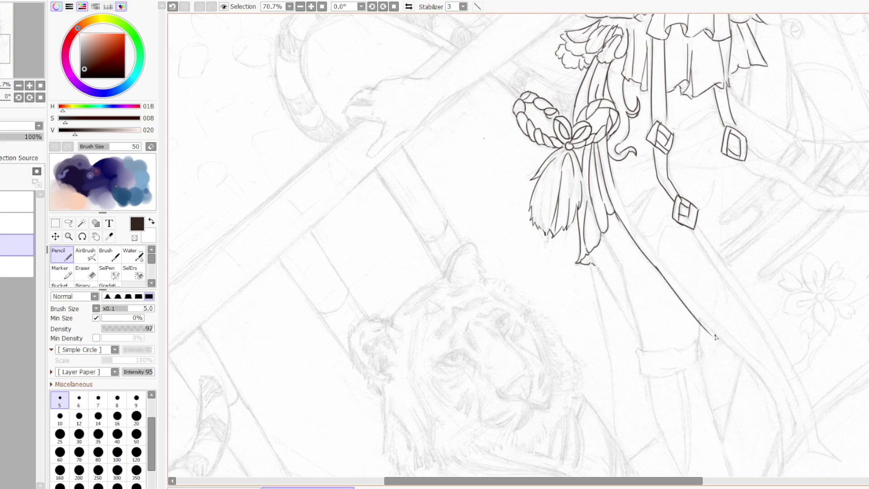
mouse_move(692, 313)
left_mouse_down()
mouse_move(768, 393)
mouse_move(788, 458)
mouse_move(781, 476)
left_mouse_up()
key("e")
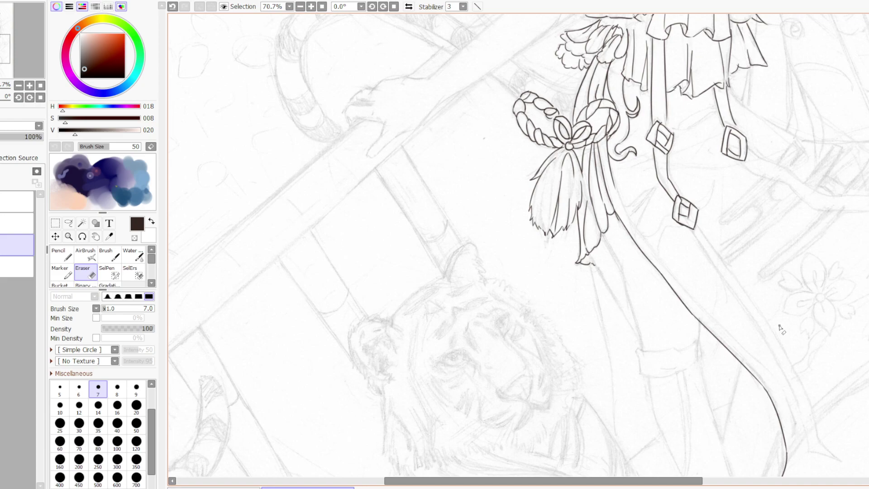
key("n")
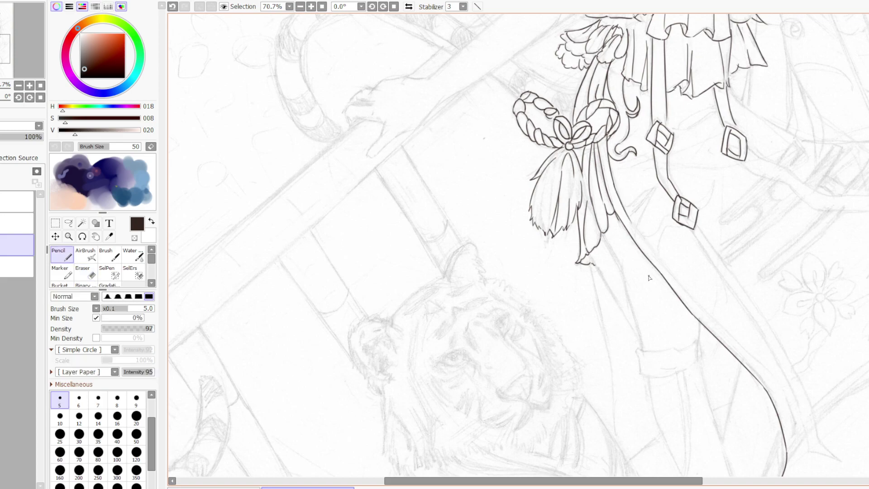
- Ink a parallel inner border line along the skirt panel's long edge, redoing its lower part until it follows the curve
left_click_drag(630, 218, 665, 269)
key("ctrl+z")
mouse_move(630, 219)
left_mouse_down()
mouse_move(665, 275)
mouse_move(676, 280)
mouse_move(652, 254)
mouse_move(745, 356)
mouse_move(724, 317)
mouse_move(734, 346)
mouse_move(726, 337)
mouse_move(777, 398)
left_mouse_up()
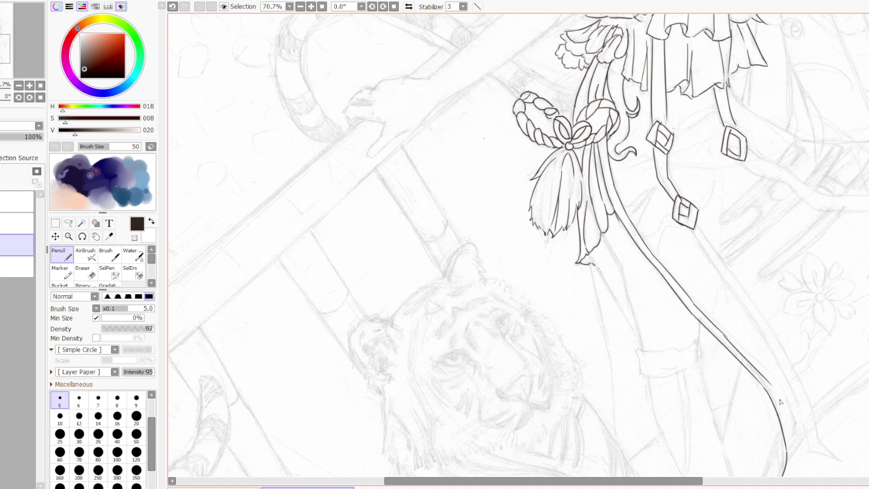
key("ctrl+z")
left_click_drag(724, 335, 776, 394)
key("ctrl+z")
left_click_drag(722, 332, 772, 385)
key("ctrl+z")
left_click_drag(723, 334, 795, 414)
key("ctrl+z")
left_click_drag(791, 410, 796, 438)
key("ctrl+z")
left_click_drag(789, 406, 795, 440)
- Ink the two parallel edges of the long strap running down from the lower diamond ornament
mouse_move(693, 229)
left_mouse_down()
mouse_move(755, 332)
mouse_move(736, 290)
mouse_move(756, 296)
mouse_move(730, 292)
mouse_move(799, 415)
mouse_move(802, 407)
mouse_move(793, 394)
mouse_move(812, 452)
left_mouse_up()
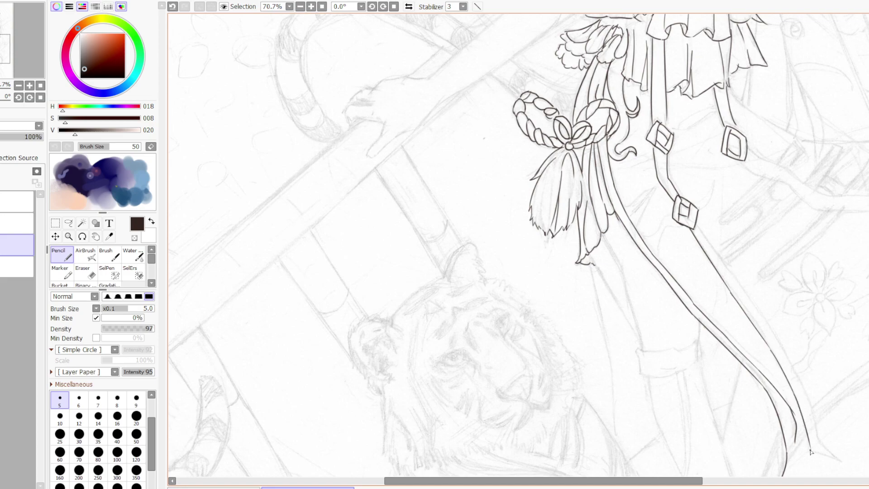
mouse_move(700, 229)
left_mouse_down()
mouse_move(774, 341)
mouse_move(821, 445)
left_mouse_up()
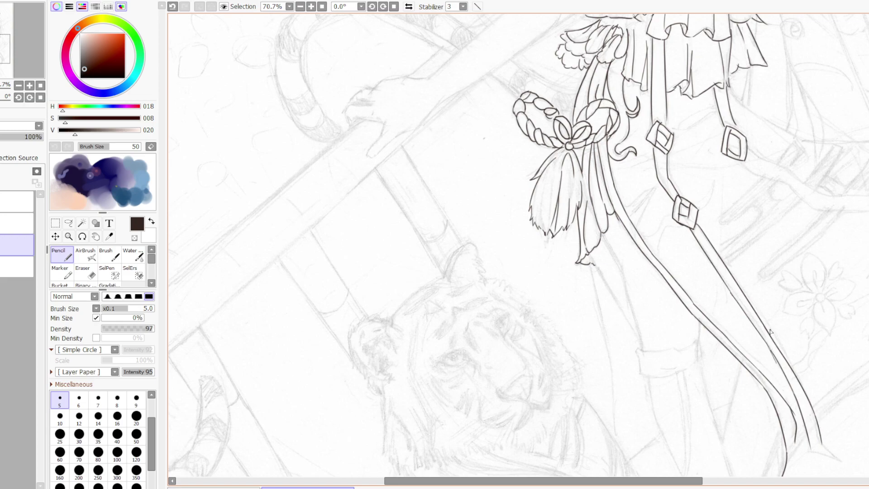
- Compare the strap below the lower diamond with and without its last inked line
key("ctrl+z")
key("ctrl+y")
key("ctrl+z")
key("ctrl+y")
key("ctrl+z")
key("ctrl+y")
key("ctrl+z")
key("ctrl+y")
key("ctrl+z")
key("ctrl+y")
key("ctrl+z")
key("ctrl+y")
key("ctrl+z")
key("ctrl+y")
- Ink the upper edge, short side and large curved outer edge of the flared skirt panel behind the straps
left_click_drag(730, 87, 769, 121)
key("ctrl+z")
scroll(747, 166, "down", 2)
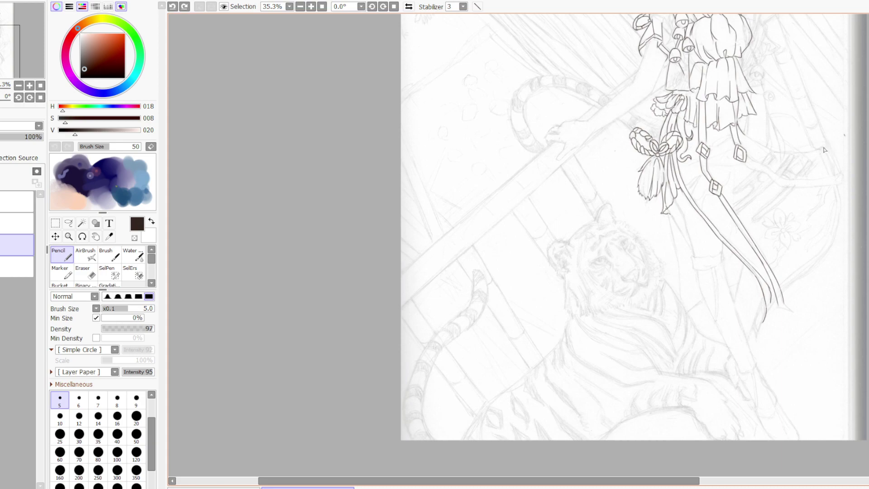
left_click_drag(823, 147, 837, 176)
mouse_move(742, 136)
left_mouse_down()
mouse_move(786, 162)
mouse_move(808, 149)
mouse_move(776, 153)
mouse_move(829, 158)
left_mouse_up()
key("e")
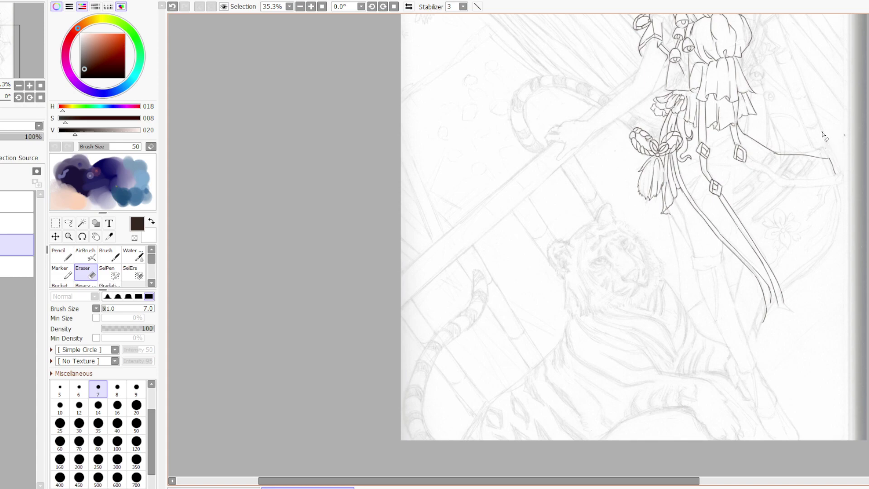
key("n")
mouse_move(838, 188)
left_mouse_down()
mouse_move(837, 234)
mouse_move(841, 222)
mouse_move(822, 259)
mouse_move(784, 288)
left_mouse_up()
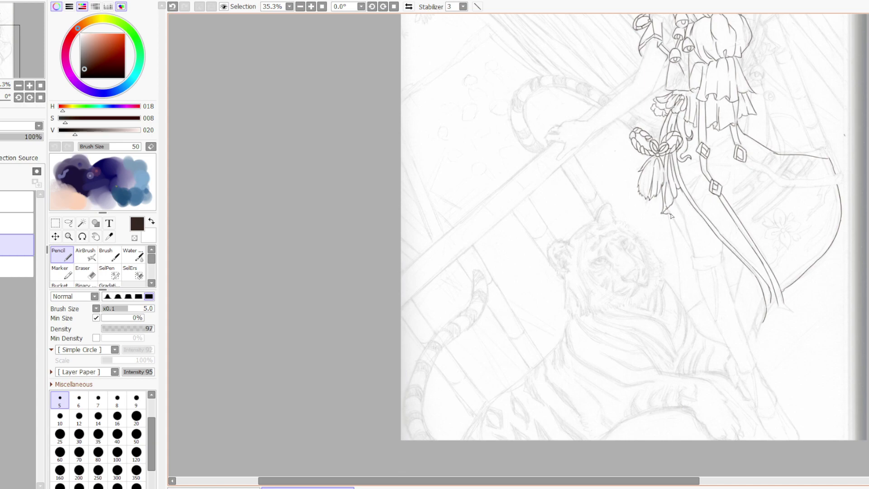
- Ink the thigh contours below the hanging cloth and the folded stocking cuff, undoing unsatisfactory strokes
left_click_drag(669, 213, 691, 248)
left_click_drag(684, 216, 696, 256)
key("ctrl+z")
left_click_drag(689, 218, 689, 225)
key("ctrl+z")
mouse_move(684, 212)
left_mouse_down()
mouse_move(700, 263)
mouse_move(694, 254)
mouse_move(713, 212)
mouse_move(733, 198)
mouse_move(723, 252)
left_mouse_up()
left_click_drag(693, 256, 695, 269)
mouse_move(723, 252)
left_mouse_down()
mouse_move(694, 259)
mouse_move(733, 238)
mouse_move(727, 258)
mouse_move(740, 207)
mouse_move(710, 274)
mouse_move(694, 271)
mouse_move(712, 270)
left_mouse_up()
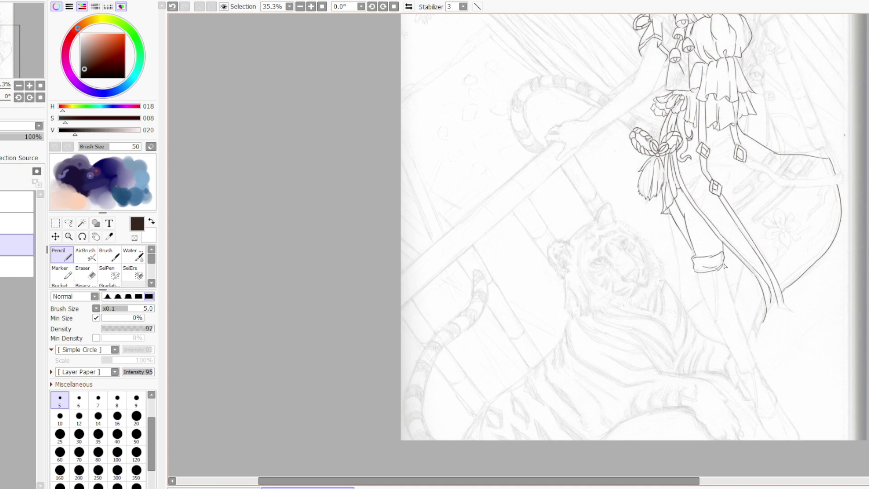
- Ink the lower leg contours below the cuff and the double line running down the stocking
left_click_drag(725, 266, 761, 371)
left_click_drag(699, 275, 734, 356)
left_click_drag(717, 328, 740, 368)
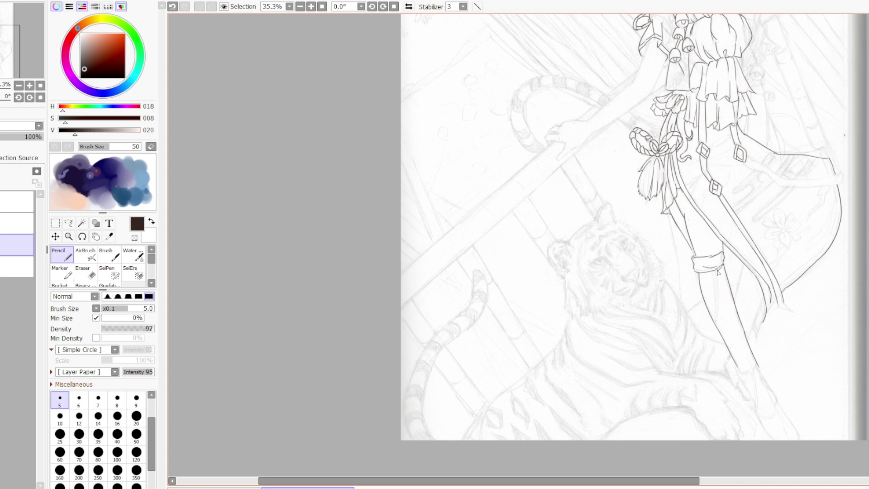
left_click_drag(714, 275, 715, 324)
left_click_drag(715, 272, 716, 319)
- Ink the pointed end of the long strap and the border line along the flared panel's lower curve
left_click_drag(779, 308, 793, 313)
left_click_drag(772, 303, 766, 323)
key("ctrl+z")
key("ctrl+y")
left_click_drag(829, 250, 782, 288)
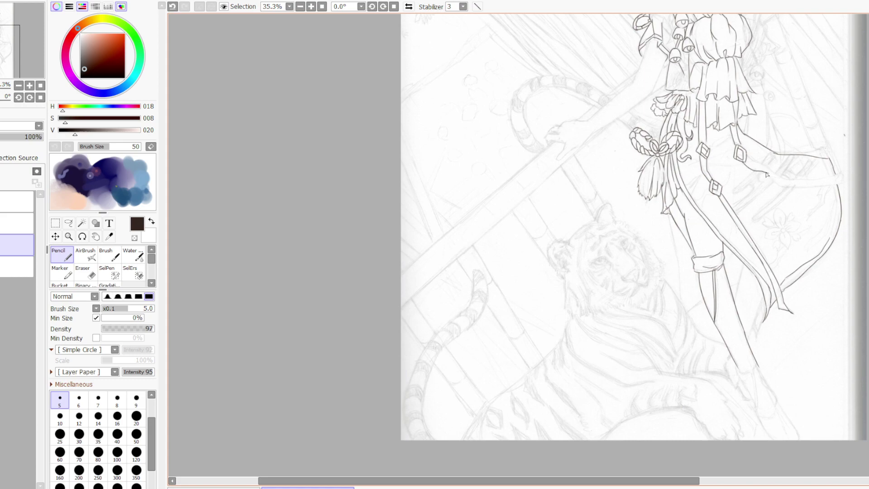
- Ink the flowing strap from the image-right diamond to its squared end and clean up the adjoining panel corner
left_click_drag(766, 176, 782, 188)
mouse_move(787, 189)
left_mouse_down()
mouse_move(841, 185)
mouse_move(843, 177)
mouse_move(782, 180)
left_mouse_up()
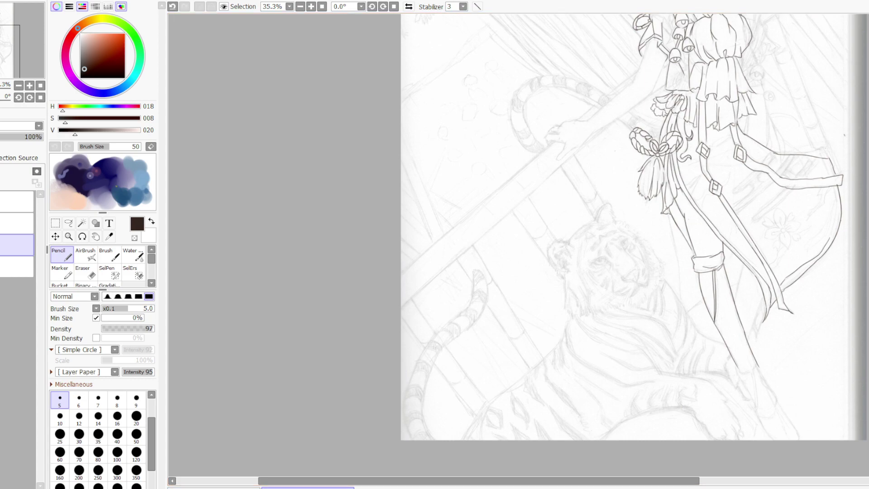
scroll(775, 177, "up", 6)
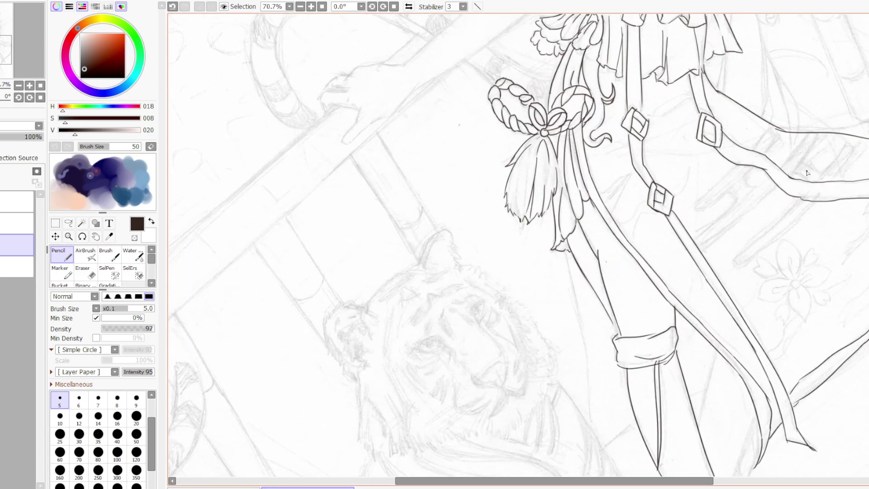
scroll(831, 162, "down", 1)
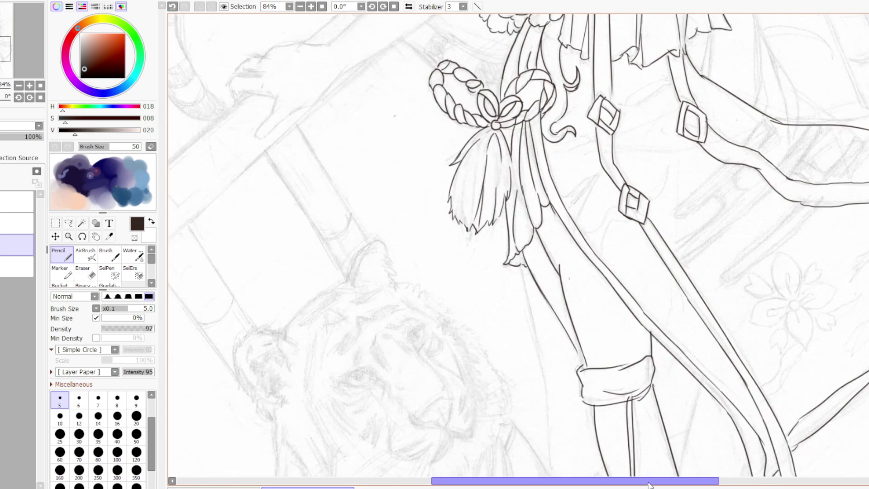
left_click_drag(649, 482, 695, 482)
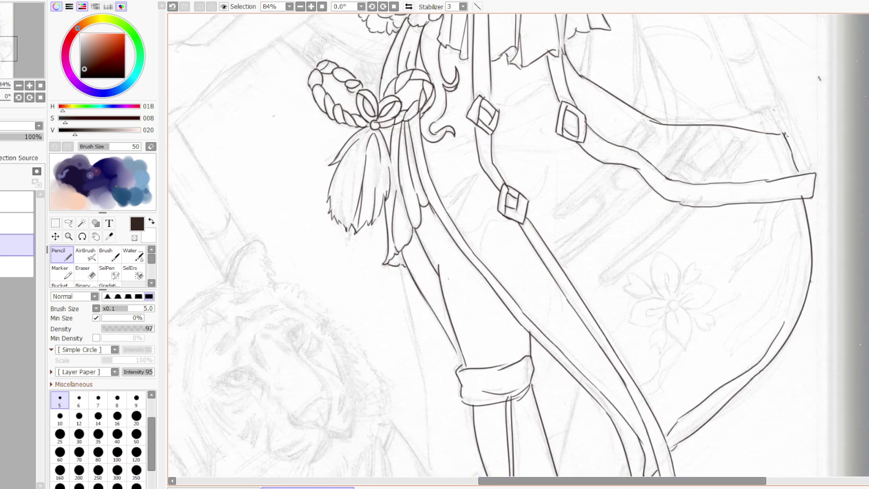
key("e")
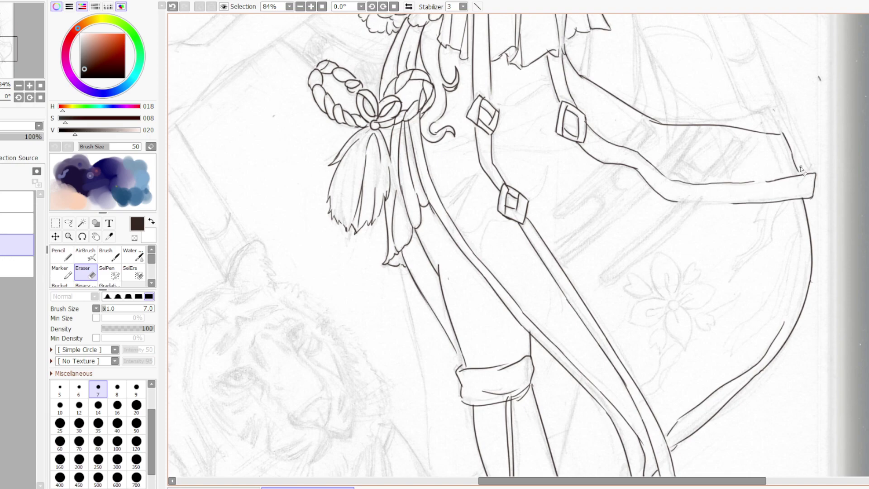
key("n")
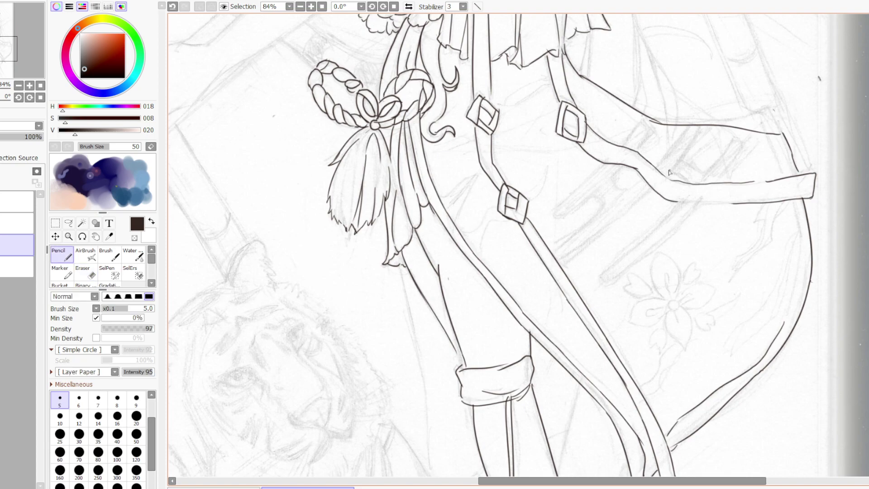
- Redraw the lower edge of the flowing strap as a smoother line and tidy its upper edge
left_click_drag(676, 201, 733, 204)
key("ctrl+z")
left_click_drag(677, 202, 733, 203)
key("ctrl+z")
left_click_drag(672, 203, 749, 202)
key("ctrl+z")
mouse_move(672, 203)
left_mouse_down()
mouse_move(755, 200)
mouse_move(721, 195)
mouse_move(760, 185)
mouse_move(754, 201)
mouse_move(742, 201)
mouse_move(804, 201)
left_mouse_up()
left_click_drag(742, 183, 783, 179)
key("e")
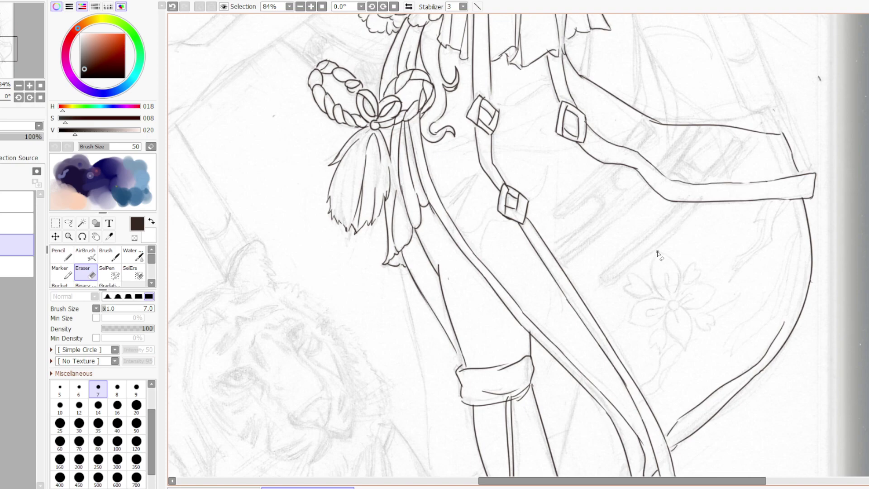
key("n")
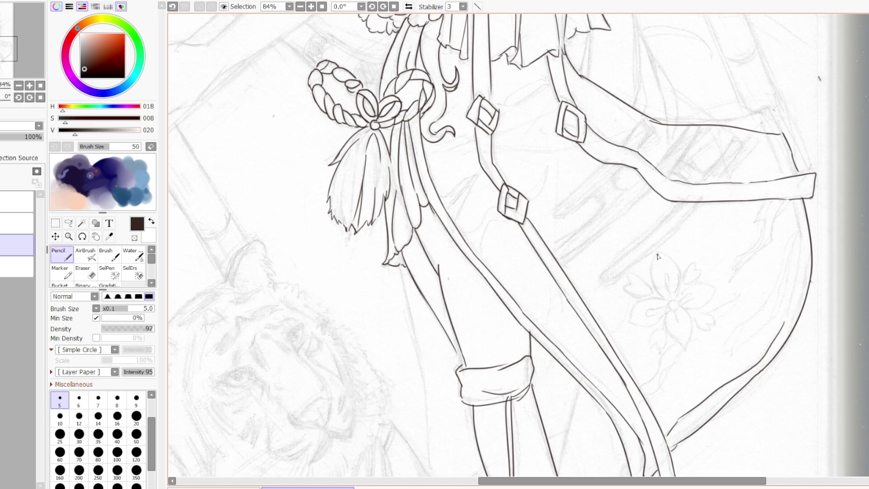
- Ink the flower's large top petal and the small notched petal at its image-left on the skirt panel, undoing poor strokes
left_click_drag(654, 258, 663, 302)
key("ctrl+z")
left_click_drag(658, 254, 663, 297)
key("ctrl+z")
mouse_move(658, 253)
left_mouse_down()
mouse_move(665, 297)
mouse_move(670, 291)
left_mouse_up()
mouse_move(658, 253)
left_mouse_down()
mouse_move(682, 282)
mouse_move(670, 298)
left_mouse_up()
left_click_drag(628, 273, 650, 296)
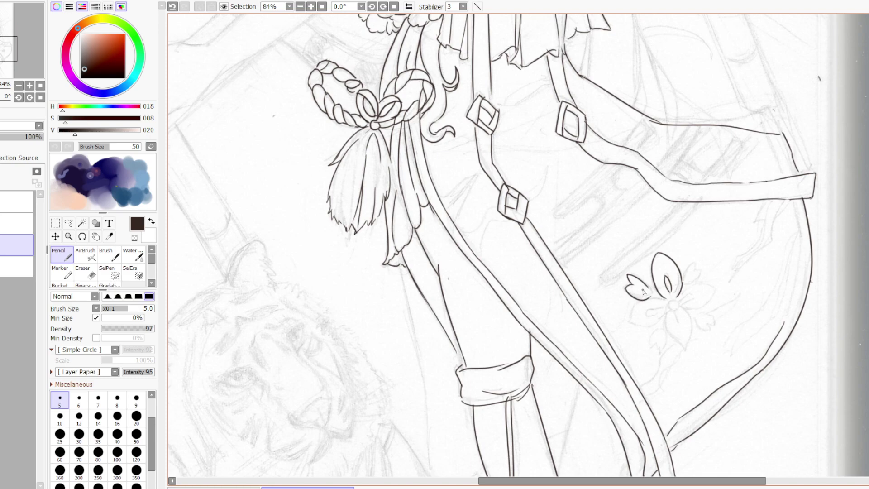
key("ctrl+z")
left_click_drag(626, 289, 656, 295)
- Ink the flower's round centre and its remaining large and small notched petals
mouse_move(695, 263)
left_mouse_down()
mouse_move(686, 282)
mouse_move(701, 275)
mouse_move(688, 283)
left_mouse_up()
mouse_move(674, 300)
left_mouse_down()
mouse_move(676, 319)
mouse_move(692, 330)
mouse_move(687, 344)
left_mouse_up()
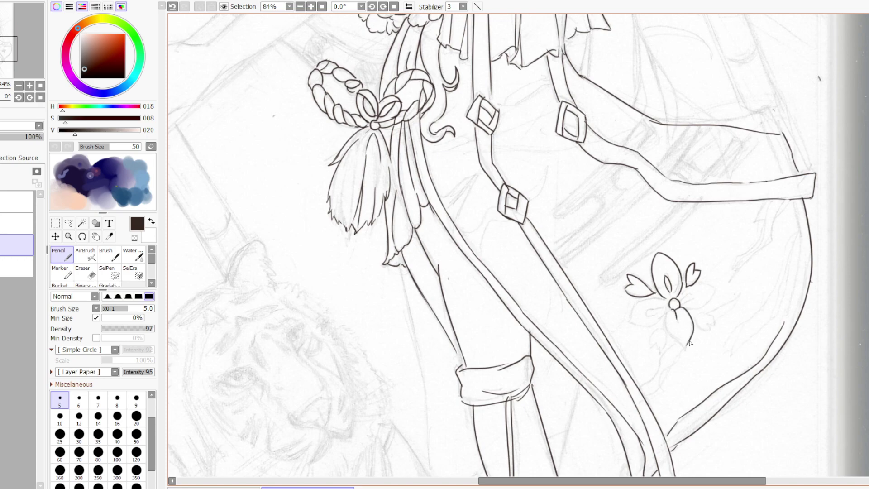
mouse_move(673, 310)
left_mouse_down()
mouse_move(664, 326)
mouse_move(686, 345)
left_mouse_up()
left_click_drag(696, 315, 706, 329)
left_click_drag(701, 314, 715, 327)
mouse_move(689, 312)
left_mouse_down()
mouse_move(718, 291)
mouse_move(715, 275)
mouse_move(694, 297)
left_mouse_up()
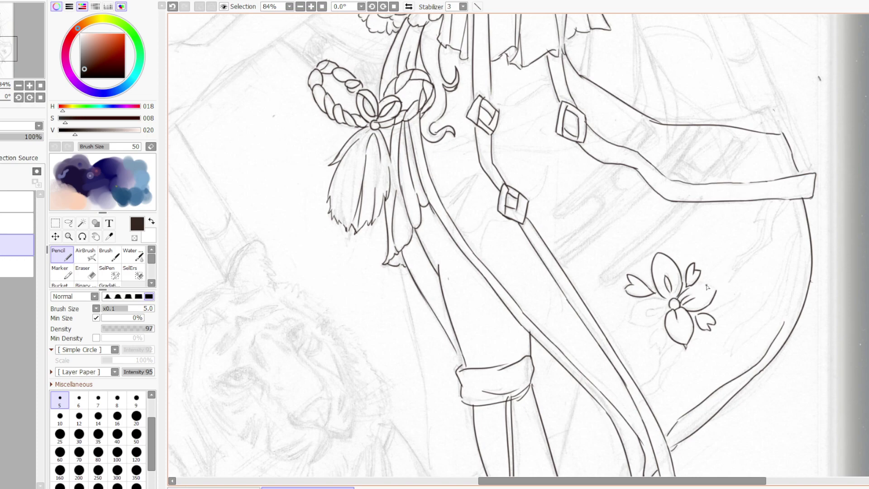
left_click_drag(688, 293, 717, 292)
mouse_move(636, 299)
left_mouse_down()
mouse_move(669, 303)
mouse_move(636, 306)
mouse_move(642, 320)
mouse_move(629, 324)
mouse_move(658, 323)
mouse_move(666, 310)
mouse_move(647, 310)
mouse_move(665, 307)
mouse_move(651, 346)
mouse_move(663, 326)
mouse_move(652, 345)
left_mouse_up()
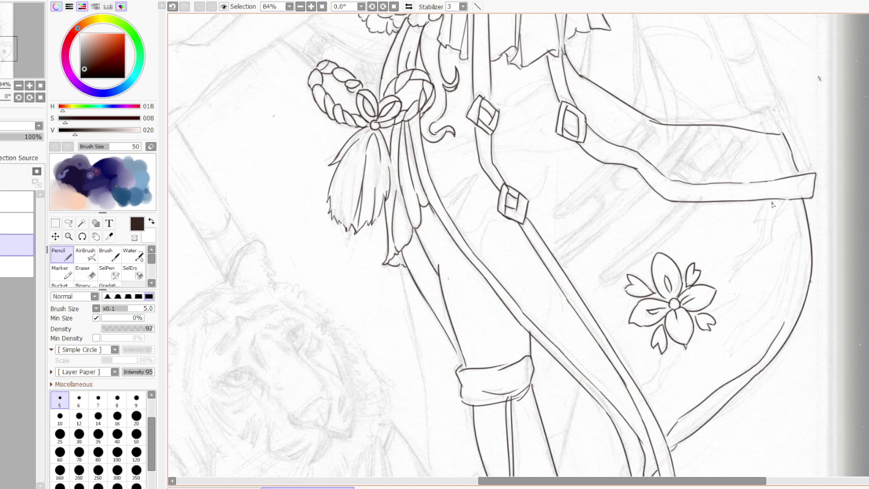
- Ink the branch on the skirt panel in segments from beneath the strap's squared end, past the flower, down to the lower panel edge
mouse_move(771, 200)
left_mouse_down()
mouse_move(755, 221)
mouse_move(774, 200)
mouse_move(757, 243)
mouse_move(731, 272)
left_mouse_up()
mouse_move(791, 200)
left_mouse_down()
mouse_move(764, 245)
mouse_move(724, 284)
left_mouse_up()
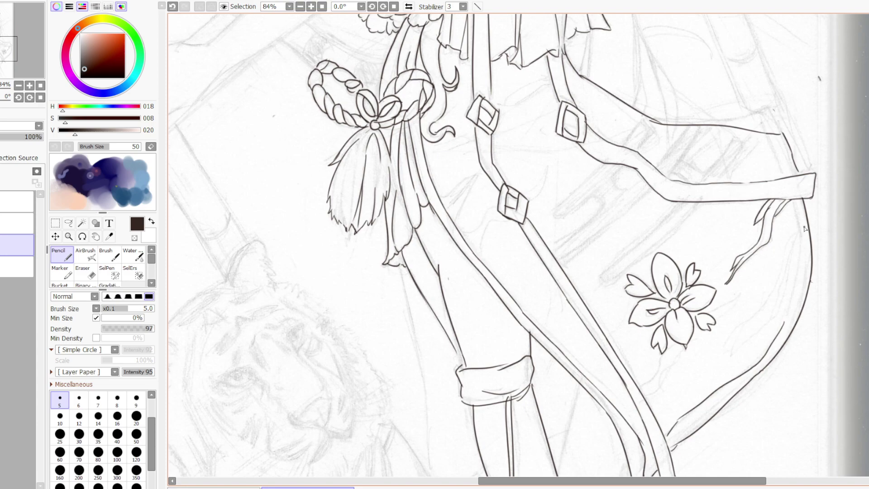
mouse_move(715, 320)
left_mouse_down()
mouse_move(750, 289)
mouse_move(711, 319)
left_mouse_up()
left_click_drag(698, 330, 647, 398)
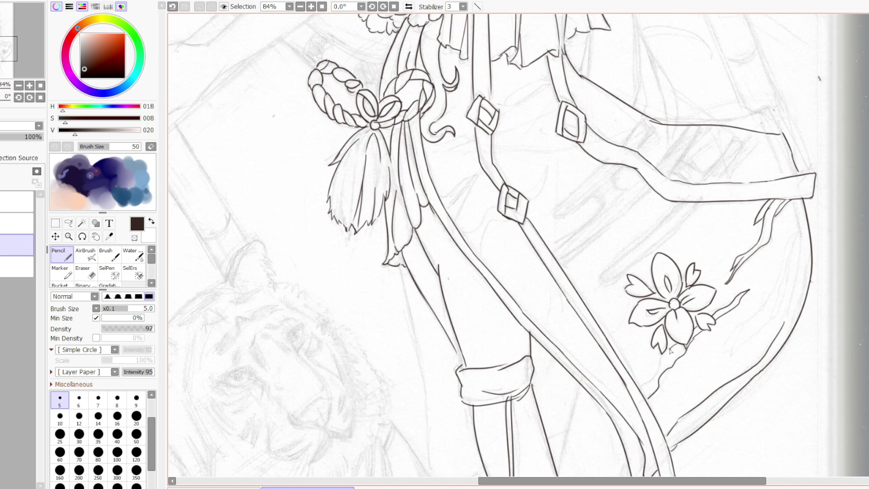
left_click_drag(670, 351, 641, 395)
- Ink the long slanted bar of the skirt panel's pattern on both sides of the strap, plus the joined bars beside its upper end
left_click_drag(743, 140, 713, 183)
mouse_move(744, 142)
left_mouse_down()
mouse_move(700, 183)
mouse_move(715, 193)
mouse_move(613, 281)
left_mouse_up()
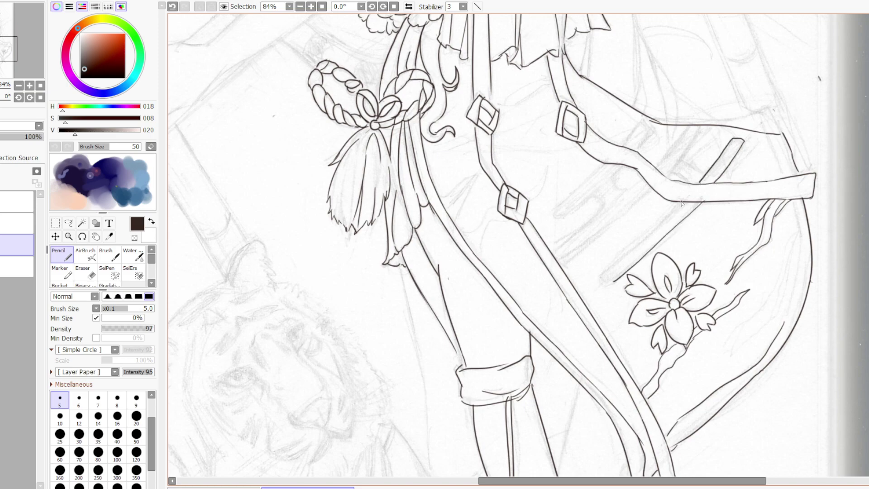
mouse_move(683, 204)
left_mouse_down()
mouse_move(601, 277)
mouse_move(615, 282)
left_mouse_up()
left_click_drag(704, 125, 680, 155)
mouse_move(692, 126)
left_mouse_down()
mouse_move(654, 163)
mouse_move(703, 175)
mouse_move(692, 160)
mouse_move(672, 170)
mouse_move(688, 181)
mouse_move(666, 176)
left_mouse_up()
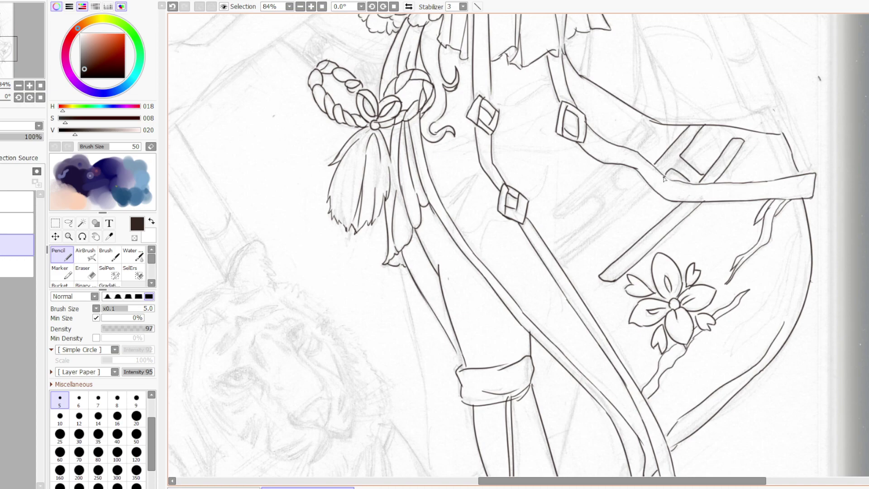
- Ink the remaining rounded slanted bars at the pattern's image-left side and the fold line between the two straps below the hem
left_click_drag(650, 192, 567, 259)
mouse_move(655, 135)
left_mouse_down()
mouse_move(635, 149)
mouse_move(655, 131)
mouse_move(642, 122)
mouse_move(631, 129)
mouse_move(549, 214)
mouse_move(561, 218)
mouse_move(626, 166)
mouse_move(612, 178)
mouse_move(619, 191)
mouse_move(640, 178)
left_mouse_up()
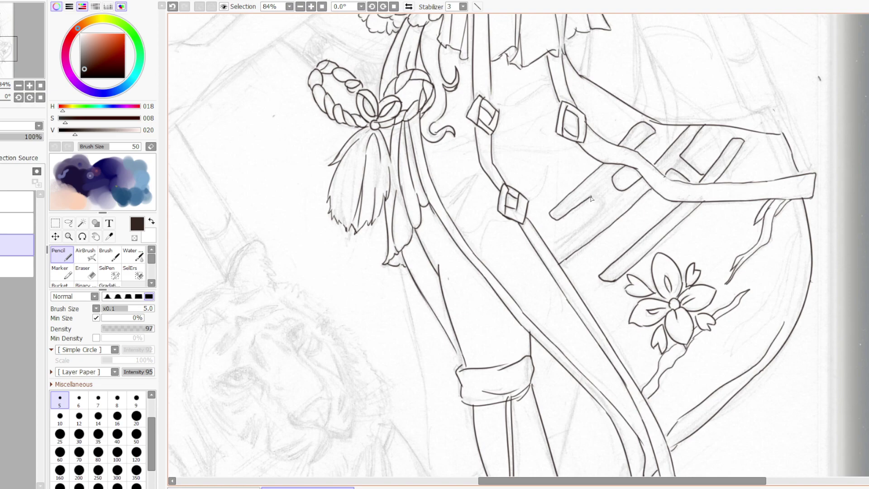
mouse_move(591, 198)
left_mouse_down()
mouse_move(601, 210)
mouse_move(554, 249)
left_mouse_up()
mouse_move(547, 78)
left_mouse_down()
mouse_move(499, 105)
mouse_move(549, 83)
left_mouse_up()
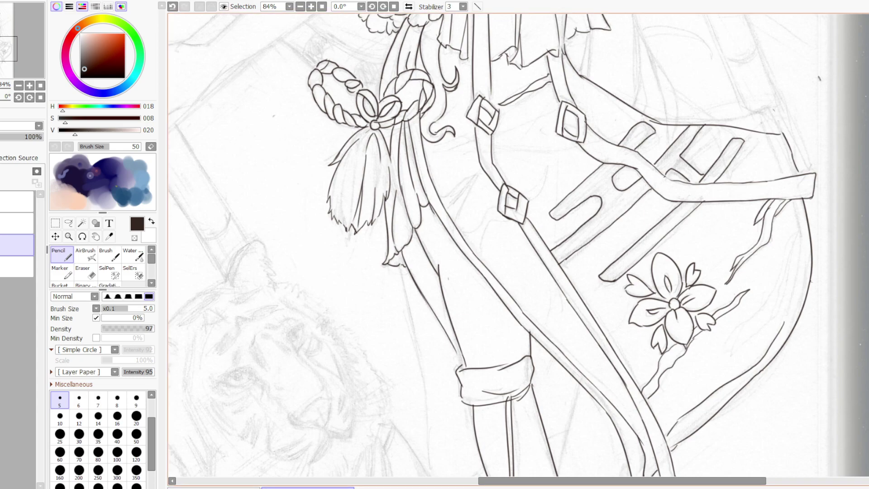
- Ink the large round bell beside the waist ruffle at image-right, undoing poor strokes
scroll(783, 349, "up", 6)
scroll(493, 245, "up", 2)
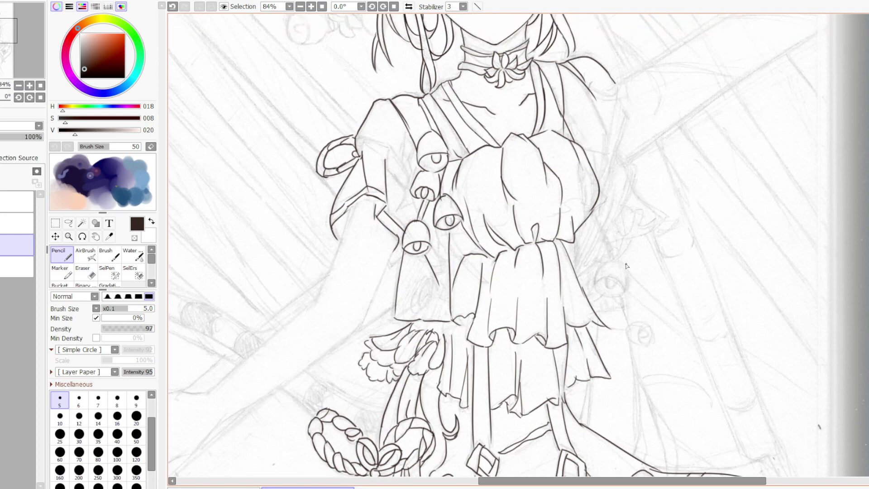
mouse_move(626, 290)
left_mouse_down()
mouse_move(619, 263)
mouse_move(608, 266)
mouse_move(598, 284)
mouse_move(606, 297)
mouse_move(621, 287)
mouse_move(614, 280)
mouse_move(626, 288)
left_mouse_up()
key("ctrl+z")
left_click_drag(605, 296, 626, 286)
key("ctrl+z")
key("ctrl+z")
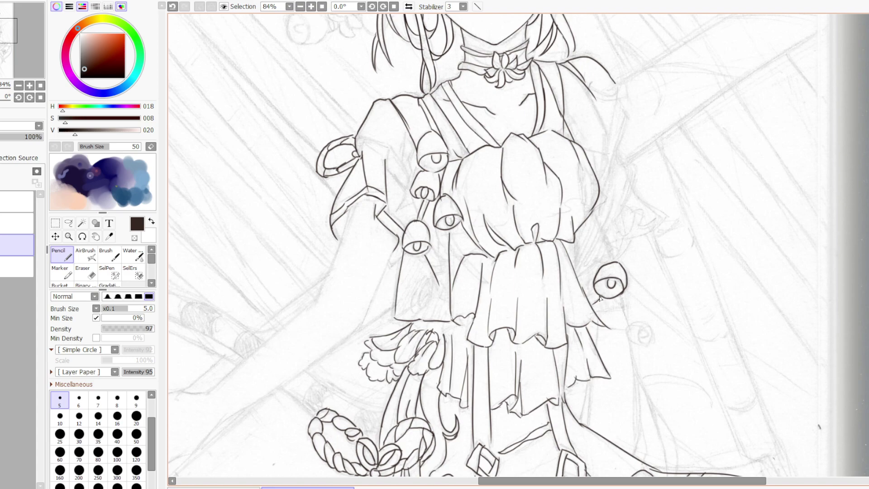
- Ink the small lower bell and the cords linking both image-right bells to the outfit, redoing one cord stroke
left_click_drag(604, 296, 591, 304)
mouse_move(598, 320)
left_mouse_down()
mouse_move(633, 330)
mouse_move(644, 345)
mouse_move(655, 333)
left_mouse_up()
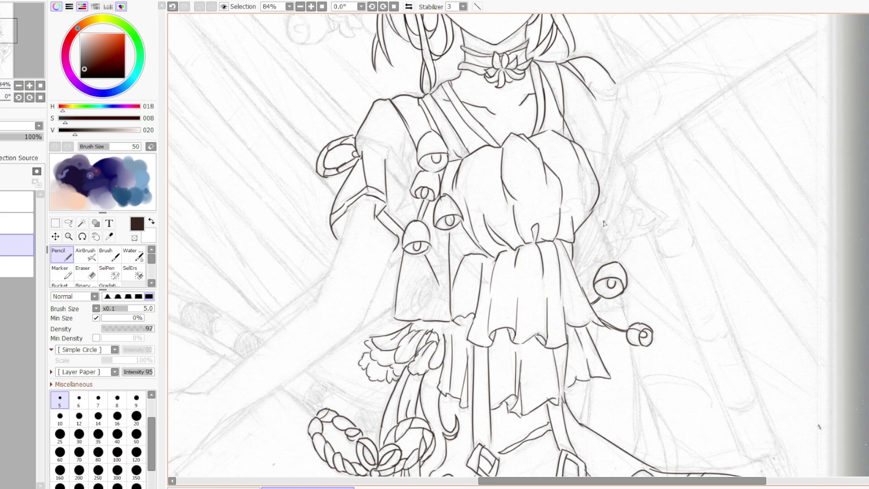
left_click_drag(593, 213, 614, 255)
left_click_drag(579, 280, 620, 249)
key("ctrl+z")
left_click_drag(612, 256, 580, 276)
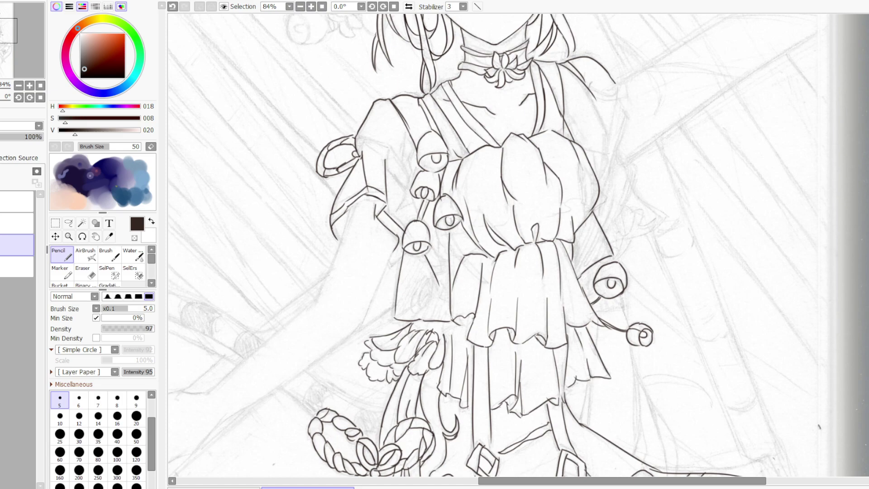
- Ink the leg contour emerging between the long hanging strap and the banded leg
scroll(663, 221, "down", 5)
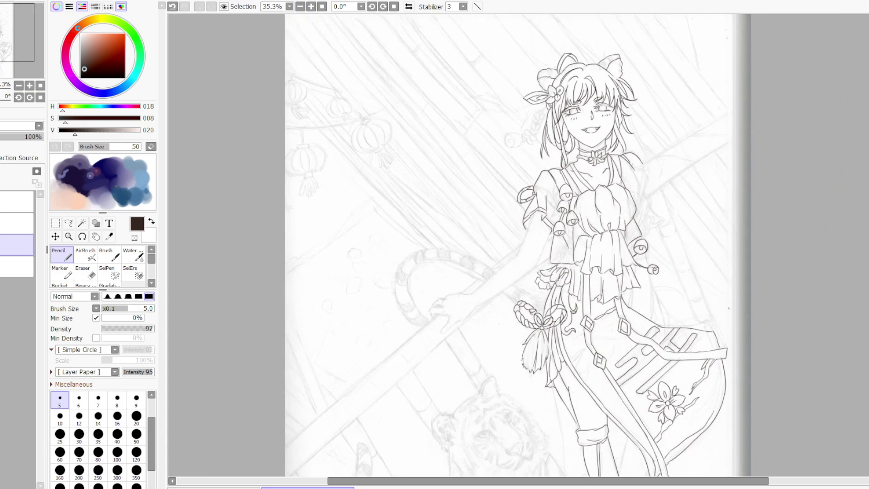
key("minus")
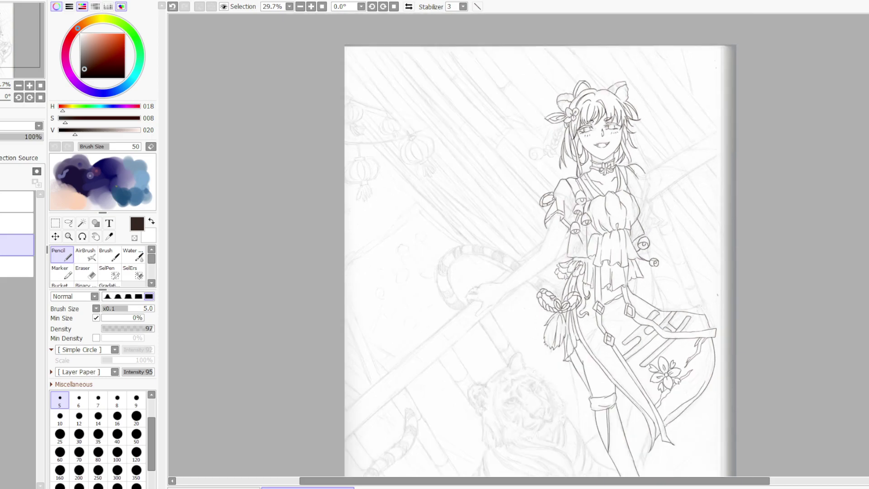
scroll(625, 412, "up", 4)
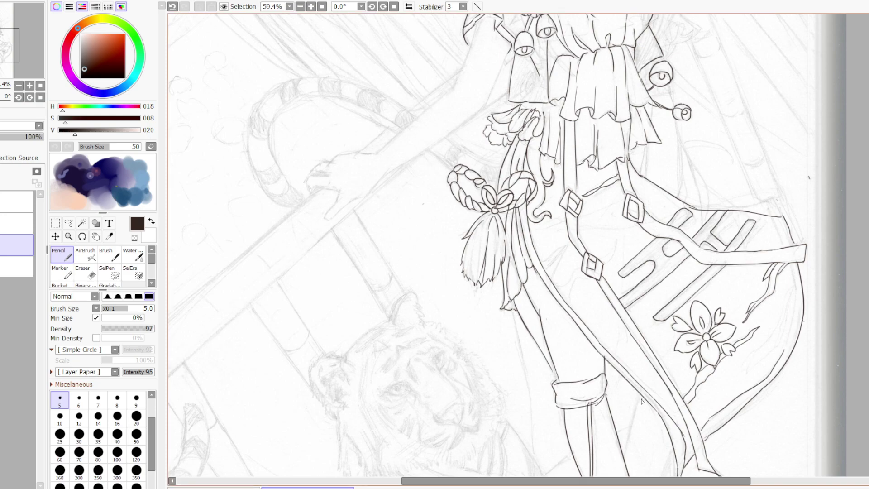
mouse_move(641, 397)
left_mouse_down()
mouse_move(624, 454)
mouse_move(635, 443)
mouse_move(670, 453)
mouse_move(671, 446)
mouse_move(664, 477)
left_mouse_up()
- Switch to the hair line layer and ink the long strand sweeping down below the hair flower, undoing poor attempts
scroll(487, 244, "up", 5)
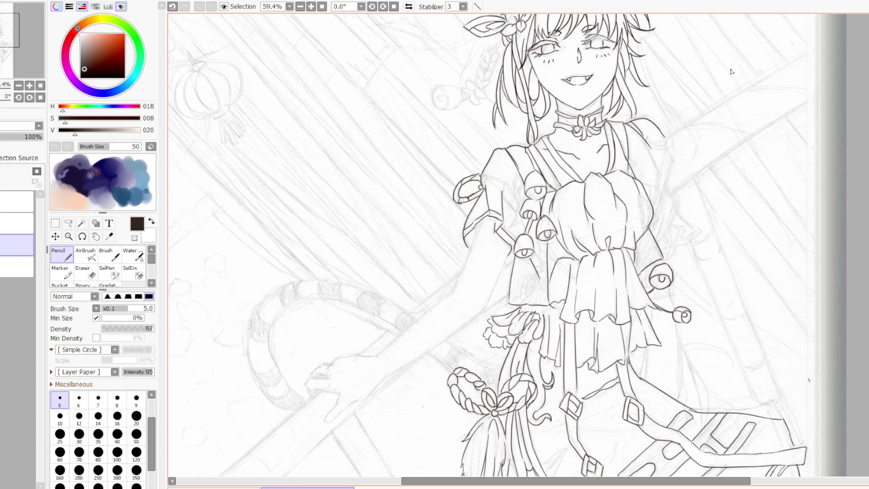
scroll(507, 245, "up", 5)
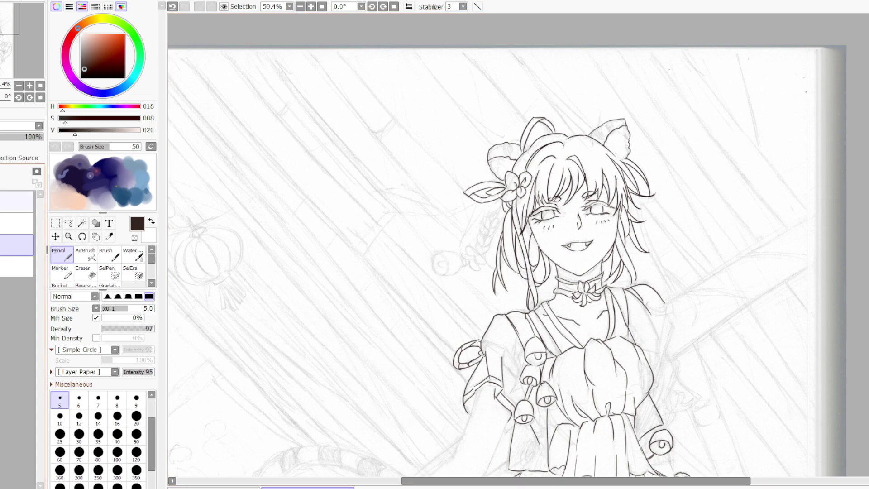
left_click(1, 223)
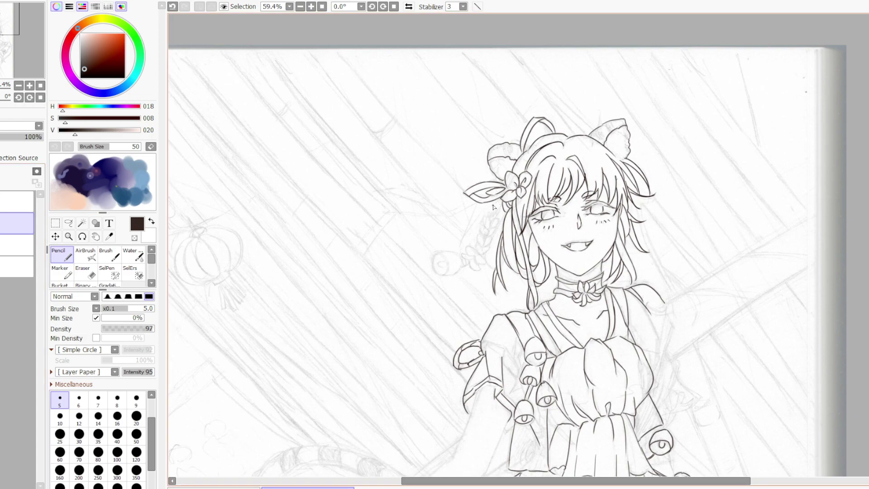
left_click_drag(494, 207, 461, 242)
left_click_drag(481, 203, 462, 245)
key("ctrl+z")
mouse_move(484, 203)
left_mouse_down()
mouse_move(461, 242)
mouse_move(496, 201)
mouse_move(470, 209)
mouse_move(458, 248)
left_mouse_up()
key("ctrl+z")
- Ink the links of the small braid below the hair flower and the round bell beside its end
left_click_drag(486, 215, 486, 225)
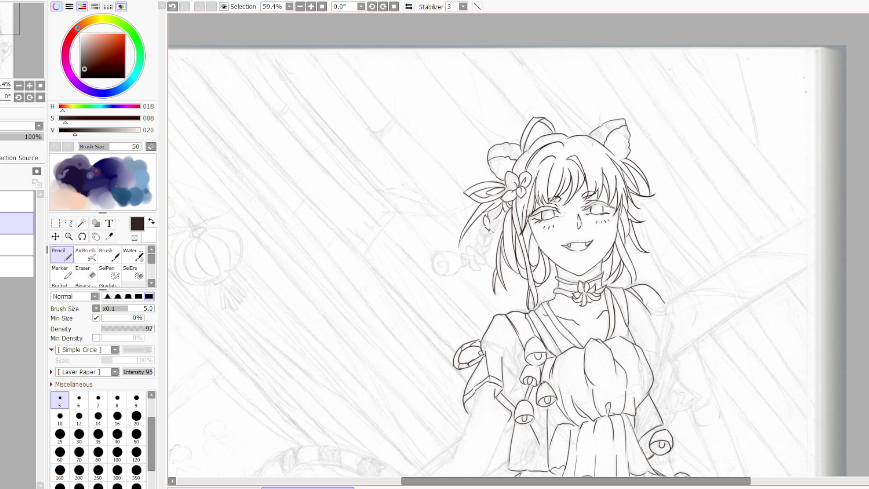
mouse_move(489, 230)
left_mouse_down()
mouse_move(503, 216)
mouse_move(488, 238)
mouse_move(484, 246)
left_mouse_up()
mouse_move(479, 255)
left_mouse_down()
mouse_move(477, 265)
mouse_move(485, 259)
mouse_move(477, 252)
mouse_move(464, 256)
mouse_move(477, 258)
mouse_move(479, 270)
left_mouse_up()
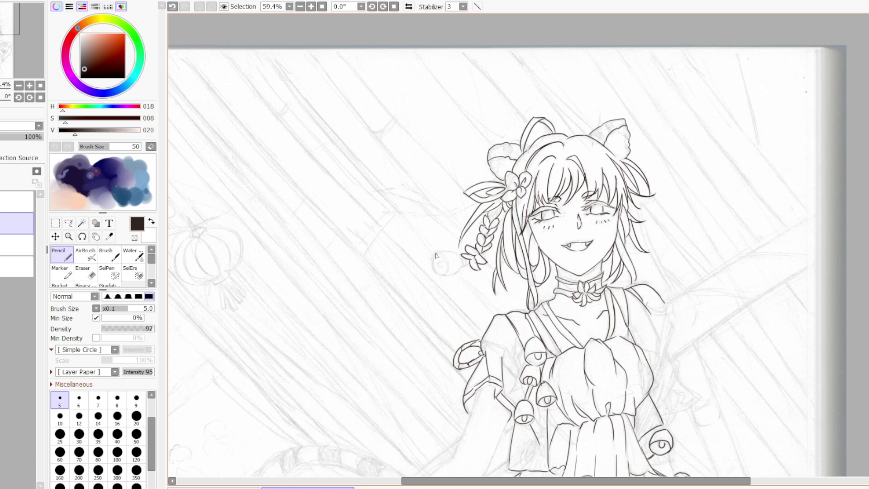
mouse_move(435, 252)
left_mouse_down()
mouse_move(460, 250)
mouse_move(470, 261)
mouse_move(436, 253)
mouse_move(434, 273)
mouse_move(453, 262)
mouse_move(438, 254)
mouse_move(444, 275)
mouse_move(460, 266)
left_mouse_up()
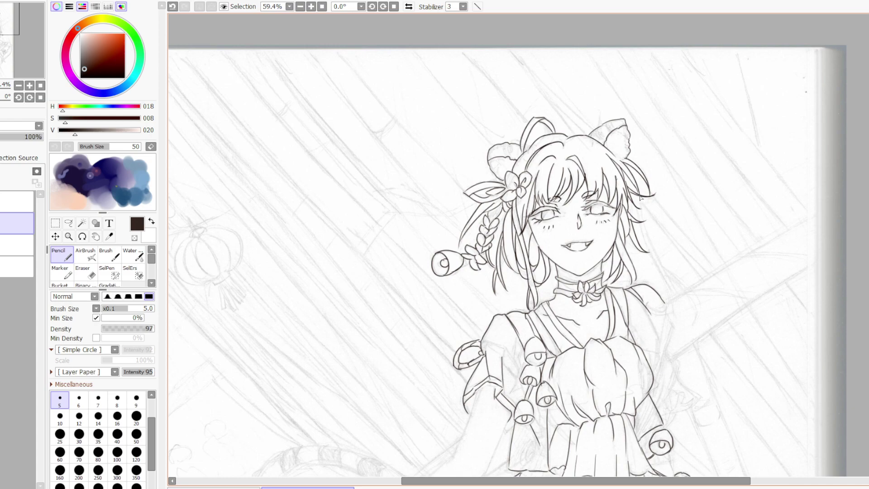
- Ink the long hair lock falling past the image-right shoulder, ending in a curved tip
left_click_drag(642, 217, 672, 283)
left_click_drag(639, 221, 675, 294)
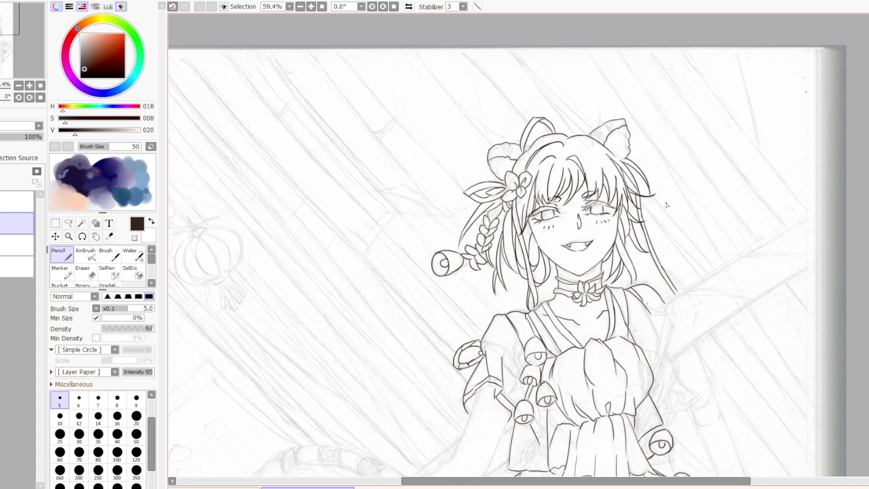
left_click_drag(666, 273, 692, 318)
left_click_drag(664, 269, 694, 318)
- Ink the inner fold and double shoulder line of the image-right sleeve, and trim the overlong line end with the Eraser
left_click_drag(637, 318, 638, 342)
left_click_drag(641, 304, 665, 347)
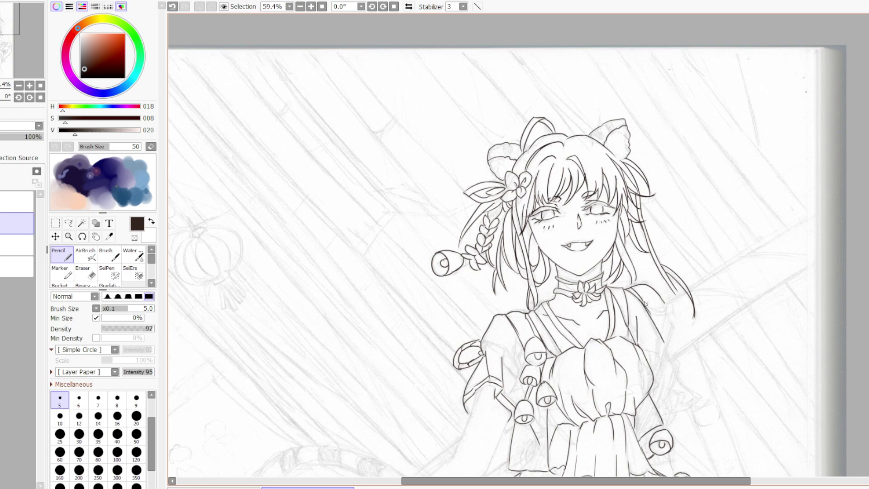
key("ctrl+z")
key("ctrl+y")
key("ctrl+z")
key("ctrl+y")
key("e")
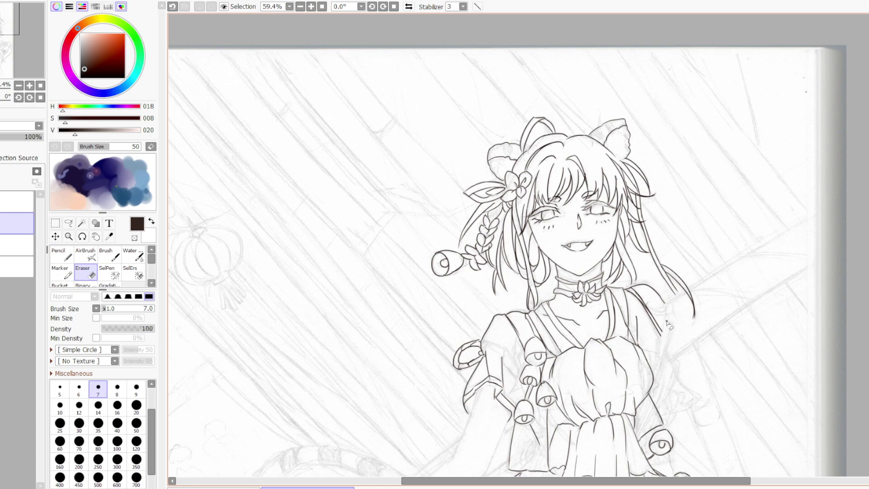
key("n")
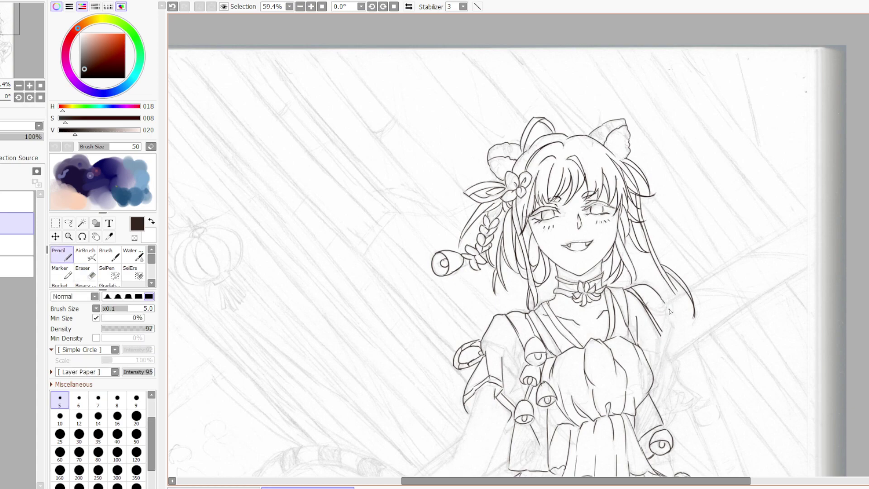
- Ink the outer contour of the image-right sleeve from the shoulder down to its ruffled edge, redoing one stroke
left_click_drag(663, 305, 659, 342)
left_click_drag(677, 324, 659, 355)
key("ctrl+z")
left_click_drag(677, 324, 663, 356)
mouse_move(666, 354)
left_mouse_down()
mouse_move(681, 372)
mouse_move(676, 379)
left_mouse_up()
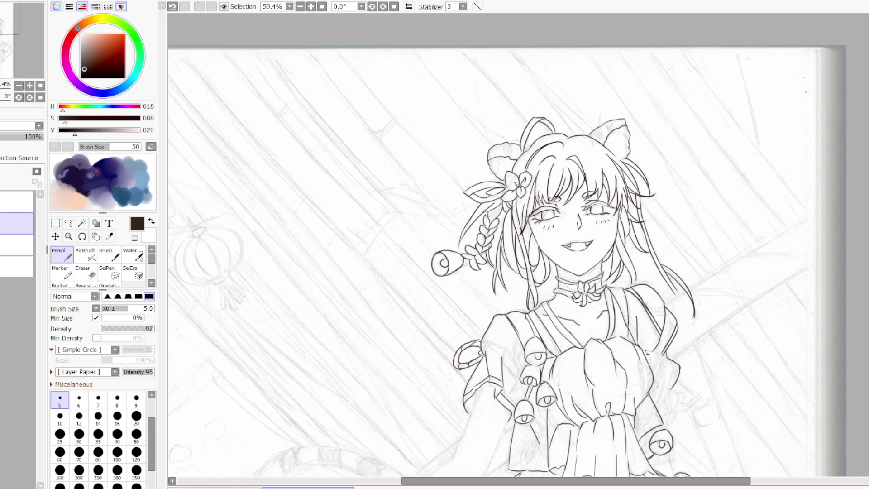
- Ink the small folds where the image-right sleeve meets the blouse, and its curled ruffle end
left_click_drag(655, 355, 659, 377)
left_click_drag(657, 376, 664, 385)
left_click_drag(660, 387, 654, 394)
left_click_drag(640, 318, 641, 315)
scroll(746, 299, "down", 5)
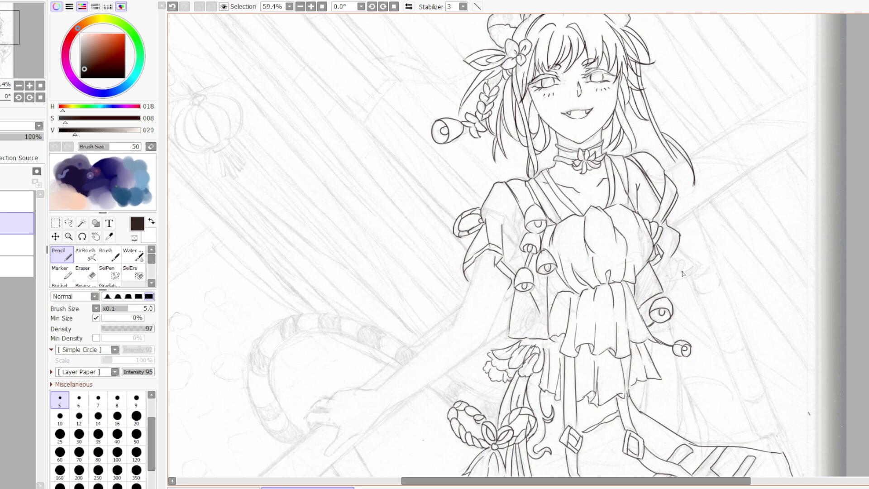
mouse_move(685, 260)
left_mouse_down()
mouse_move(672, 278)
mouse_move(676, 268)
mouse_move(687, 271)
mouse_move(663, 221)
mouse_move(684, 256)
mouse_move(677, 248)
mouse_move(702, 266)
mouse_move(701, 232)
mouse_move(700, 274)
mouse_move(693, 267)
mouse_move(704, 269)
mouse_move(678, 280)
left_mouse_up()
left_click_drag(672, 251, 656, 276)
- Ink the long lines hanging behind the waist and bells at image-right, spreading down to the skirt panel's upper edge
left_click_drag(677, 360, 677, 434)
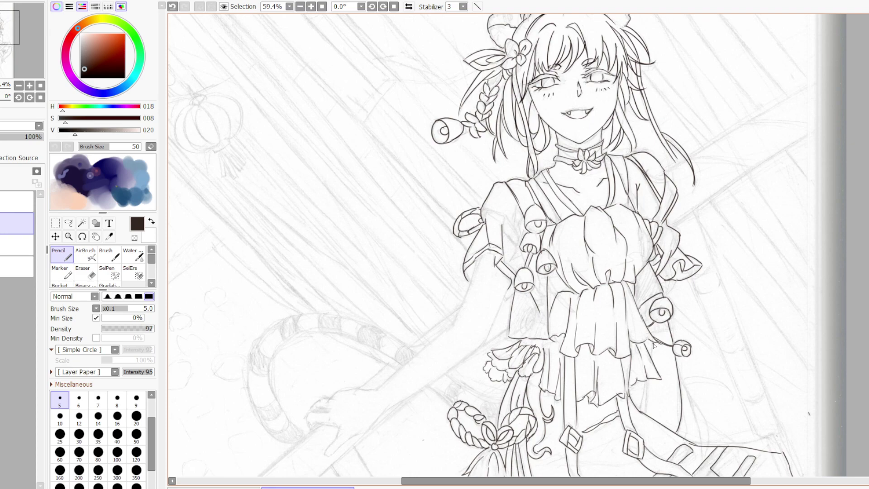
left_click_drag(651, 326, 652, 351)
left_click_drag(649, 381, 644, 411)
left_click_drag(648, 380, 641, 413)
left_click_drag(677, 369, 699, 443)
mouse_move(684, 385)
left_mouse_down()
mouse_move(708, 446)
mouse_move(705, 438)
mouse_move(727, 446)
mouse_move(720, 432)
mouse_move(737, 447)
left_mouse_up()
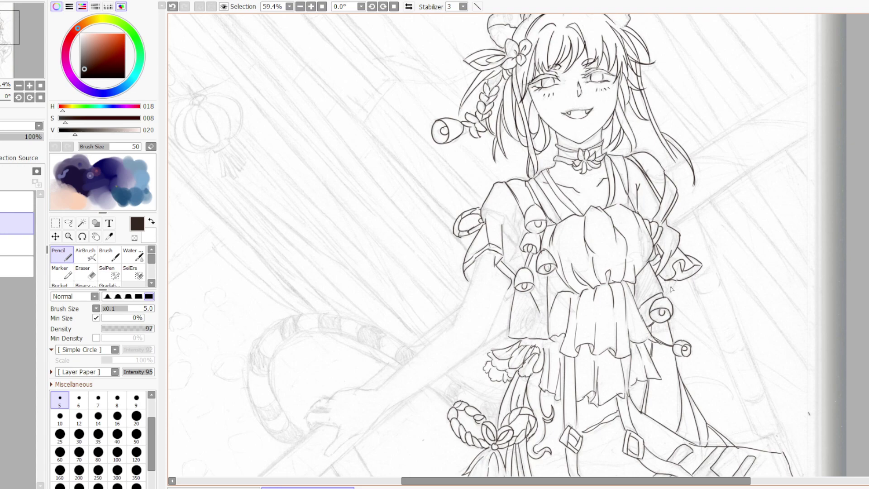
- Hide and show the hair line layer to check which lines it holds
left_click(1, 201)
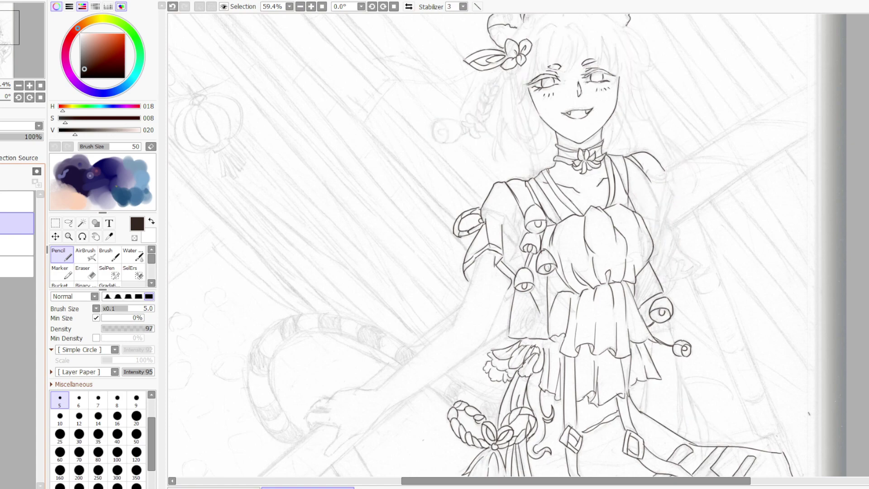
key("ctrl+y")
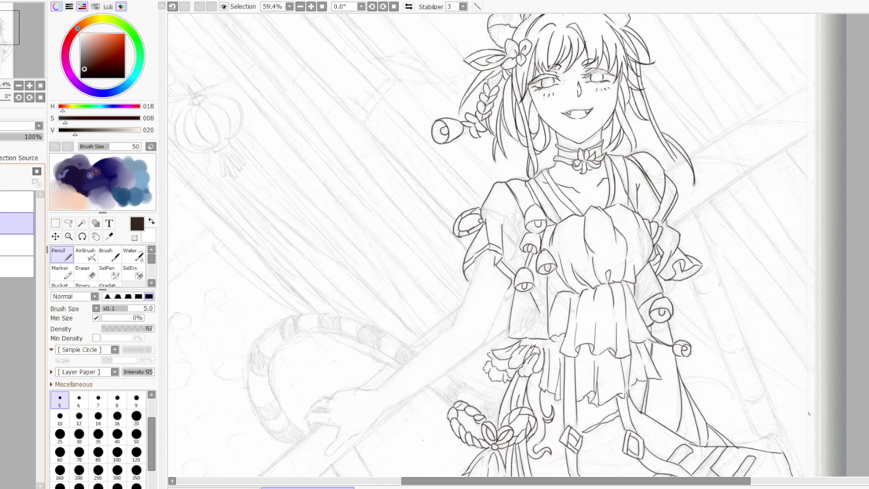
key("ctrl+z")
key("ctrl+y")
- Lasso the image-right sleeve and hanging lines beside the torso, and add a new layer at the top of the layer stack
left_click(68, 223)
mouse_move(708, 222)
left_mouse_down()
mouse_move(669, 165)
mouse_move(644, 178)
mouse_move(618, 311)
mouse_move(618, 414)
mouse_move(698, 462)
mouse_move(748, 461)
mouse_move(766, 421)
mouse_move(729, 262)
left_mouse_up()
left_click_drag(701, 212, 701, 211)
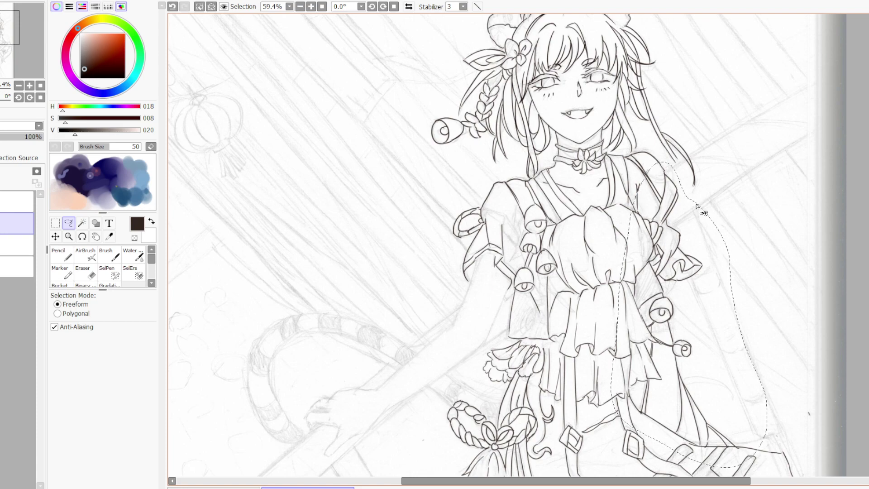
left_click(749, 216)
left_click_drag(749, 216, 747, 214)
key("ctrl+shift+n")
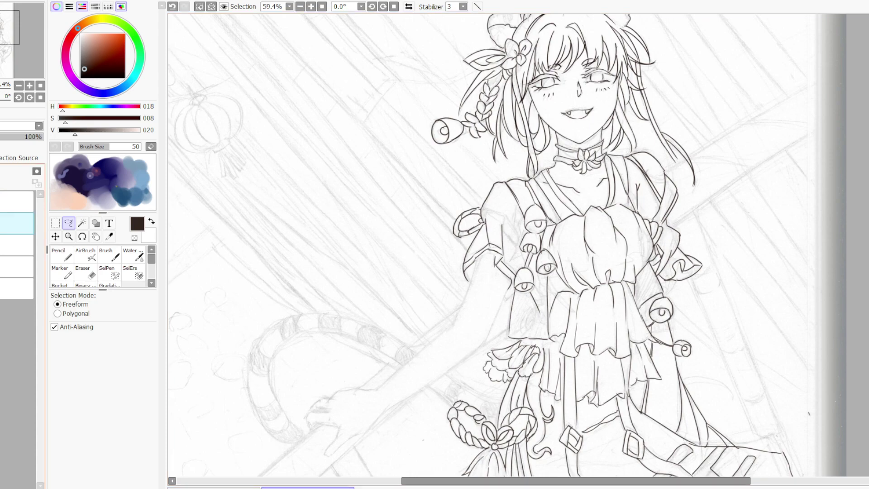
left_click_drag(18, 223, 18, 194)
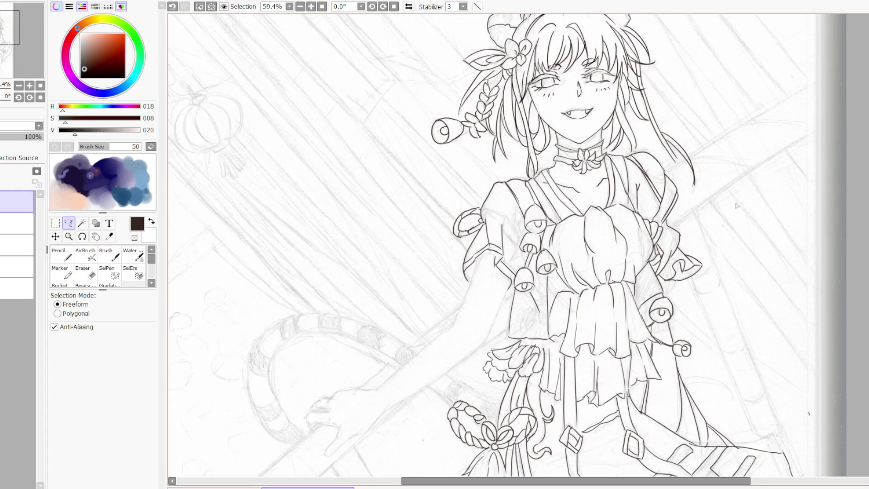
- Make the outfit line layer active and toggle its visibility to check which lines it holds
scroll(737, 206, "down", 2)
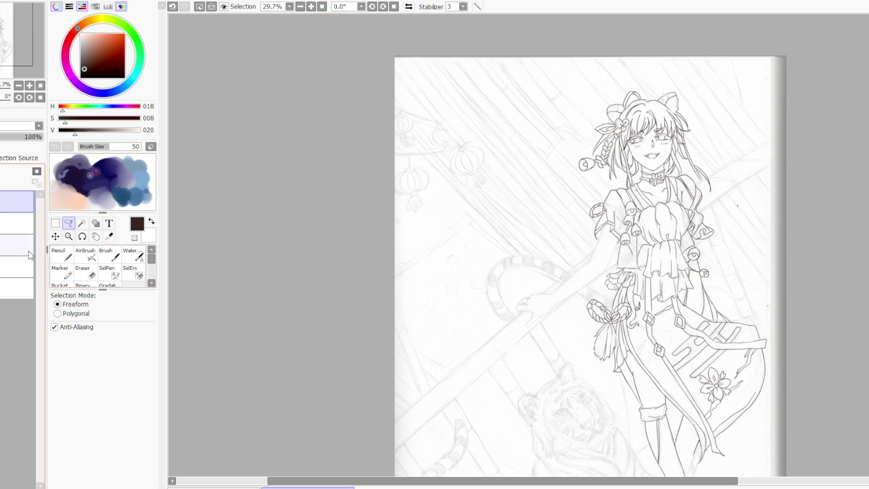
left_click(17, 267)
left_click(1, 266)
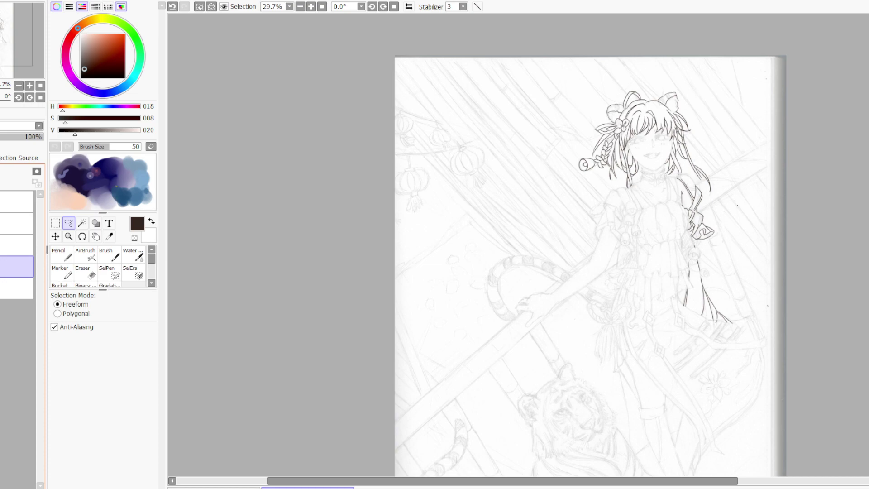
left_click(1, 266)
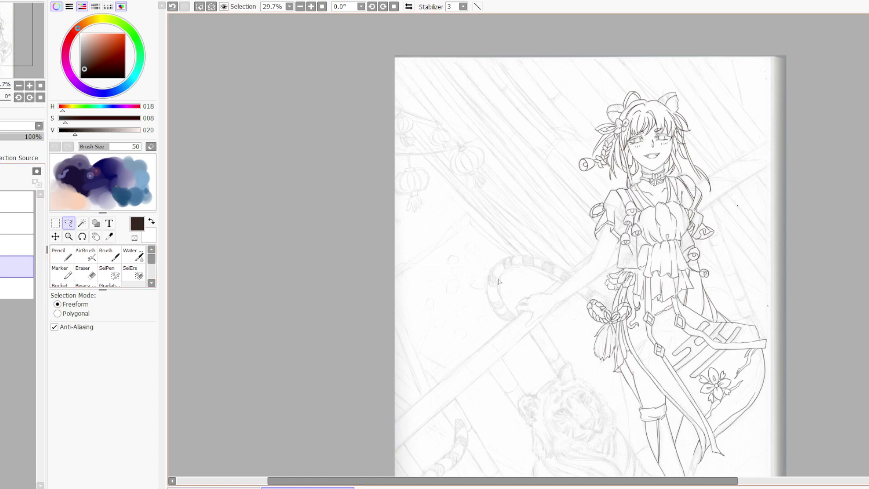
- Clear the accidental lasso selection and ink the outstretched arm's outlines from the sleeve to the wrist with the Pencil
scroll(534, 275, "up", 4)
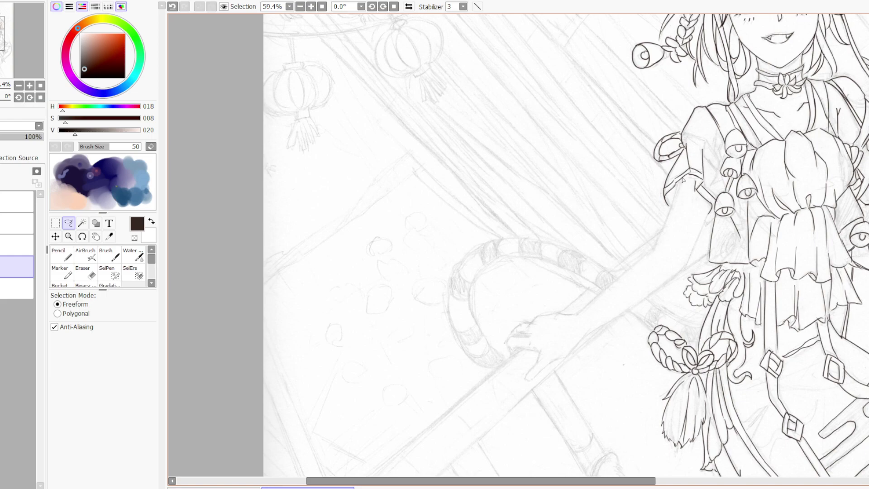
left_click_drag(683, 180, 659, 239)
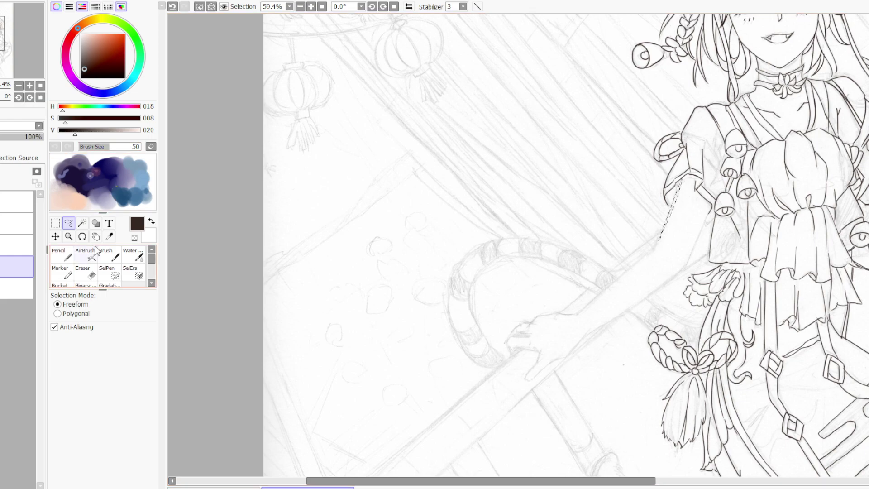
left_click(62, 256)
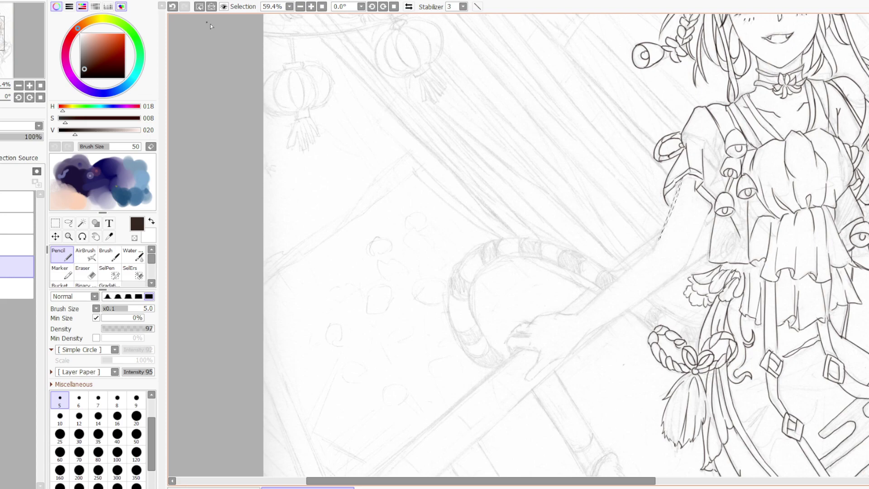
left_click(200, 7)
left_click_drag(683, 180, 652, 251)
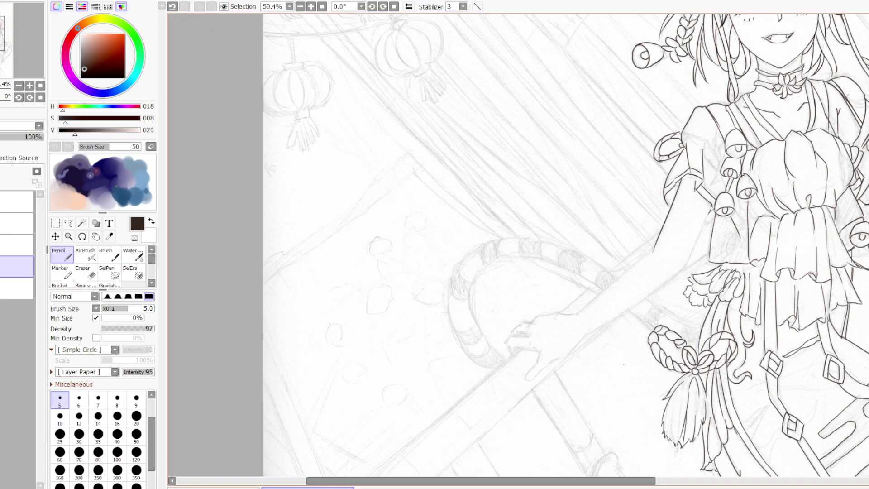
left_click_drag(714, 205, 676, 272)
left_click_drag(653, 252, 561, 312)
mouse_move(687, 260)
left_mouse_down()
mouse_move(647, 294)
mouse_move(583, 325)
left_mouse_up()
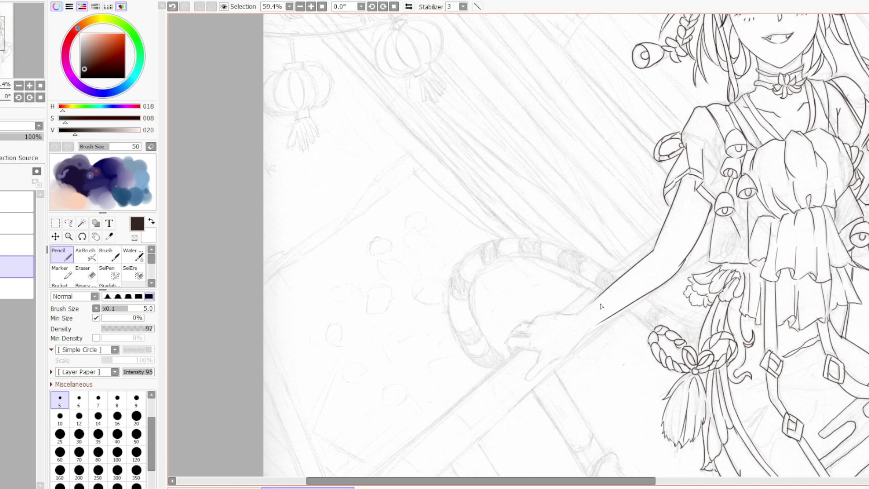
- Undo and redraw the underside of the forearm from the elbow to the wrist, erasing the overlap at the elbow
key("ctrl+z")
key("e")
left_click(691, 257)
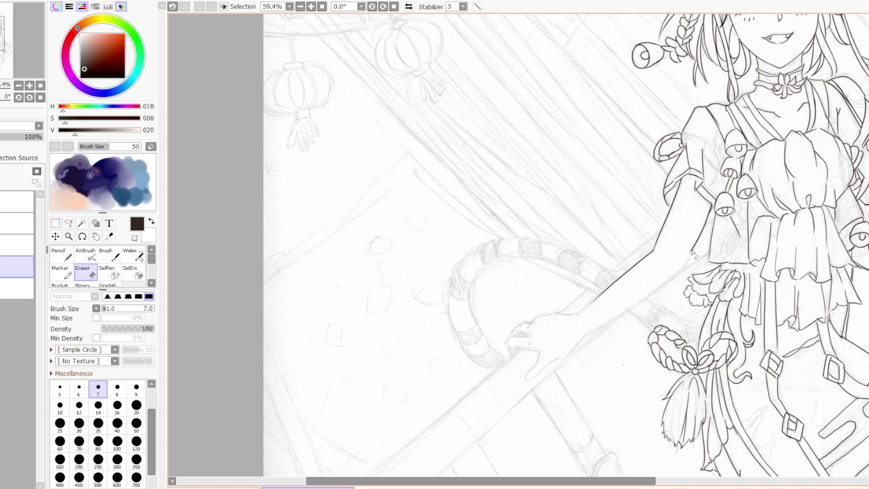
key("n")
mouse_move(699, 241)
left_mouse_down()
mouse_move(681, 274)
mouse_move(602, 322)
left_mouse_up()
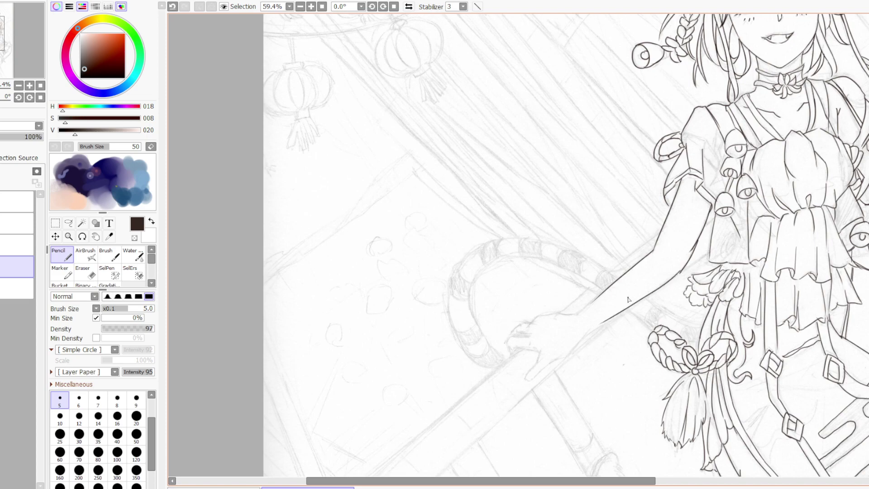
key("e")
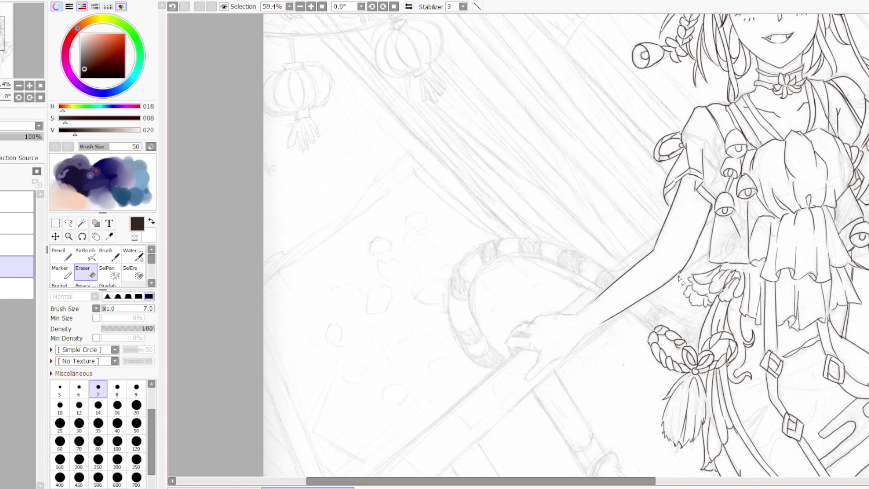
key("n")
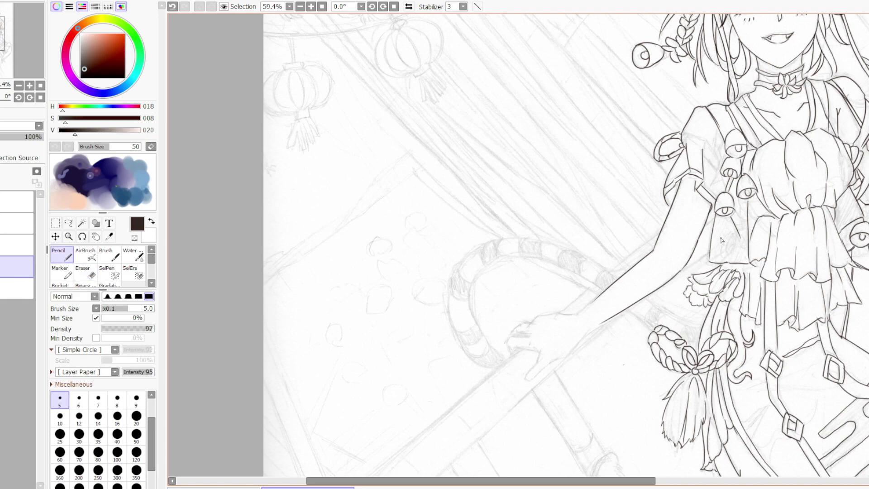
- Ink the wrist, the back of the outstretched hand and the thumb, redoing uneven strokes
left_click_drag(577, 313, 611, 283)
mouse_move(557, 312)
left_mouse_down()
mouse_move(576, 315)
mouse_move(557, 313)
left_mouse_up()
key("ctrl+z")
mouse_move(553, 312)
left_mouse_down()
mouse_move(563, 312)
mouse_move(527, 323)
left_mouse_up()
key("ctrl+z")
key("ctrl+z")
left_click_drag(558, 313, 528, 322)
mouse_move(601, 325)
left_mouse_down()
mouse_move(562, 360)
mouse_move(527, 381)
left_mouse_up()
left_click_drag(543, 351, 525, 383)
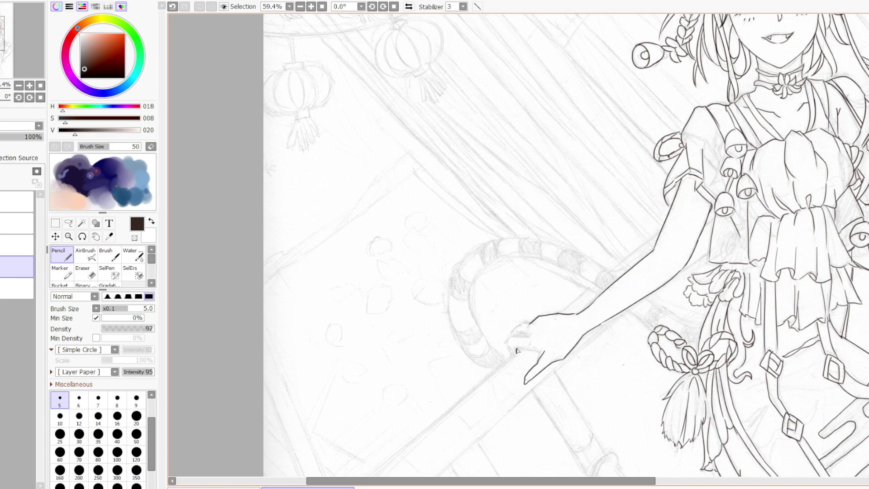
- Ink the curled fingers of the outstretched hand and erase the overlapping lines at the knuckles
mouse_move(515, 351)
left_mouse_down()
mouse_move(542, 352)
mouse_move(510, 360)
mouse_move(508, 343)
mouse_move(524, 331)
mouse_move(515, 338)
mouse_move(526, 339)
mouse_move(520, 333)
mouse_move(508, 344)
mouse_move(532, 327)
left_mouse_up()
key("e")
left_click_drag(531, 324, 543, 322)
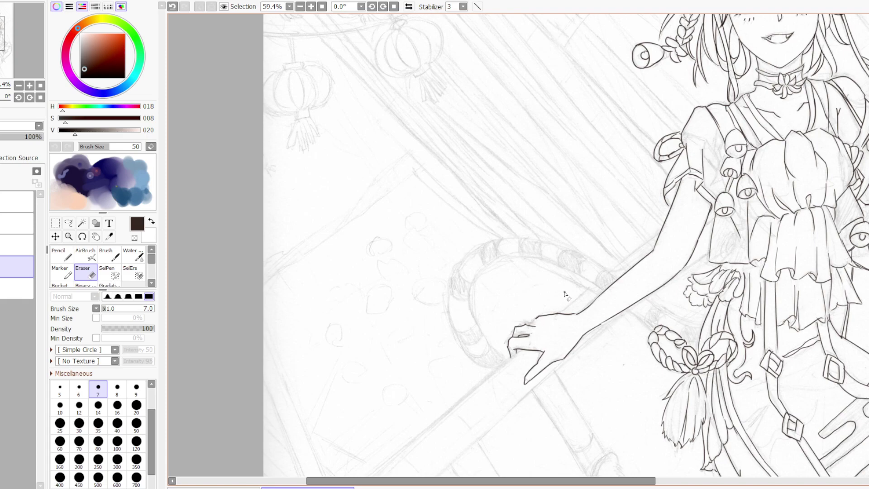
key("n")
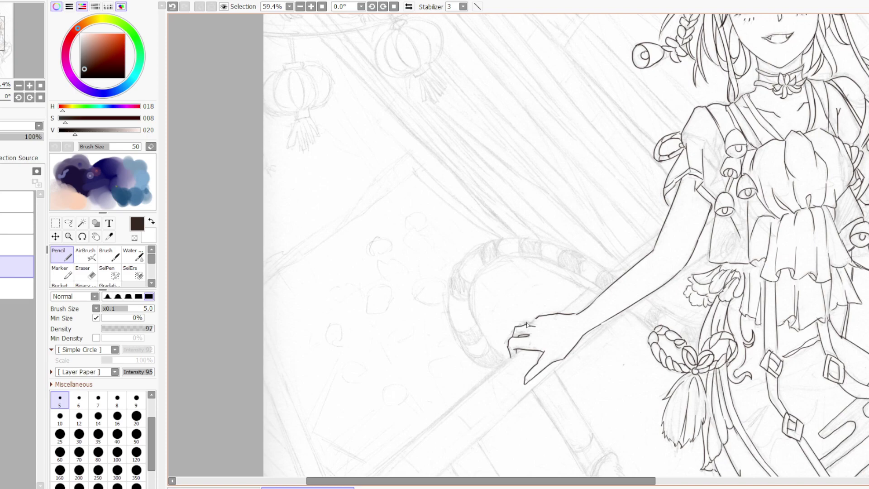
left_click_drag(526, 324, 575, 313)
key("ctrl+z")
- Make the top layer active and ink the two straight edges of the beam behind the image-right shoulder
left_click(20, 202)
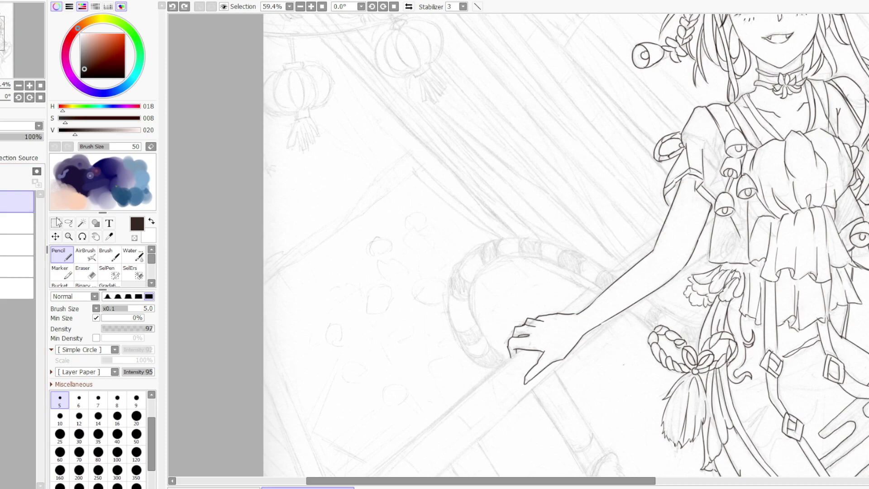
scroll(490, 271, "down", 2)
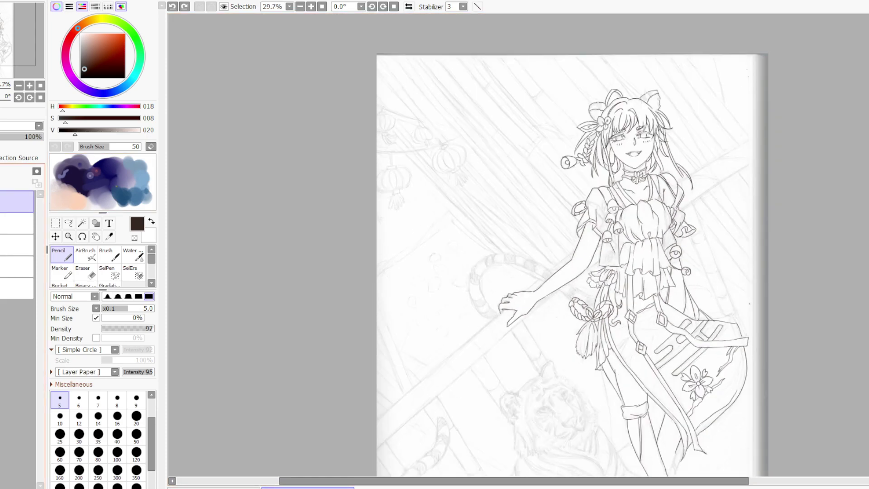
scroll(774, 189, "up", 3)
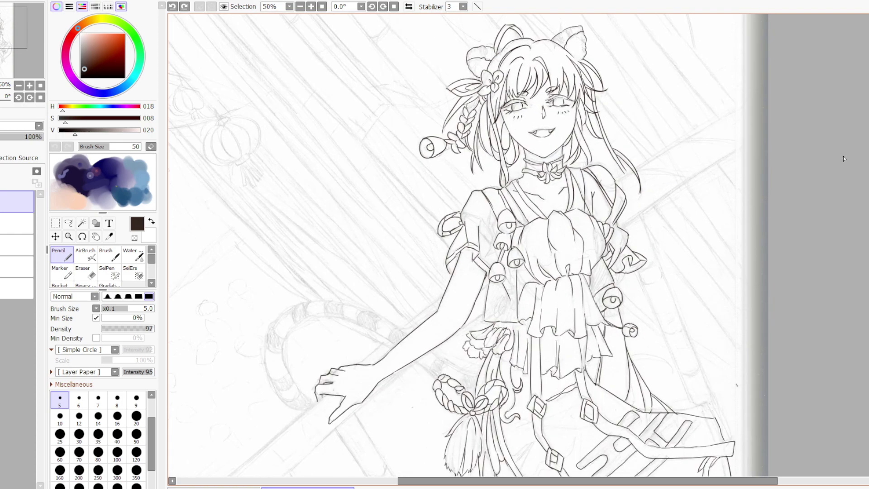
scroll(771, 140, "up", 1)
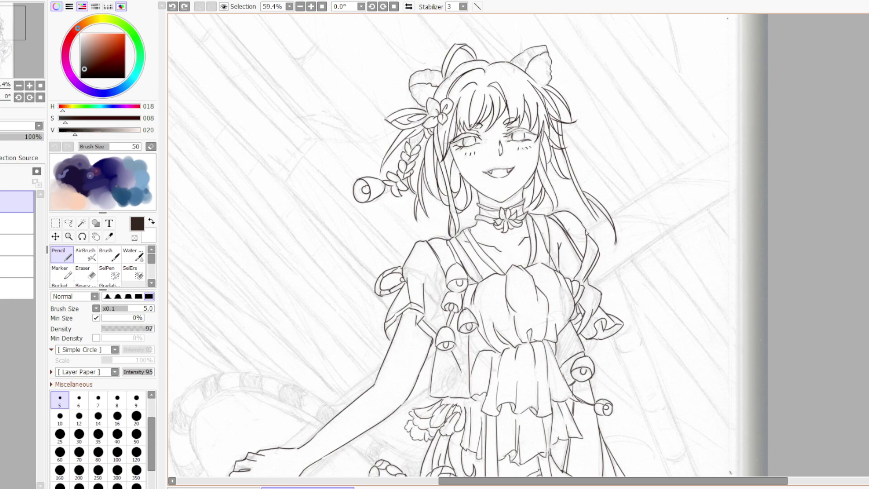
left_click_drag(587, 226, 600, 223)
key("ctrl+z")
scroll(703, 176, "down", 2)
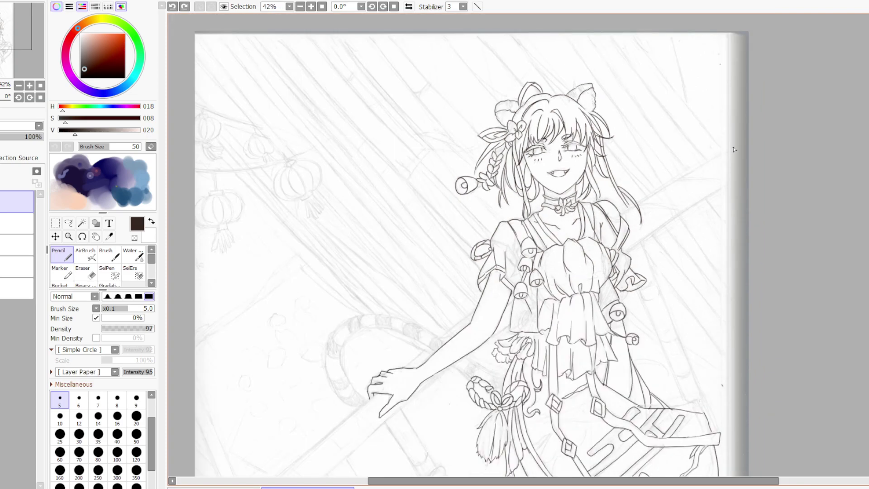
left_click_drag(732, 142, 628, 212)
left_click_drag(743, 168, 622, 252)
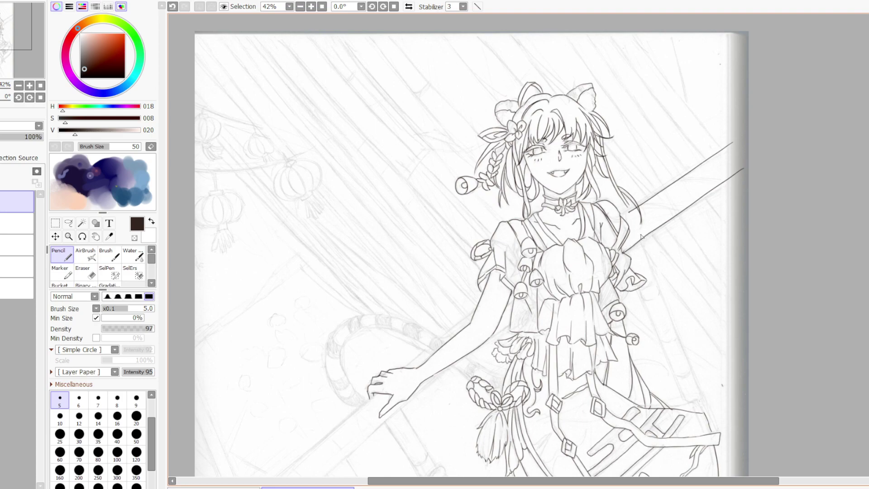
left_click_drag(633, 210, 620, 220)
- Ink the upper edge of the beam running from beneath the hand down toward the image-left canvas edge, redoing uneven strokes
scroll(626, 183, "down", 2)
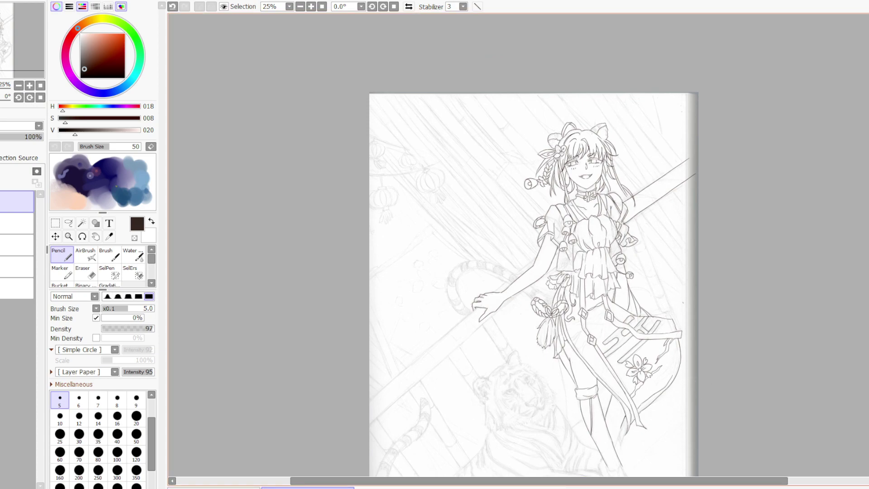
scroll(534, 280, "down", 2)
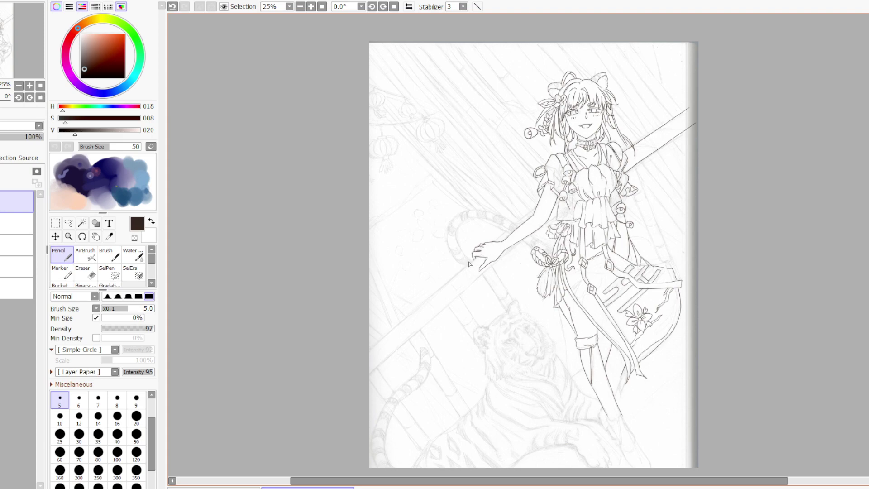
mouse_move(476, 261)
left_mouse_down()
mouse_move(391, 333)
mouse_move(423, 303)
left_mouse_up()
key("ctrl+z")
key("ctrl+z")
left_click_drag(369, 349, 429, 295)
key("ctrl+z")
left_click_drag(370, 348, 447, 290)
key("ctrl+z")
left_click_drag(370, 348, 442, 288)
- Finish the beam's upper edge at the image-left canvas border and ink its lower edge from beneath the hand
key("ctrl+z")
left_click_drag(392, 333, 358, 361)
key("ctrl+z")
left_click_drag(401, 328, 351, 367)
key("ctrl+z")
left_click_drag(395, 330, 351, 356)
left_click_drag(482, 270, 370, 357)
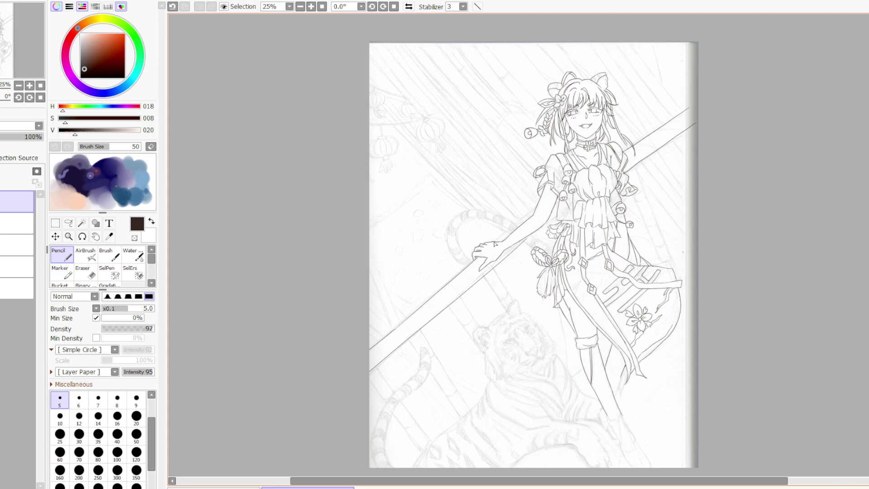
- Draw a straight line continuing the beam's upper edge from the hand across the torso to the image-right canvas edge
left_click_drag(496, 243, 795, 22)
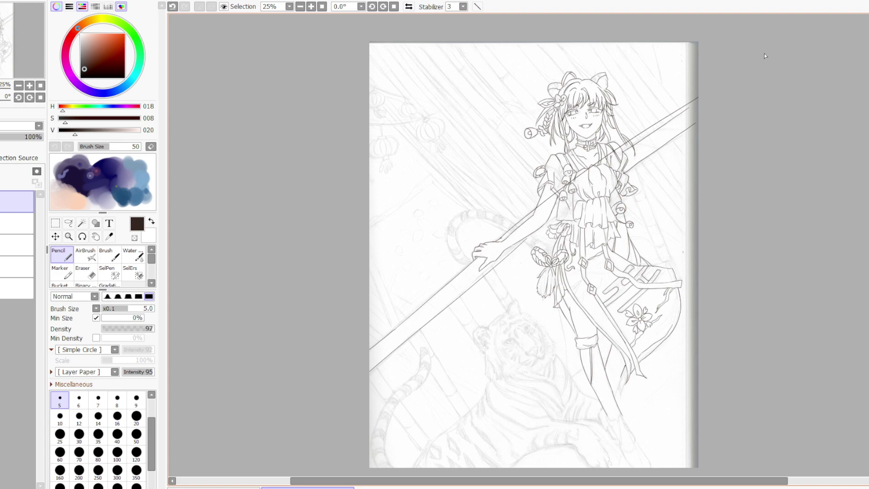
- Undo the straight line across the torso and ink a short stretch of the beam's upper edge along the forearm toward the hand
key("ctrl+z")
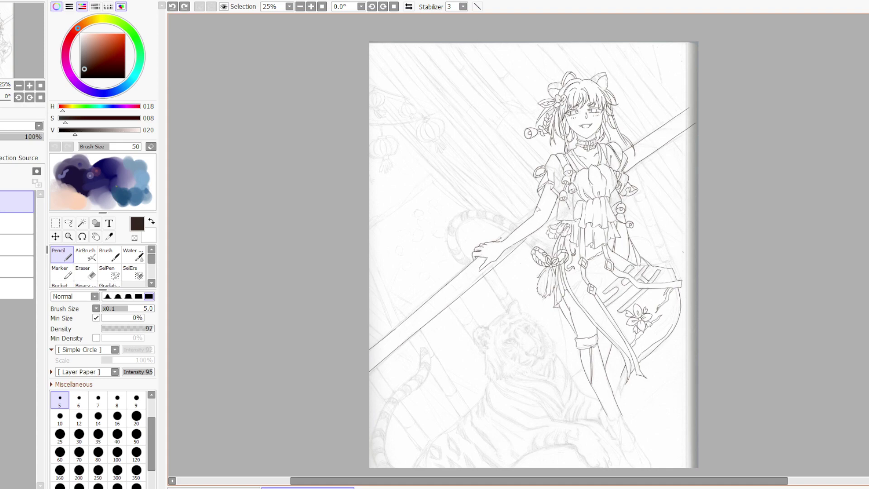
left_click_drag(536, 205, 506, 231)
key("e")
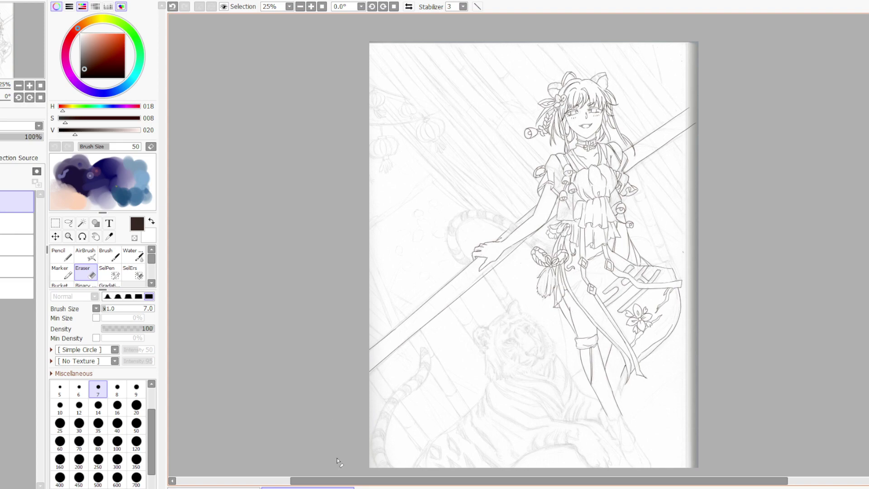
key("n")
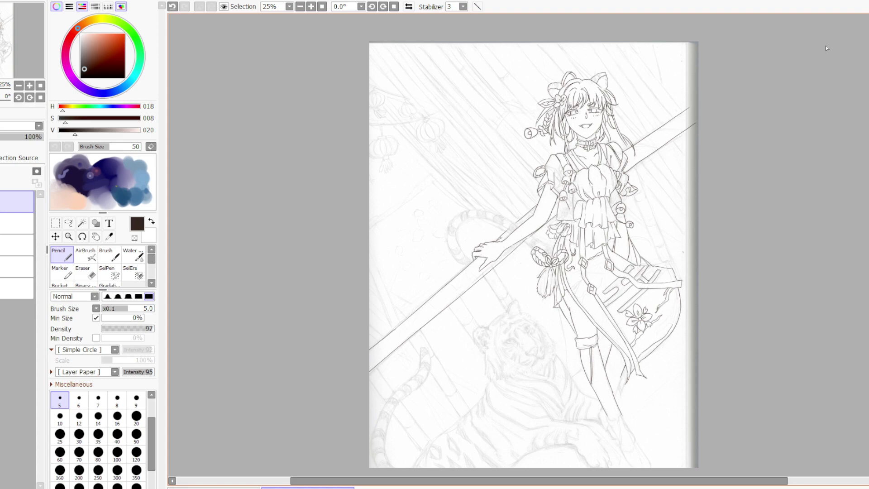
key("e")
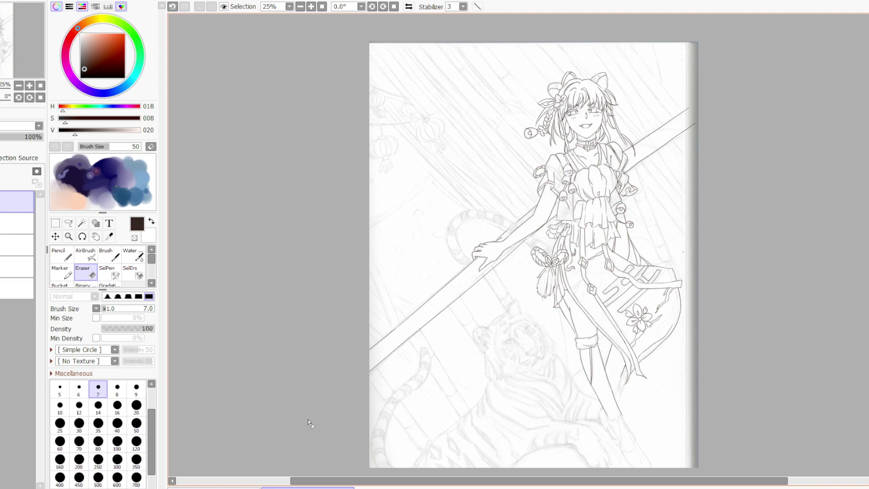
key("n")
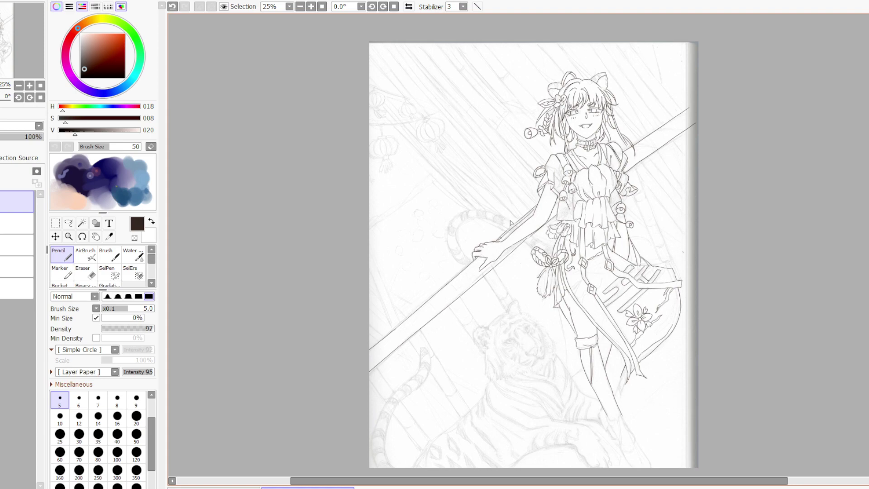
key("e")
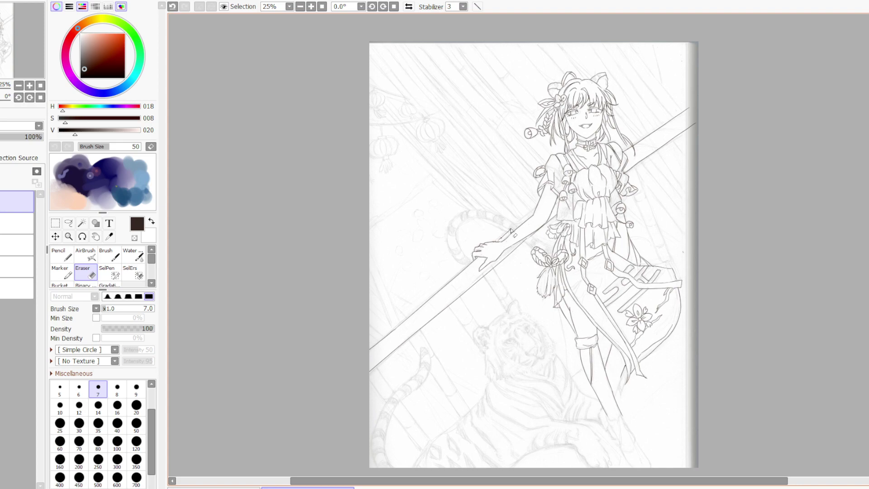
key("n")
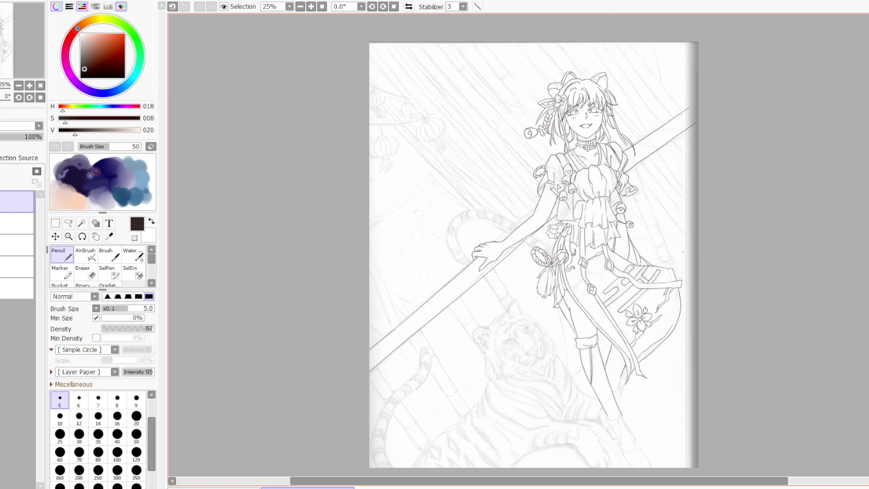
left_click_drag(536, 205, 495, 239)
- Make the fourth layer from the top active and ink the tapered end of the rear leg below the skirt's tip
left_click(4, 246)
left_click(4, 267)
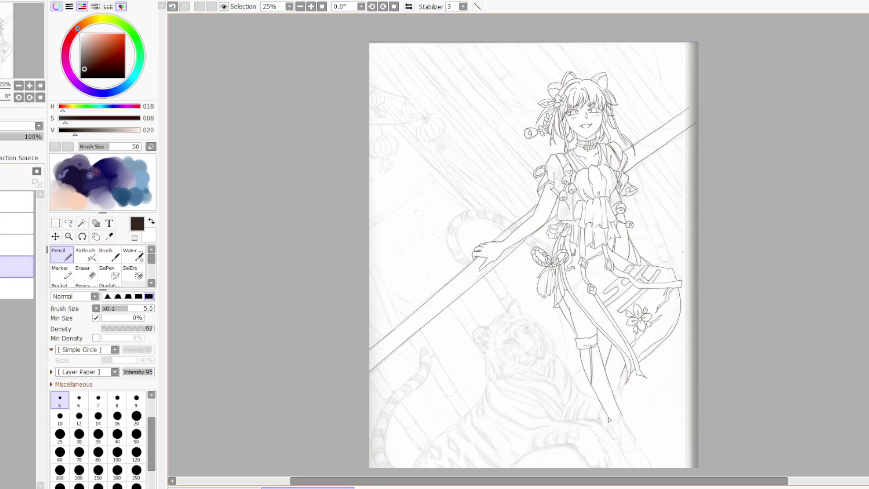
scroll(610, 421, "up", 4)
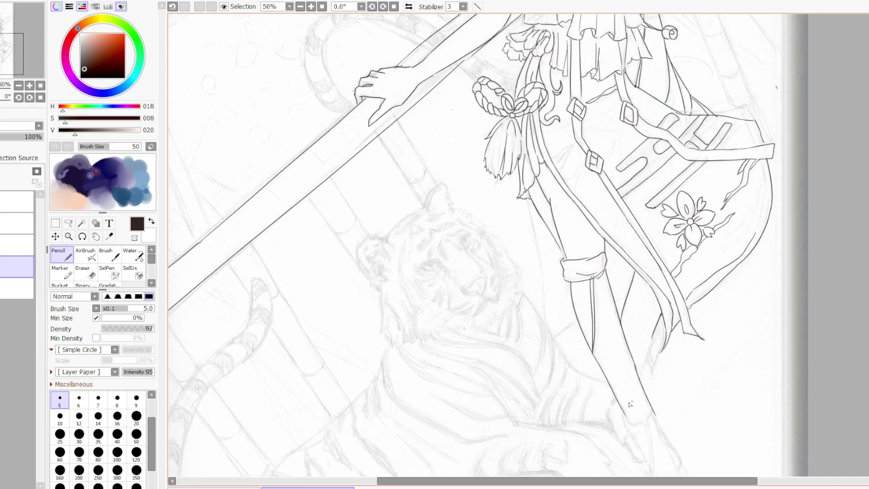
scroll(475, 244, "down", 3)
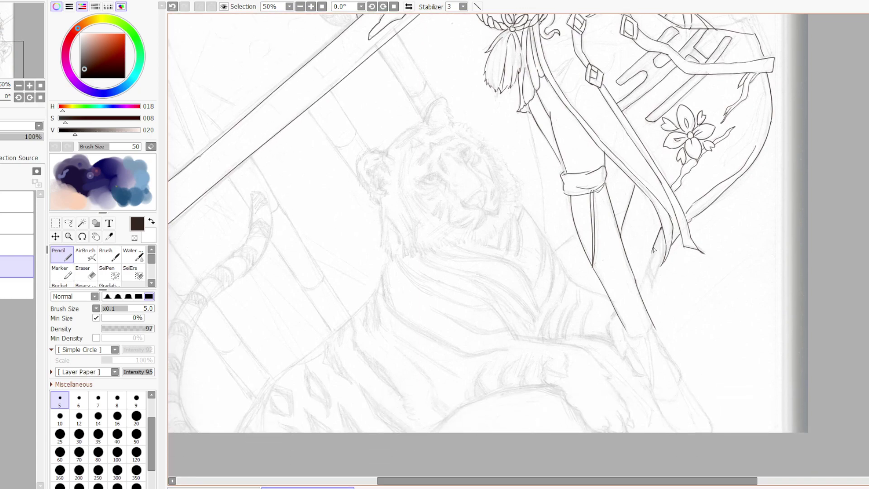
left_click_drag(659, 244, 635, 282)
key("ctrl+z")
mouse_move(654, 247)
left_mouse_down()
mouse_move(641, 285)
mouse_move(670, 248)
mouse_move(651, 284)
mouse_move(648, 265)
mouse_move(650, 286)
left_mouse_up()
left_click_drag(651, 252, 654, 277)
- Ink the front foot's ankle, shoe opening and both outer edges down to the canvas's lower border
left_click_drag(623, 326, 647, 384)
mouse_move(623, 328)
left_mouse_down()
mouse_move(646, 333)
mouse_move(648, 382)
left_mouse_up()
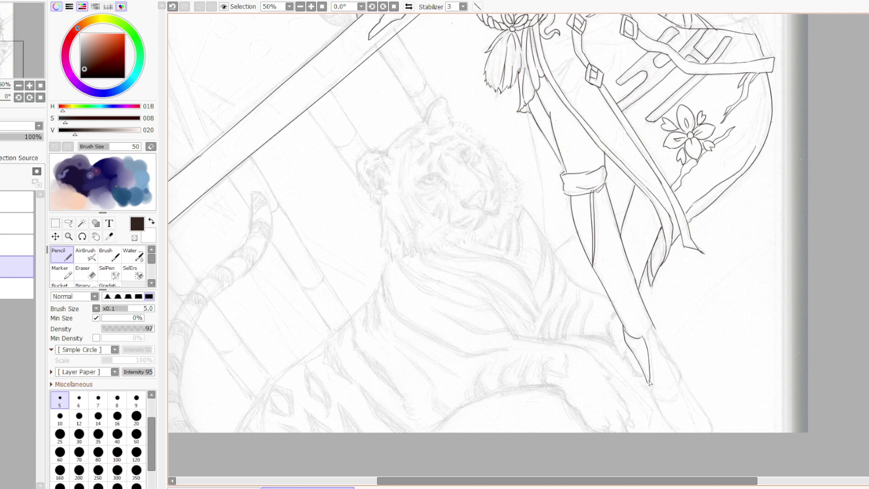
mouse_move(642, 337)
left_mouse_down()
mouse_move(652, 326)
mouse_move(650, 383)
left_mouse_up()
mouse_move(653, 326)
left_mouse_down()
mouse_move(679, 373)
mouse_move(681, 383)
mouse_move(645, 378)
mouse_move(676, 432)
left_mouse_up()
left_click_drag(681, 377, 713, 434)
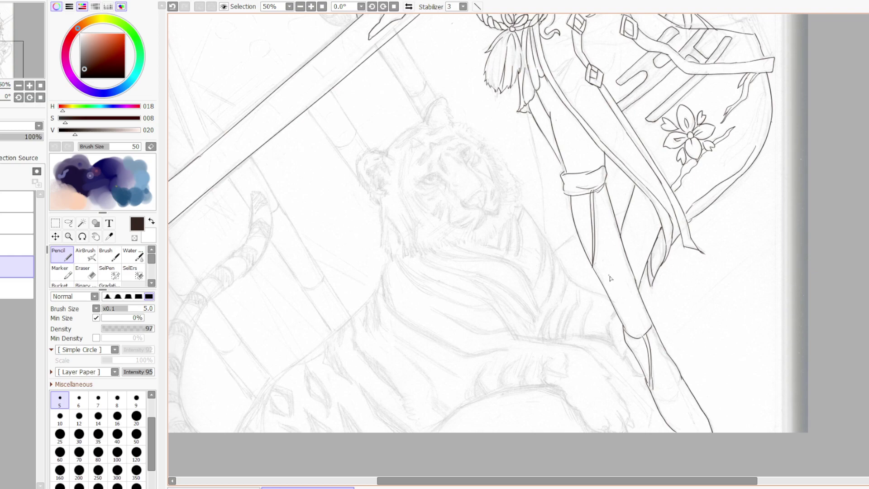
mouse_move(652, 328)
left_mouse_down()
mouse_move(663, 361)
mouse_move(681, 371)
mouse_move(654, 325)
mouse_move(666, 390)
mouse_move(651, 390)
mouse_move(671, 393)
left_mouse_up()
scroll(650, 358, "down", 2)
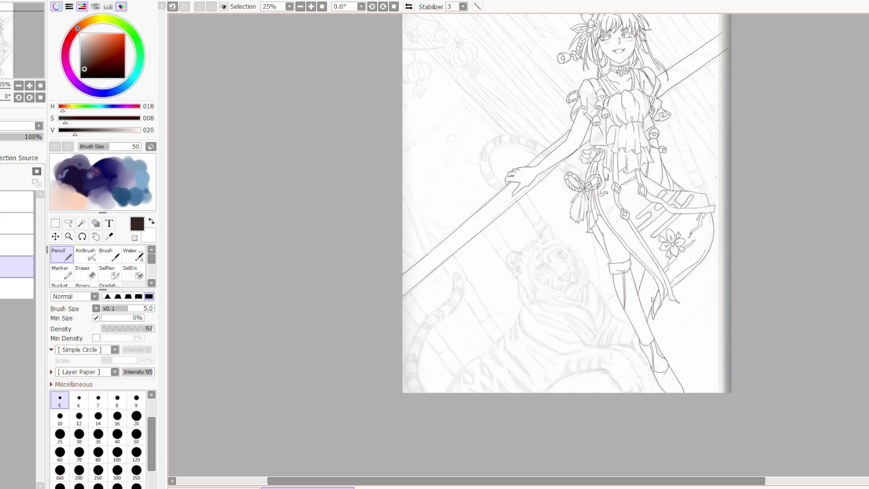
scroll(651, 300, "down", 2)
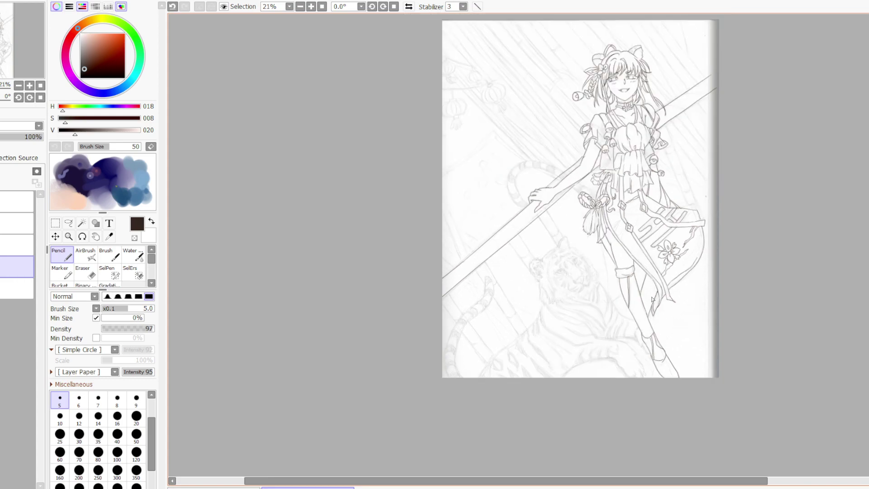
scroll(652, 299, "up", 2)
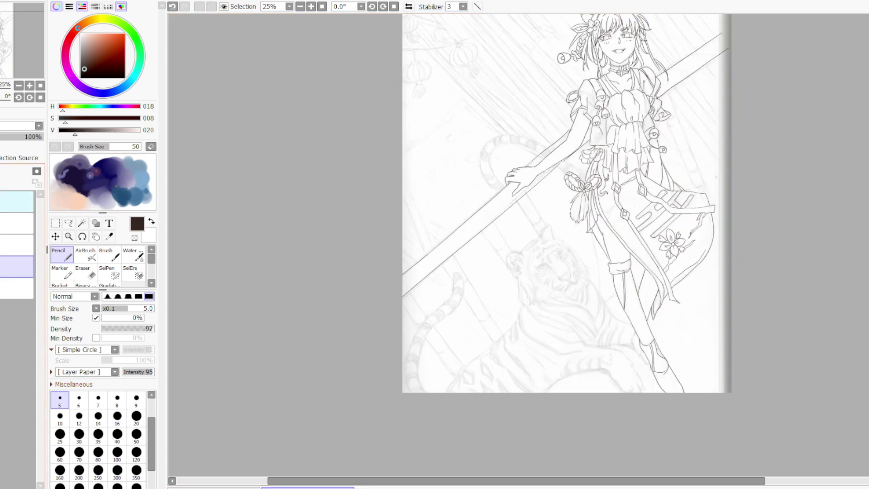
- Add a new layer above the beam layer and ink a straight diagonal background line from the canvas's upper edge, image-right of the head
left_click(17, 201)
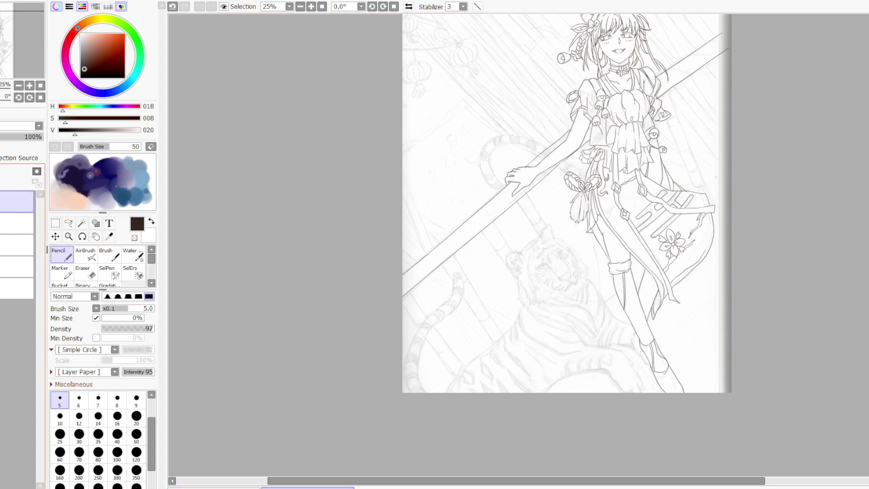
left_click(2, 172)
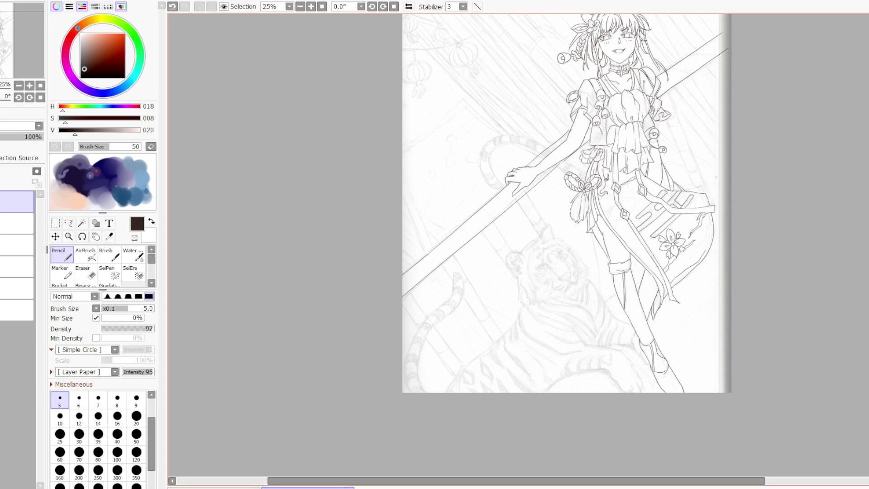
scroll(566, 244, "up", 3)
scroll(532, 109, "up", 1)
scroll(532, 109, "up", 1)
scroll(532, 109, "down", 2)
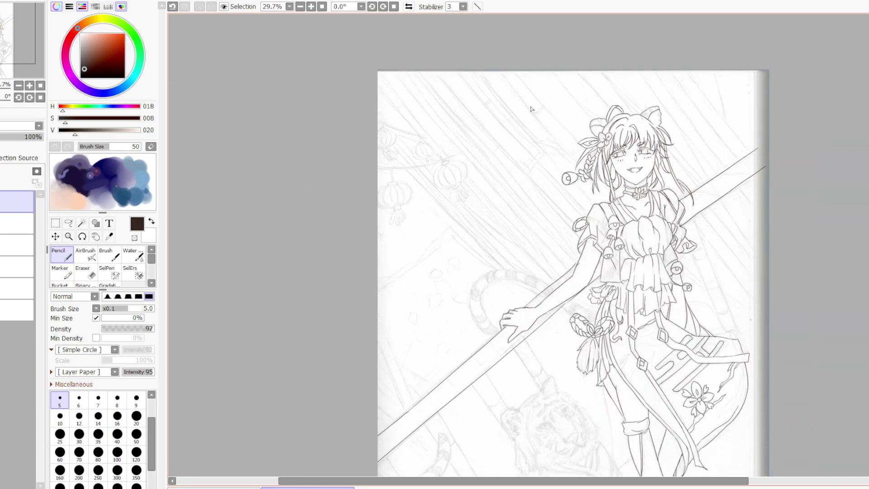
scroll(771, 88, "up", 1)
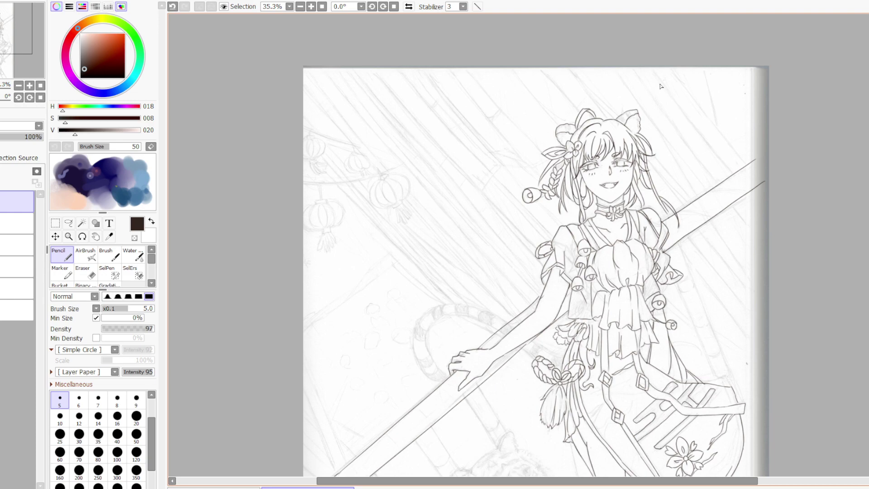
left_click_drag(651, 68, 737, 171)
key("ctrl+z")
left_click_drag(653, 69, 725, 164)
- Ink a parallel diagonal down to the image-right canvas edge, plus another from the upper edge toward the hair beside the ear
left_click_drag(671, 68, 754, 160)
key("ctrl+z")
mouse_move(673, 68)
left_mouse_down()
mouse_move(740, 145)
mouse_move(708, 119)
mouse_move(726, 167)
mouse_move(759, 207)
left_mouse_up()
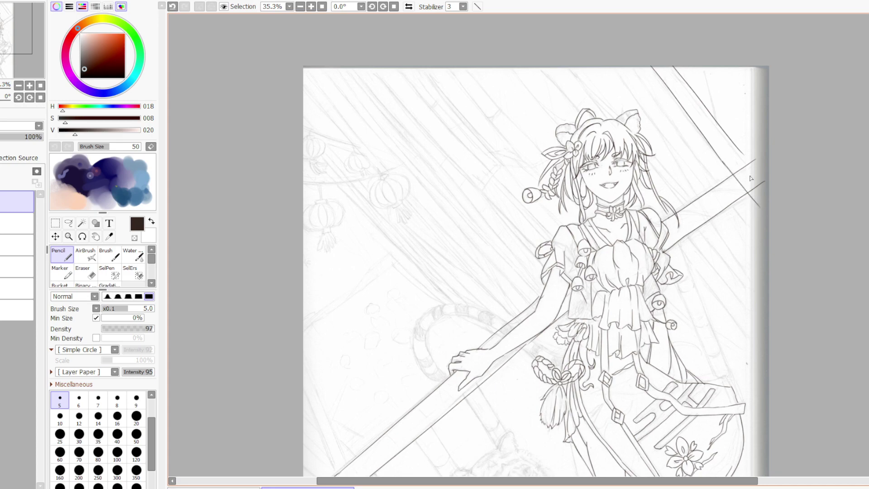
left_click_drag(736, 146, 769, 185)
key("ctrl+z")
left_click_drag(740, 151, 752, 167)
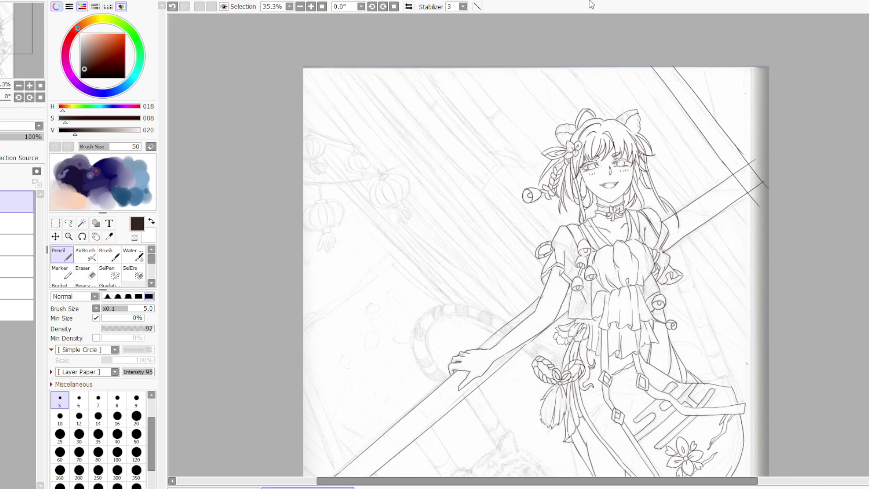
left_click_drag(612, 64, 666, 140)
- Sample the dark brown of the inked shoulder strap outline as the drawing colour
key("x")
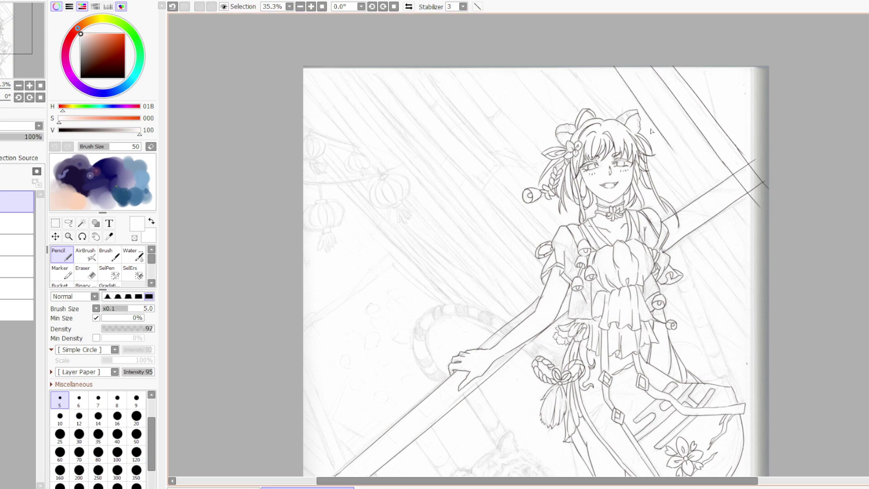
left_click(683, 160)
left_click(586, 168, "alt")
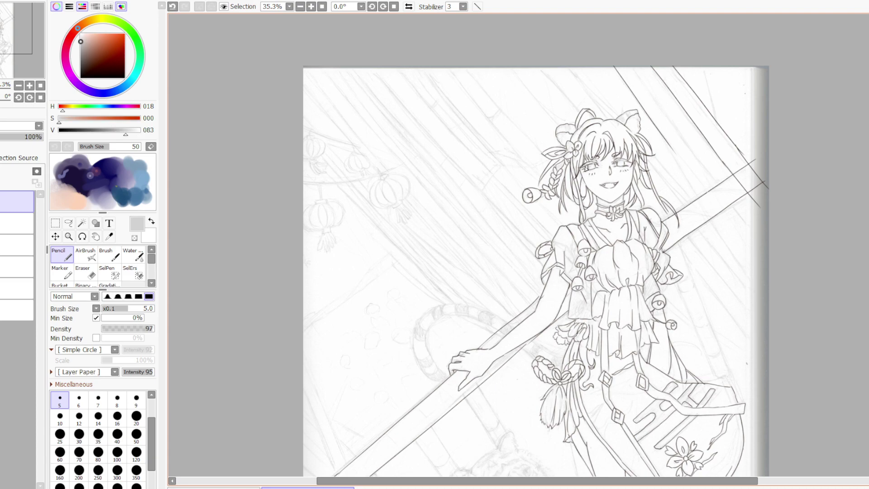
left_click(527, 192, "alt")
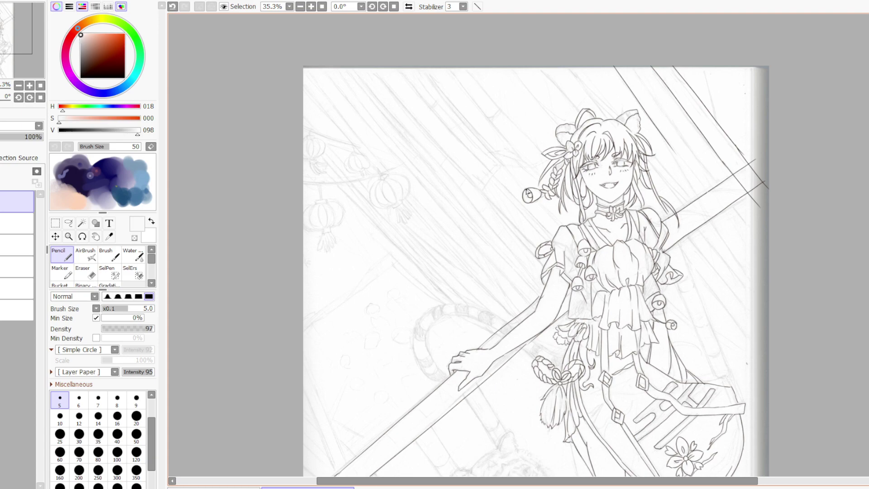
left_click(527, 192, "alt")
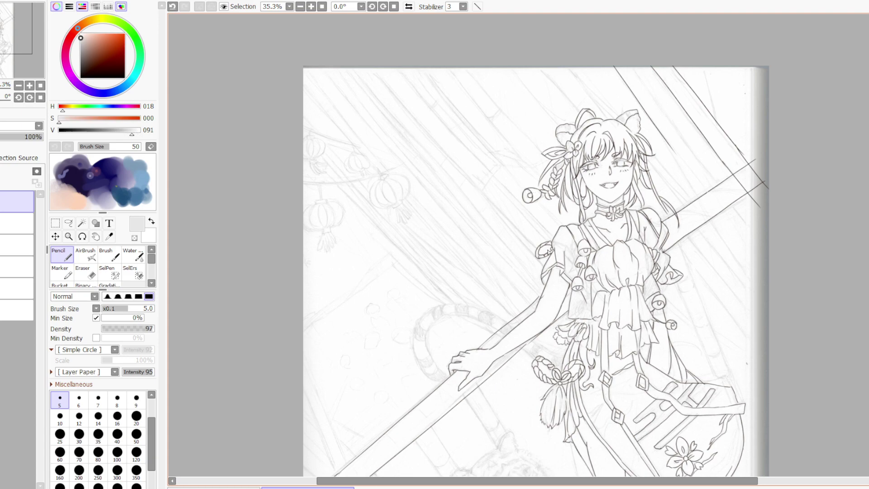
left_click(569, 229, "alt")
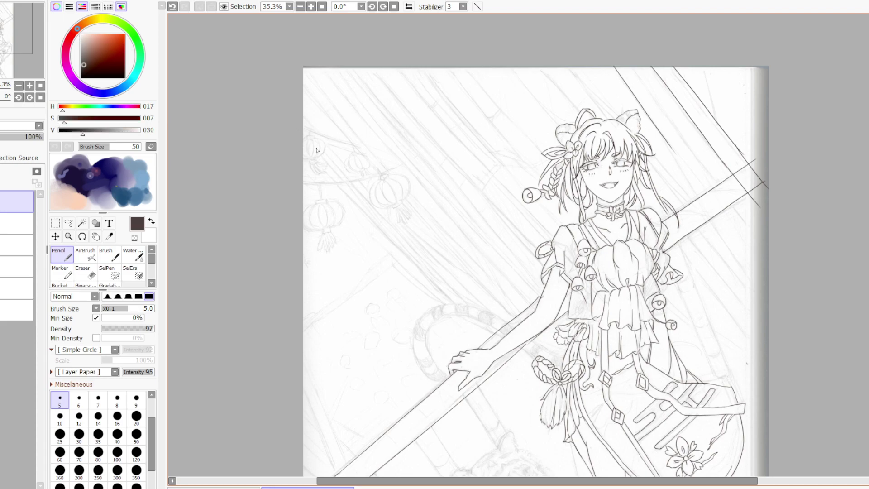
scroll(517, 233, "up", 9)
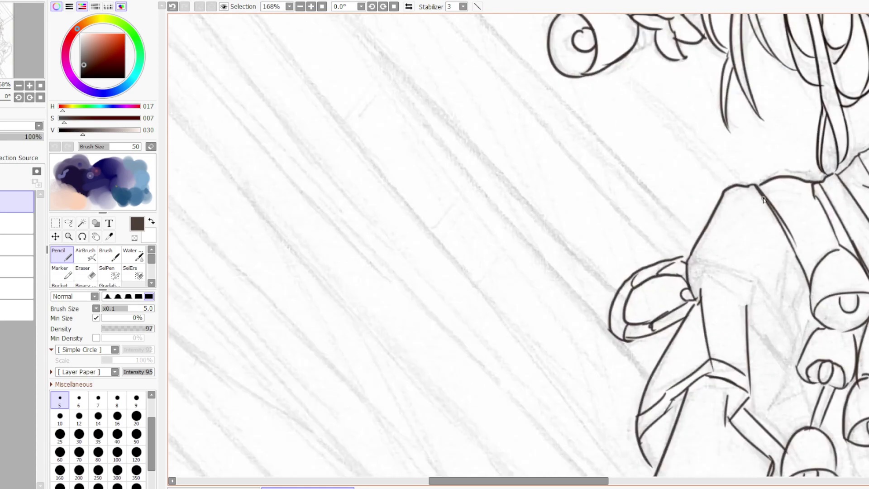
left_click(765, 194, "alt")
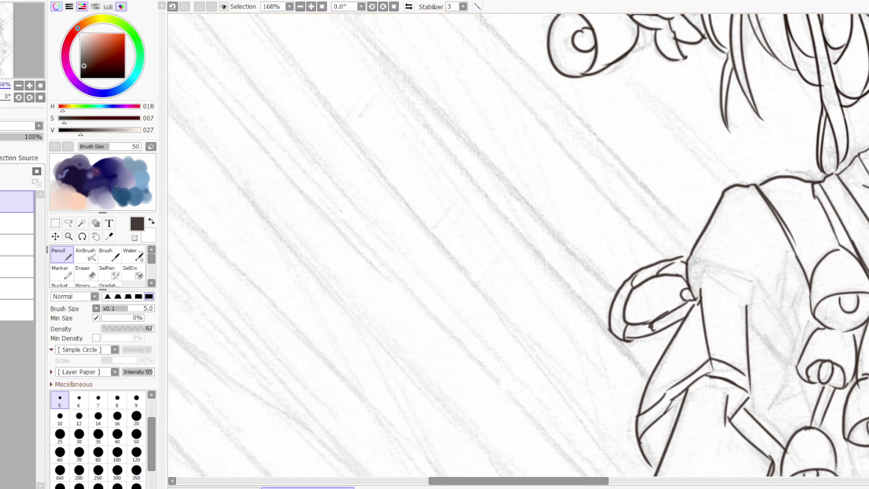
- Show the colour swatches and store the sampled dark brown in the first empty slot
left_click(94, 7)
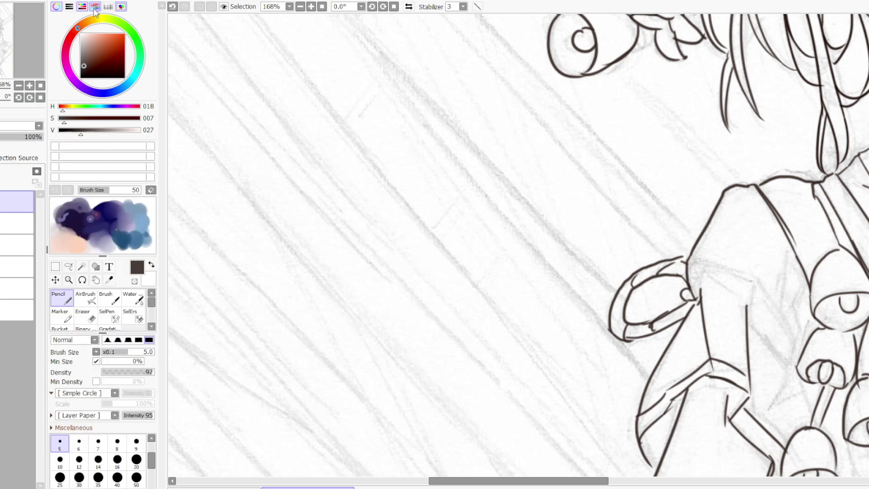
left_click(94, 7)
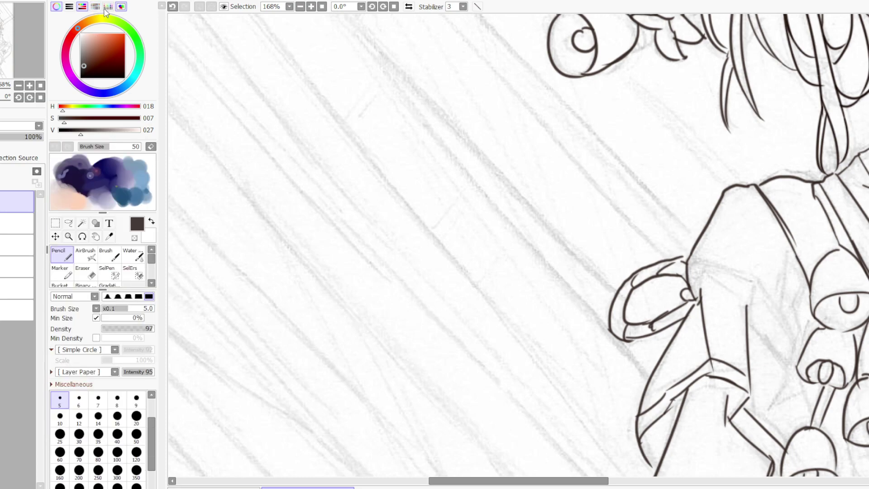
left_click(106, 7)
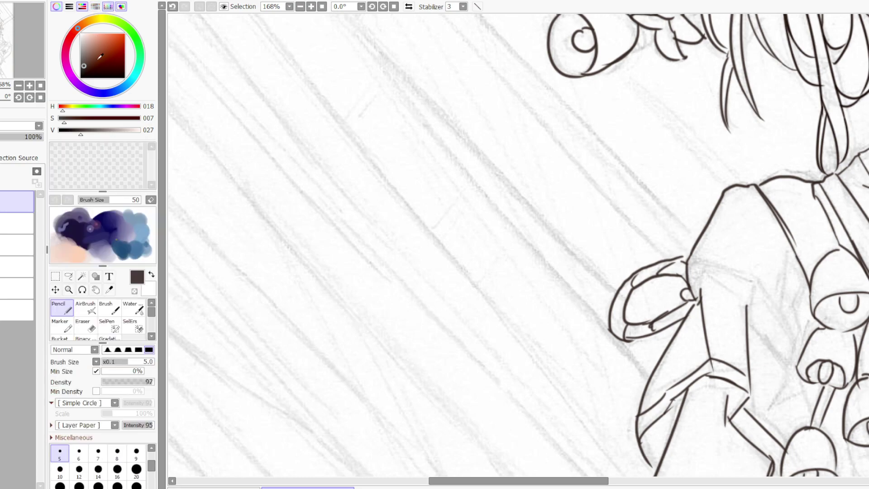
left_click(53, 146)
scroll(242, 149, "down", 4)
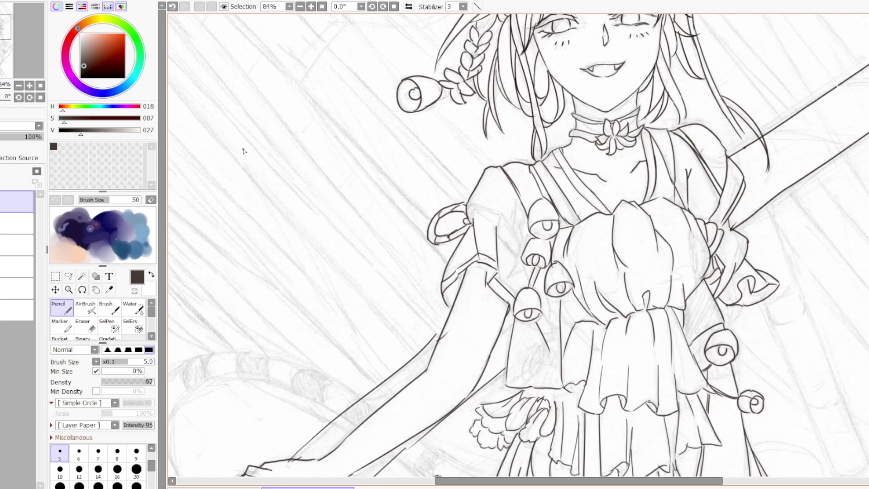
scroll(244, 151, "down", 2)
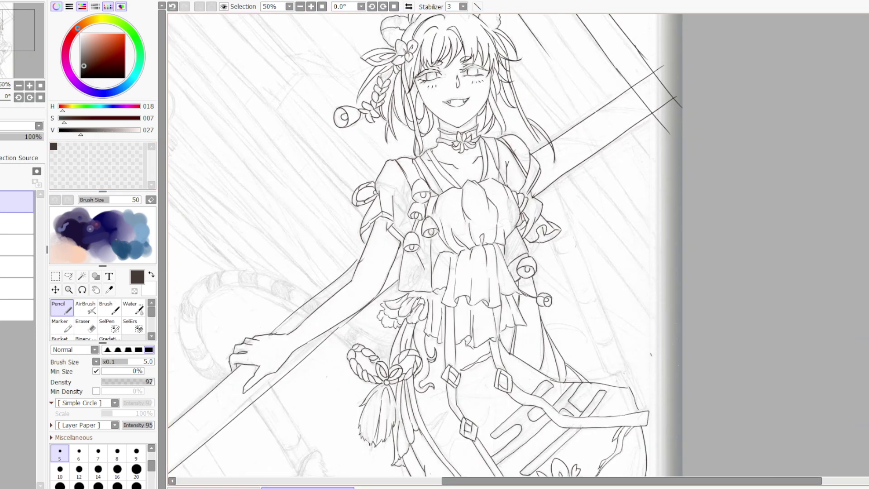
scroll(425, 245, "up", 3)
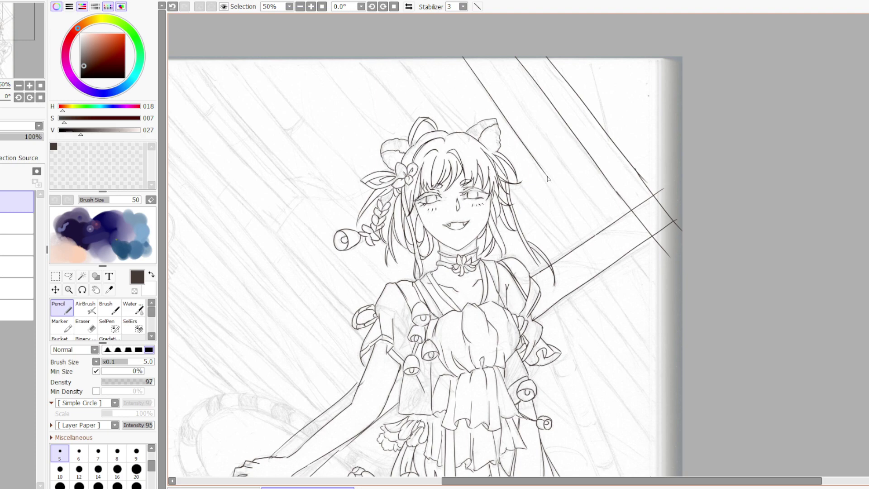
- Ink parallel diagonals from the canvas's upper edge, image-right of the cat ear, down toward the beam, redoing the uneven strokes
left_click_drag(489, 58, 596, 219)
key("ctrl+z")
left_click_drag(490, 59, 626, 236)
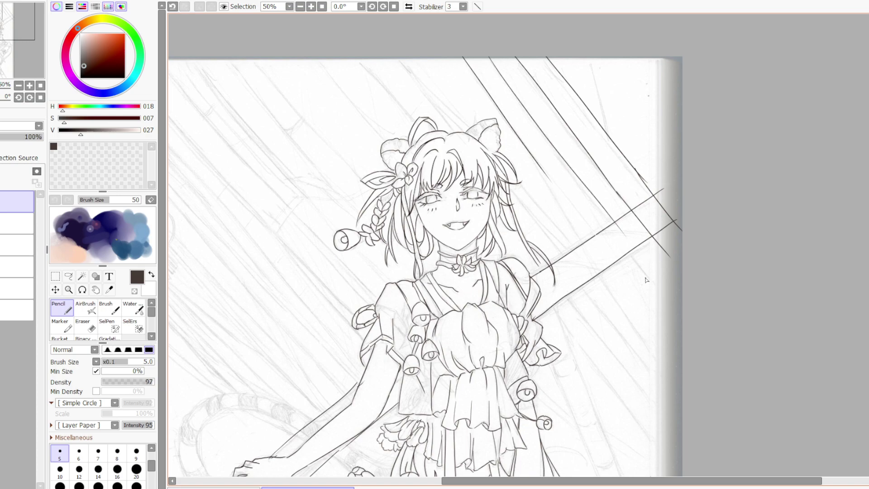
scroll(645, 275, "down", 3)
key("ctrl+z")
left_click_drag(551, 141, 625, 251)
key("ctrl+z")
left_click_drag(552, 142, 624, 246)
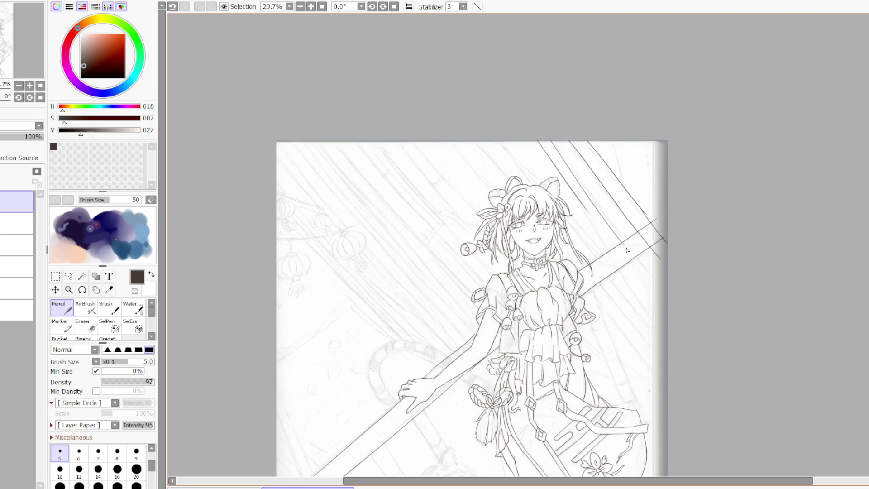
left_click_drag(588, 211, 618, 246)
- Continue the parallel diagonals below the beam to the image-right canvas edge and add steeper lines beside the sleeve bells
left_click_drag(602, 303, 659, 380)
left_click_drag(601, 285, 650, 346)
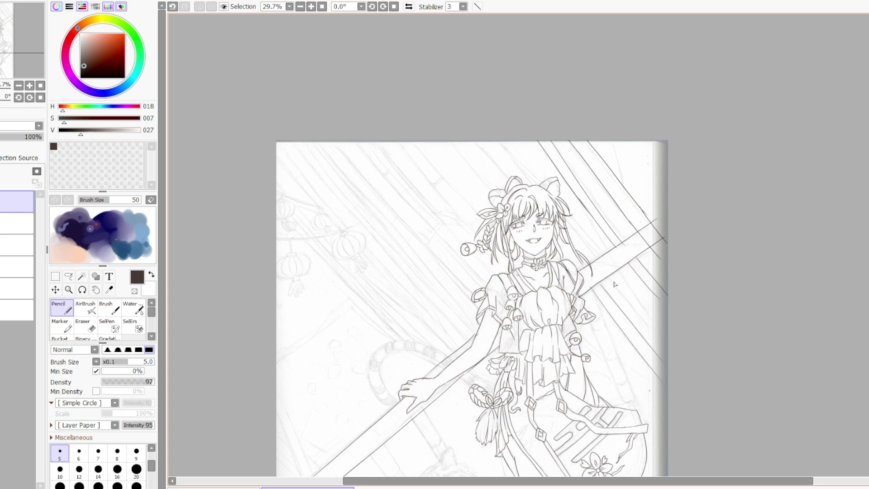
left_click_drag(611, 280, 663, 347)
left_click_drag(617, 271, 662, 335)
left_click_drag(596, 298, 634, 422)
left_click_drag(591, 320, 628, 407)
left_click_drag(585, 297, 593, 313)
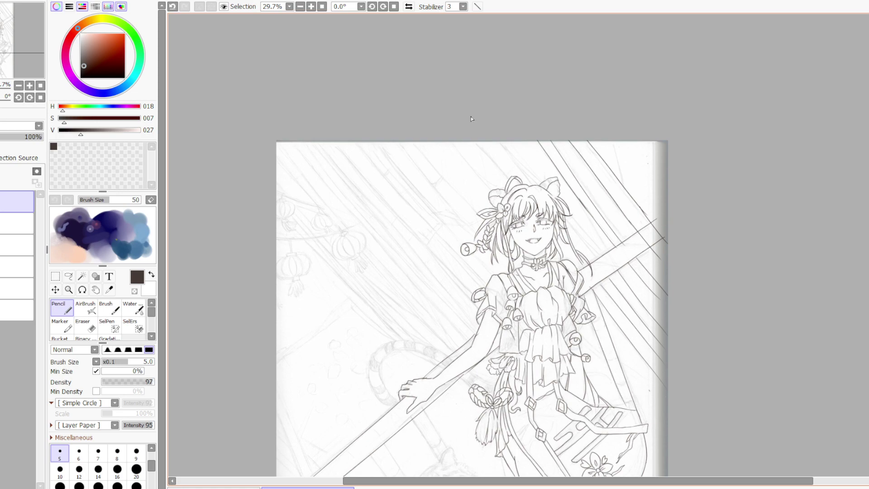
- Ink parallel diagonals from the canvas's upper edge down to the head and hair ornament, with a short curved joint mark between them
left_click_drag(475, 139, 510, 181)
left_click_drag(496, 139, 535, 189)
left_click_drag(452, 141, 505, 206)
mouse_move(412, 139)
left_mouse_down()
mouse_move(478, 219)
mouse_move(484, 244)
left_mouse_up()
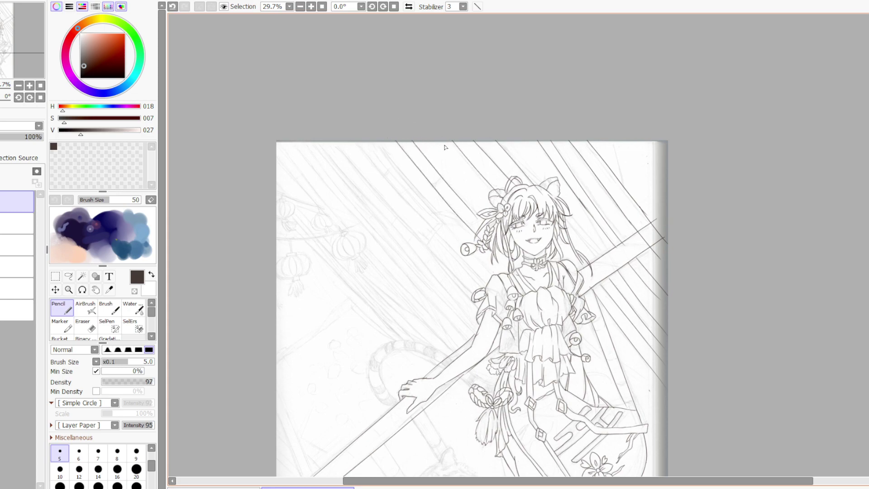
left_click_drag(430, 181, 437, 177)
- Ink long diagonals from the canvas's upper-left corner down toward the beam and the outstretched arm
left_click_drag(277, 153, 340, 232)
left_click_drag(279, 148, 457, 353)
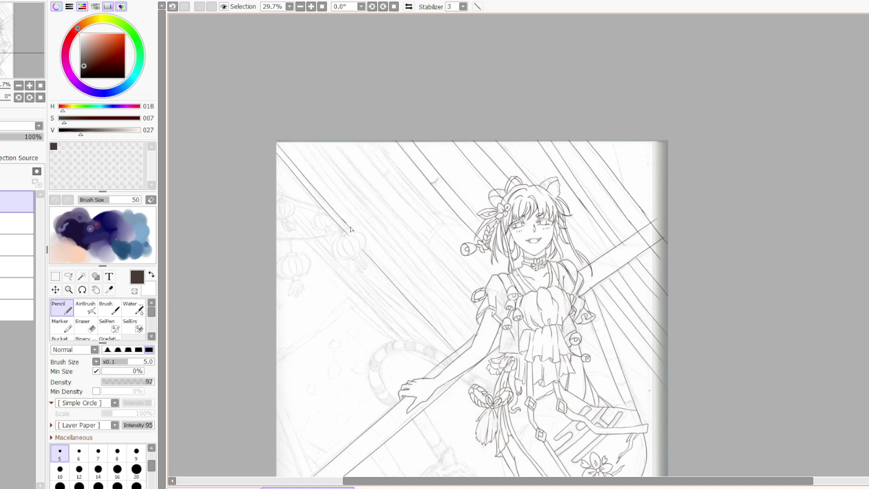
left_click_drag(352, 231, 454, 339)
left_click_drag(290, 143, 503, 347)
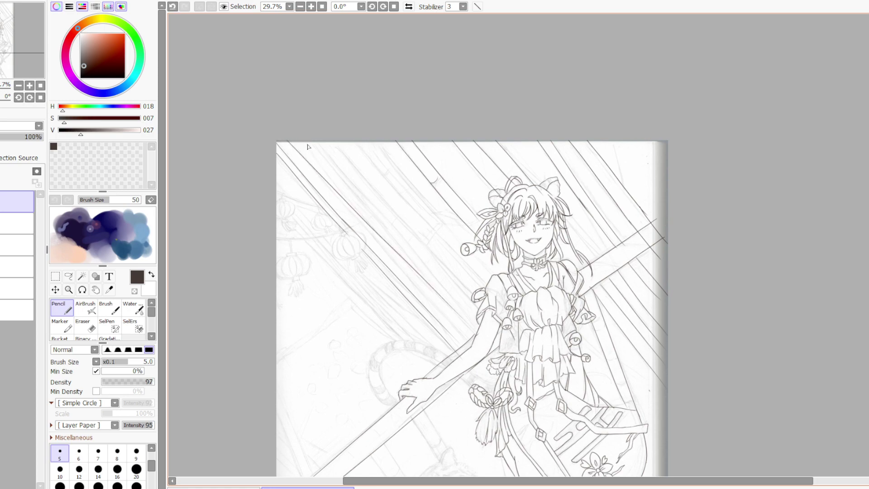
mouse_move(307, 147)
left_mouse_down()
mouse_move(475, 318)
mouse_move(442, 274)
mouse_move(467, 297)
left_mouse_up()
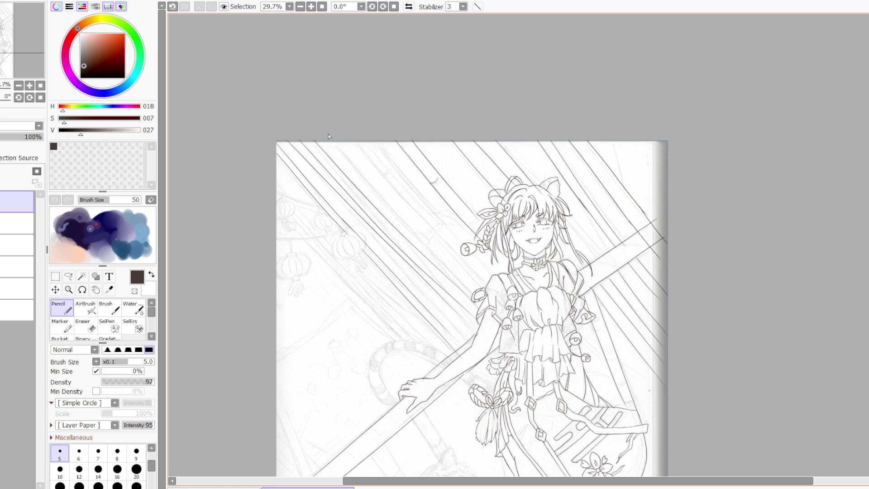
- Fill the gap between the corner diagonals and those near the head with more parallel lines and a curved joint mark
left_click_drag(331, 140, 479, 297)
mouse_move(362, 141)
left_mouse_down()
mouse_move(496, 286)
mouse_move(497, 276)
left_mouse_up()
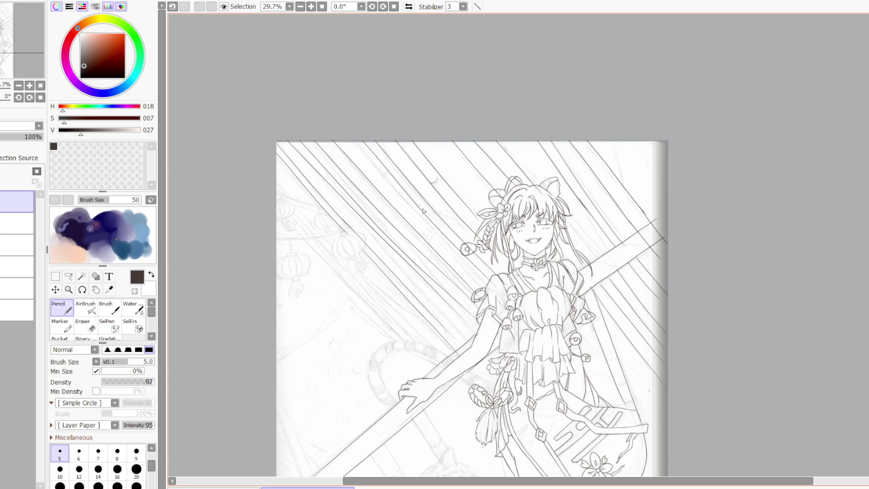
left_click_drag(351, 139, 494, 291)
key("ctrl+z")
left_click_drag(356, 142, 450, 250)
left_click_drag(383, 175, 388, 169)
- Switch to the layer below the diagonals and ink the front segments of the hanging lantern nearest the girl, redoing one curve
left_click(17, 223)
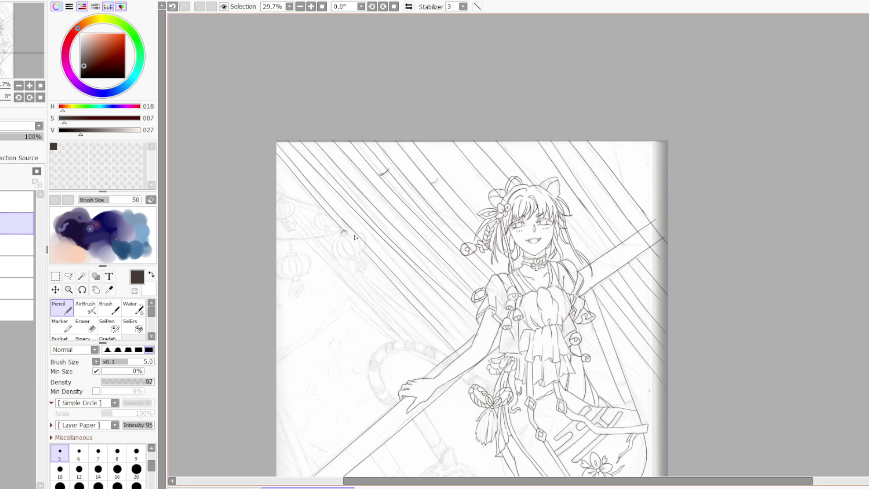
scroll(326, 252, "up", 6)
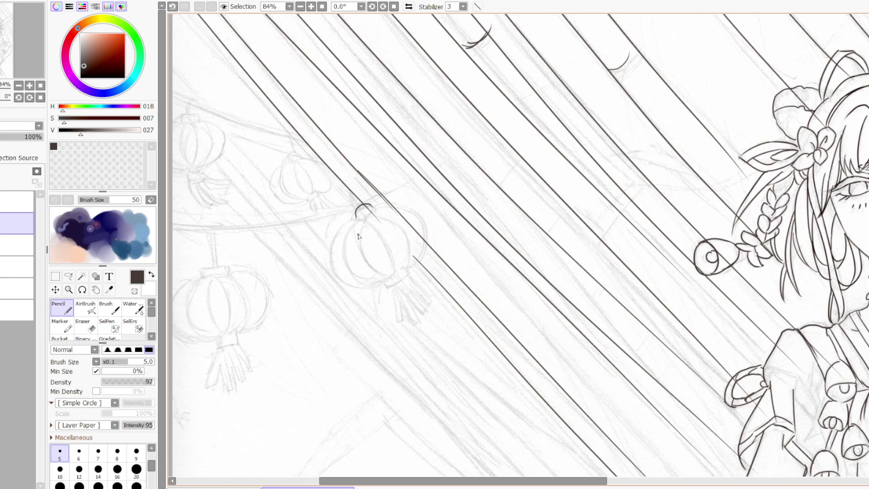
left_click_drag(366, 221, 392, 270)
mouse_move(364, 220)
left_mouse_down()
mouse_move(364, 257)
mouse_move(389, 270)
left_mouse_up()
mouse_move(365, 221)
left_mouse_down()
mouse_move(345, 252)
mouse_move(357, 275)
left_mouse_up()
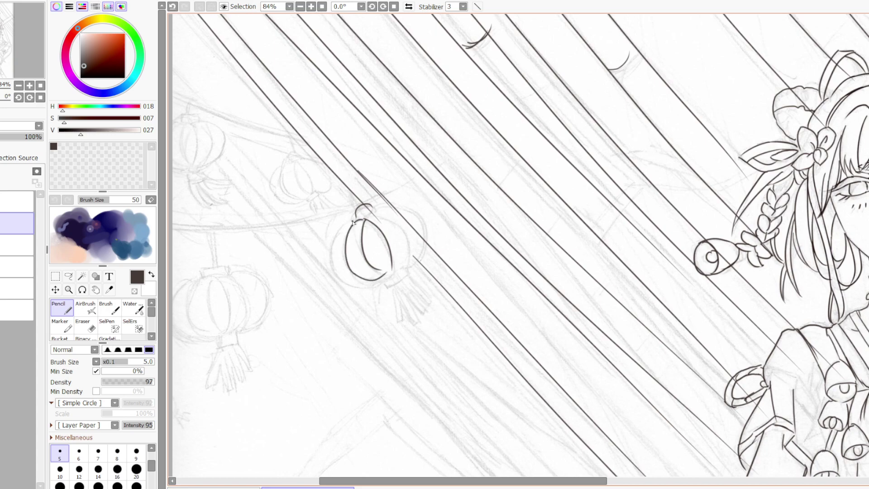
mouse_move(362, 221)
left_mouse_down()
mouse_move(364, 288)
mouse_move(384, 274)
left_mouse_up()
left_click_drag(370, 220, 409, 266)
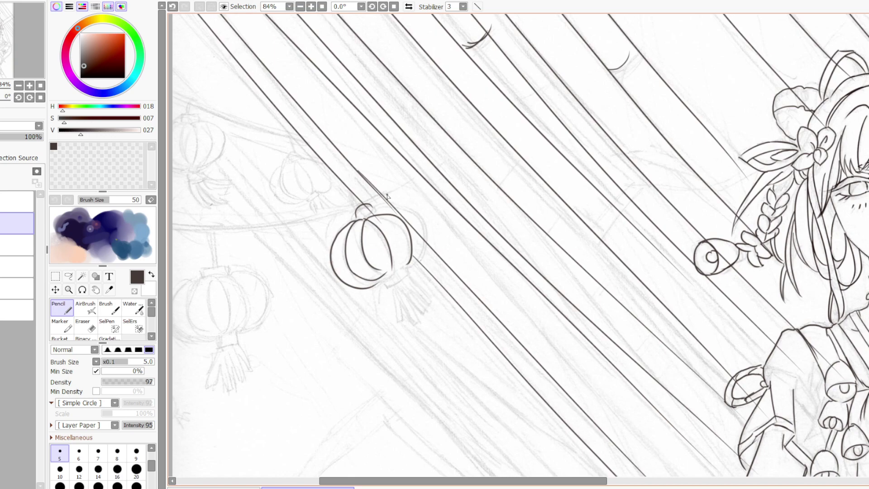
key("ctrl+z")
left_click_drag(369, 220, 405, 272)
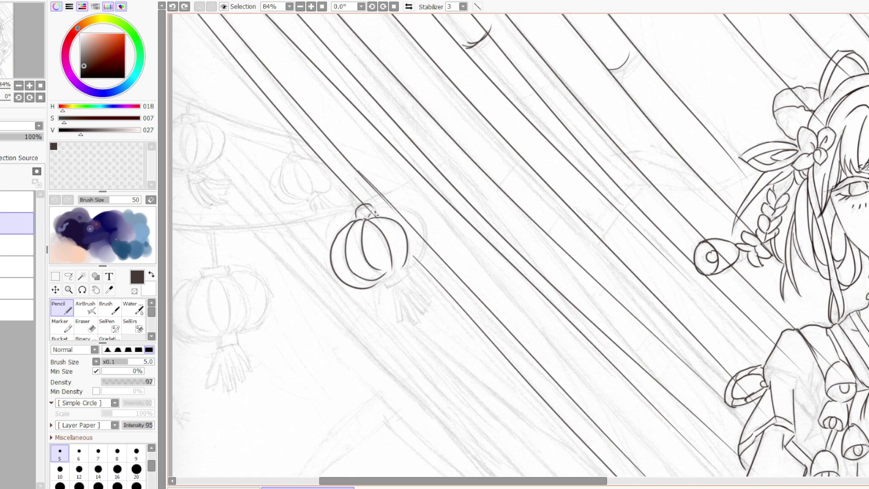
- Ink the same lantern's rear segments on its image-right side and erase the outer curve's lower part
left_click_drag(375, 213, 415, 251)
left_click_drag(373, 207, 421, 231)
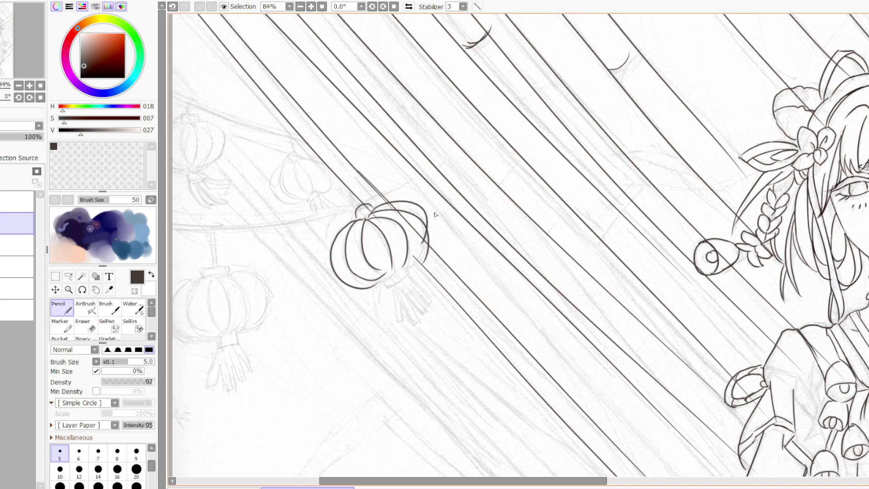
left_click_drag(405, 259, 427, 239)
mouse_move(391, 269)
left_mouse_down()
mouse_move(405, 260)
mouse_move(385, 274)
left_mouse_up()
key("e")
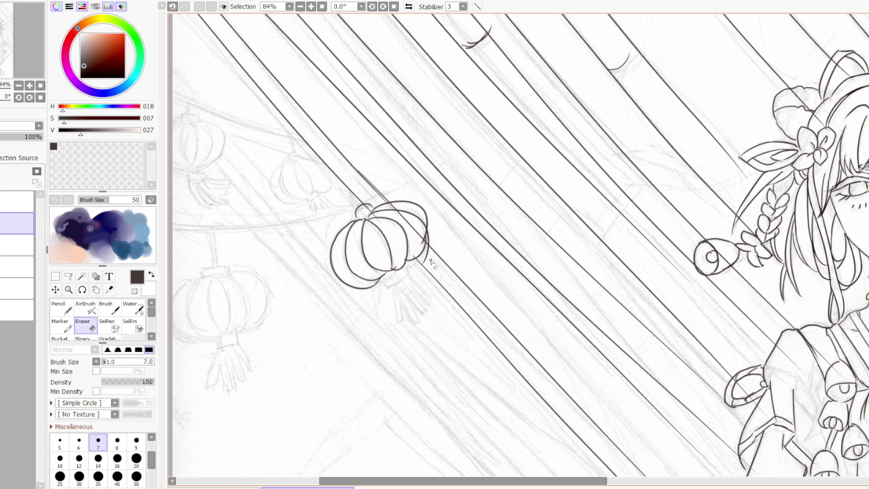
mouse_move(420, 231)
left_mouse_down()
mouse_move(431, 191)
mouse_move(424, 250)
left_mouse_up()
left_click_drag(396, 210, 424, 222)
left_click_drag(396, 210, 379, 206)
left_click_drag(412, 203, 425, 215)
key("n")
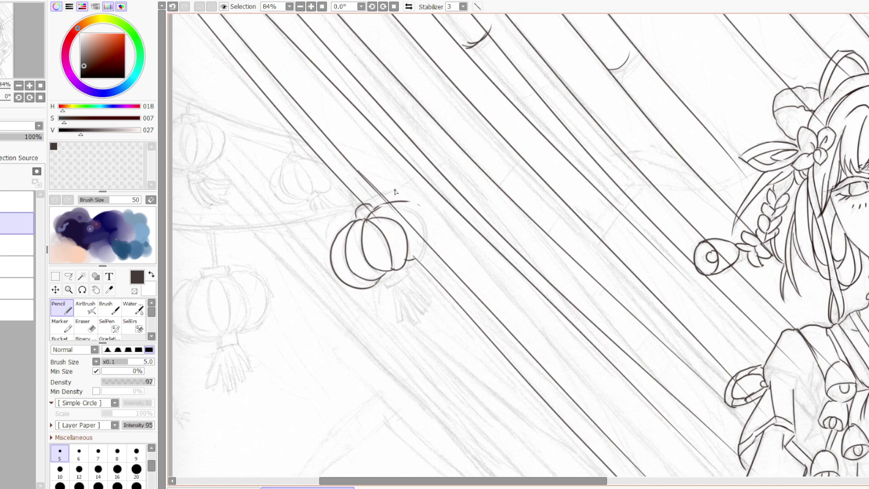
key("ctrl+z")
key("e")
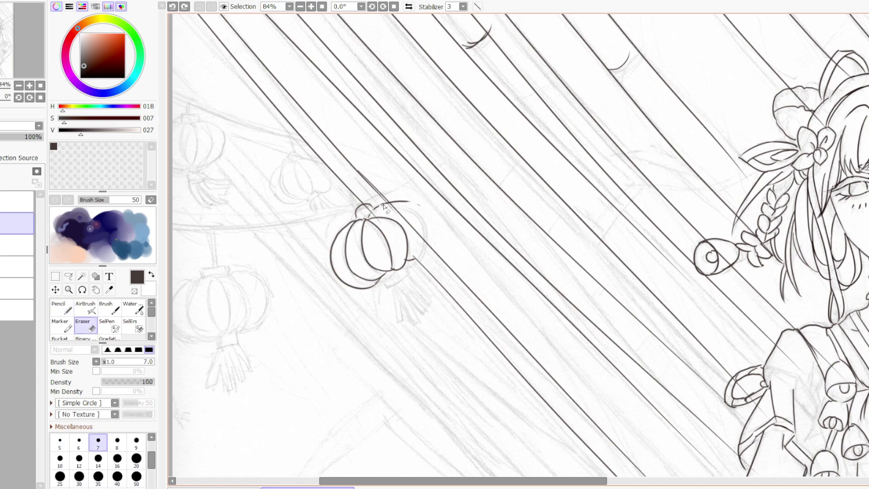
left_click_drag(374, 209, 376, 212)
key("n")
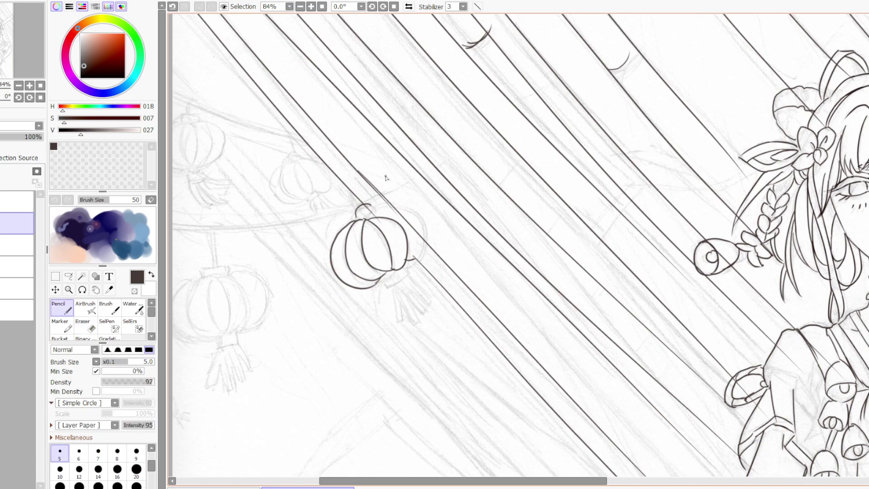
mouse_move(375, 216)
left_mouse_down()
mouse_move(412, 211)
mouse_move(424, 234)
mouse_move(414, 258)
left_mouse_up()
mouse_move(373, 205)
left_mouse_down()
mouse_move(418, 198)
mouse_move(429, 238)
left_mouse_up()
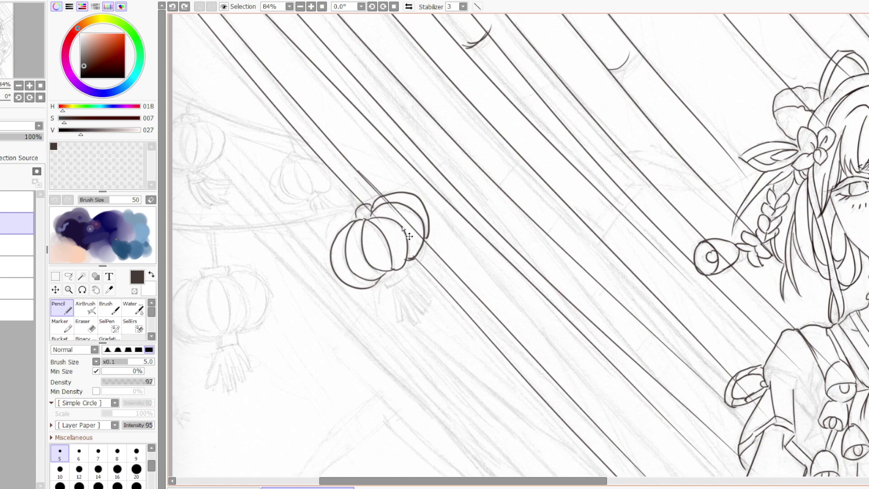
key("ctrl+z")
key("ctrl+z")
key("ctrl+z")
key("ctrl+z")
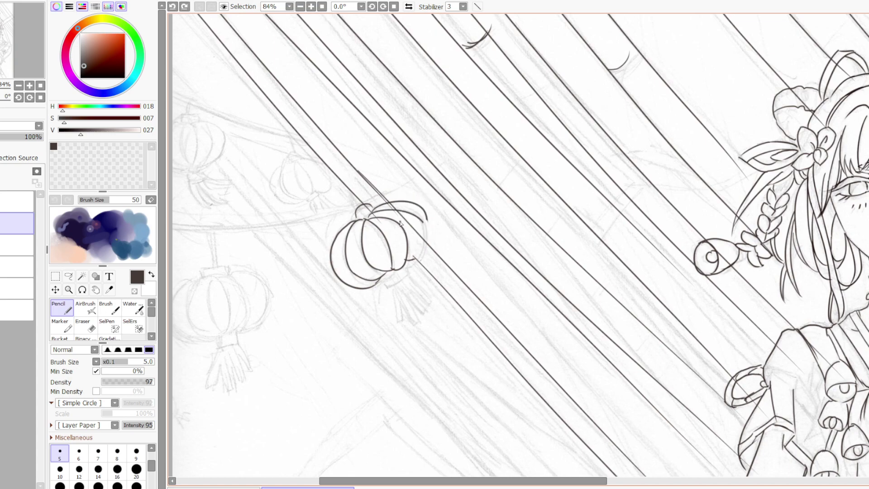
- Ink the cap and ribbed round body of the lantern at the canvas's image-left edge
left_click_drag(353, 479, 314, 477)
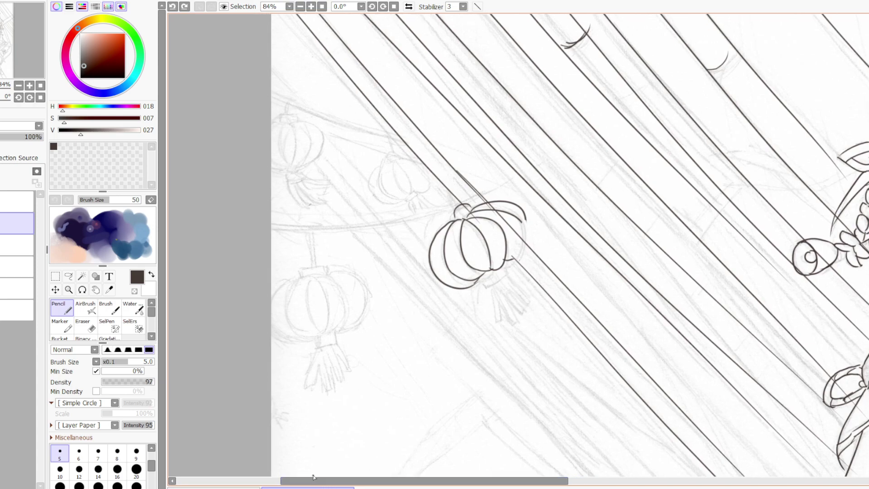
mouse_move(299, 274)
left_mouse_down()
mouse_move(326, 264)
mouse_move(307, 287)
mouse_move(322, 313)
left_mouse_up()
left_click_drag(316, 277, 322, 327)
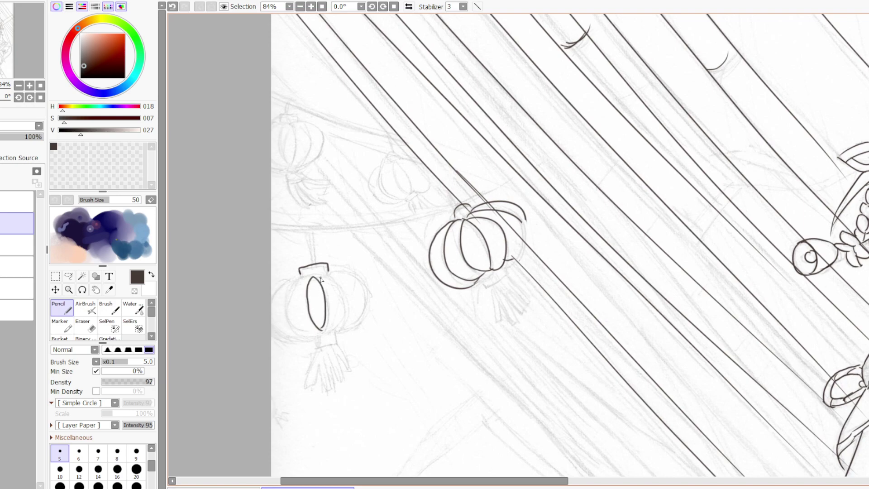
mouse_move(320, 280)
left_mouse_down()
mouse_move(340, 290)
mouse_move(322, 332)
mouse_move(336, 334)
left_mouse_up()
mouse_move(303, 279)
left_mouse_down()
mouse_move(287, 309)
mouse_move(322, 333)
left_mouse_up()
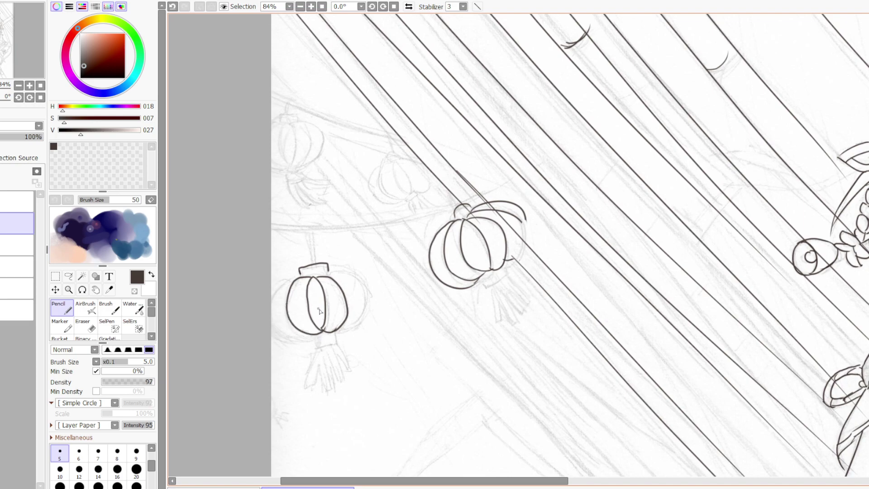
mouse_move(290, 279)
left_mouse_down()
mouse_move(273, 291)
mouse_move(289, 346)
mouse_move(322, 333)
left_mouse_up()
mouse_move(329, 274)
left_mouse_down()
mouse_move(349, 273)
mouse_move(335, 333)
left_mouse_up()
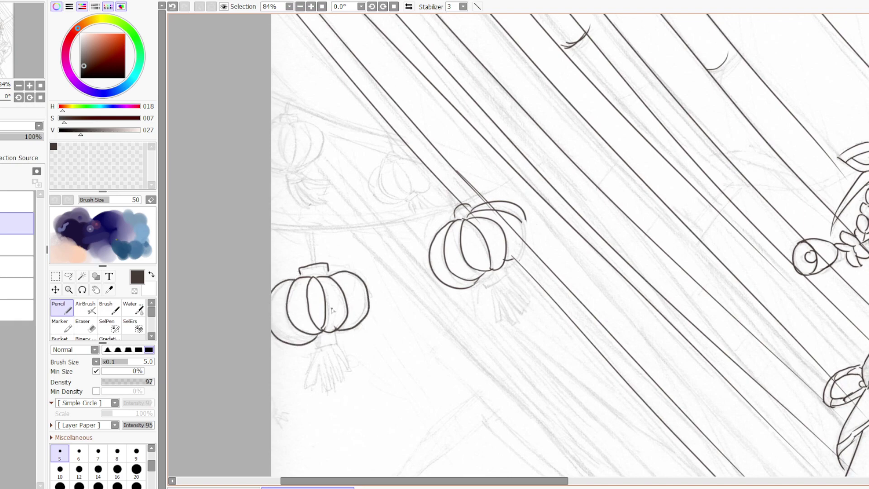
- Ink the neck and fringed tassel beneath the image-left lantern, undoing the stray strokes
left_click_drag(328, 269, 356, 273)
key("ctrl+z")
mouse_move(317, 337)
left_mouse_down()
mouse_move(316, 348)
mouse_move(336, 339)
mouse_move(348, 371)
mouse_move(341, 369)
mouse_move(342, 385)
left_mouse_up()
mouse_move(329, 355)
left_mouse_down()
mouse_move(340, 386)
mouse_move(313, 391)
mouse_move(309, 373)
mouse_move(303, 388)
mouse_move(313, 385)
left_mouse_up()
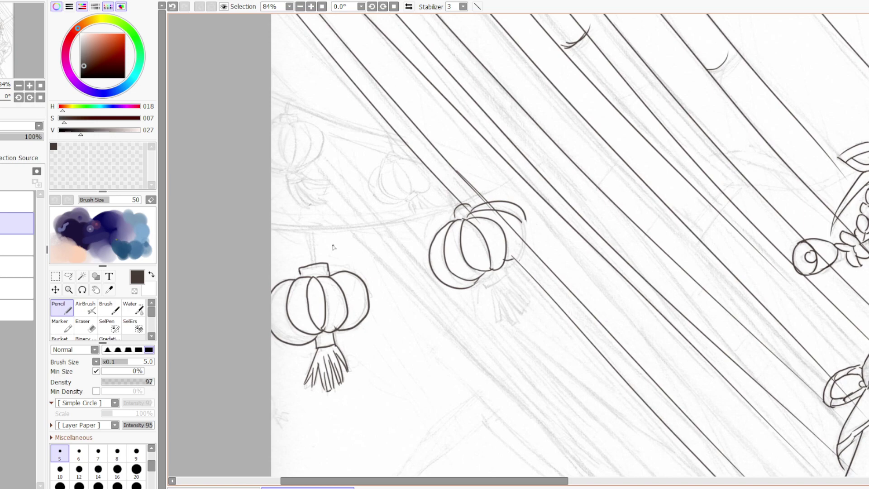
left_click_drag(334, 334, 348, 325)
key("ctrl+z")
- Close the image-right segments of the lantern nearest the girl, redoing the curves, and ink its neck and fringed tassel
key("e")
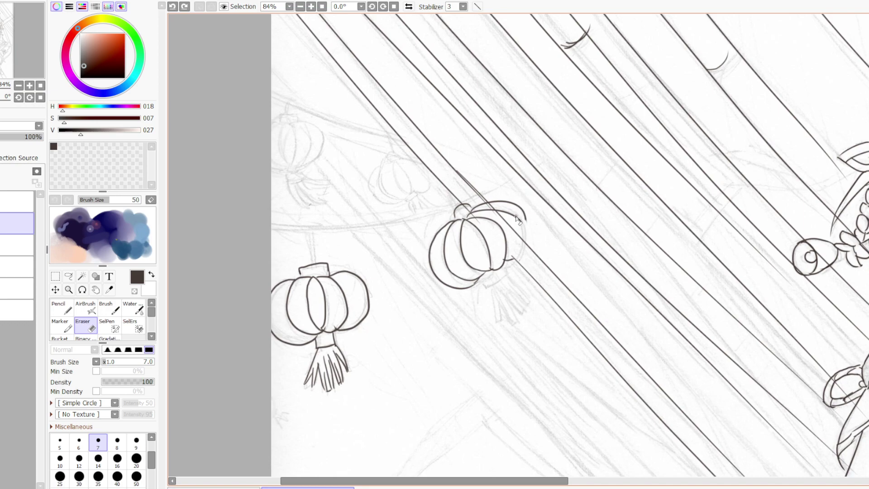
key("n")
left_click_drag(520, 216, 509, 260)
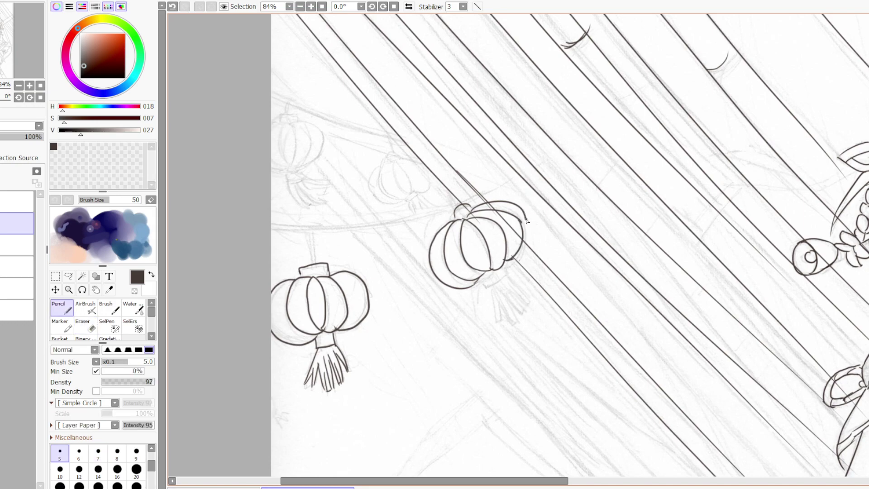
key("ctrl+z")
left_click_drag(519, 220, 510, 262)
key("ctrl+z")
left_click_drag(472, 211, 510, 259)
key("ctrl+z")
mouse_move(476, 207)
left_mouse_down()
mouse_move(510, 215)
mouse_move(518, 250)
mouse_move(506, 260)
mouse_move(525, 215)
left_mouse_up()
key("e")
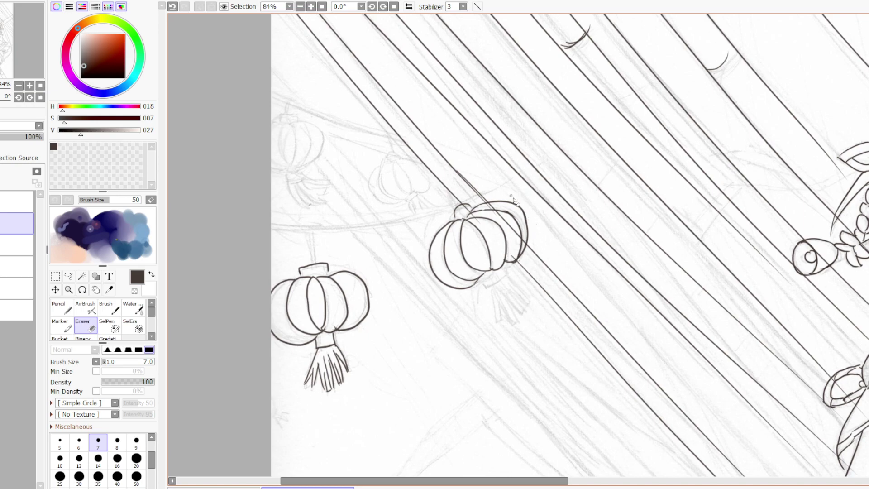
key("n")
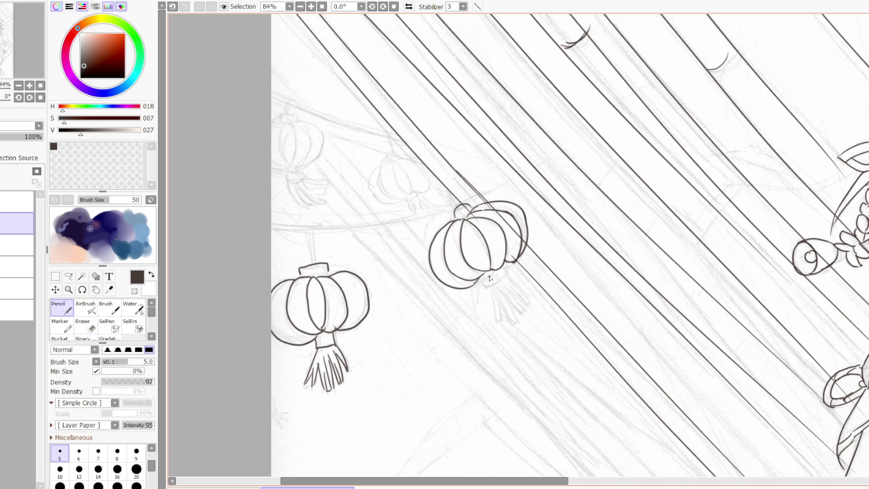
mouse_move(478, 284)
left_mouse_down()
mouse_move(514, 259)
mouse_move(481, 282)
mouse_move(513, 271)
mouse_move(503, 268)
mouse_move(499, 282)
mouse_move(532, 304)
mouse_move(508, 287)
mouse_move(528, 307)
mouse_move(507, 289)
mouse_move(523, 309)
mouse_move(504, 292)
mouse_move(522, 312)
mouse_move(502, 293)
mouse_move(513, 314)
mouse_move(500, 296)
mouse_move(515, 322)
mouse_move(497, 294)
mouse_move(513, 320)
mouse_move(498, 297)
mouse_move(500, 323)
mouse_move(491, 285)
mouse_move(502, 316)
left_mouse_up()
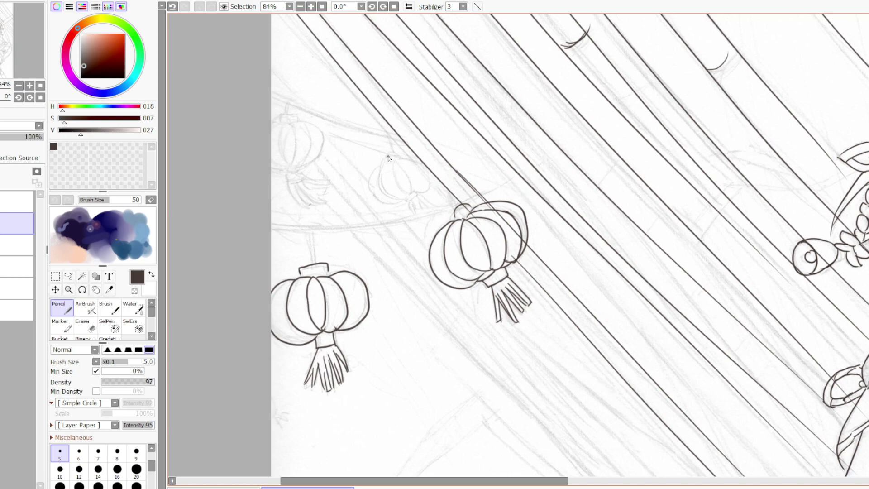
- Ink the cap and narrow centre segment of the small lantern above the other two, redoing its image-left curve
mouse_move(387, 160)
left_mouse_down()
mouse_move(401, 158)
mouse_move(395, 164)
mouse_move(411, 190)
left_mouse_up()
left_click_drag(392, 162, 411, 193)
mouse_move(391, 162)
left_mouse_down()
mouse_move(392, 201)
mouse_move(405, 182)
mouse_move(390, 161)
mouse_move(371, 179)
mouse_move(403, 193)
left_mouse_up()
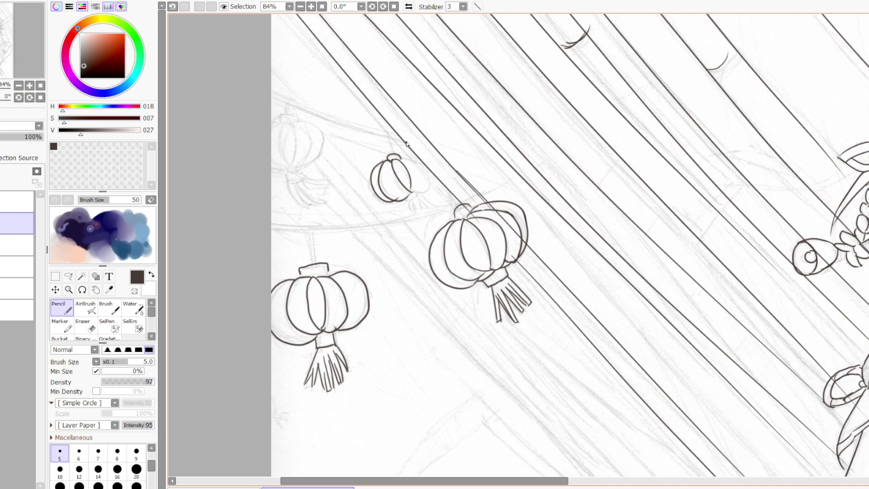
key("ctrl+z")
key("ctrl+z")
key("ctrl+z")
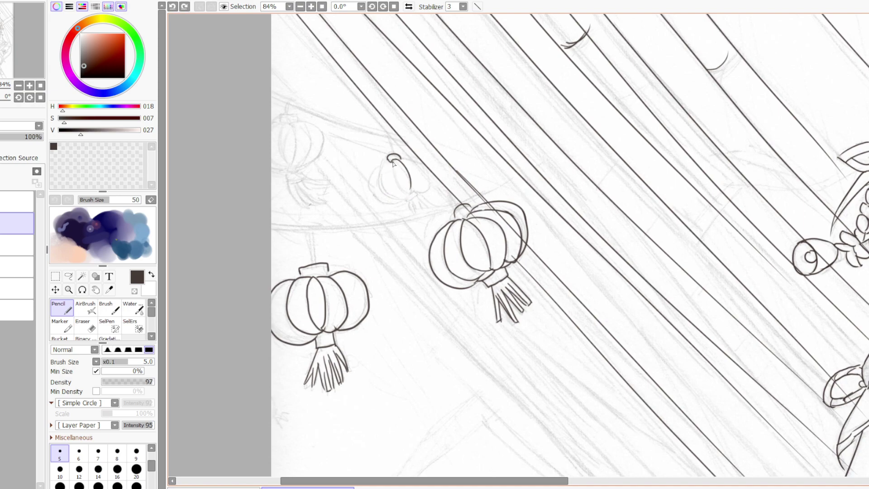
mouse_move(393, 161)
left_mouse_down()
mouse_move(400, 190)
mouse_move(409, 185)
mouse_move(392, 162)
mouse_move(380, 176)
mouse_move(405, 194)
left_mouse_up()
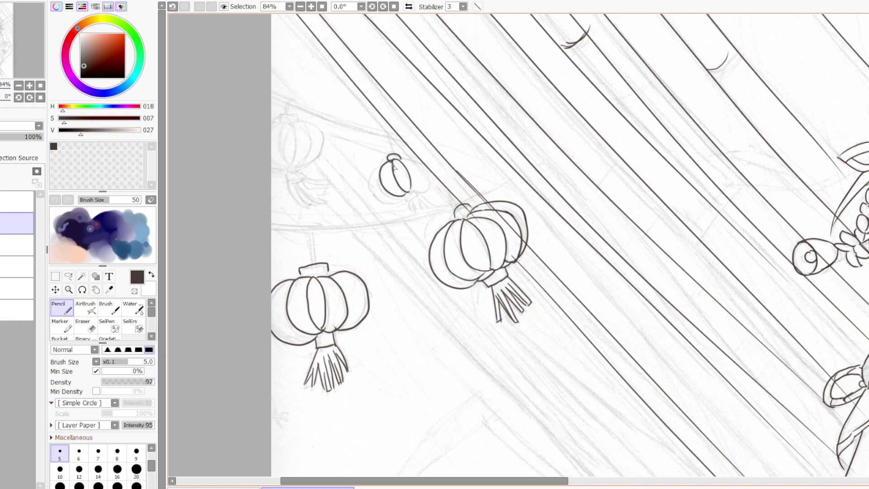
- Ink the small lantern's outer segments on both sides and add its short tassel
mouse_move(382, 167)
left_mouse_down()
mouse_move(383, 203)
mouse_move(408, 190)
left_mouse_up()
key("ctrl+z")
mouse_move(382, 167)
left_mouse_down()
mouse_move(384, 200)
mouse_move(406, 190)
left_mouse_up()
mouse_move(403, 159)
left_mouse_down()
mouse_move(420, 181)
mouse_move(412, 193)
left_mouse_up()
mouse_move(406, 158)
left_mouse_down()
mouse_move(423, 167)
mouse_move(405, 197)
mouse_move(414, 193)
mouse_move(404, 195)
mouse_move(418, 194)
mouse_move(408, 199)
mouse_move(415, 209)
mouse_move(415, 196)
mouse_move(439, 206)
left_mouse_up()
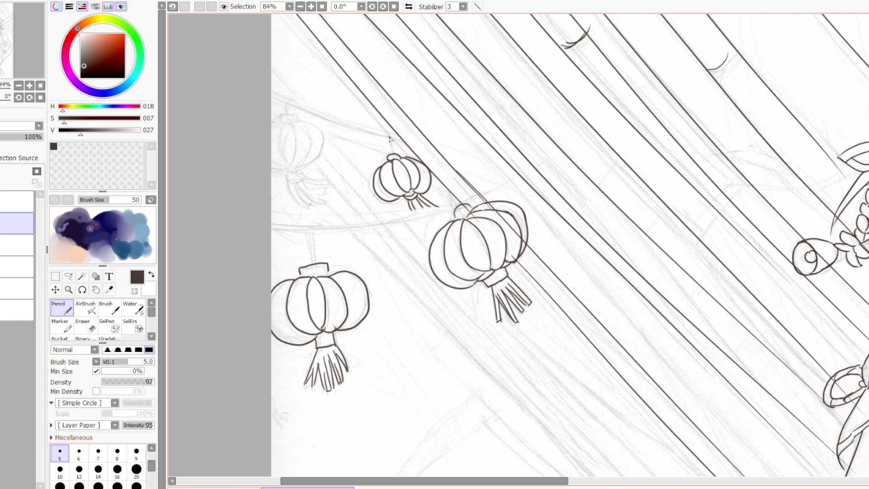
- Ink the small lantern's hanging cord, and the cord, cap and centre segments of the lantern cropped by the canvas edge
mouse_move(384, 130)
left_mouse_down()
mouse_move(393, 152)
mouse_move(389, 143)
left_mouse_up()
mouse_move(289, 100)
left_mouse_down()
mouse_move(297, 119)
mouse_move(272, 123)
left_mouse_up()
left_click_drag(284, 121, 290, 162)
left_click_drag(295, 131, 292, 161)
mouse_move(298, 121)
left_mouse_down()
mouse_move(309, 135)
mouse_move(297, 163)
mouse_move(304, 153)
left_mouse_up()
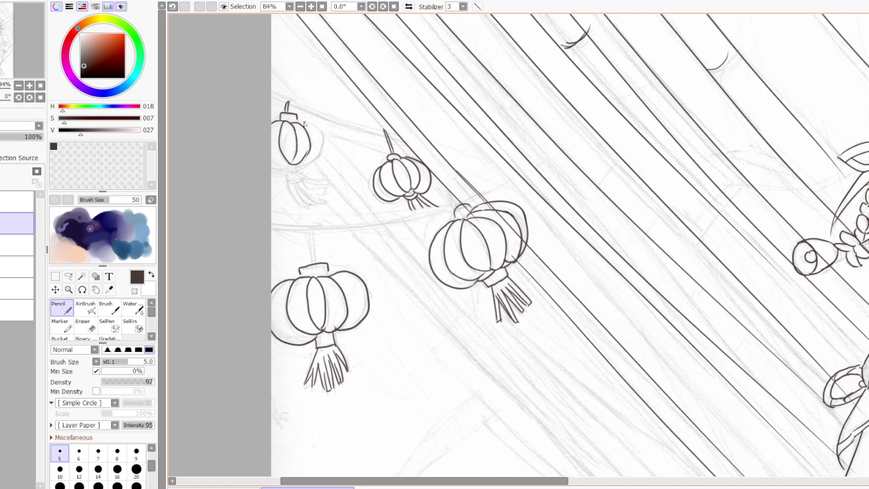
- Close the cropped lantern's image-right outer segment and ink its neck and fringed tassel, undoing stray strokes
key("ctrl+z")
key("ctrl+y")
mouse_move(322, 132)
left_mouse_down()
mouse_move(300, 167)
mouse_move(276, 151)
mouse_move(271, 163)
mouse_move(293, 169)
left_mouse_up()
key("ctrl+z")
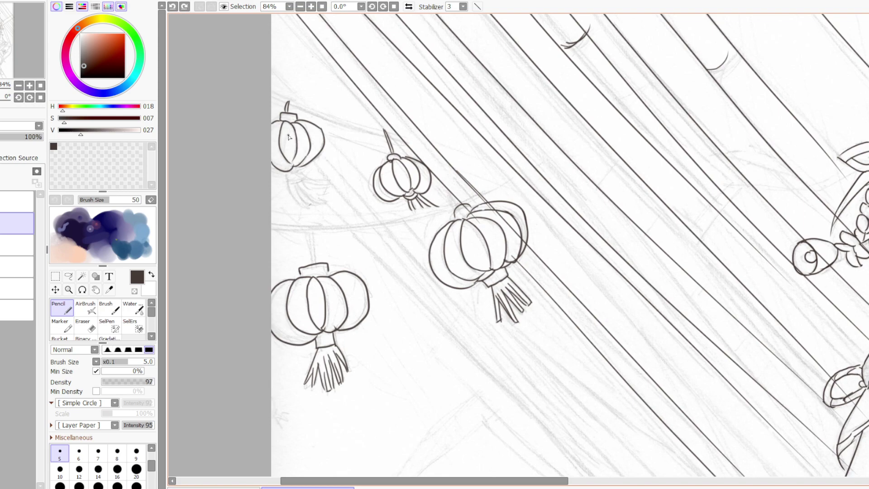
mouse_move(273, 162)
left_mouse_down()
mouse_move(291, 152)
mouse_move(270, 169)
mouse_move(294, 153)
mouse_move(284, 169)
mouse_move(297, 167)
mouse_move(285, 177)
mouse_move(304, 170)
mouse_move(292, 179)
mouse_move(301, 205)
mouse_move(309, 201)
mouse_move(294, 184)
mouse_move(311, 206)
mouse_move(303, 206)
mouse_move(311, 199)
mouse_move(298, 188)
mouse_move(306, 203)
mouse_move(324, 202)
mouse_move(296, 175)
mouse_move(328, 178)
mouse_move(326, 186)
mouse_move(302, 174)
mouse_move(320, 183)
left_mouse_up()
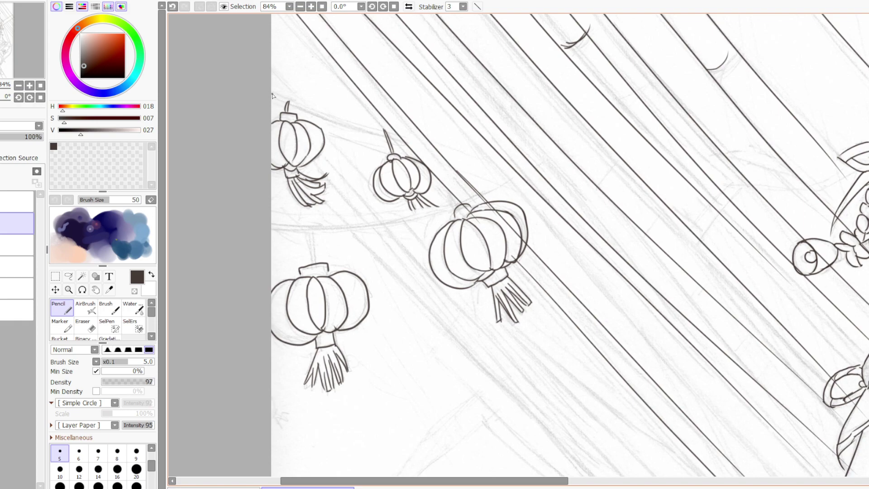
- Ink the upper string from the canvas edge to the small lantern's cord, redrawing it once
left_click_drag(264, 91, 366, 128)
key("ctrl+z")
left_click_drag(263, 89, 387, 135)
- Ink the sagging lower string past the lantern nearest the girl, redoing the curve, and add the image-left lantern's hanging cord
mouse_move(263, 227)
left_mouse_down()
mouse_move(333, 236)
mouse_move(456, 207)
left_mouse_up()
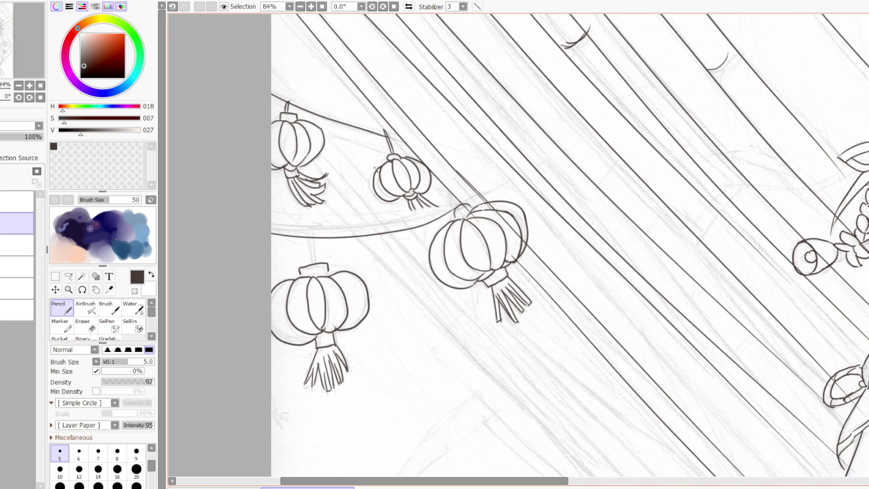
key("ctrl+z")
left_click_drag(250, 222, 479, 209)
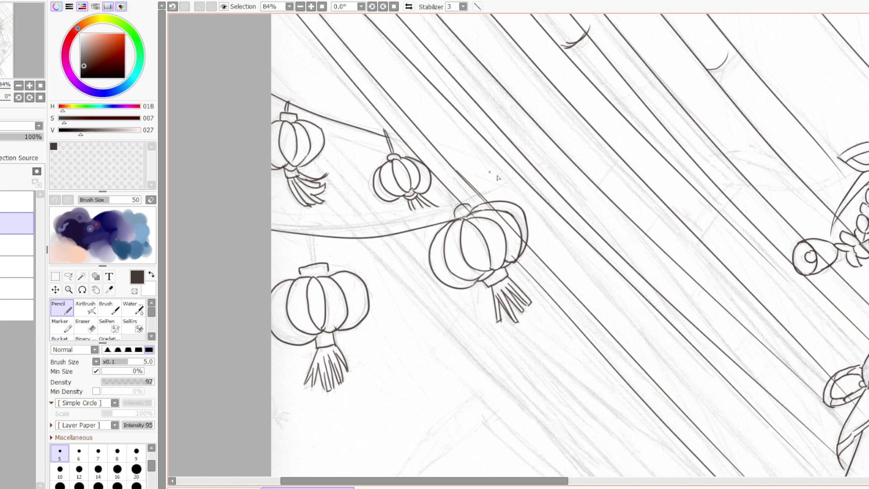
key("ctrl+z")
left_click_drag(264, 224, 478, 198)
key("ctrl+z")
mouse_move(265, 226)
left_mouse_down()
mouse_move(324, 229)
mouse_move(478, 199)
left_mouse_up()
key("ctrl+z")
left_click_drag(246, 219, 529, 186)
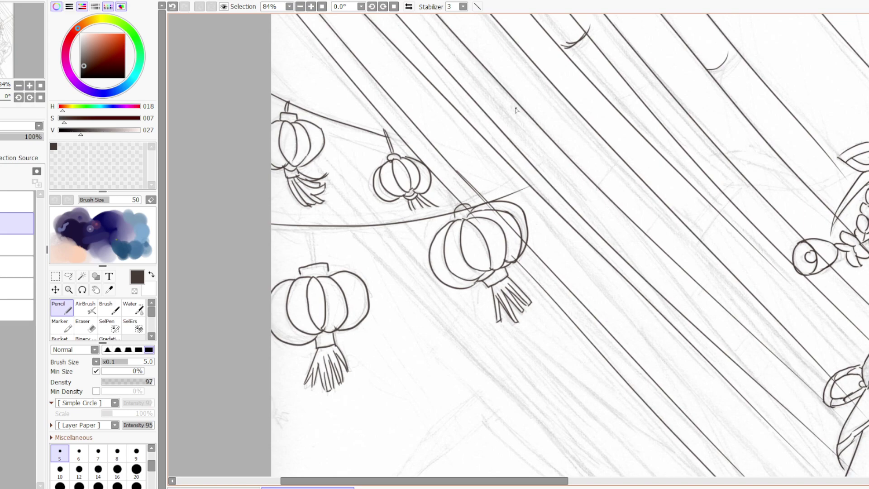
key("ctrl+z")
mouse_move(267, 236)
left_mouse_down()
mouse_move(438, 204)
mouse_move(527, 173)
left_mouse_up()
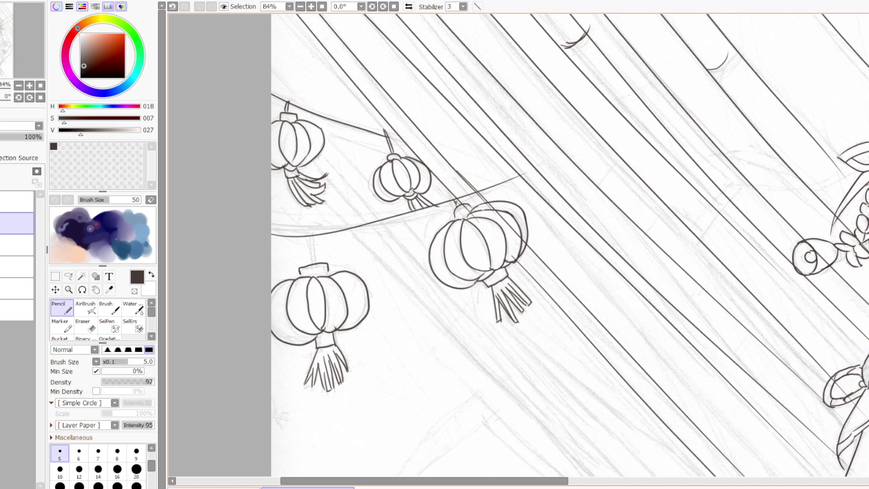
left_click_drag(312, 236, 312, 266)
- On the layer above the lanterns' layer, ink diagonal background lines running down from the canvas edge past the lanterns
left_click(17, 201)
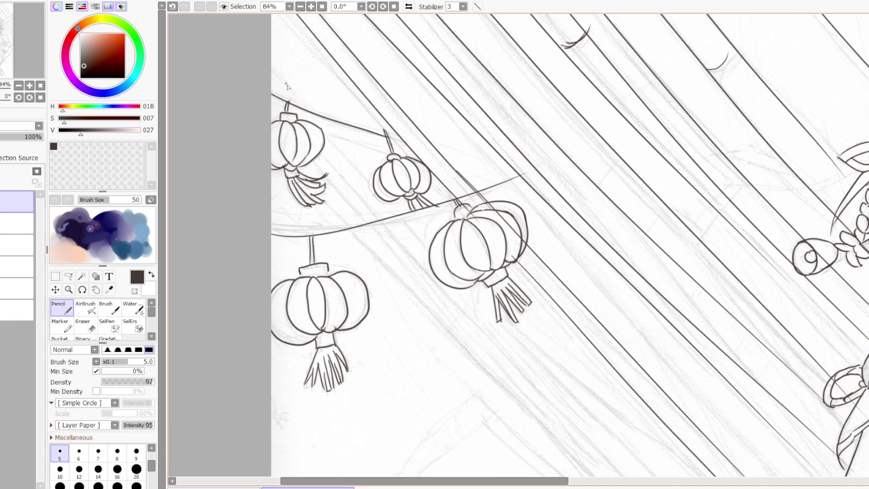
left_click_drag(261, 58, 375, 196)
left_click_drag(272, 90, 397, 245)
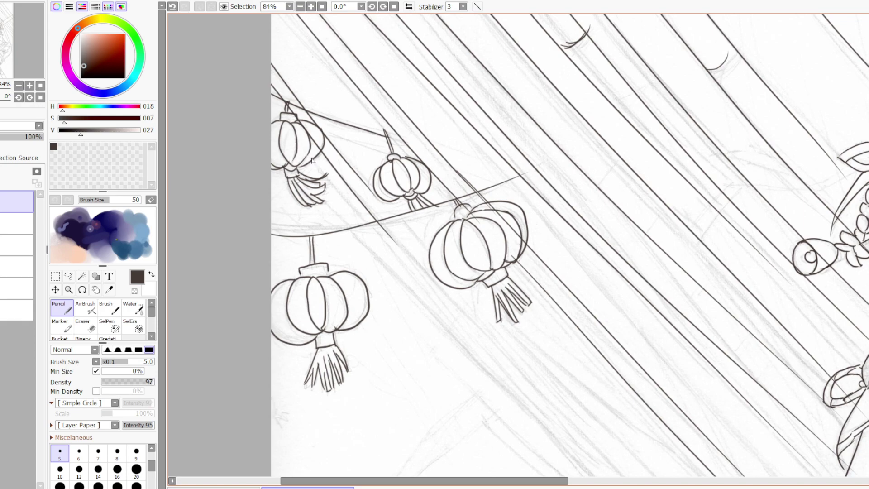
left_click_drag(311, 159, 451, 321)
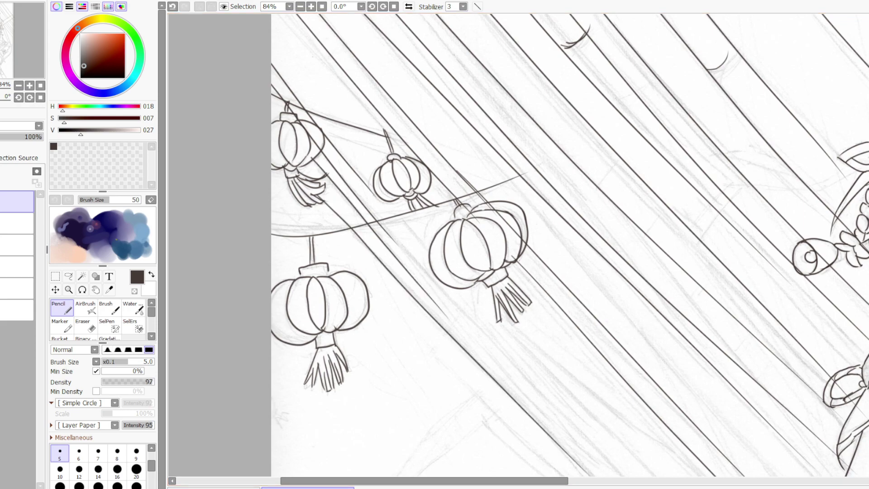
- Extend the diagonal background lines from between the lanterns down toward the girl's outstretched arm
scroll(457, 267, "down", 3)
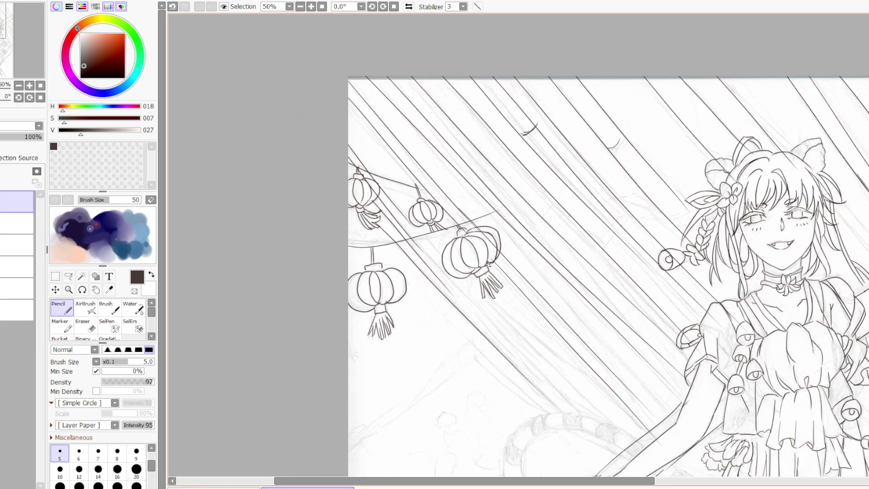
left_click_drag(416, 245, 574, 414)
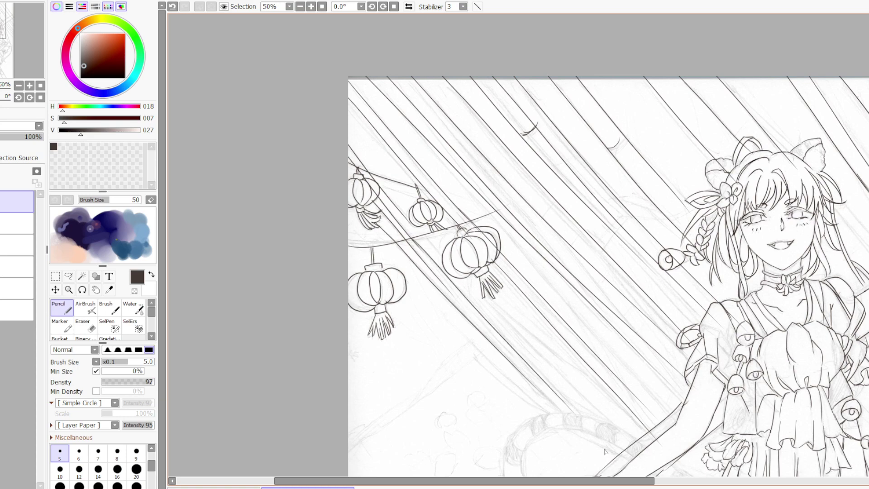
left_click_drag(397, 206, 506, 313)
left_click_drag(451, 266, 633, 452)
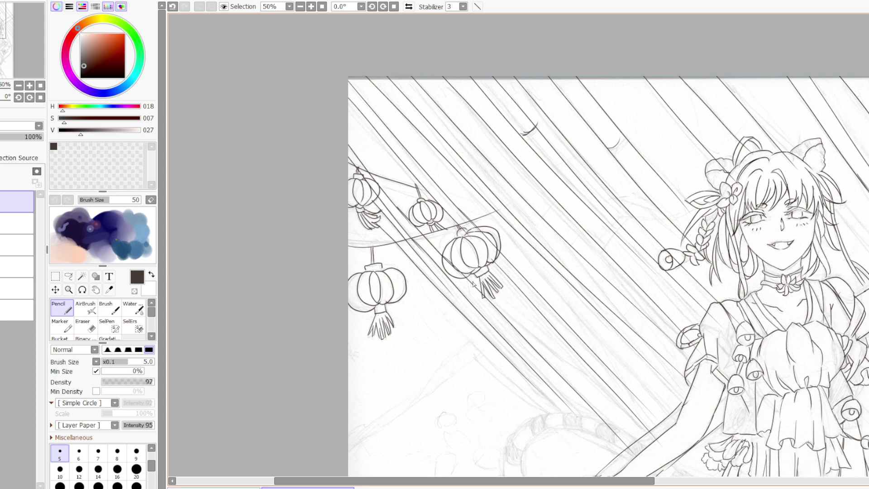
left_click_drag(457, 272, 640, 433)
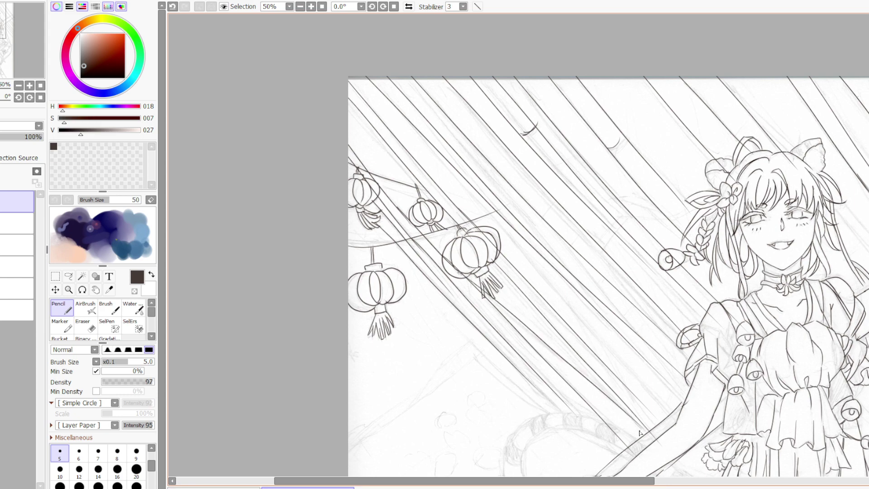
- Ink the slanted pairs of railing post lines beneath the beam nearest the tiger's head, redoing the first pair
scroll(662, 408, "down", 2)
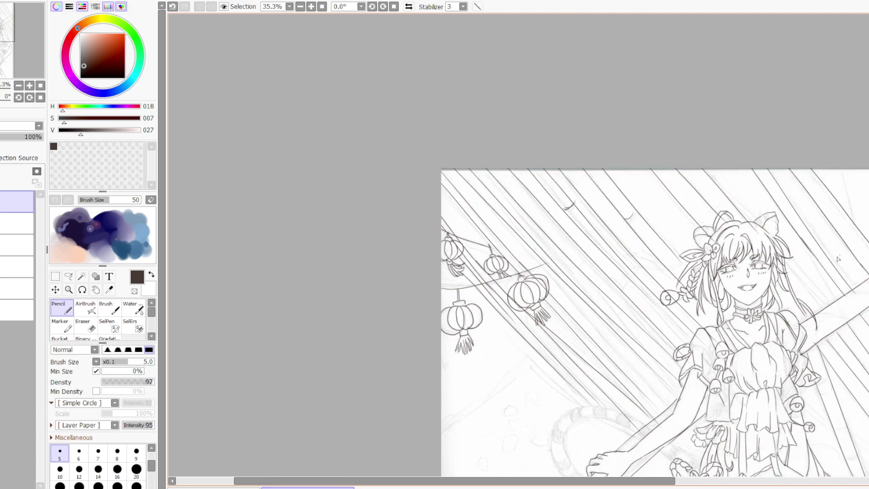
scroll(655, 245, "down", 5)
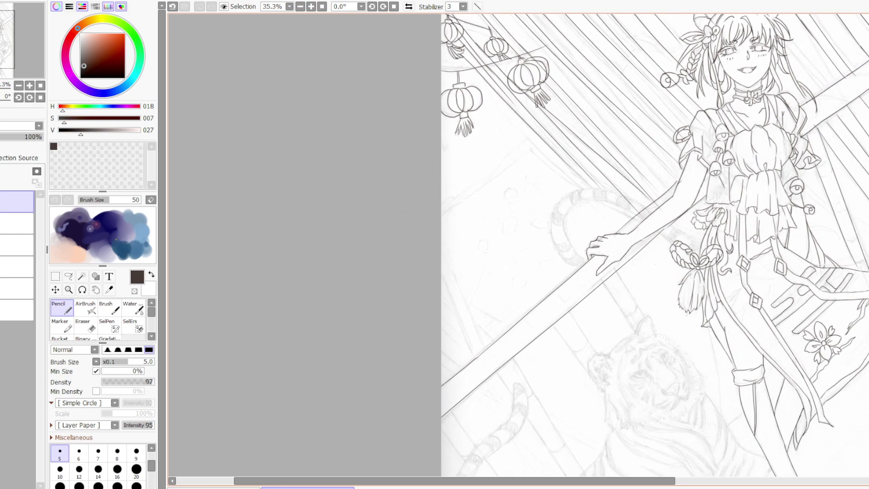
scroll(654, 245, "down", 3)
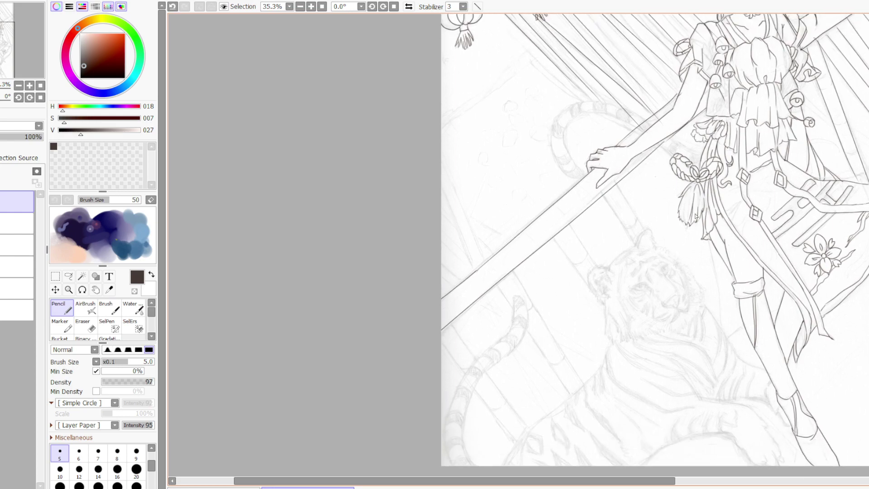
left_click_drag(552, 238, 601, 299)
left_click_drag(571, 224, 601, 263)
key("ctrl+z")
left_click_drag(553, 237, 604, 305)
left_click_drag(569, 223, 597, 272)
left_click_drag(605, 203, 636, 244)
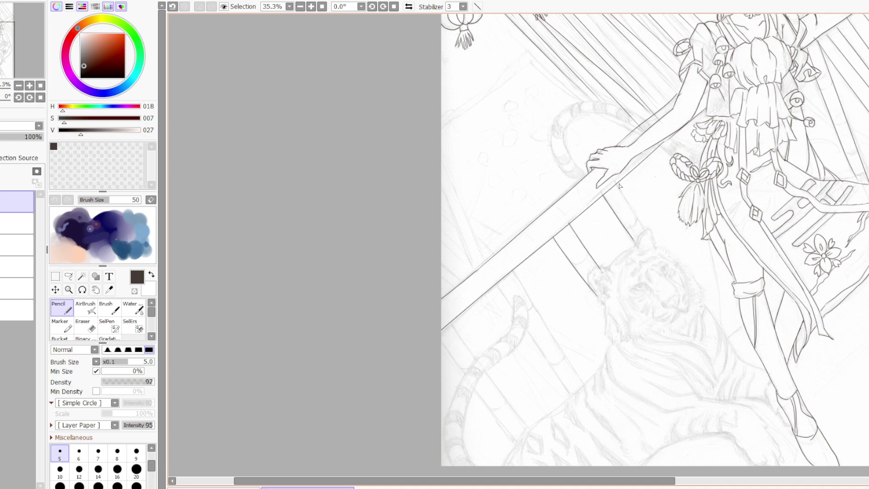
left_click_drag(618, 183, 646, 231)
- Ink the remaining slanted railing post lines beneath the beam toward the image-left canvas edge
left_click_drag(513, 268, 587, 379)
left_click_drag(498, 288, 571, 395)
left_click_drag(451, 323, 519, 416)
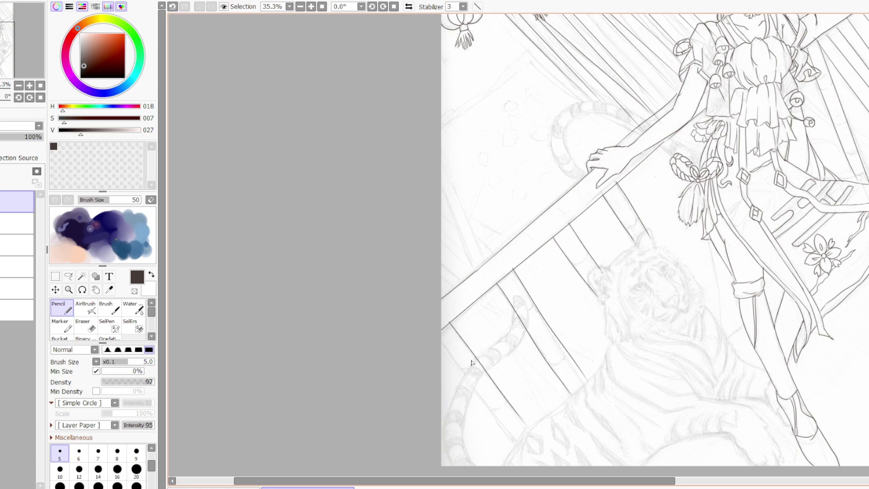
left_click_drag(443, 350, 520, 454)
- Ink the two steep lines and short diagonals meeting the beam's upper edge near the canvas edge, undoing stray strokes
scroll(654, 244, "up", 5)
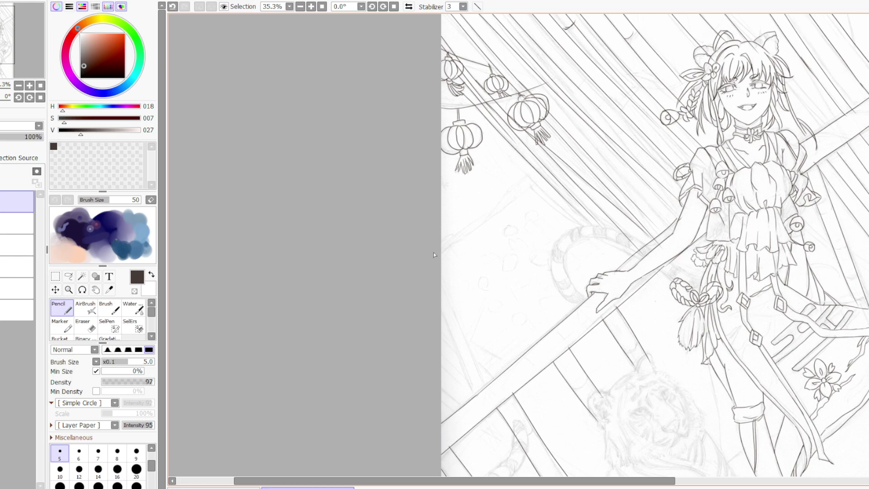
left_click_drag(440, 276, 484, 398)
left_click_drag(438, 301, 482, 410)
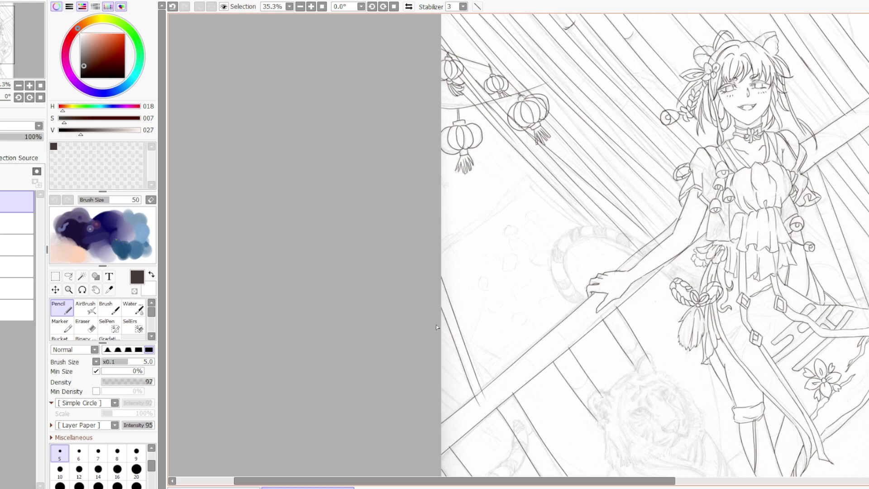
mouse_move(441, 368)
left_mouse_down()
mouse_move(475, 400)
mouse_move(436, 376)
mouse_move(466, 413)
mouse_move(441, 379)
mouse_move(434, 395)
mouse_move(460, 417)
left_mouse_up()
left_click_drag(439, 337, 492, 381)
key("ctrl+z")
mouse_move(437, 332)
left_mouse_down()
mouse_move(460, 352)
mouse_move(466, 370)
left_mouse_up()
key("ctrl+z")
- On the lanterns' layer, ink the jagged double contour rising from the canvas edge beneath the lanterns
left_click(16, 223)
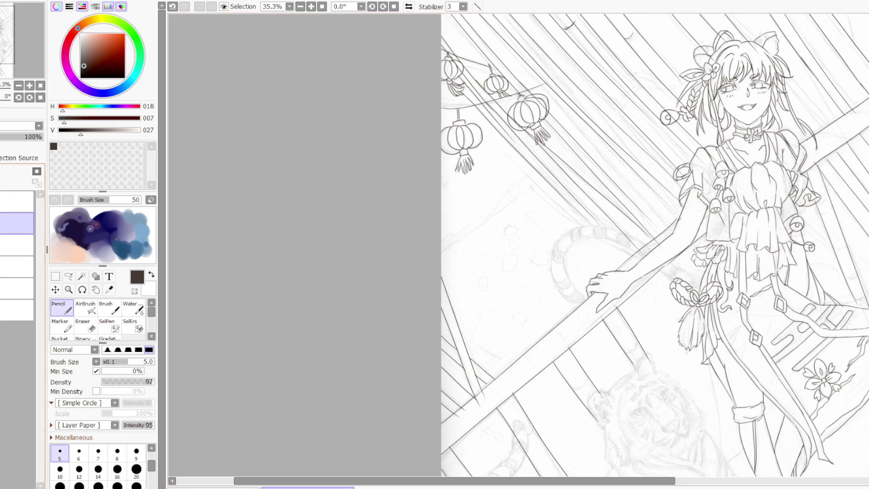
left_click_drag(443, 249, 533, 185)
left_click_drag(435, 247, 526, 177)
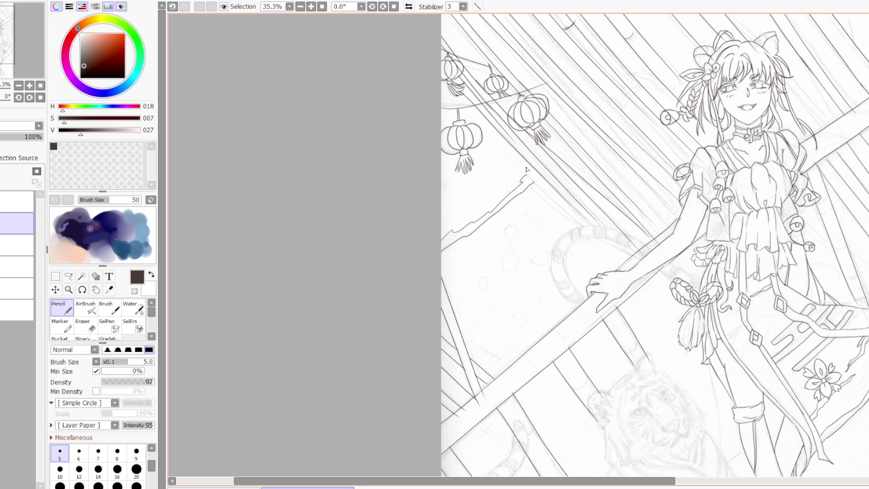
- Switch to the fifth layer in the list and ink the inner curve of the striped tail looping behind the girl's arm
left_click(17, 288)
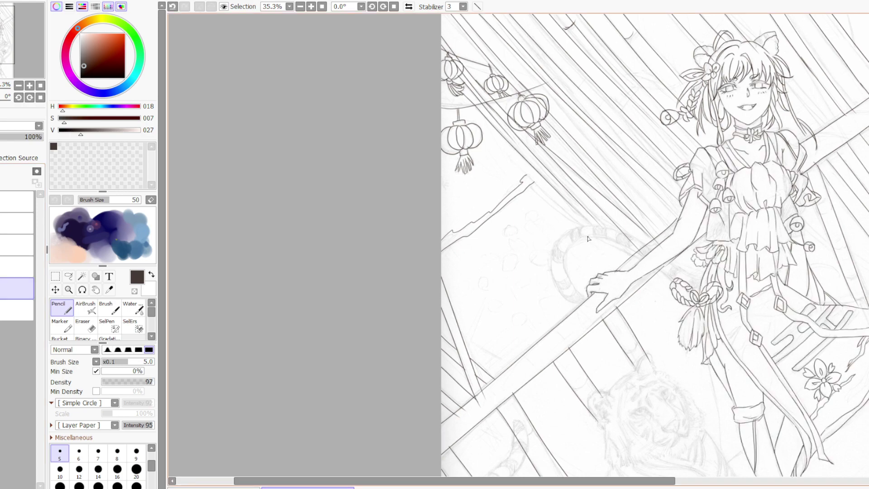
left_click_drag(582, 236, 636, 250)
key("ctrl+z")
key("ctrl+y")
mouse_move(582, 238)
left_mouse_down()
mouse_move(568, 250)
mouse_move(565, 280)
mouse_move(584, 300)
left_mouse_up()
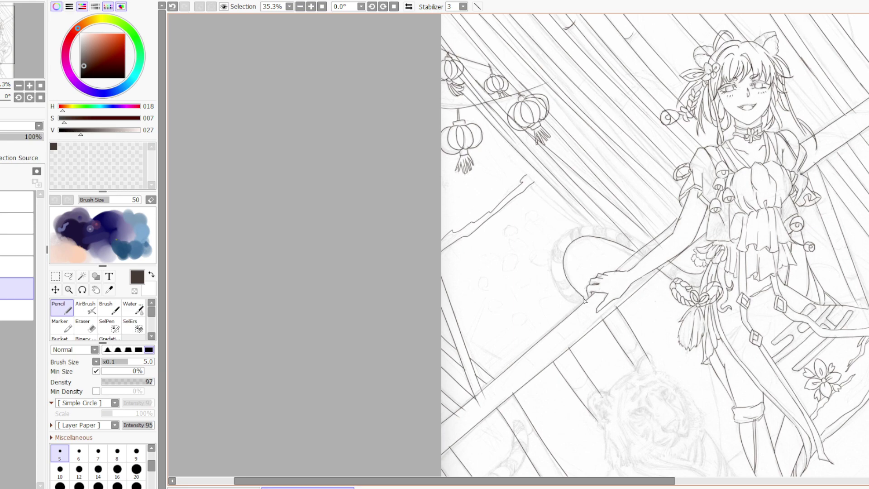
- Ink the looped tail's outer curve and cross stripes, and continue the tail beyond the beam toward the girl's hip
left_click_drag(552, 275, 582, 308)
left_click_drag(577, 227, 647, 247)
mouse_move(579, 227)
left_mouse_down()
mouse_move(554, 248)
mouse_move(553, 277)
left_mouse_up()
mouse_move(624, 230)
left_mouse_down()
mouse_move(629, 250)
mouse_move(628, 229)
mouse_move(605, 236)
mouse_move(597, 225)
mouse_move(596, 237)
mouse_move(577, 216)
mouse_move(581, 236)
mouse_move(573, 227)
mouse_move(576, 238)
mouse_move(557, 240)
mouse_move(562, 251)
mouse_move(559, 242)
mouse_move(550, 252)
mouse_move(562, 262)
mouse_move(553, 279)
mouse_move(566, 277)
mouse_move(556, 288)
mouse_move(570, 286)
mouse_move(573, 301)
left_mouse_up()
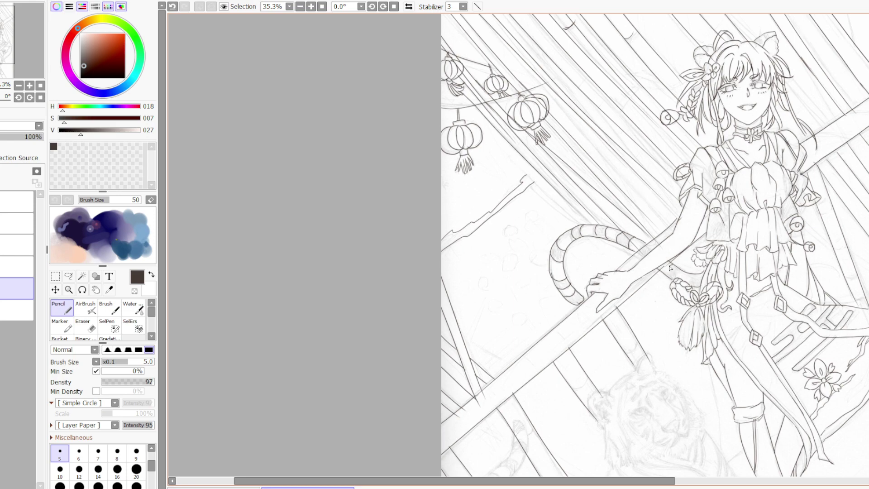
left_click_drag(664, 266, 689, 286)
- Review the line art with the pencil sketch layer hidden, and show the sketch again
scroll(660, 288, "down", 2)
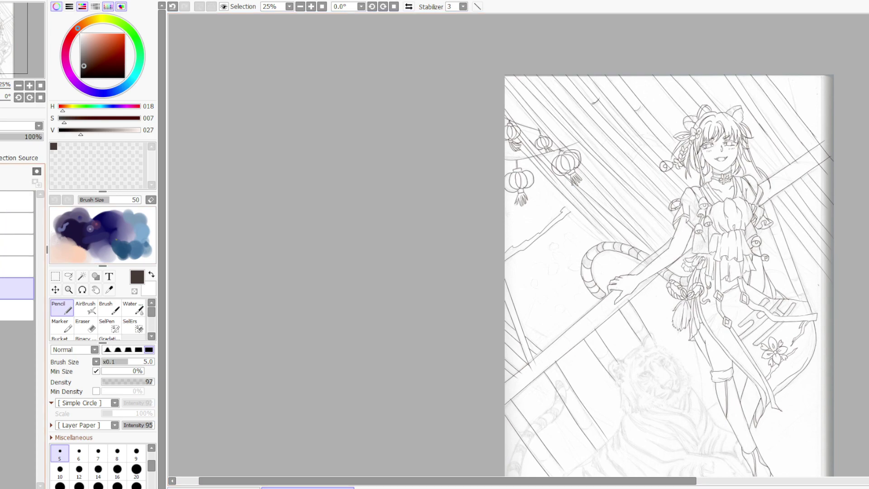
left_click(1, 310)
scroll(517, 241, "down", 1)
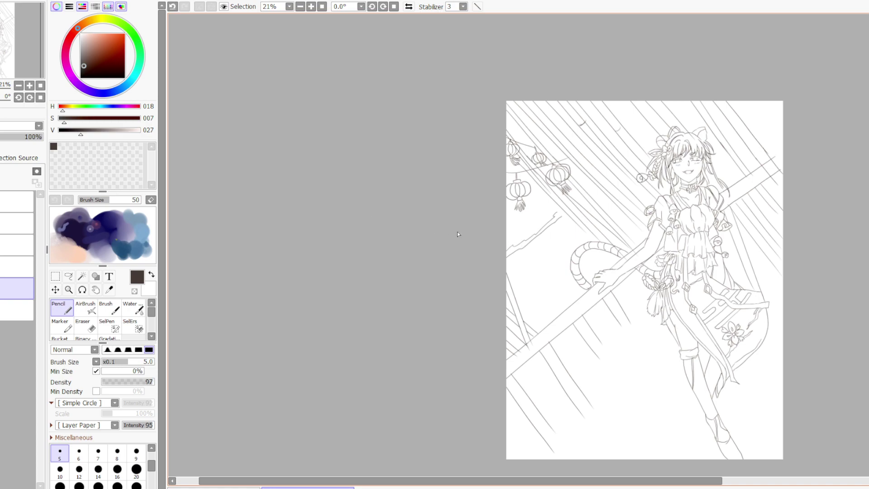
scroll(470, 222, "up", 3)
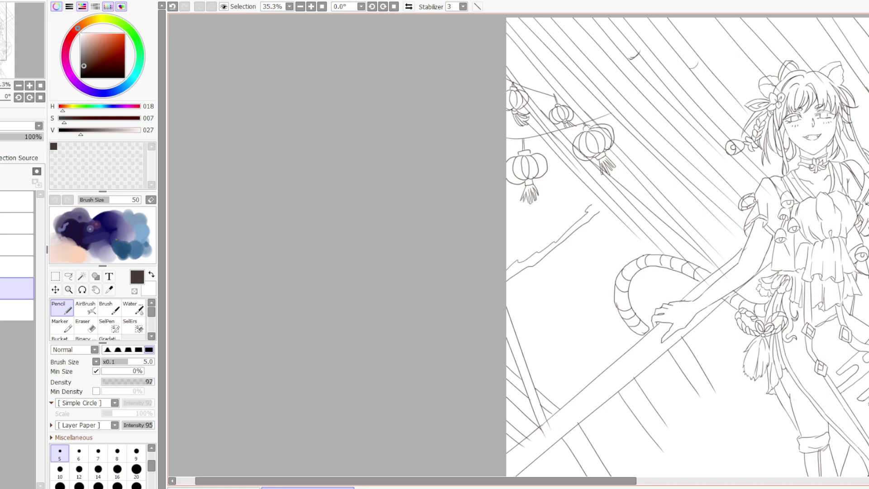
scroll(687, 245, "down", 5)
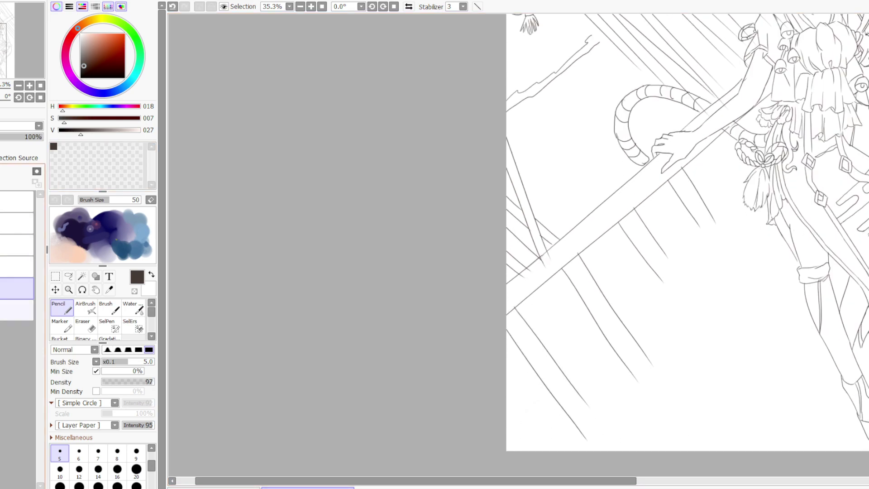
left_click(1, 310)
- Add a new layer and ink the top of the tiger's head and the ragged outlines of both ears
key("ctrl+shift+n")
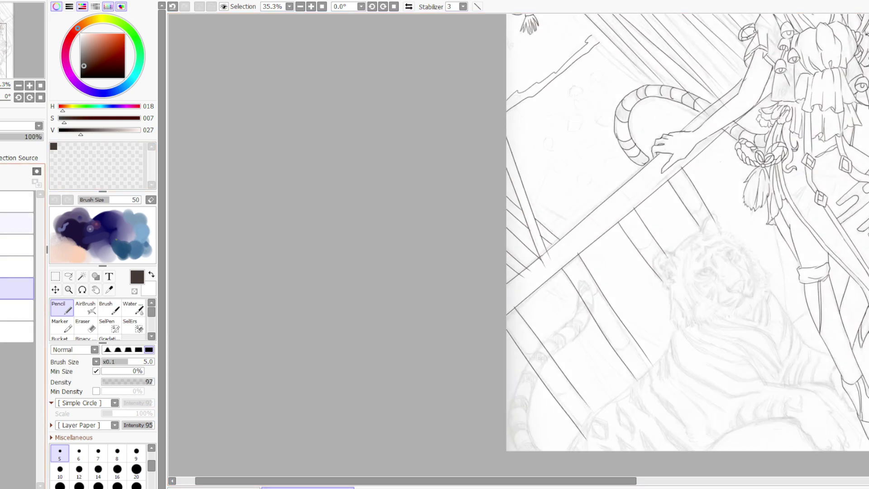
left_click(1, 284)
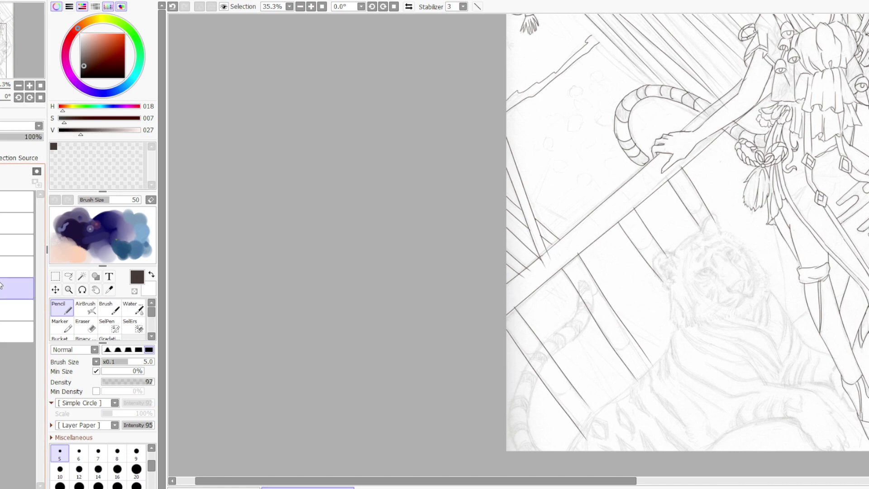
scroll(660, 326, "up", 3)
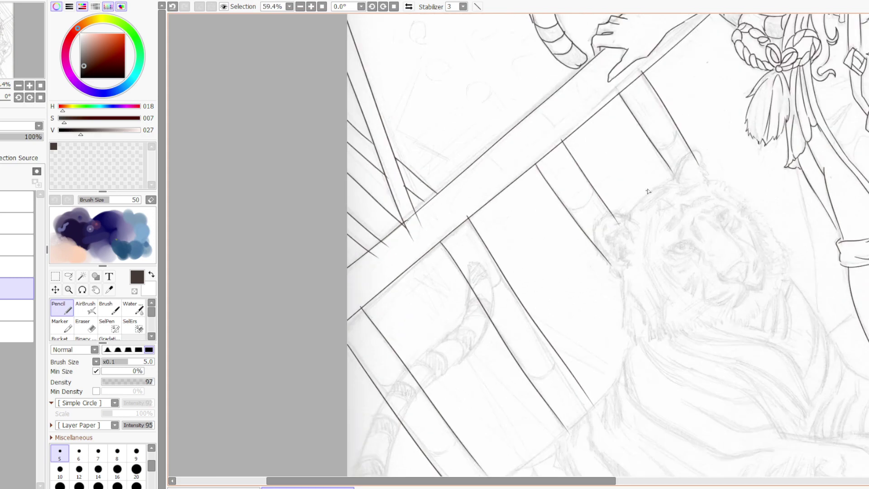
left_click_drag(628, 213, 674, 180)
key("ctrl+z")
mouse_move(631, 212)
left_mouse_down()
mouse_move(683, 173)
mouse_move(682, 157)
mouse_move(702, 157)
mouse_move(692, 153)
mouse_move(677, 180)
mouse_move(703, 168)
mouse_move(706, 180)
left_mouse_up()
mouse_move(632, 218)
left_mouse_down()
mouse_move(605, 213)
mouse_move(592, 239)
mouse_move(618, 269)
left_mouse_up()
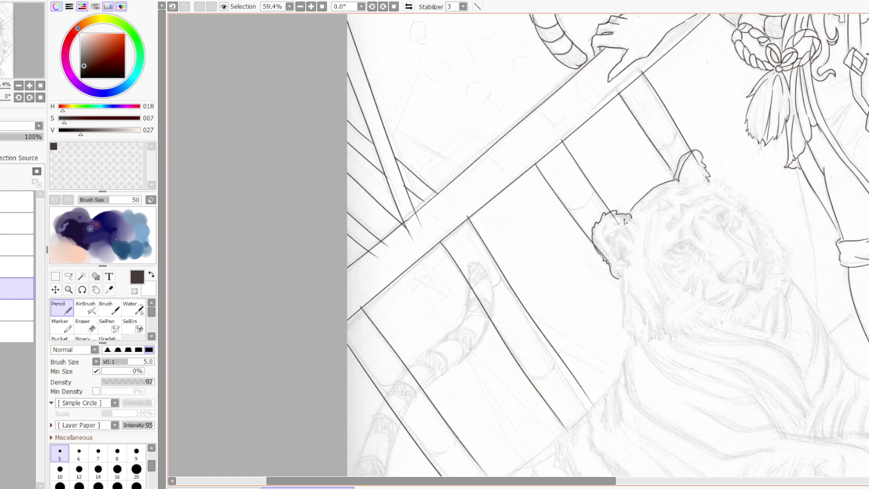
- Ink the tiger's image-left inner ear fur, furry cheek edge and the ragged fur along its forehead
left_click_drag(620, 215, 632, 244)
left_click_drag(620, 281, 630, 337)
left_click_drag(632, 244, 623, 265)
mouse_move(710, 179)
left_mouse_down()
mouse_move(726, 187)
mouse_move(721, 179)
mouse_move(725, 187)
mouse_move(731, 179)
mouse_move(746, 201)
left_mouse_up()
- Ink the tiger's eyes, nose bridge, nose and mouth, redoing the near eye and undoing the last stray stroke
mouse_move(718, 220)
left_mouse_down()
mouse_move(727, 200)
mouse_move(695, 242)
mouse_move(670, 243)
left_mouse_up()
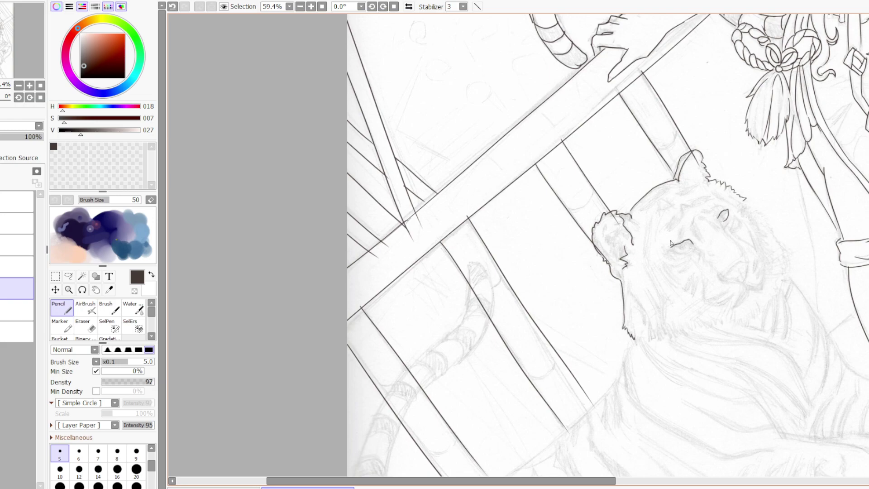
key("ctrl+z")
left_click_drag(687, 242, 670, 252)
mouse_move(719, 217)
left_mouse_down()
mouse_move(740, 251)
mouse_move(746, 242)
mouse_move(725, 282)
left_mouse_up()
mouse_move(741, 250)
left_mouse_down()
mouse_move(744, 282)
mouse_move(730, 283)
mouse_move(744, 282)
mouse_move(749, 264)
mouse_move(723, 281)
left_mouse_up()
left_click_drag(736, 236, 753, 260)
mouse_move(703, 281)
left_mouse_down()
mouse_move(705, 302)
mouse_move(746, 297)
mouse_move(734, 308)
mouse_move(766, 282)
left_mouse_up()
key("ctrl+z")
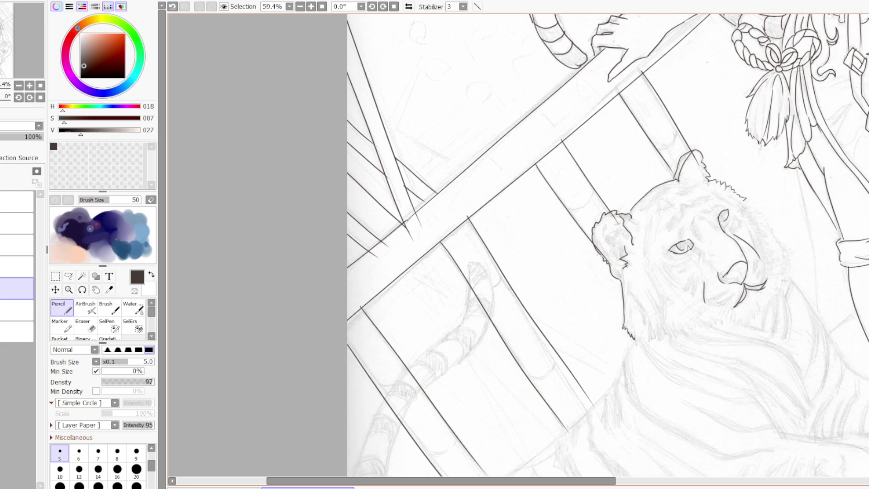
- Ink the irises in both of the tiger's eyes and the ragged fur down the far side of its face
left_click_drag(688, 247, 686, 236)
mouse_move(724, 213)
left_mouse_down()
mouse_move(720, 218)
mouse_move(726, 212)
left_mouse_up()
mouse_move(742, 209)
left_mouse_down()
mouse_move(751, 203)
mouse_move(763, 219)
left_mouse_up()
left_click_drag(764, 221, 784, 249)
- Outline the tiger's cheek and nose-bridge markings and the stripes across its forehead and crown
left_click_drag(694, 275, 688, 288)
left_click_drag(692, 221, 695, 240)
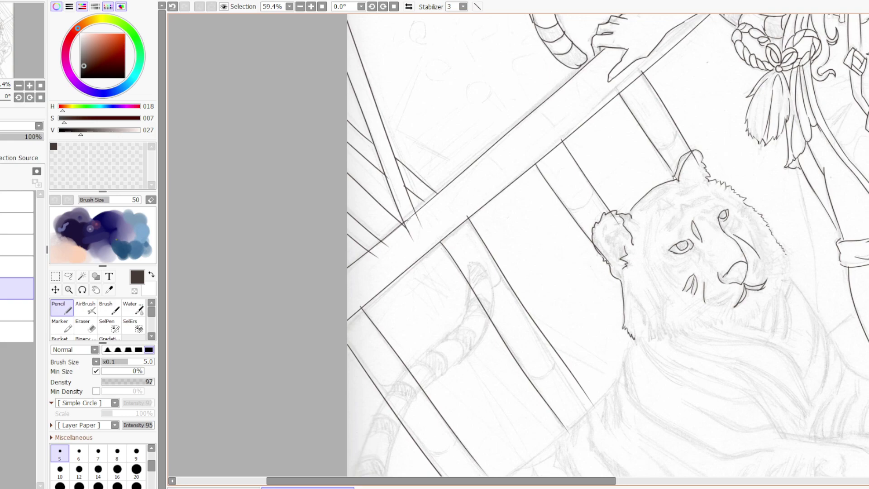
mouse_move(683, 204)
left_mouse_down()
mouse_move(664, 228)
mouse_move(680, 205)
mouse_move(666, 226)
mouse_move(712, 195)
left_mouse_up()
mouse_move(638, 216)
left_mouse_down()
mouse_move(674, 185)
mouse_move(637, 212)
left_mouse_up()
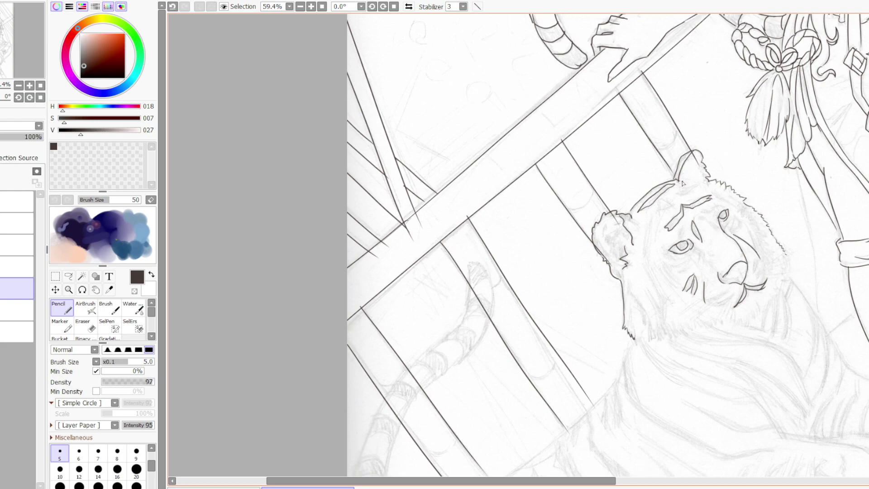
- Ink the ragged fur under the tiger's chin and far cheek, the marking beside the nose, and the lower lip
mouse_move(654, 333)
left_mouse_down()
mouse_move(649, 343)
mouse_move(669, 336)
left_mouse_up()
left_click_drag(732, 319, 674, 336)
mouse_move(758, 304)
left_mouse_down()
mouse_move(747, 323)
mouse_move(730, 319)
left_mouse_up()
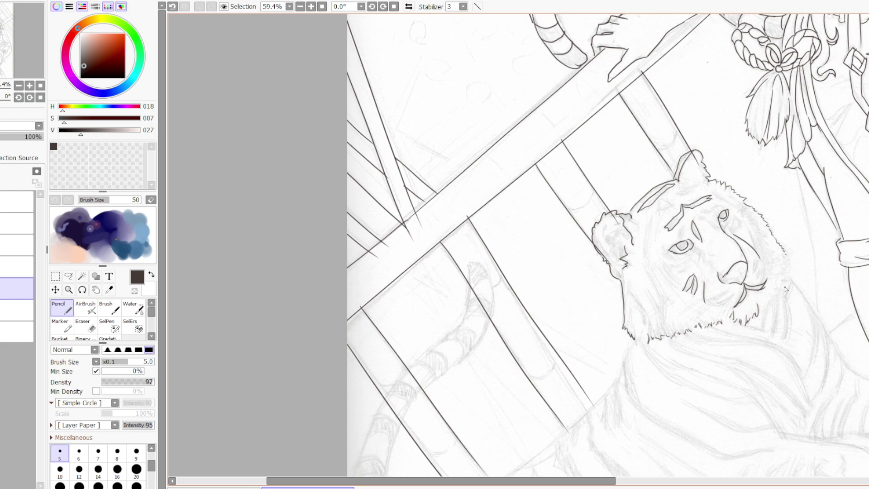
left_click_drag(782, 284, 776, 292)
mouse_move(759, 256)
left_mouse_down()
mouse_move(751, 275)
mouse_move(758, 279)
mouse_move(761, 260)
left_mouse_up()
mouse_move(706, 301)
left_mouse_down()
mouse_move(726, 291)
mouse_move(702, 302)
mouse_move(732, 288)
mouse_move(706, 304)
mouse_move(714, 307)
mouse_move(741, 276)
left_mouse_up()
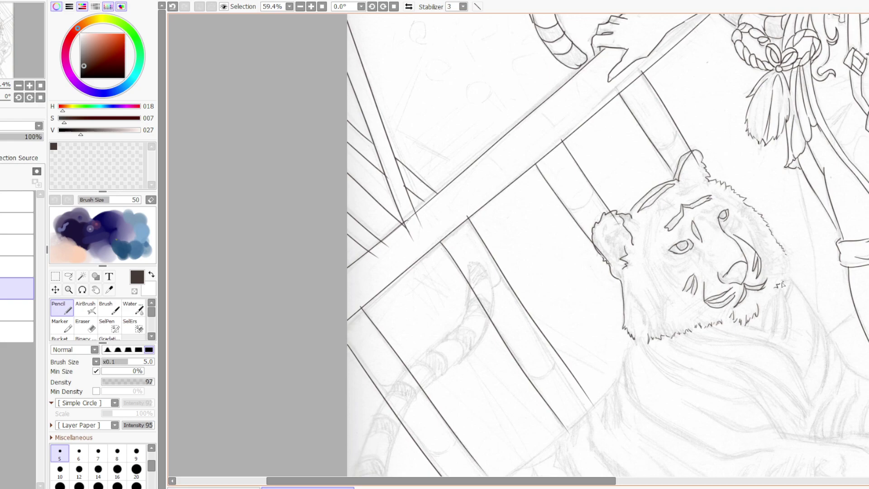
- Ink the far side of the tiger's neck, the inner foreleg line and the long back outline down to the canvas edge
left_click_drag(788, 269, 846, 367)
left_click_drag(737, 386, 786, 438)
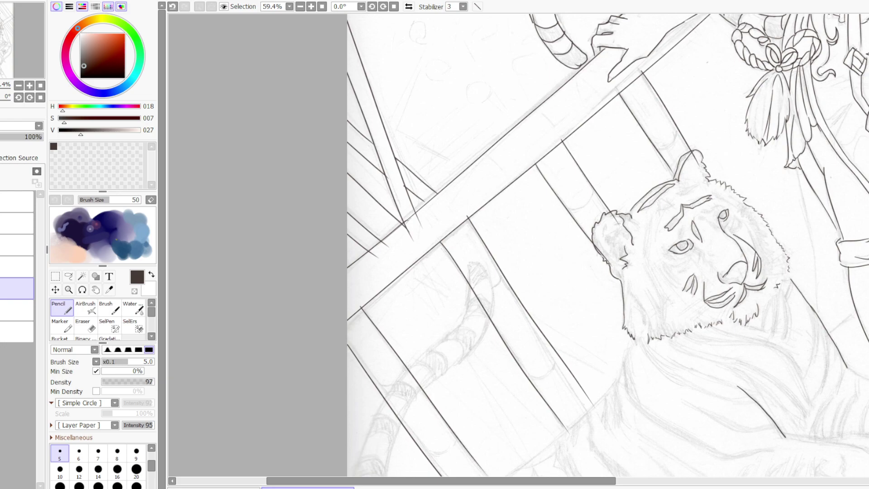
scroll(793, 337, "down", 2)
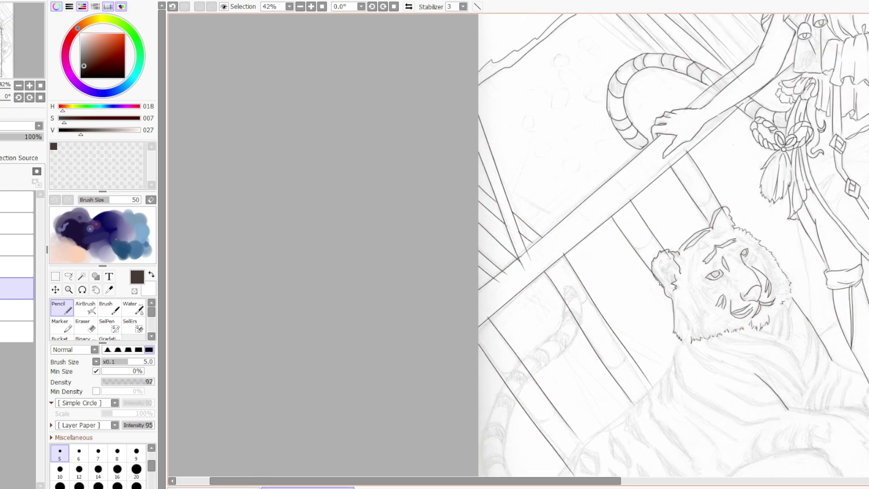
scroll(732, 267, "down", 3)
scroll(731, 267, "up", 1)
scroll(731, 262, "up", 2)
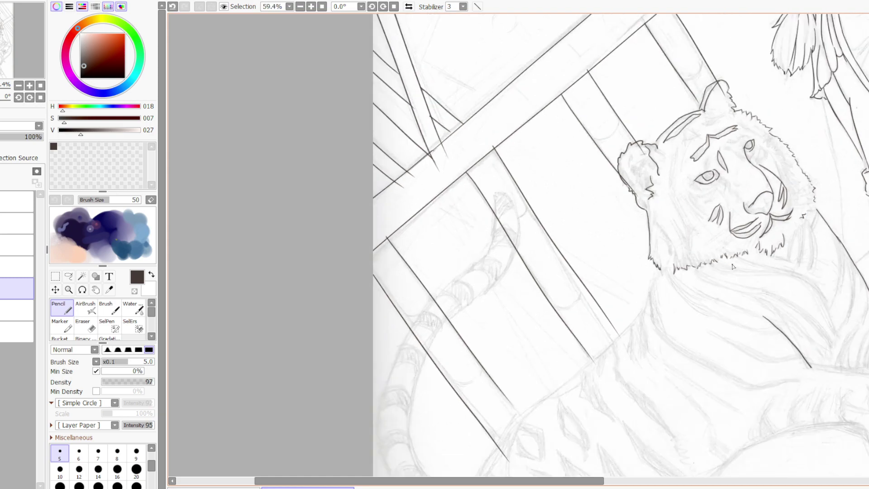
scroll(734, 267, "down", 1)
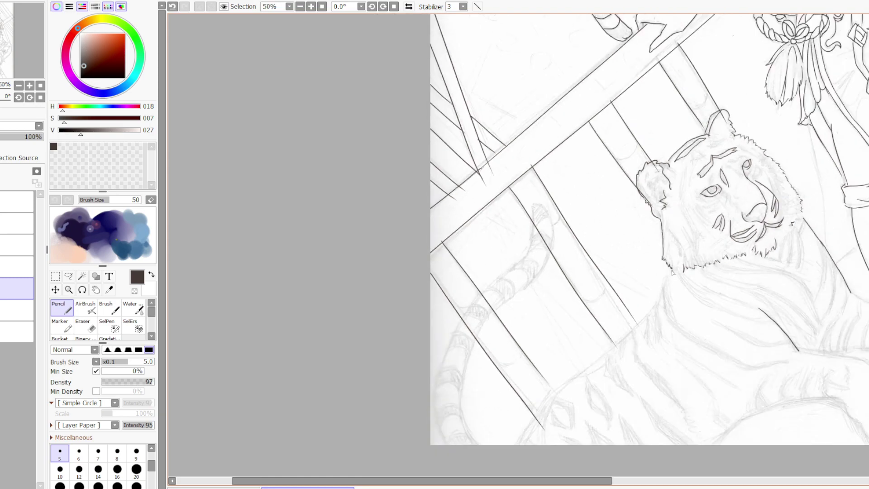
mouse_move(672, 272)
left_mouse_down()
mouse_move(644, 319)
mouse_move(598, 358)
mouse_move(605, 361)
mouse_move(542, 402)
mouse_move(519, 443)
left_mouse_up()
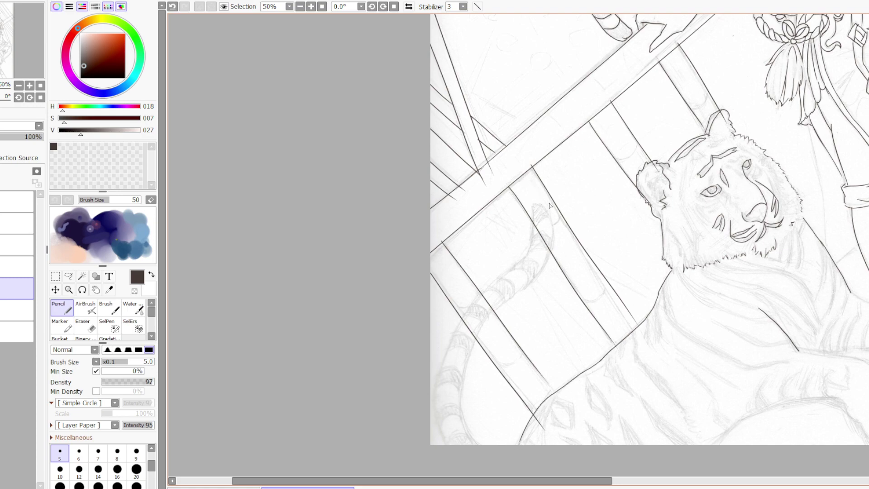
- Ink both edges of the tiger's raised tail and the curved stripe bands along its whole length
mouse_move(536, 203)
left_mouse_down()
mouse_move(545, 258)
mouse_move(490, 319)
mouse_move(465, 371)
mouse_move(461, 411)
mouse_move(471, 443)
left_mouse_up()
mouse_move(537, 206)
left_mouse_down()
mouse_move(528, 248)
mouse_move(458, 328)
mouse_move(433, 386)
mouse_move(449, 448)
left_mouse_up()
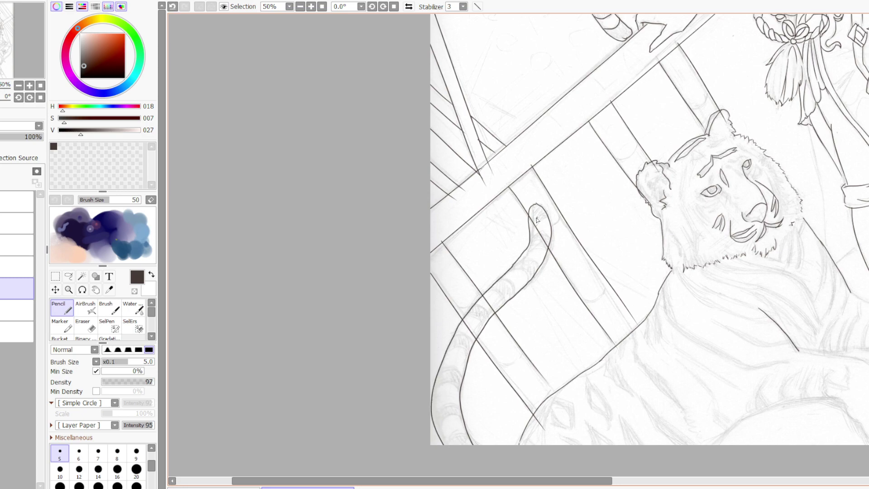
left_click_drag(530, 219, 551, 220)
key("ctrl+z")
mouse_move(551, 220)
left_mouse_down()
mouse_move(530, 240)
mouse_move(549, 242)
mouse_move(528, 248)
mouse_move(546, 254)
mouse_move(530, 278)
mouse_move(502, 279)
mouse_move(515, 291)
mouse_move(492, 288)
mouse_move(507, 303)
mouse_move(482, 302)
mouse_move(492, 314)
mouse_move(485, 306)
mouse_move(467, 316)
mouse_move(484, 325)
mouse_move(467, 347)
left_mouse_up()
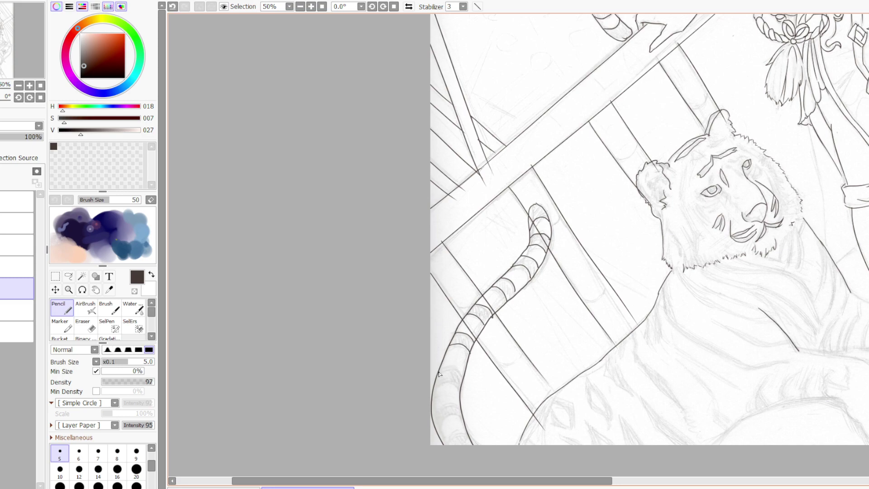
mouse_move(439, 375)
left_mouse_down()
mouse_move(461, 371)
mouse_move(459, 385)
left_mouse_up()
mouse_move(433, 418)
left_mouse_down()
mouse_move(451, 404)
mouse_move(460, 410)
mouse_move(445, 420)
mouse_move(463, 417)
left_mouse_up()
left_click_drag(444, 446, 467, 437)
- Ink the curved underside of the tiger's outstretched foreleg and erase the overlapping line at its bend
mouse_move(835, 400)
left_mouse_down()
mouse_move(778, 403)
mouse_move(729, 437)
left_mouse_up()
left_click_drag(834, 404, 868, 440)
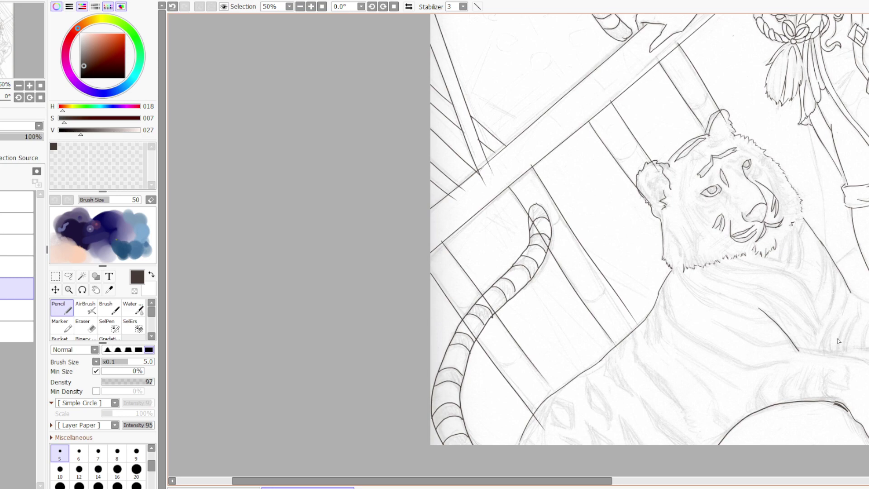
key("e")
left_click_drag(836, 406, 843, 411)
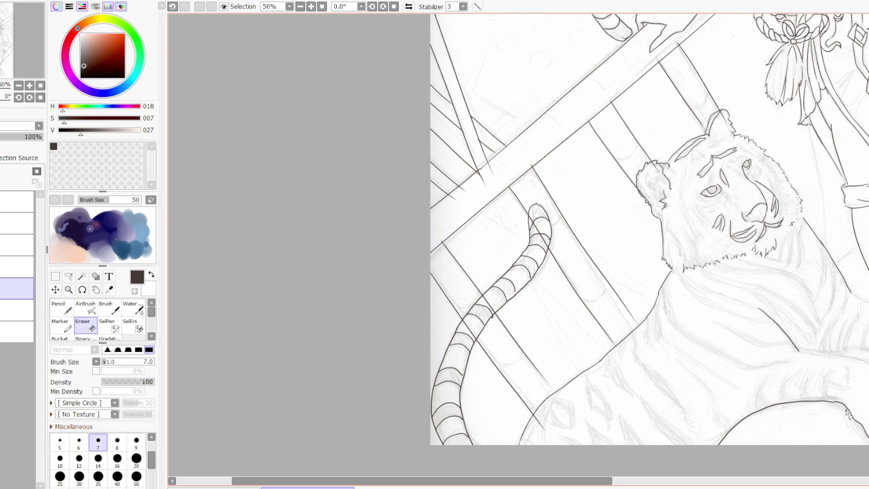
key("n")
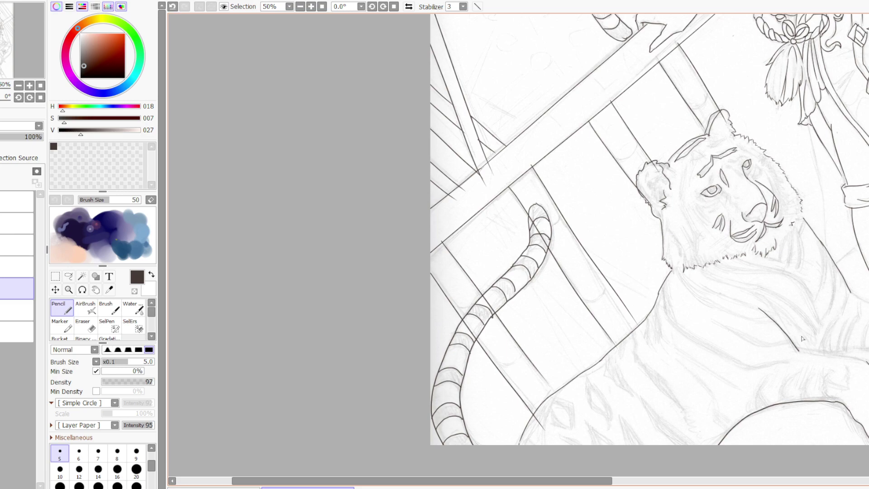
- Ink the upper edge of the tiger's near foreleg and extend its far shoulder outline, comparing the strokes with undo and redo
mouse_move(795, 350)
left_mouse_down()
mouse_move(866, 362)
mouse_move(868, 350)
left_mouse_up()
key("ctrl+z")
left_click_drag(850, 291, 868, 301)
key("ctrl+z")
key("ctrl+y")
key("ctrl+z")
key("ctrl+y")
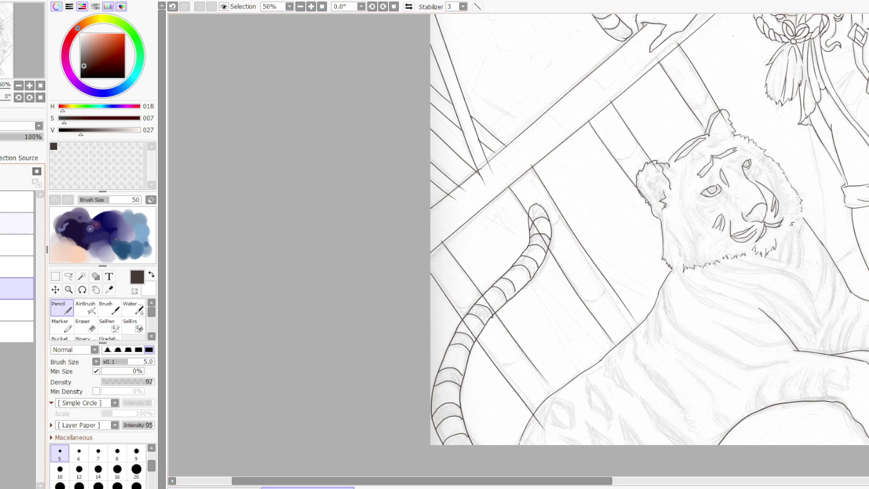
- Identify the beam's line layer by toggling it, ink the short background line beside the girl's leg, and return to the tiger layer
left_click(16, 223)
left_click(1, 223)
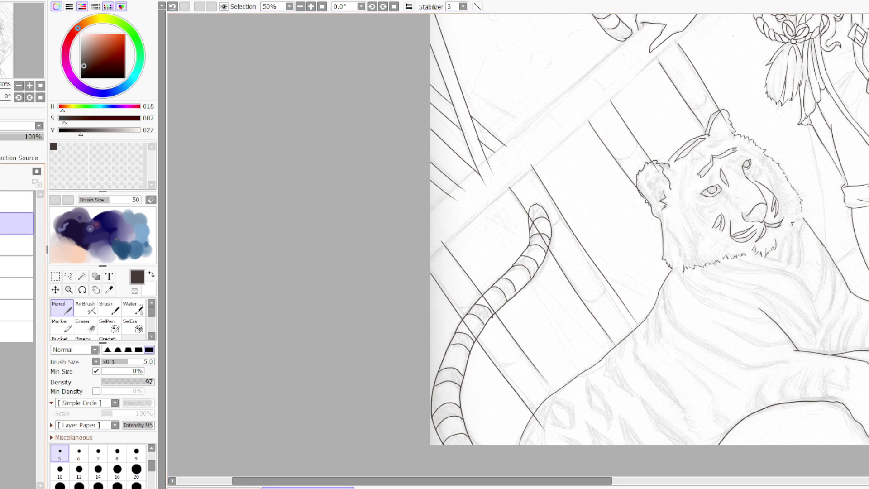
key("ctrl+z")
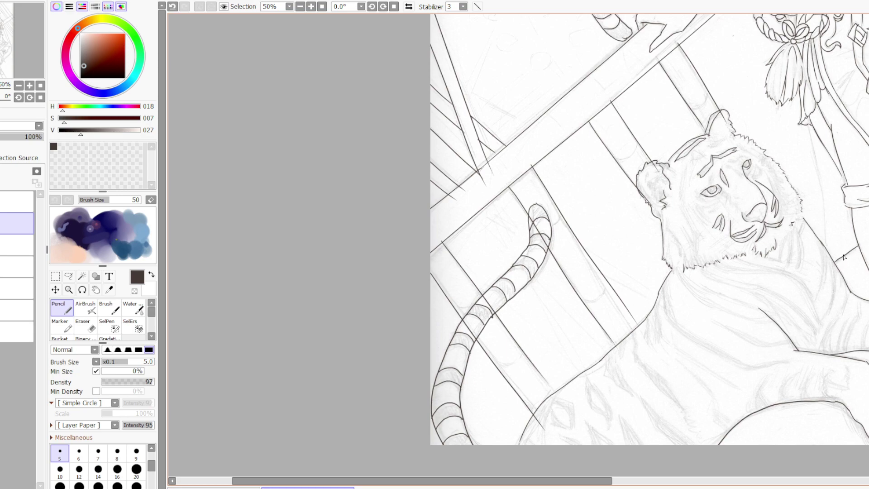
left_click(2, 292)
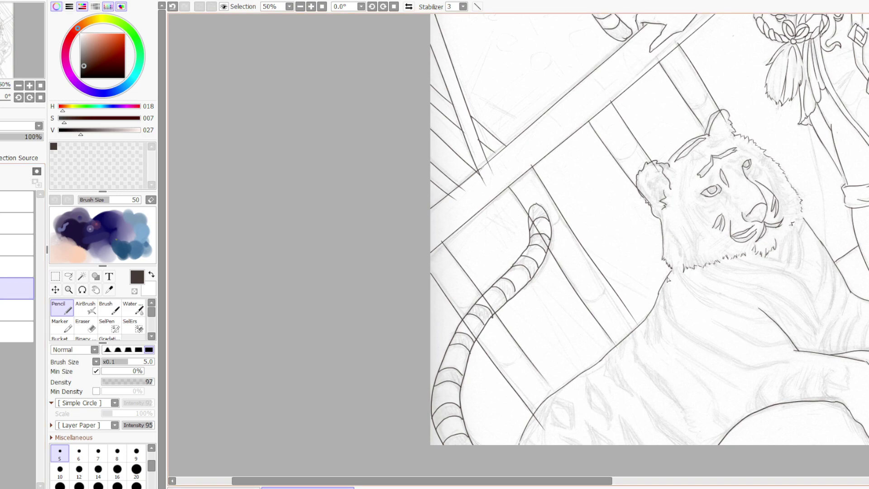
- Ink the tiger's near shoulder with two curved lines running from the neck down to the foreleg
mouse_move(670, 275)
left_mouse_down()
mouse_move(676, 321)
mouse_move(710, 348)
left_mouse_up()
mouse_move(663, 284)
left_mouse_down()
mouse_move(667, 319)
mouse_move(745, 368)
left_mouse_up()
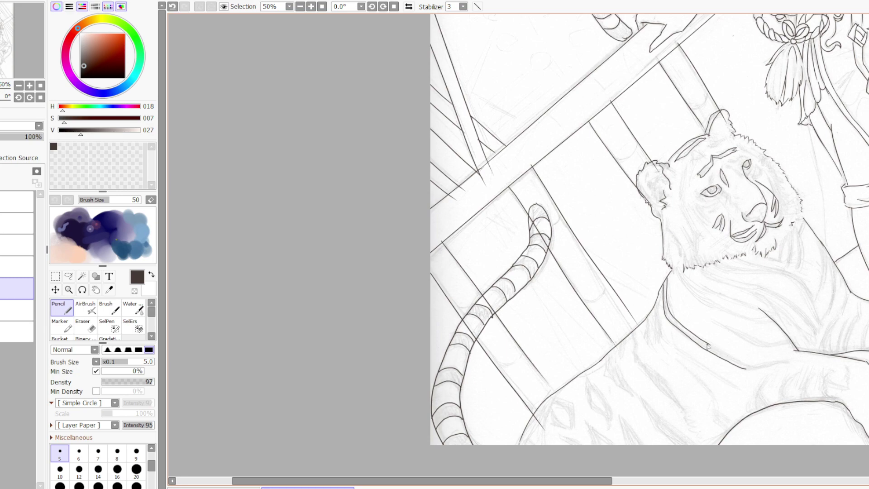
mouse_move(708, 346)
left_mouse_down()
mouse_move(751, 370)
mouse_move(789, 361)
left_mouse_up()
- Review the tiger against the whole composition, with its line layer hidden and shown
scroll(786, 293, "down", 2)
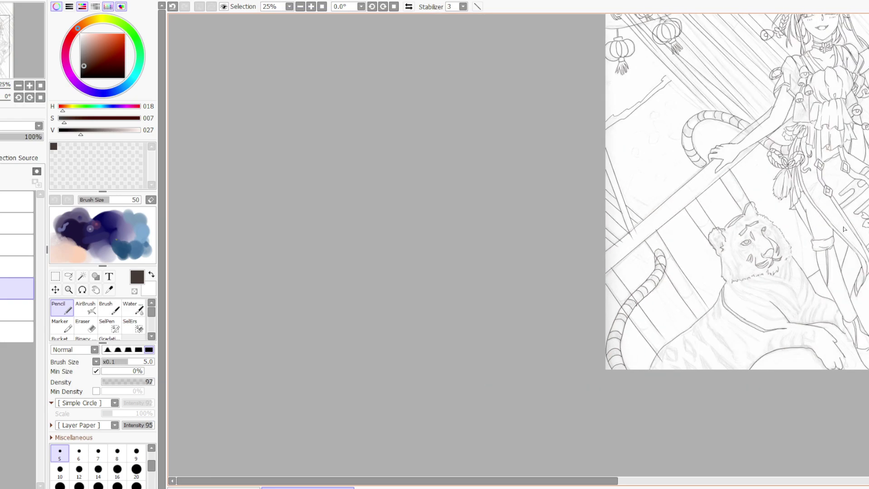
scroll(760, 199, "up", 4)
scroll(780, 211, "down", 1)
scroll(781, 211, "down", 1)
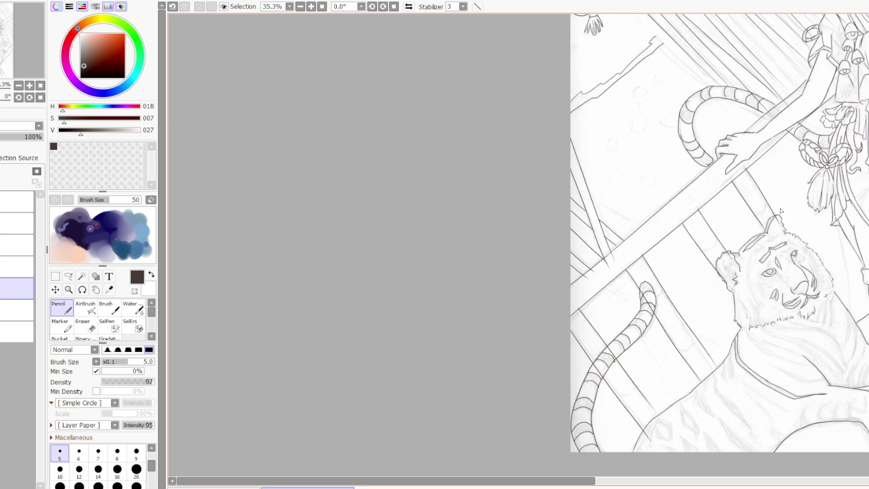
scroll(780, 211, "up", 1)
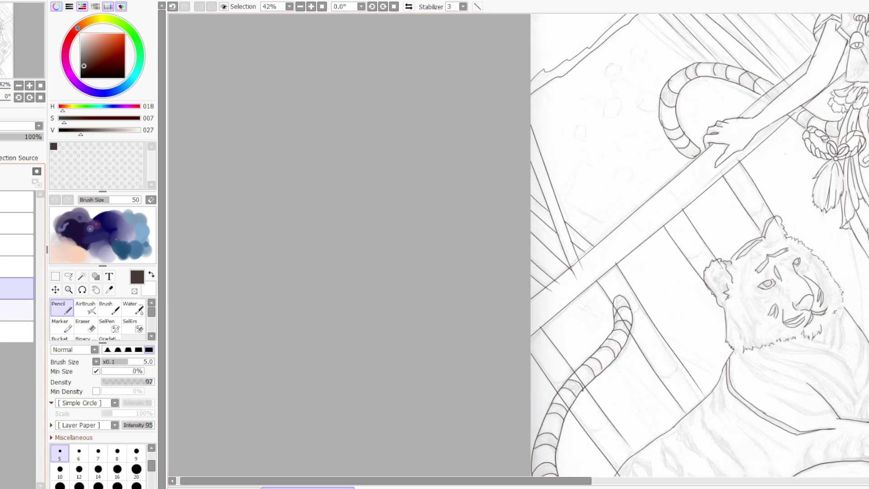
left_click(0, 288)
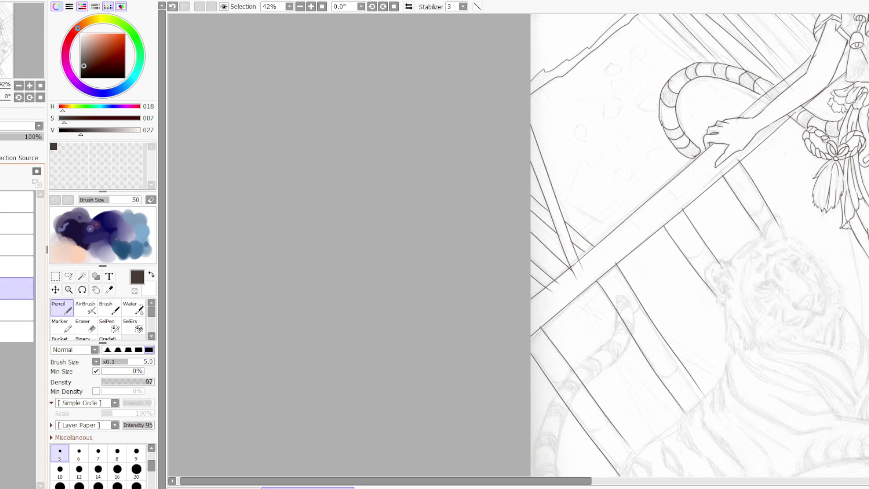
left_click(1, 288)
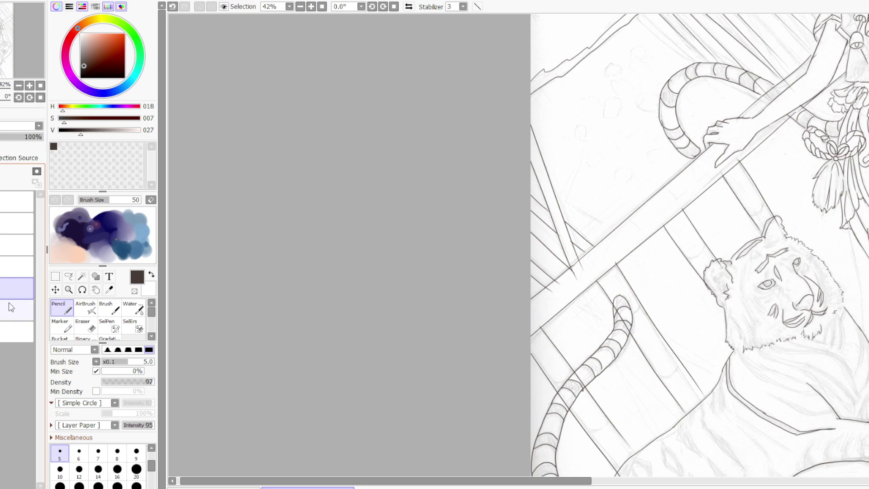
- Erase the tiger's far eye and redraw it in a narrower shape
scroll(390, 340, "up", 3)
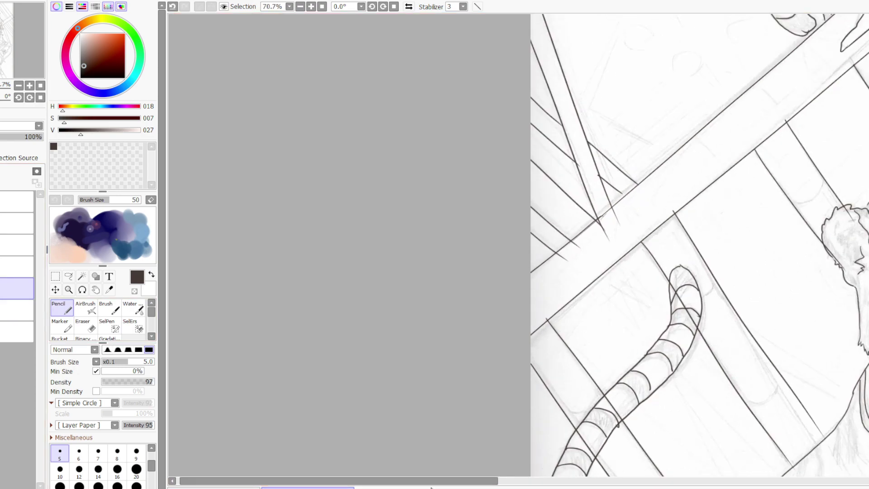
left_click_drag(435, 480, 632, 481)
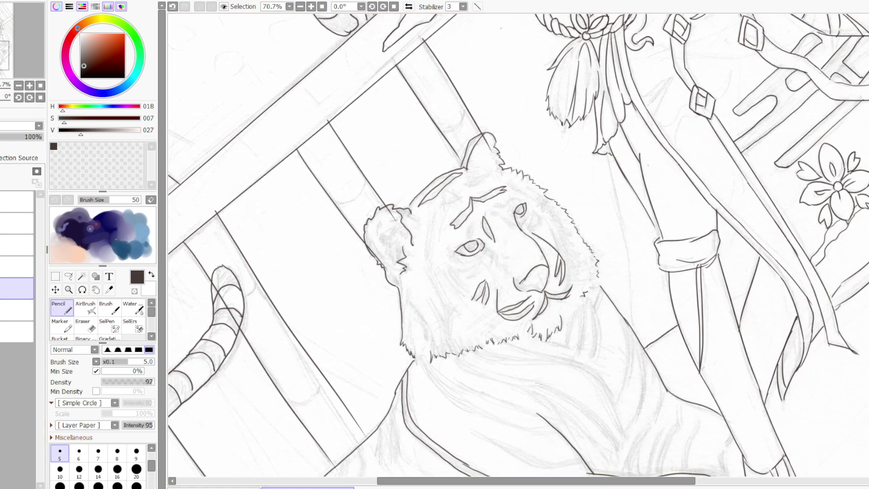
key("e")
mouse_move(523, 208)
left_mouse_down()
mouse_move(521, 220)
mouse_move(523, 203)
left_mouse_up()
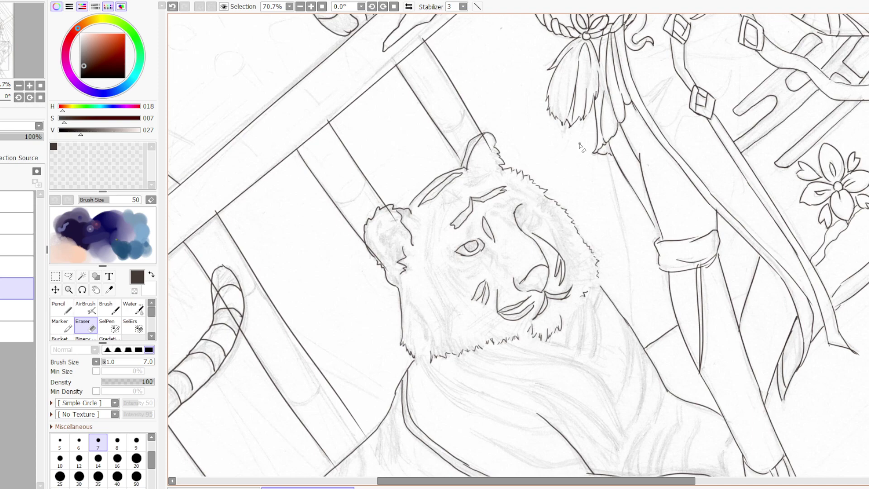
mouse_move(522, 203)
left_mouse_down()
mouse_move(513, 211)
mouse_move(518, 223)
left_mouse_up()
key("n")
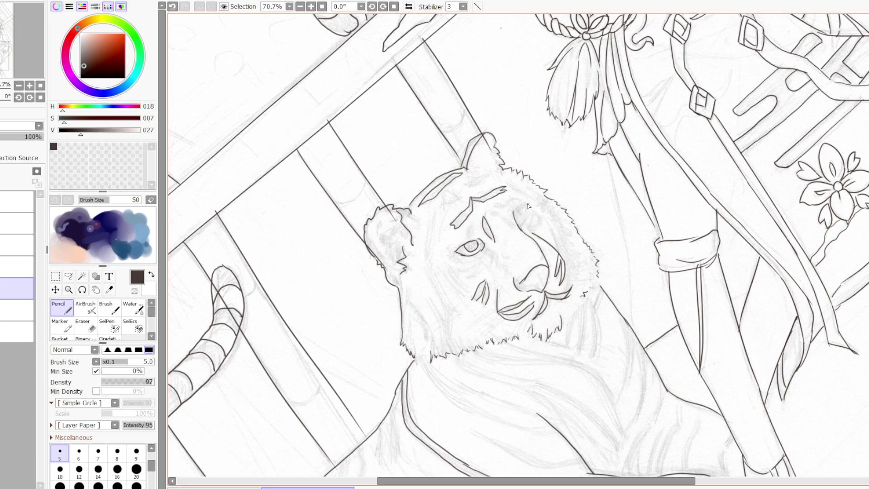
mouse_move(526, 213)
left_mouse_down()
mouse_move(519, 223)
mouse_move(521, 206)
left_mouse_up()
- Lower the tiger line layer's opacity to 48% and compare the drawing with that layer hidden and shown
key("Delete")
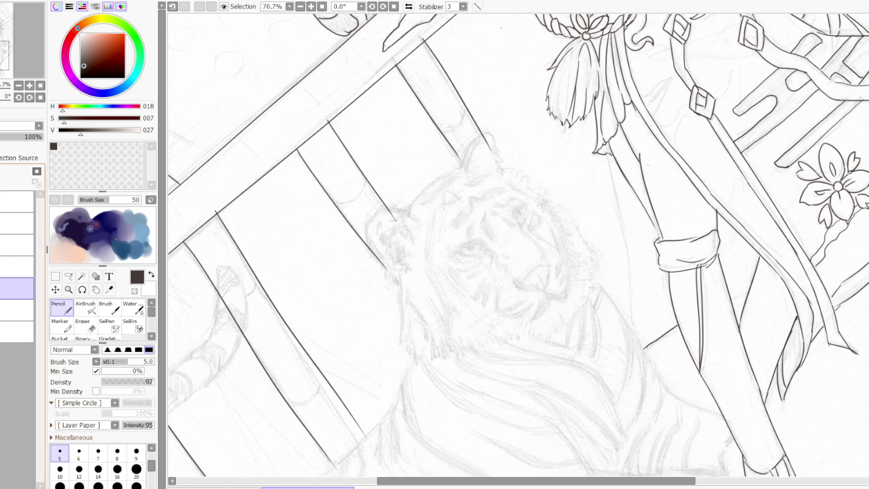
key("ctrl+z")
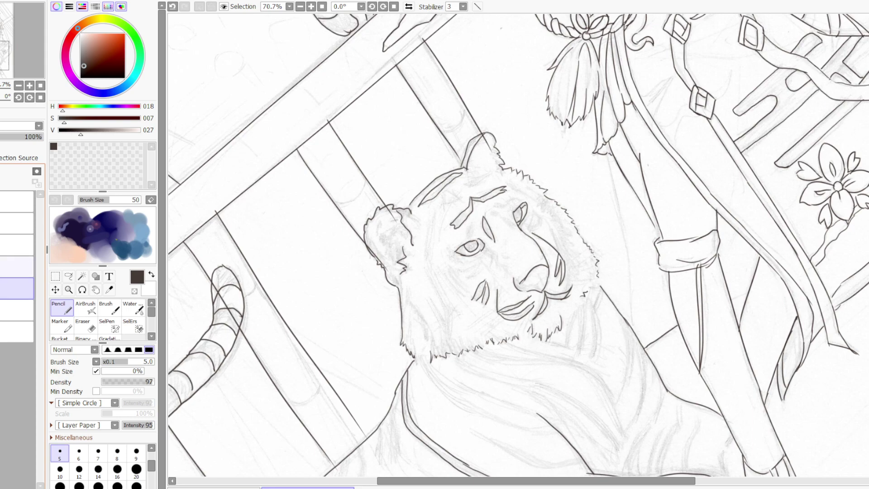
left_click(1, 267)
left_click(2, 267)
left_click_drag(19, 136, 2, 134)
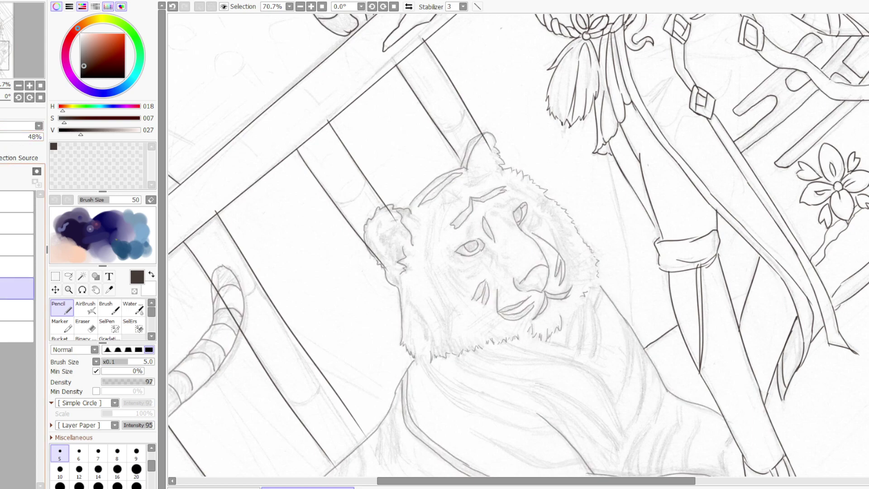
left_click(2, 288)
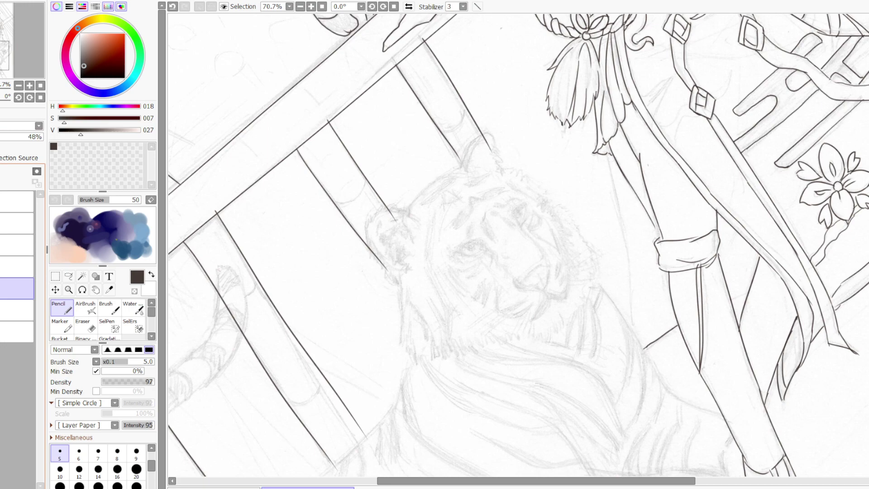
key("ctrl+z")
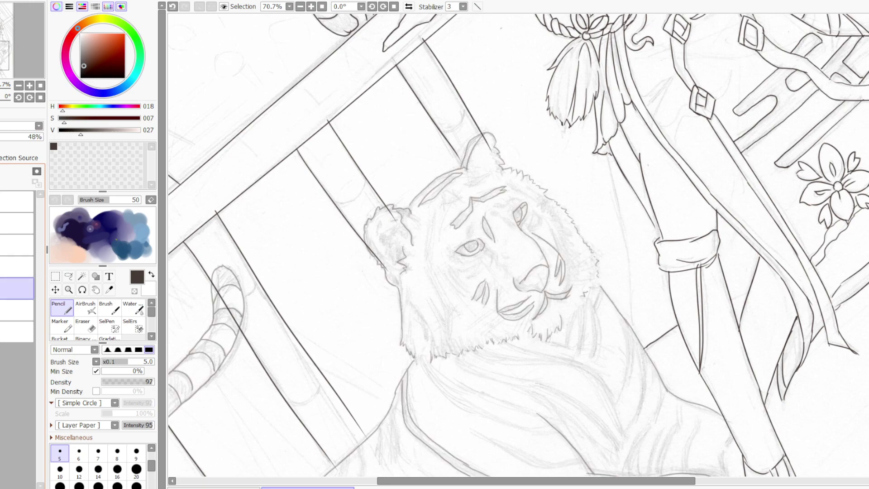
key("ctrl+y")
key("ctrl+z")
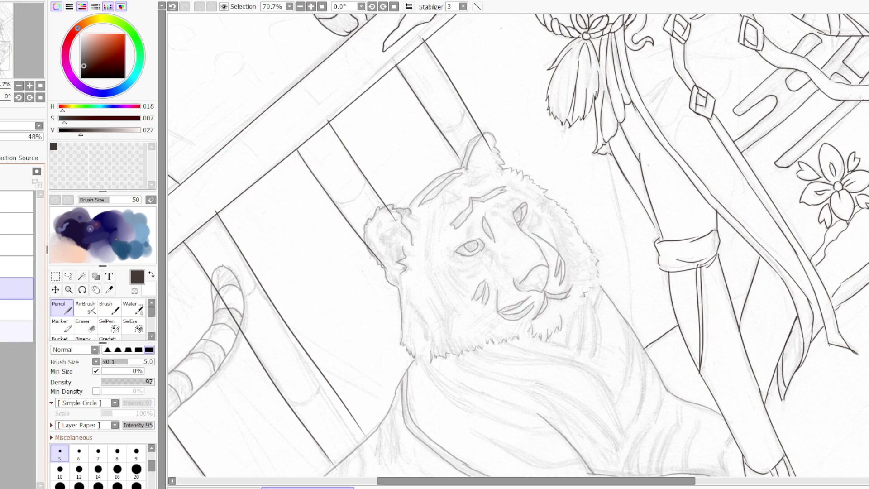
- Select the pencil sketch layer and raise its opacity to 86%
left_click(17, 331)
left_click(21, 138)
left_click_drag(21, 141, 29, 138)
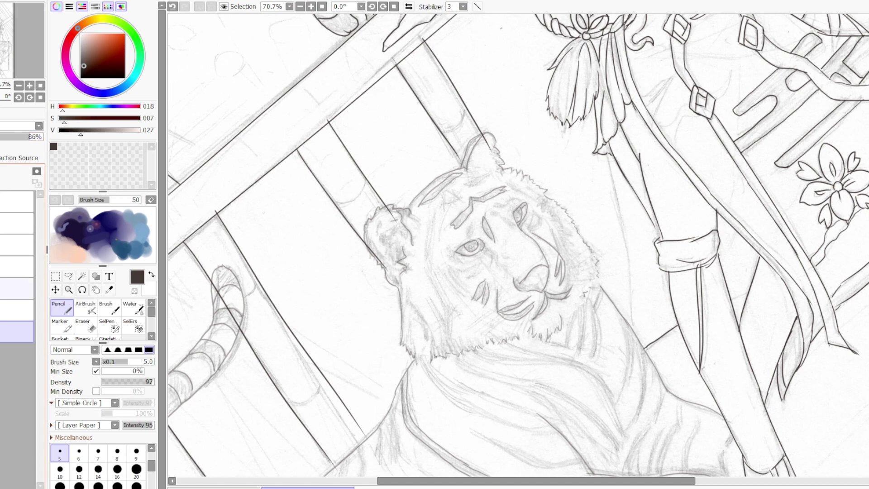
- Select the tiger line layer and darken the near eye's upper lid and outer corner with the Pencil
key("ctrl+y")
left_click(1, 289)
left_click(17, 288)
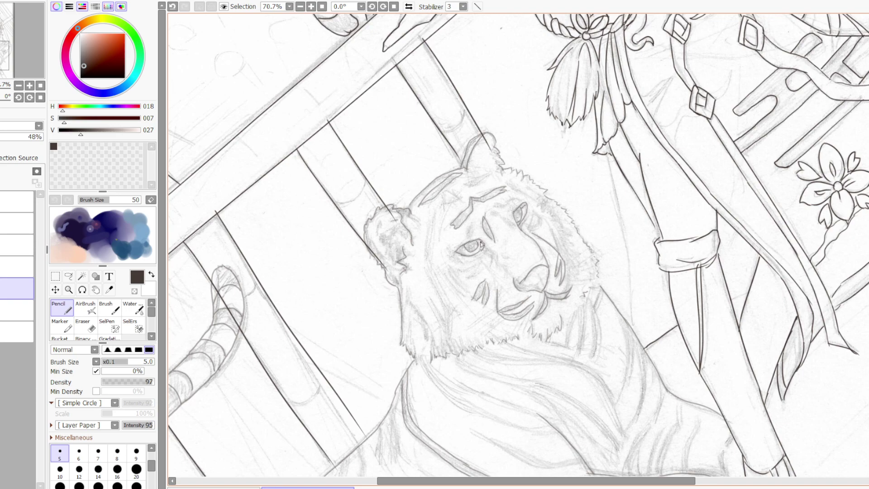
left_click_drag(477, 243, 478, 238)
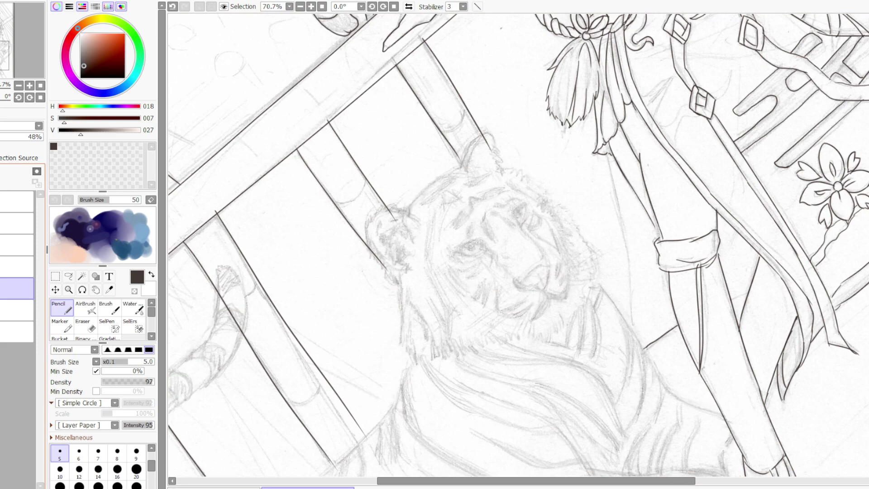
key("ctrl+z")
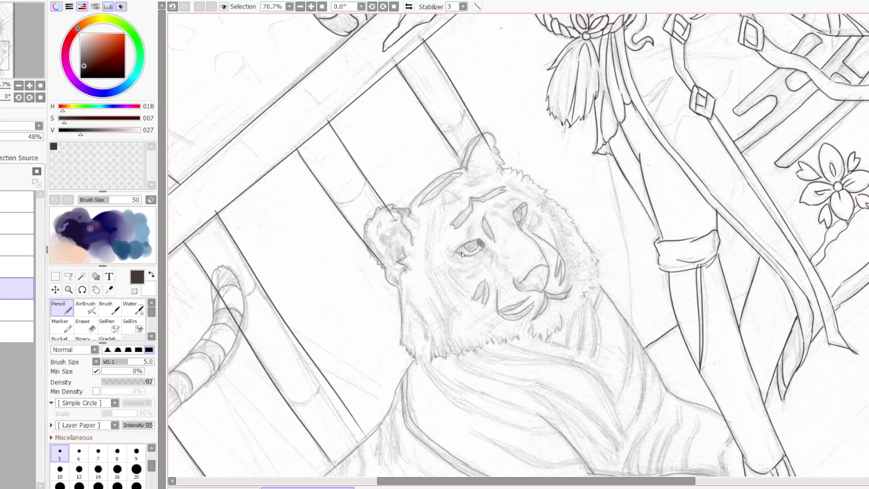
mouse_move(460, 252)
left_mouse_down()
mouse_move(465, 244)
mouse_move(459, 251)
left_mouse_up()
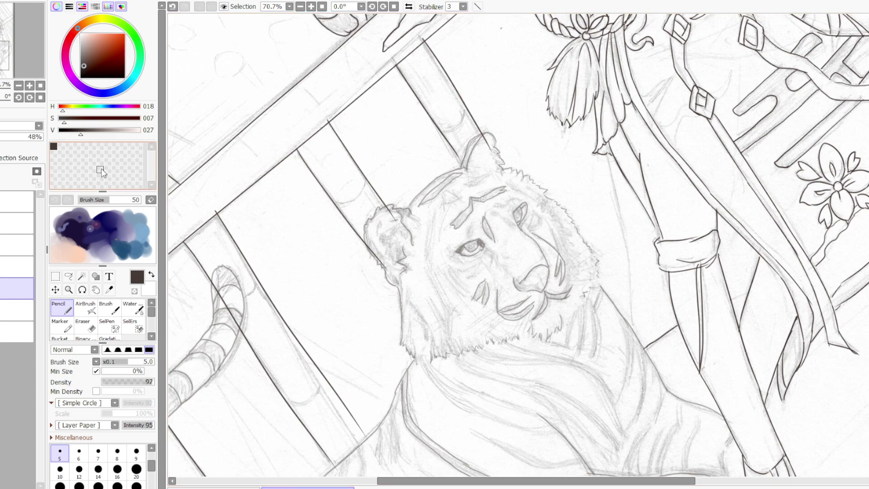
- Refine the tiger's near eye with small Pencil and Eraser touches, checking it against the sketch with the line layer hidden and shown
left_click(1, 288)
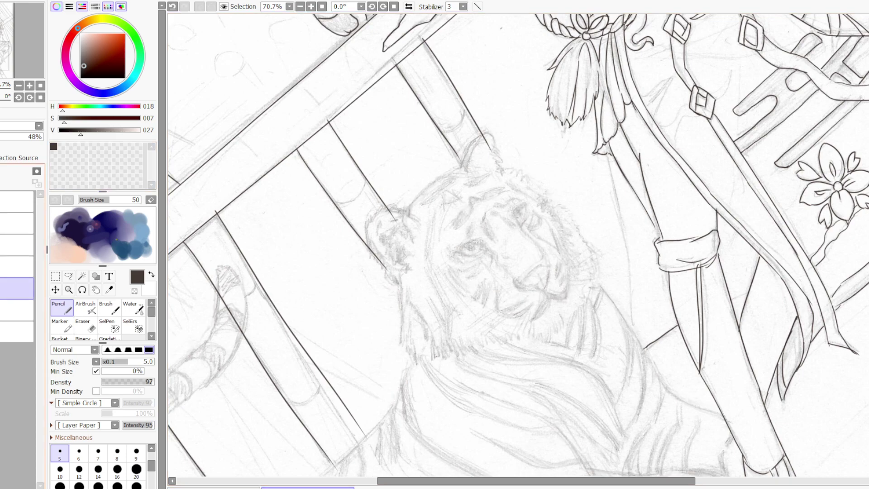
key("ctrl+y")
key("ctrl+z")
key("ctrl+y")
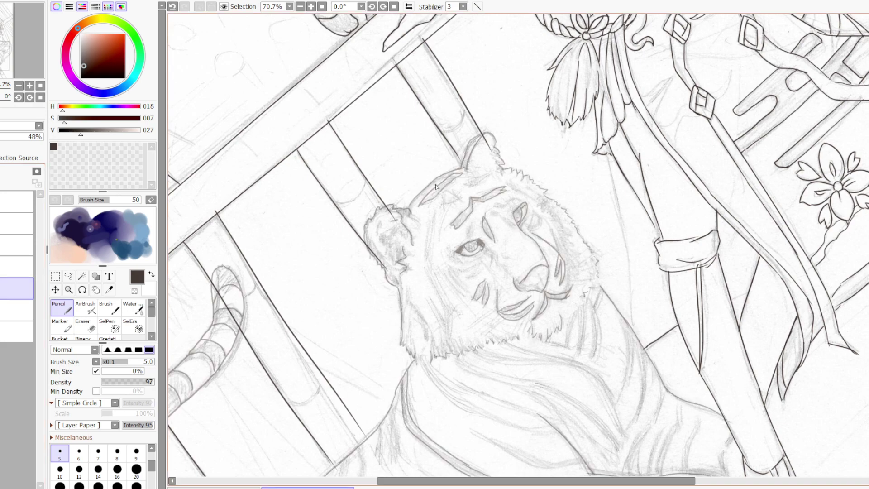
key("e")
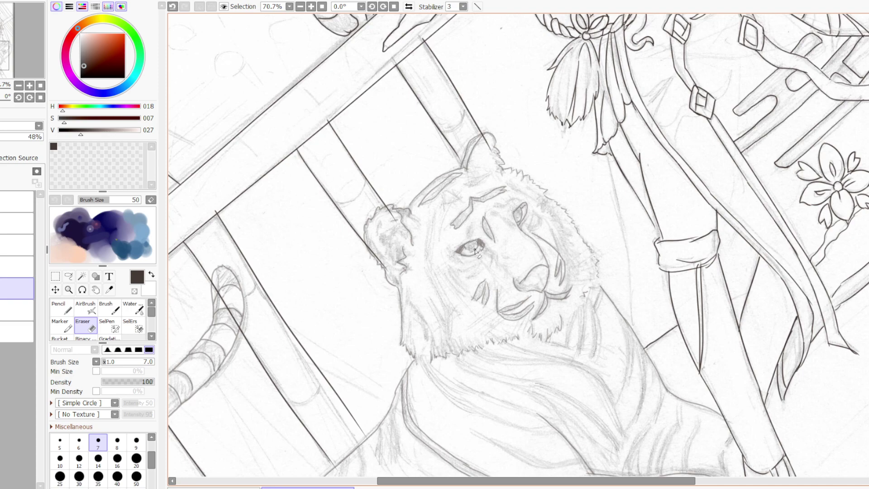
key("n")
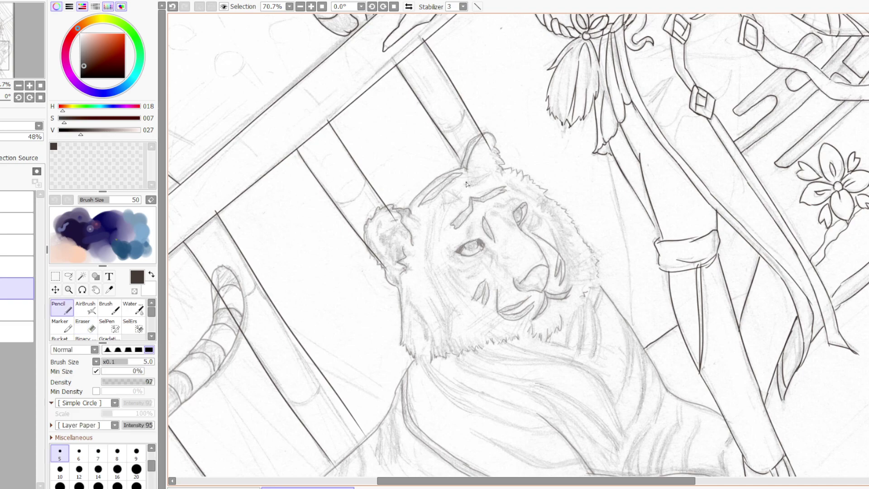
mouse_move(467, 249)
left_mouse_down()
mouse_move(475, 228)
mouse_move(475, 248)
left_mouse_up()
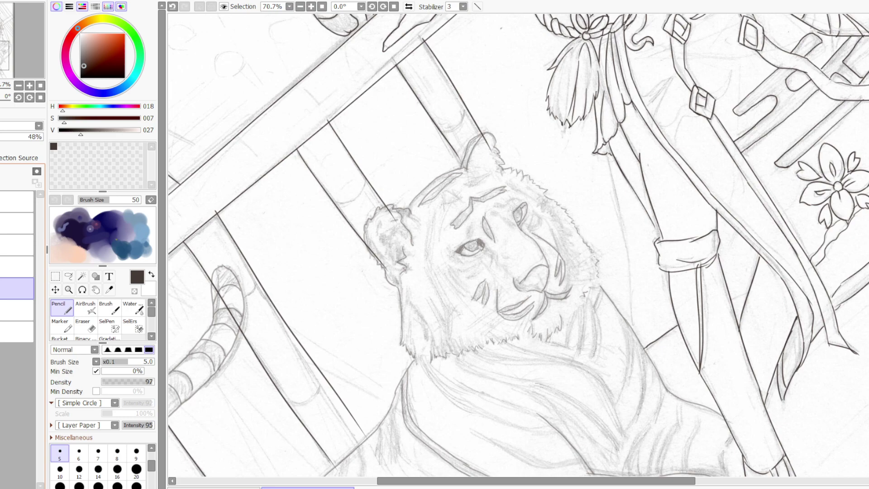
key("ctrl+z")
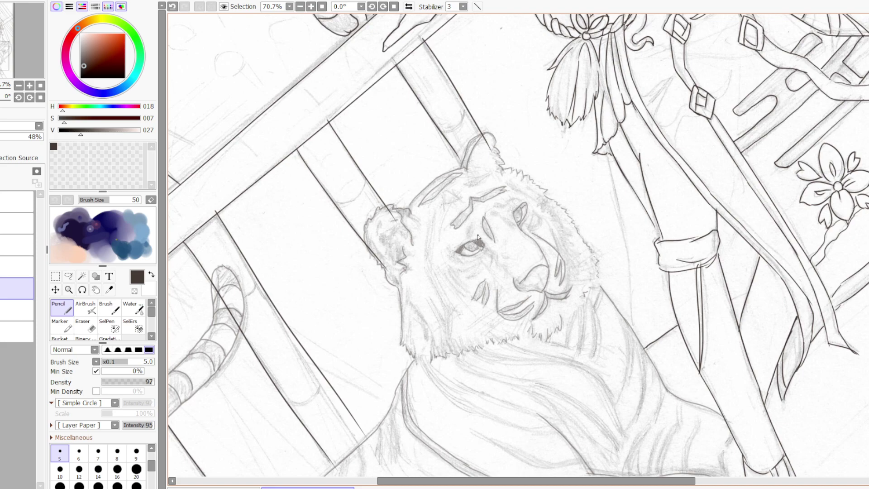
key("e")
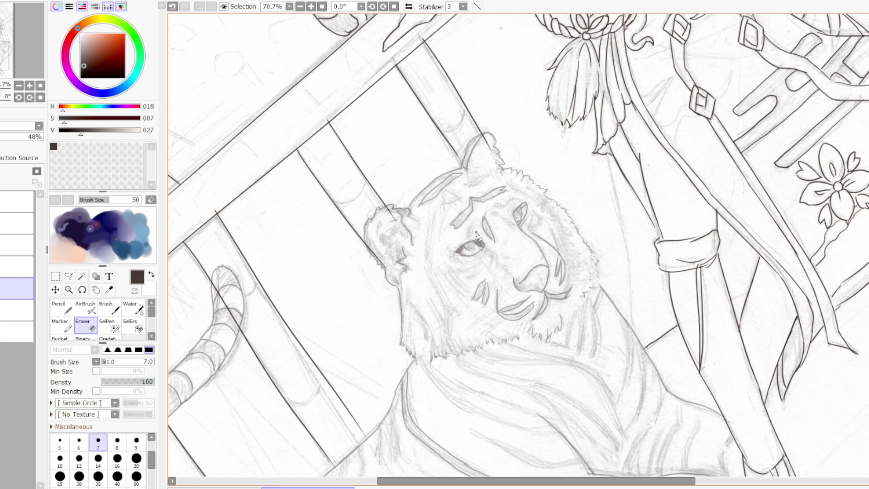
- Lower the tiger line layer's opacity to 19% and compare the near eye with the underlying sketch
key("n")
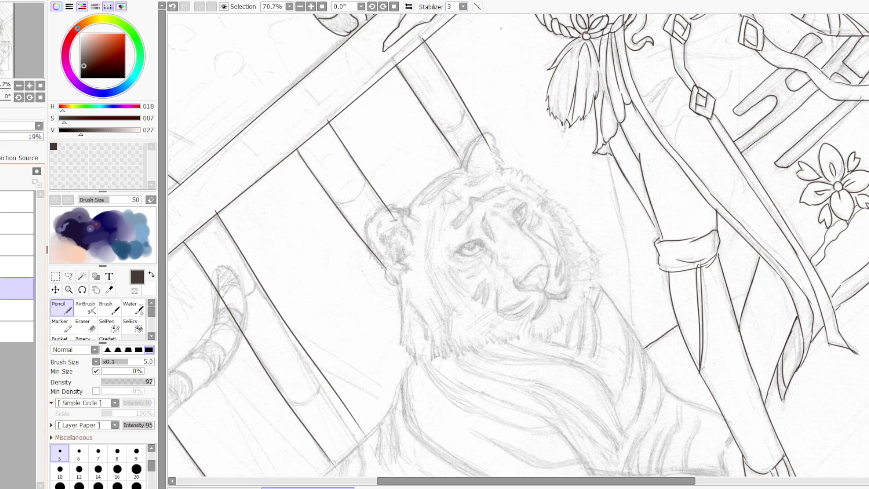
key("ctrl+z")
key("ctrl+z")
key("ctrl+y")
key("ctrl+z")
key("ctrl+y")
key("ctrl+z")
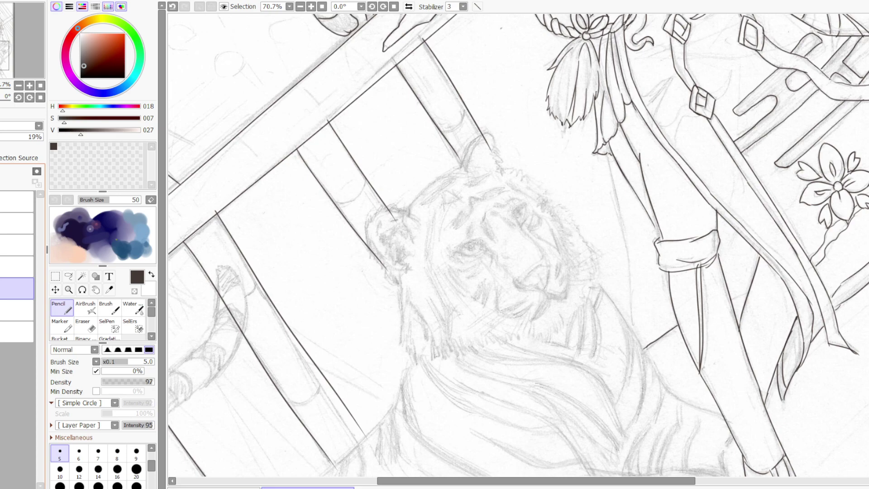
key("ctrl+y")
key("ctrl+z")
key("ctrl+y")
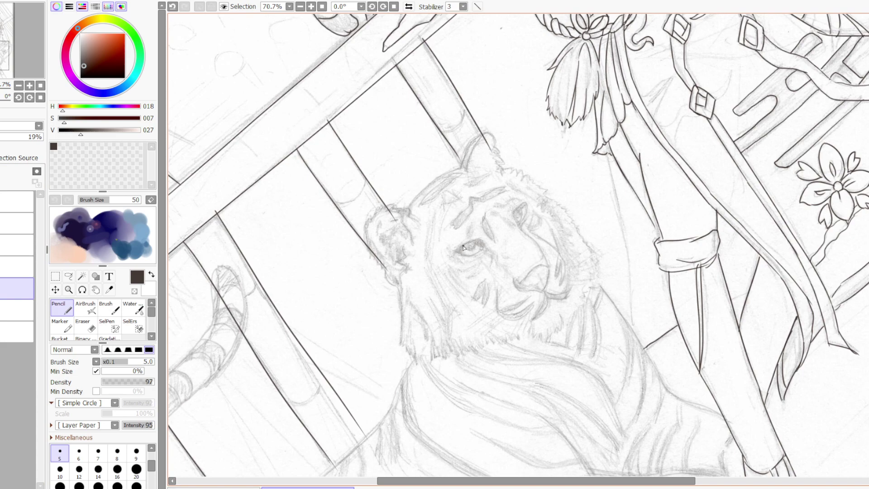
key("ctrl+z")
key("ctrl+z")
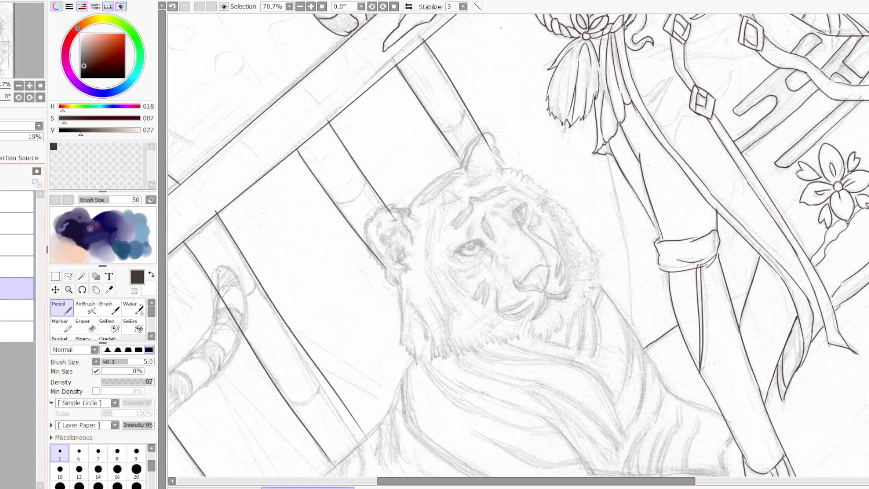
key("ctrl+y")
key("ctrl+y")
key("ctrl+z")
key("ctrl+y")
key("ctrl+z")
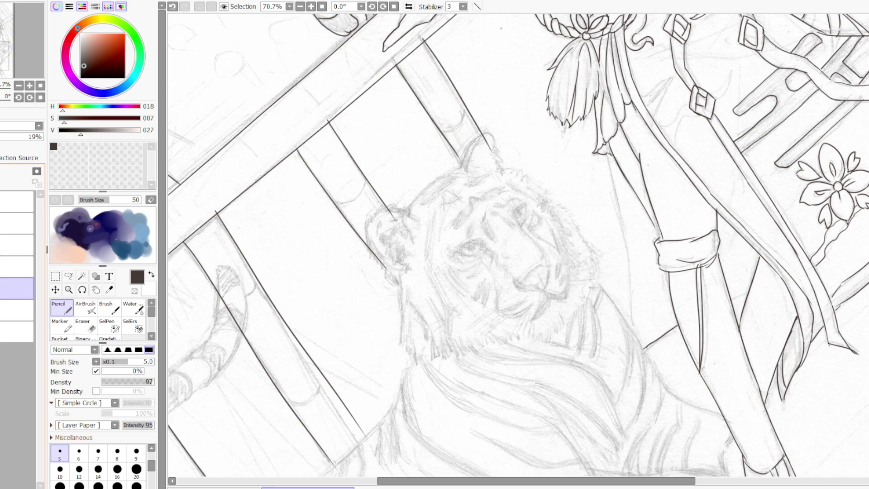
key("ctrl+y")
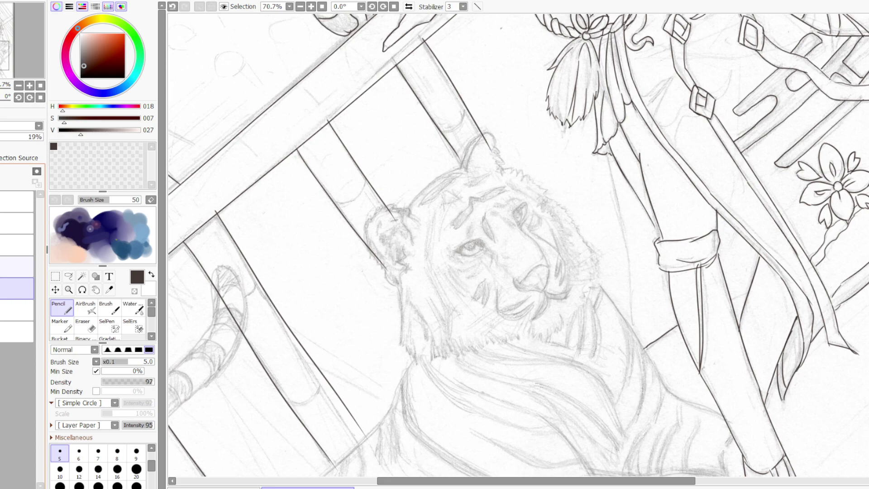
- Examine how the tiger's whole face differs from the pencil sketch, with its line layer repeatedly hidden and shown
key("e")
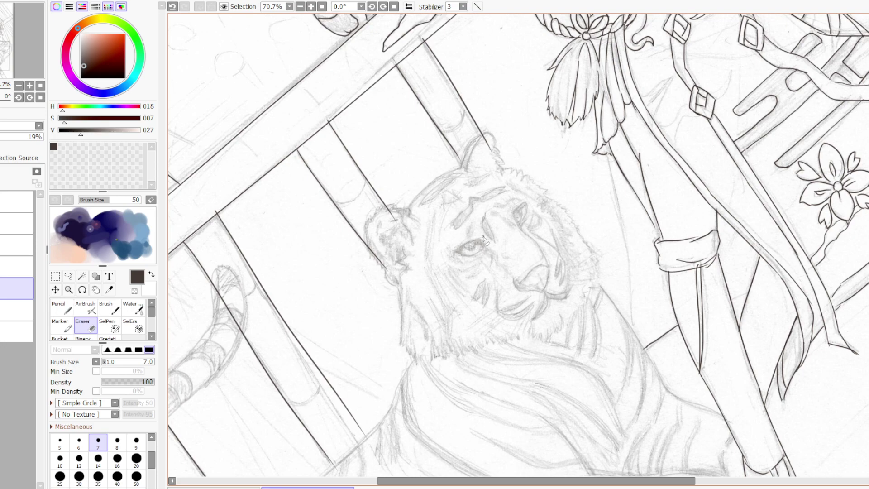
key("ctrl+z")
key("ctrl+z")
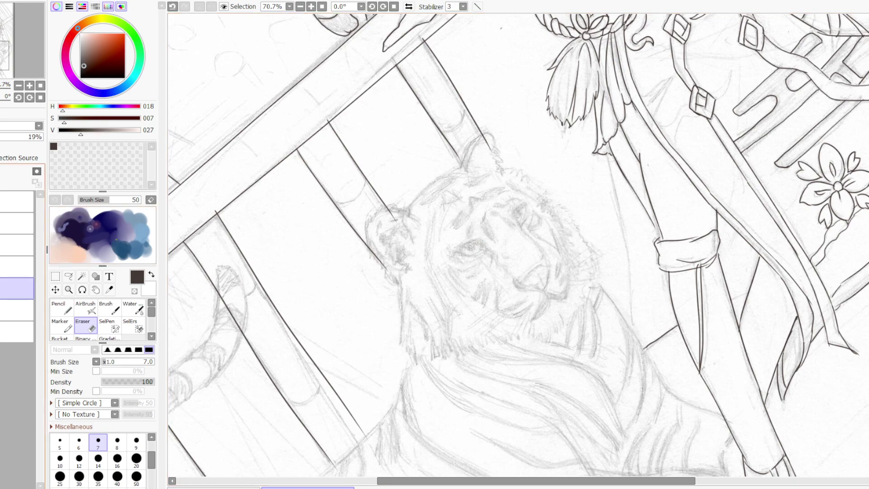
key("ctrl+y")
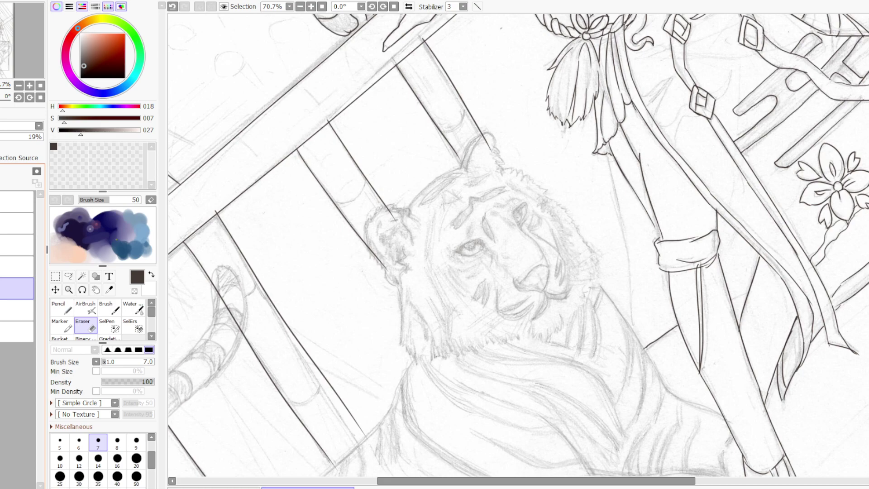
key("ctrl+z")
key("ctrl+y")
key("ctrl+z")
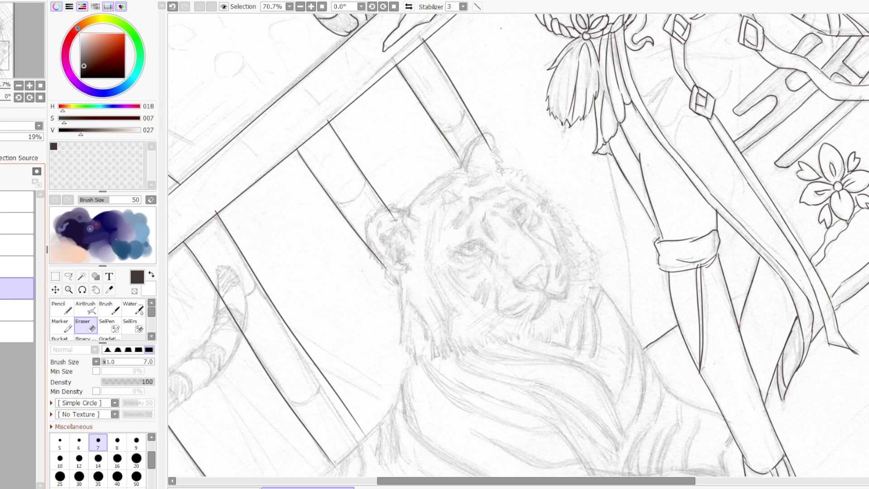
key("ctrl+y")
key("ctrl+z")
key("ctrl+y")
key("ctrl+z")
key("ctrl+y")
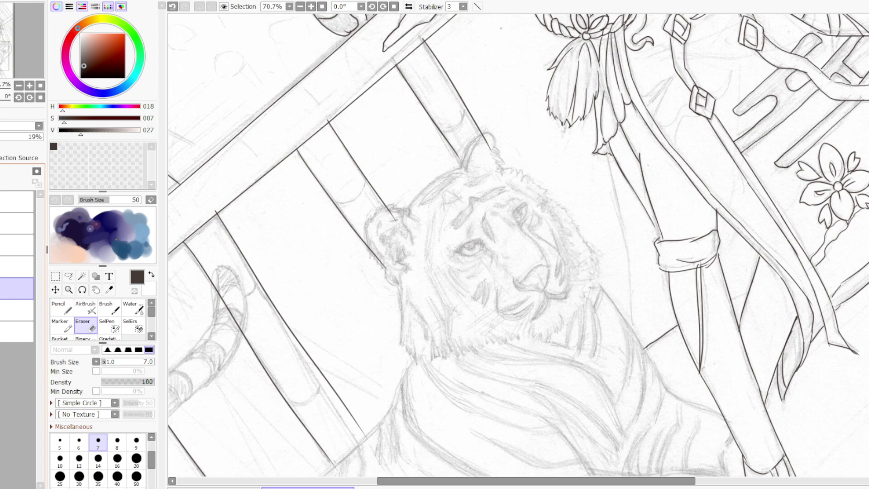
key("ctrl+z")
key("ctrl+y")
key("ctrl+z")
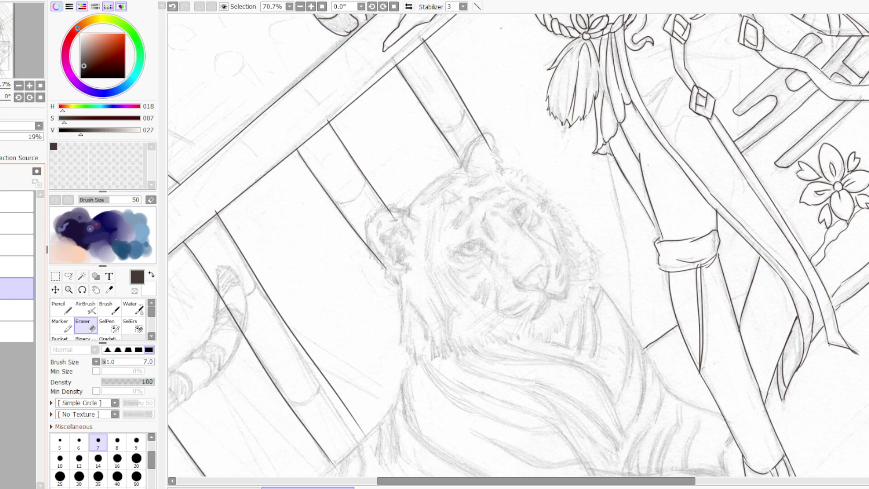
key("ctrl+y")
key("ctrl+z")
key("ctrl+y")
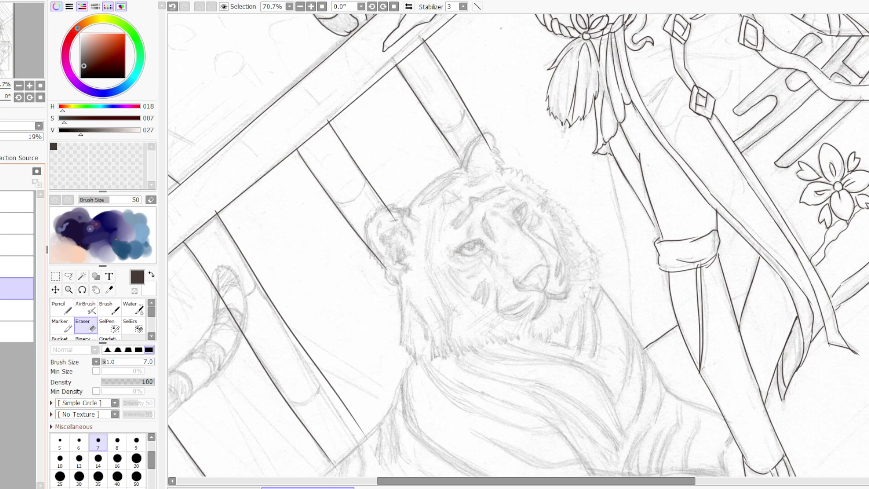
key("ctrl+z")
key("ctrl+y")
left_click(3, 289)
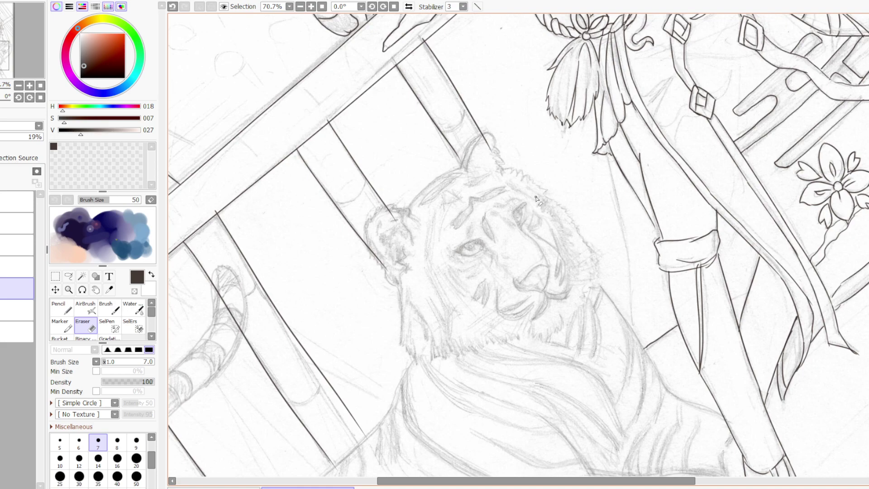
- Rework the outline of the tiger's far eye with the Pencil on the line layer
key("n")
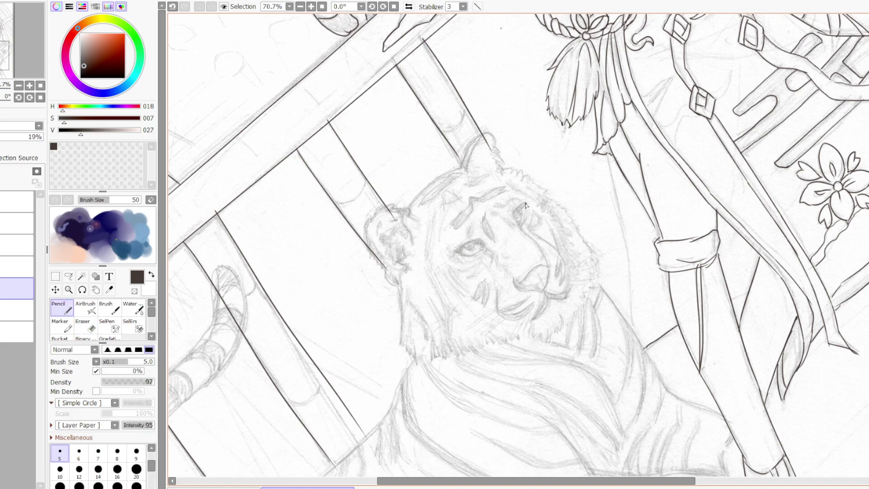
left_click_drag(525, 203, 523, 216)
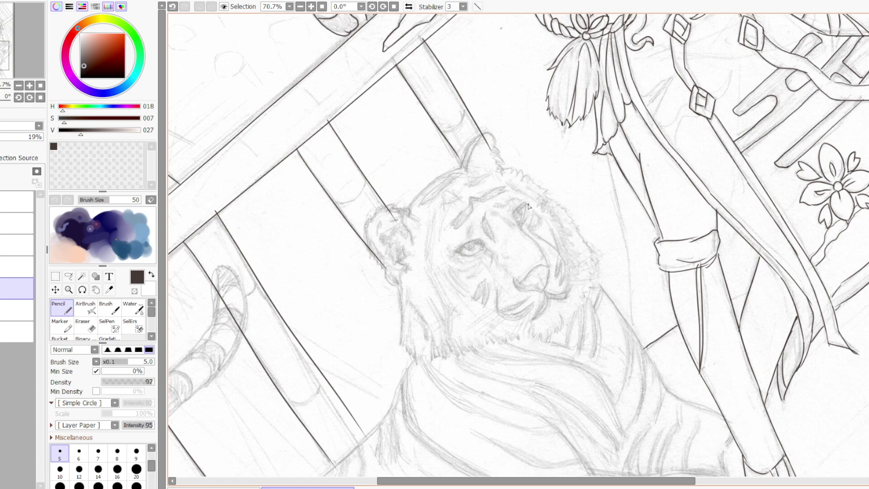
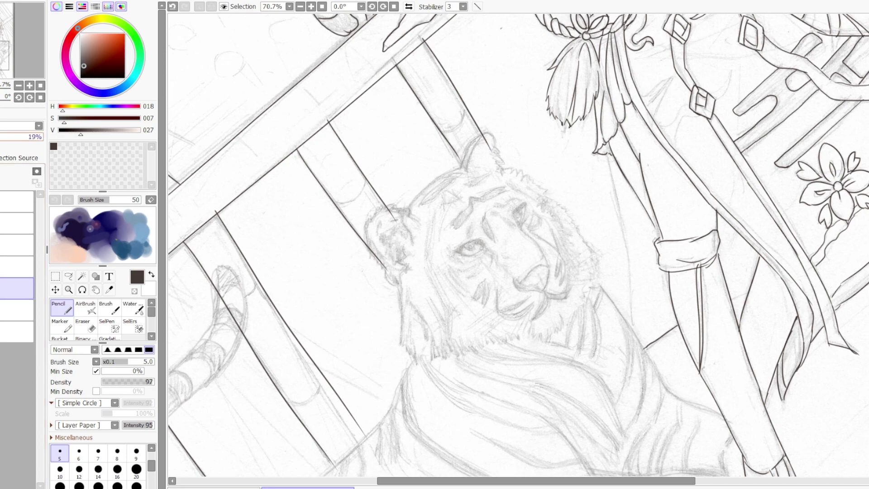
- Restore the tiger line layer's opacity to 100%
left_click_drag(4, 137, 42, 136)
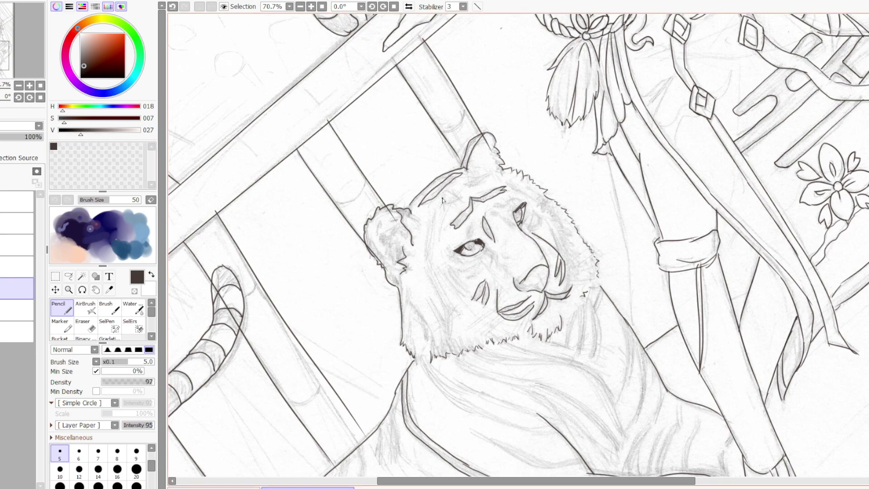
scroll(439, 198, "down", 2)
scroll(430, 198, "down", 1)
scroll(393, 170, "up", 2)
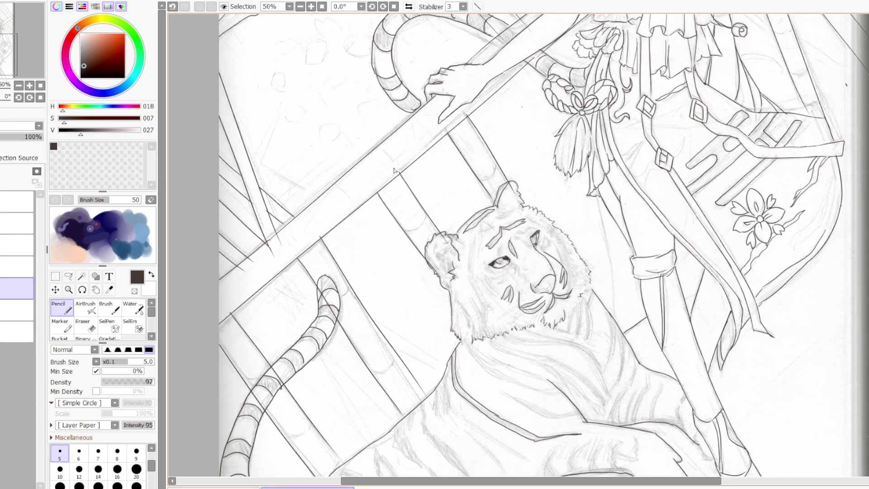
scroll(393, 170, "down", 3)
scroll(393, 171, "up", 2)
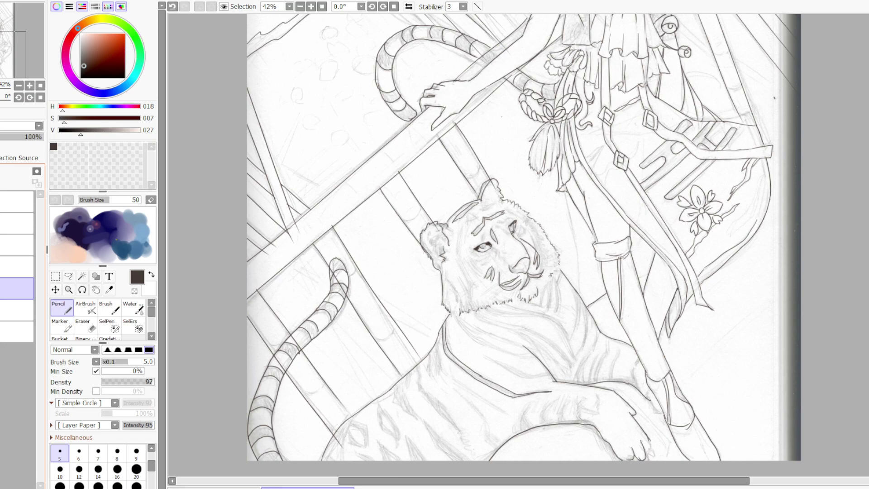
- Touch up the tiger's cheek outline below the near ear with Eraser and Pencil, comparing it with the sketch by toggling the line layer
key("e")
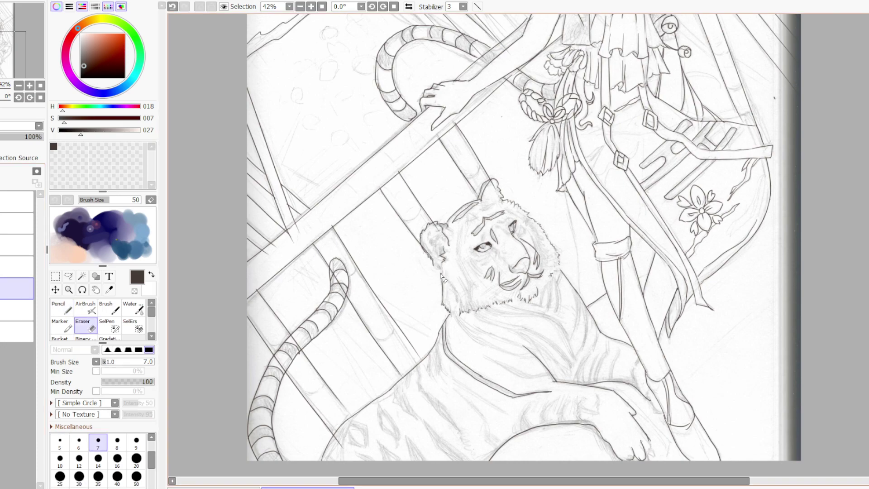
key("n")
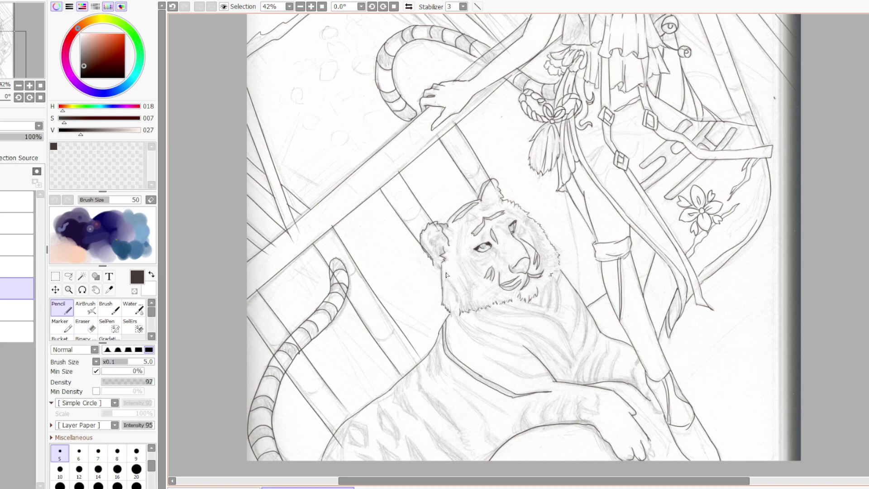
key("ctrl+z")
key("ctrl+y")
left_click(1, 288)
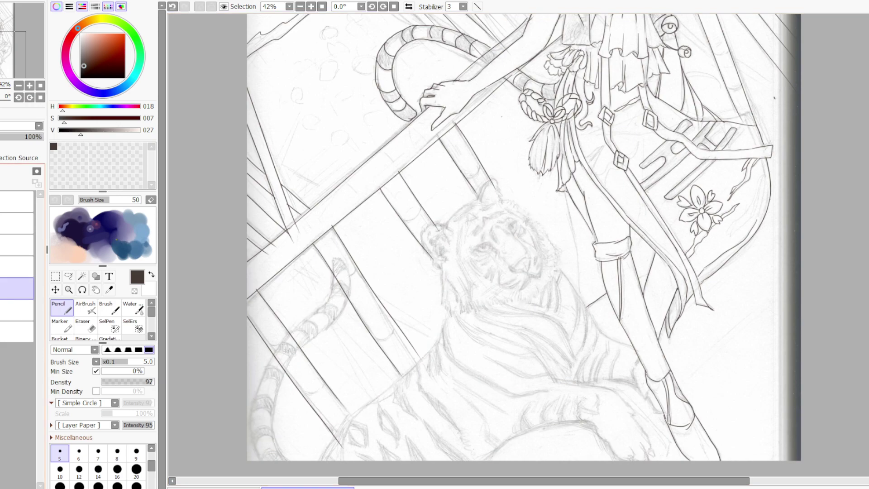
key("ctrl+z")
key("ctrl+y")
key("ctrl+z")
key("ctrl+y")
key("ctrl+z")
key("ctrl+y")
key("ctrl+z")
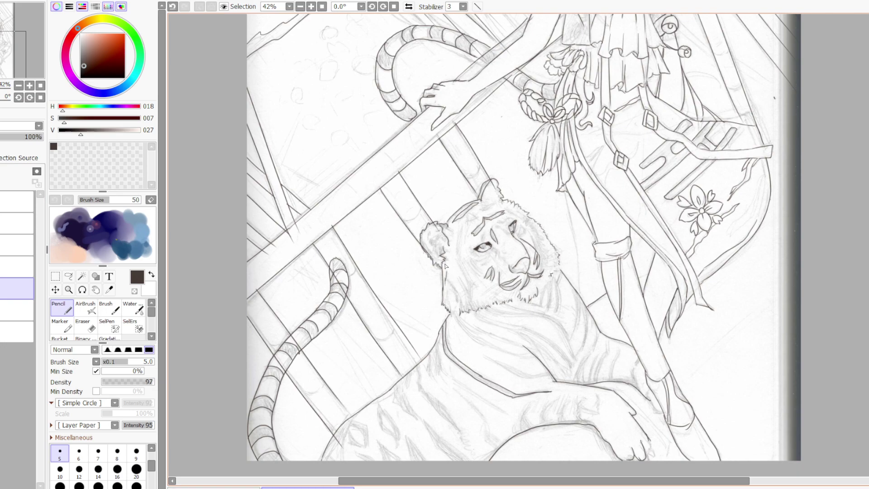
key("e")
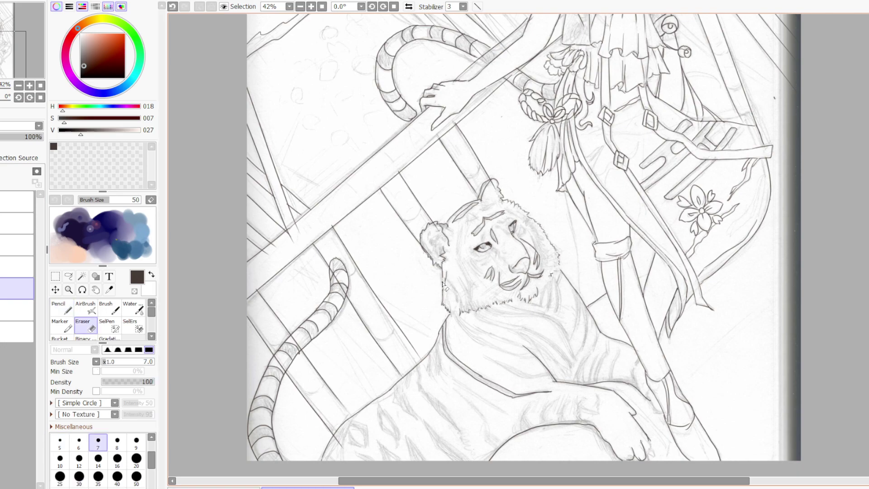
key("n")
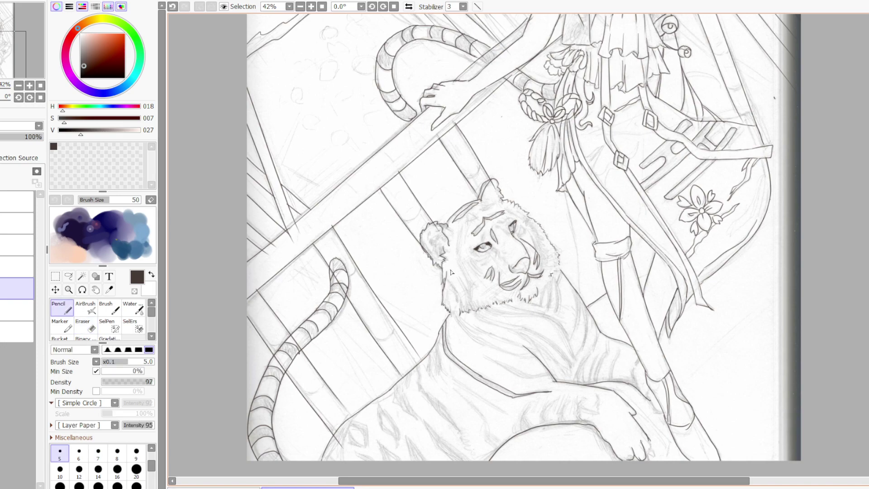
- Compare the tiger's line art with the pencil sketch by repeatedly hiding and showing its line layer
left_click(1, 288)
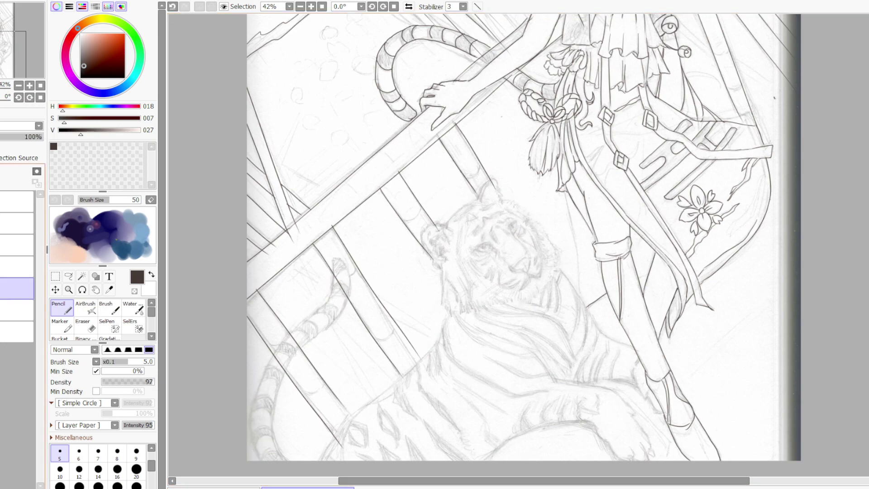
left_click(1, 288)
left_click(5, 267)
left_click(4, 267)
left_click(5, 267)
left_click(4, 267)
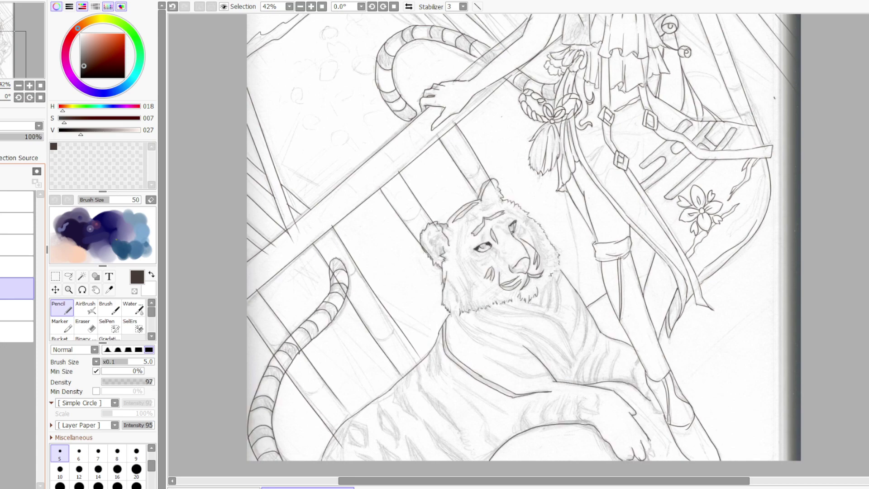
left_click(4, 267)
left_click(4, 267)
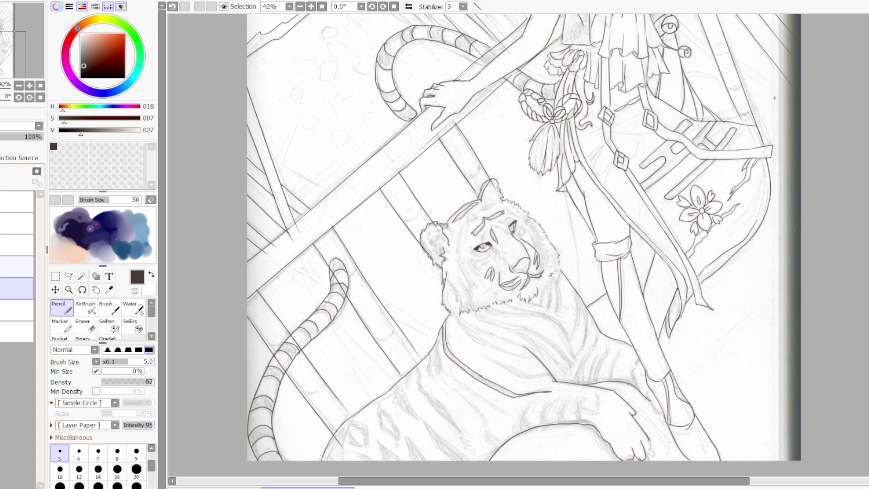
- Darken the pupils of both tiger eyes with the Pencil, checking them against the sketch with the line layer hidden and shown
key("e")
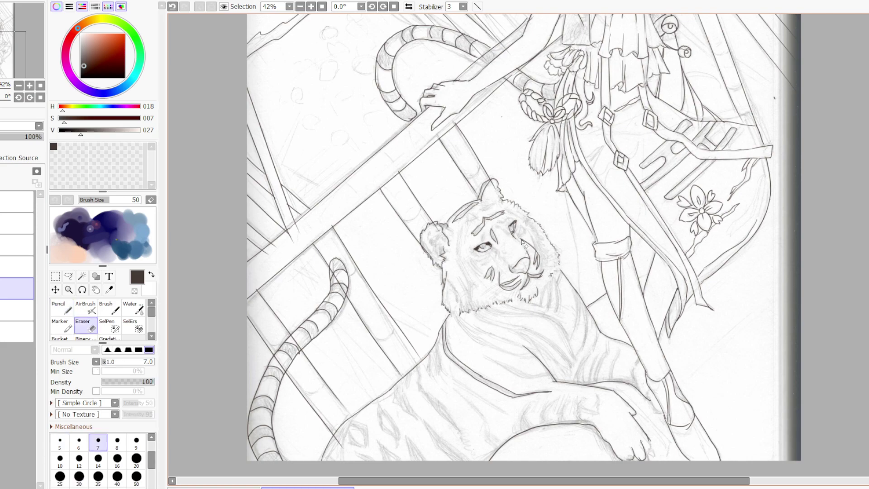
key("n")
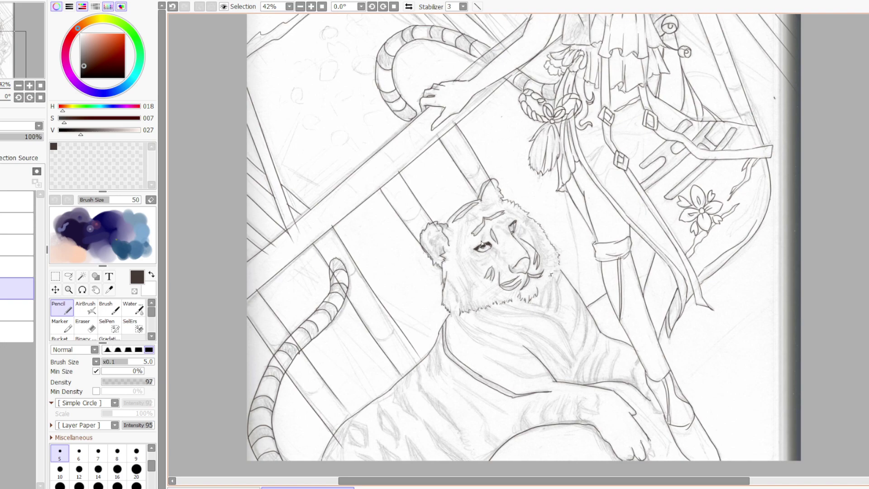
left_click_drag(511, 227, 513, 229)
left_click(2, 288)
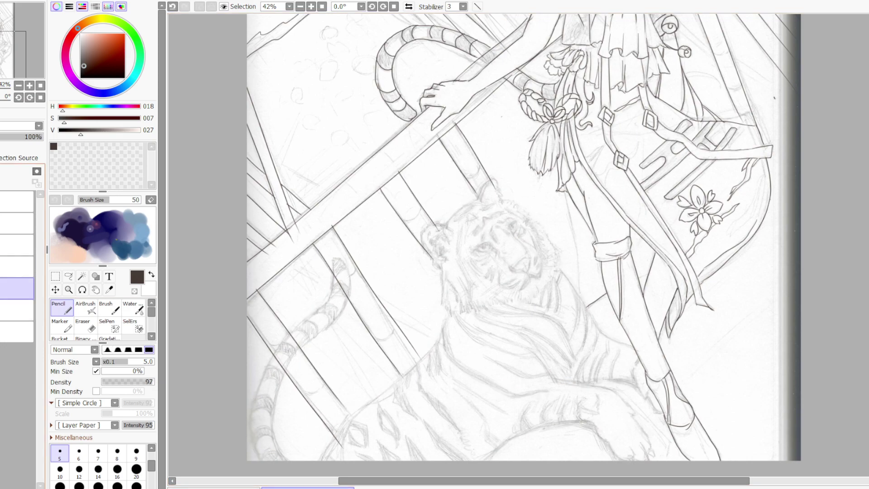
left_click(9, 288)
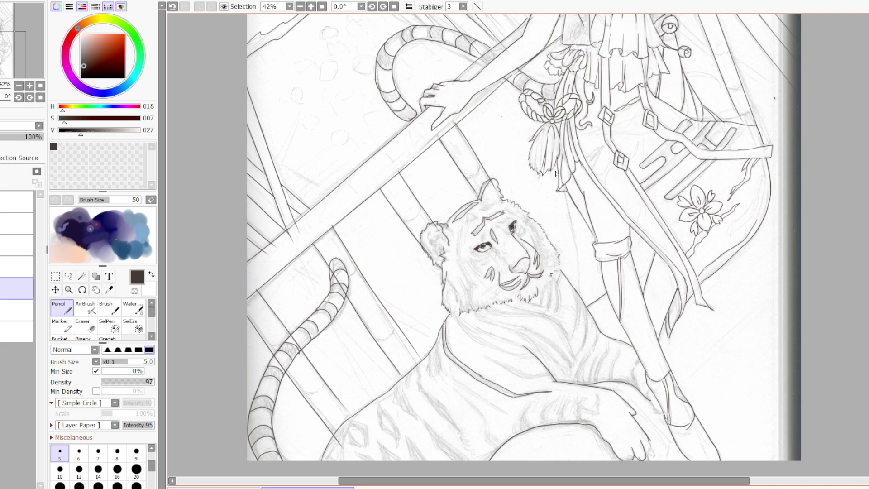
left_click(4, 288)
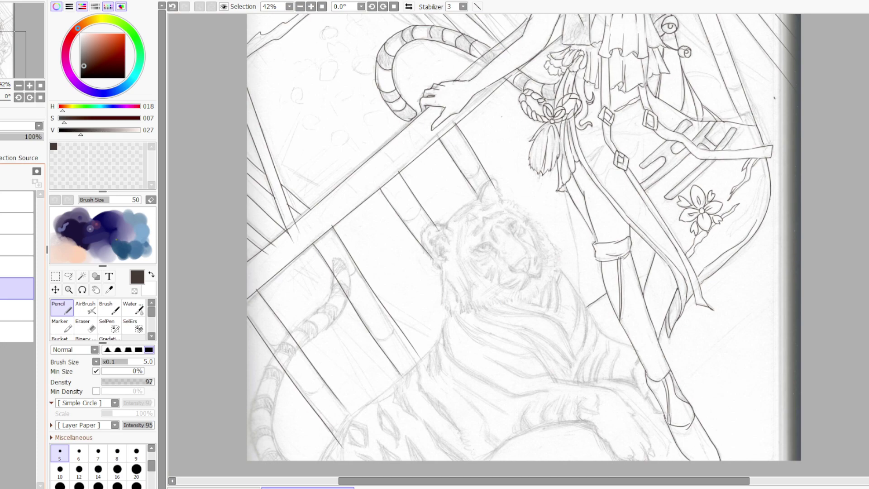
left_click(4, 266)
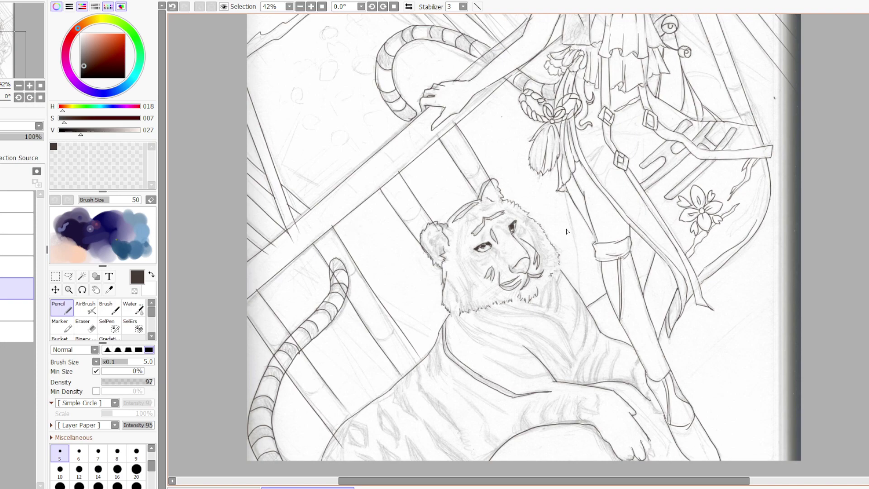
- Review the whole illustration from a distance to judge how the tiger's face fits with the girl and background
scroll(561, 240, "down", 2)
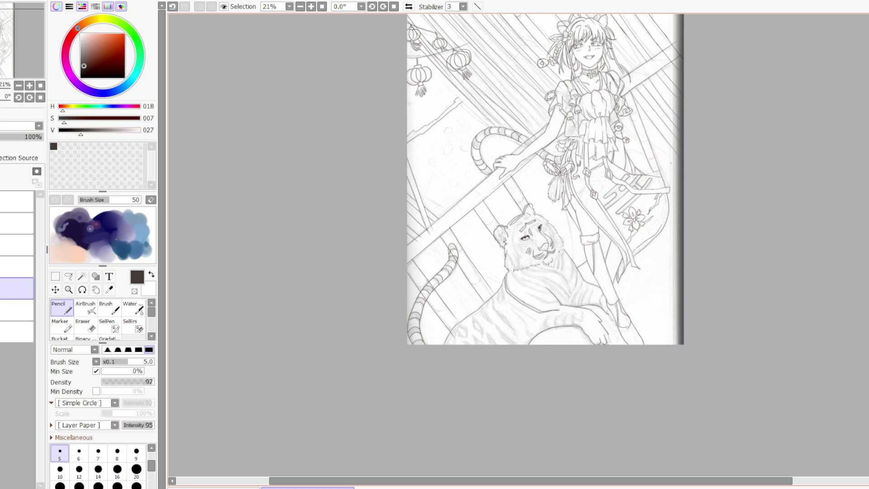
scroll(545, 235, "up", 3)
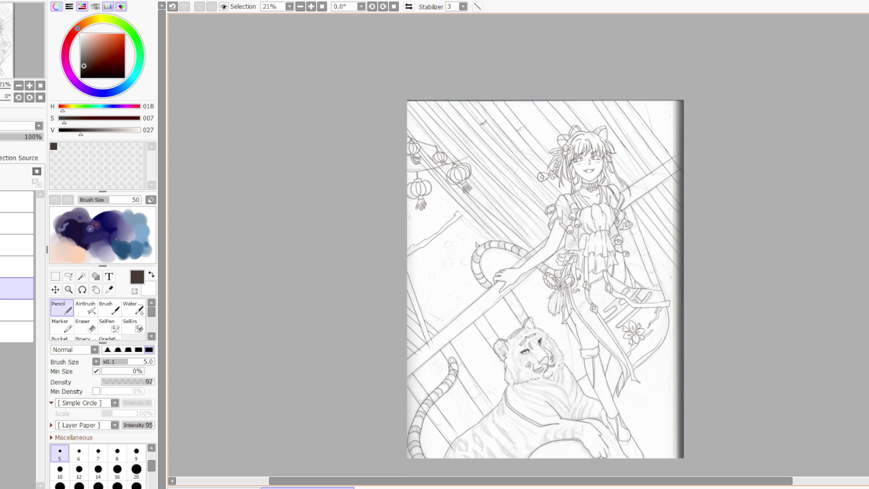
scroll(545, 271, "down", 1)
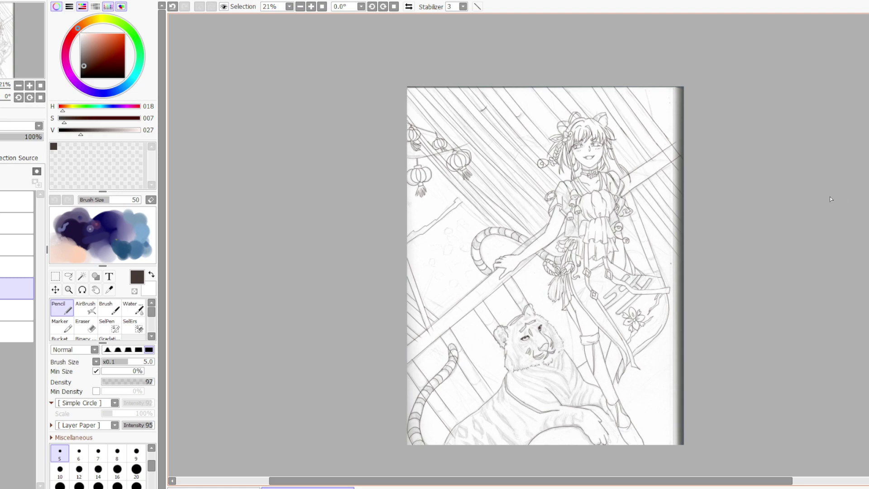
scroll(561, 242, "down", 4)
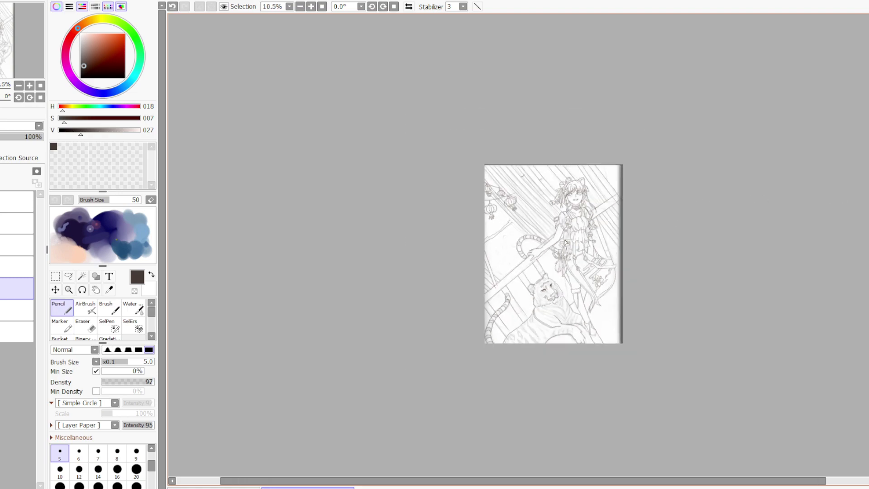
scroll(565, 242, "up", 4)
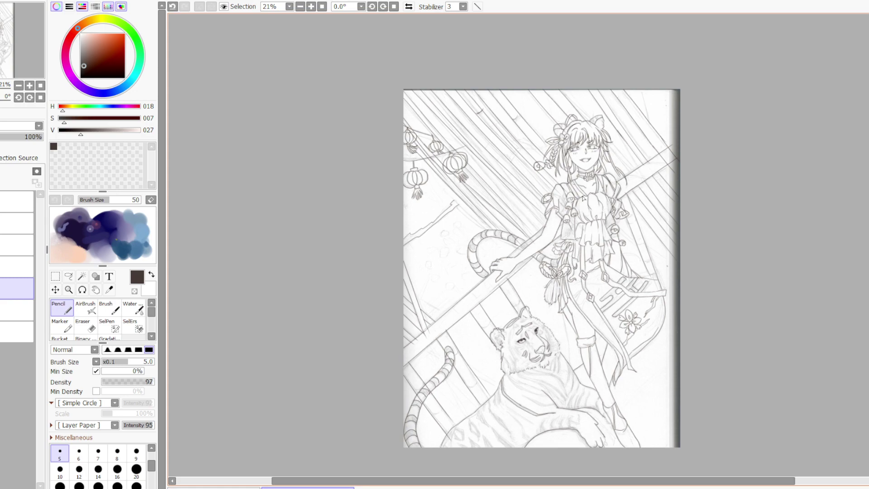
scroll(616, 154, "up", 2)
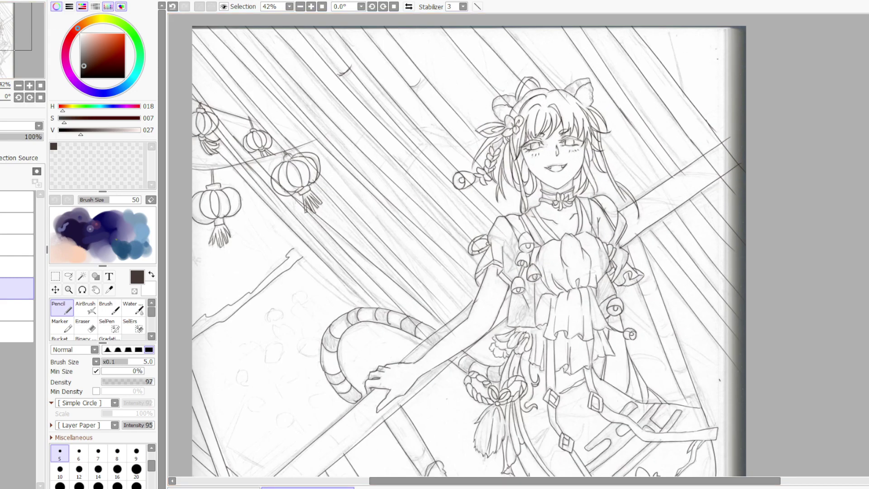
- Mirror the canvas view horizontally and examine the girl's proportions and the overall composition near and far
key("h")
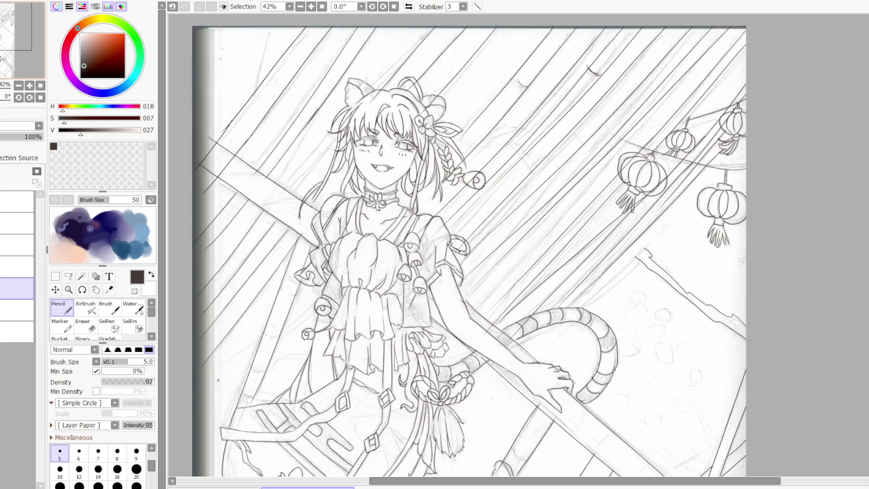
scroll(356, 113, "down", 1)
scroll(297, 99, "down", 2)
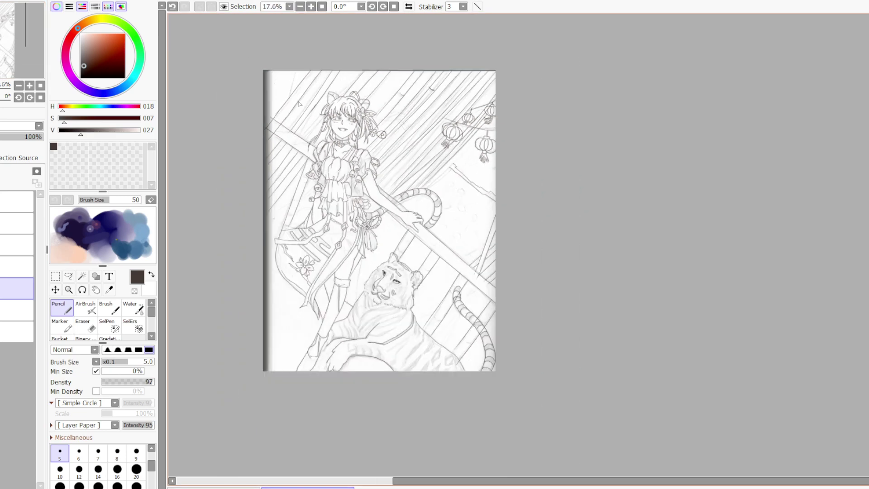
scroll(296, 97, "up", 5)
scroll(295, 96, "up", 2)
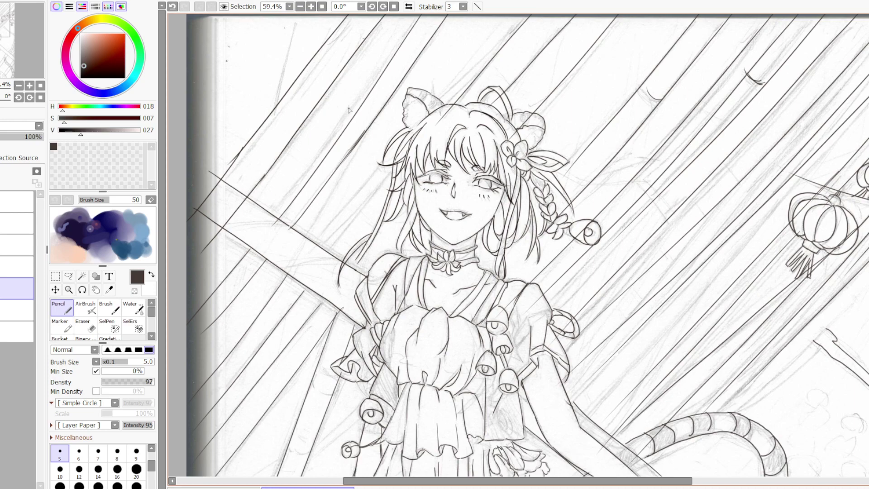
scroll(411, 146, "down", 3)
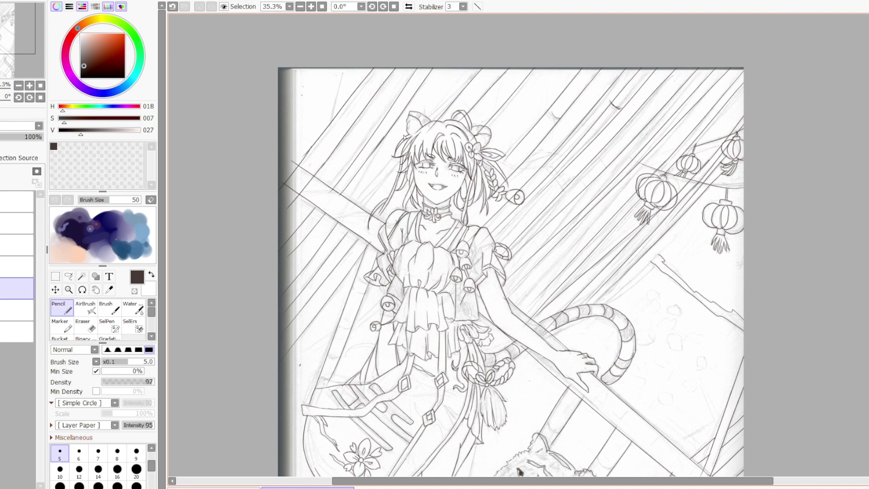
scroll(405, 135, "down", 2)
scroll(410, 114, "down", 1)
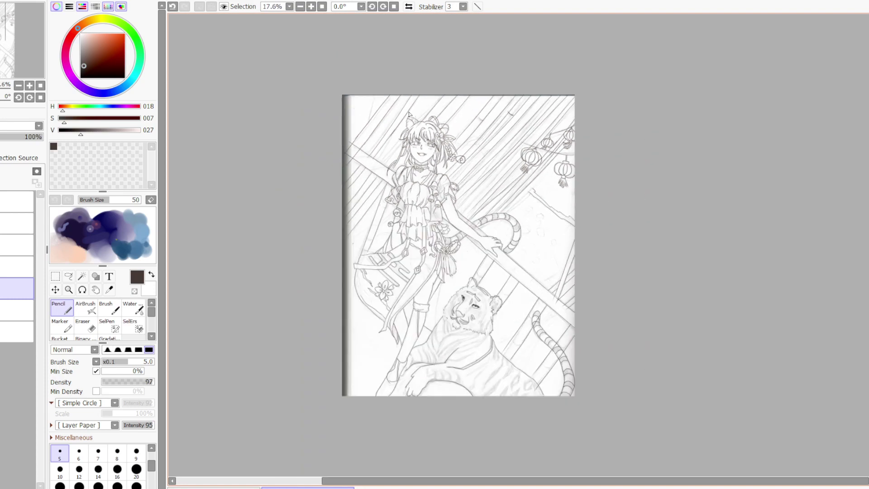
scroll(458, 246, "up", 3)
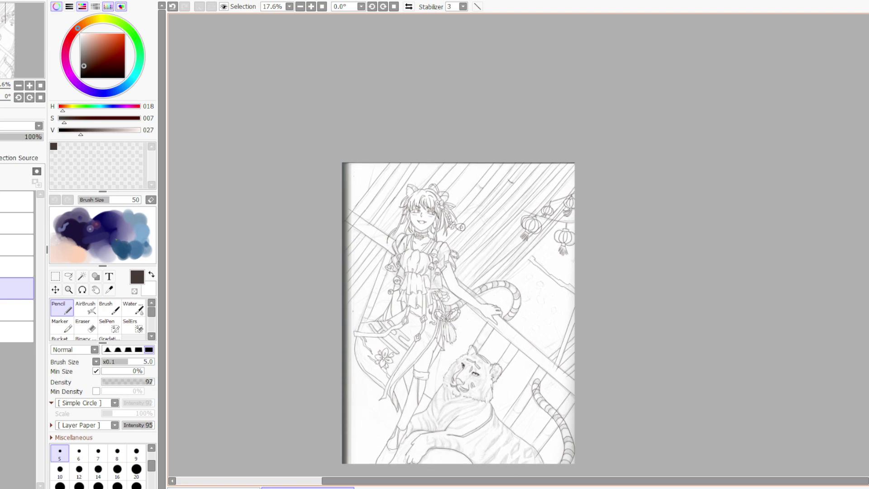
scroll(376, 183, "up", 2)
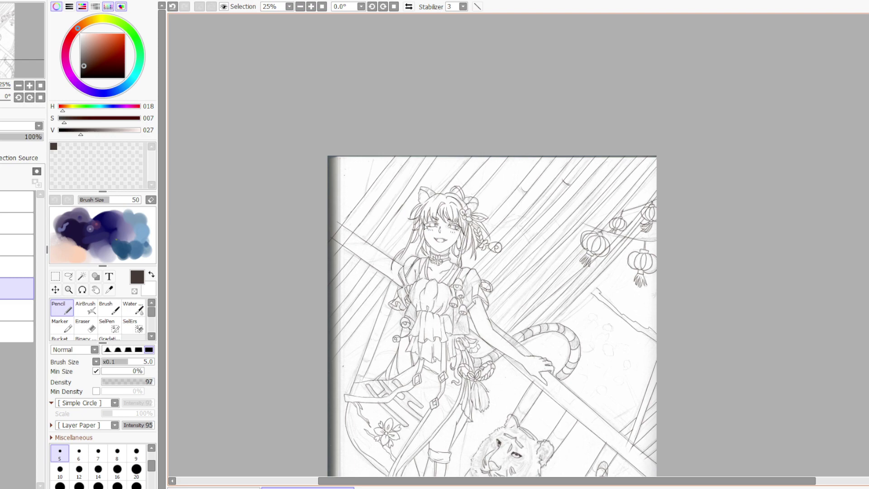
- Compare the girl's line art with the pencil sketch near and far by repeatedly hiding and showing her line layer
scroll(421, 192, "up", 3)
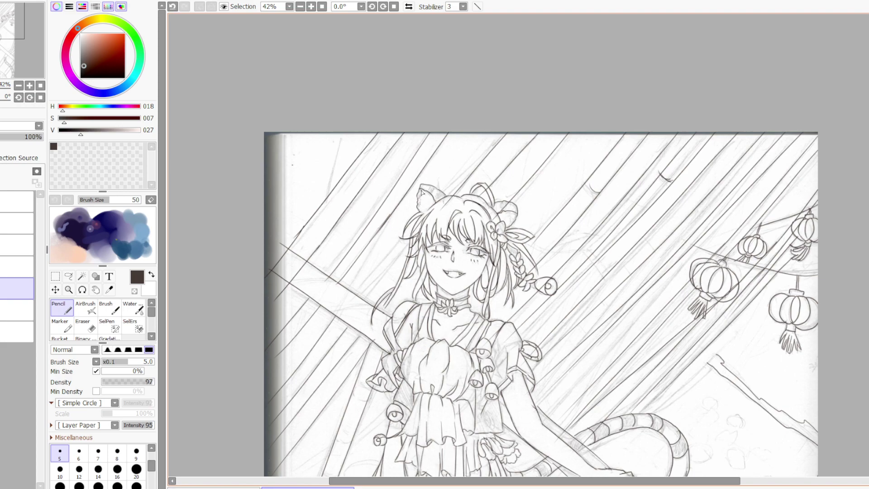
scroll(429, 215, "down", 2)
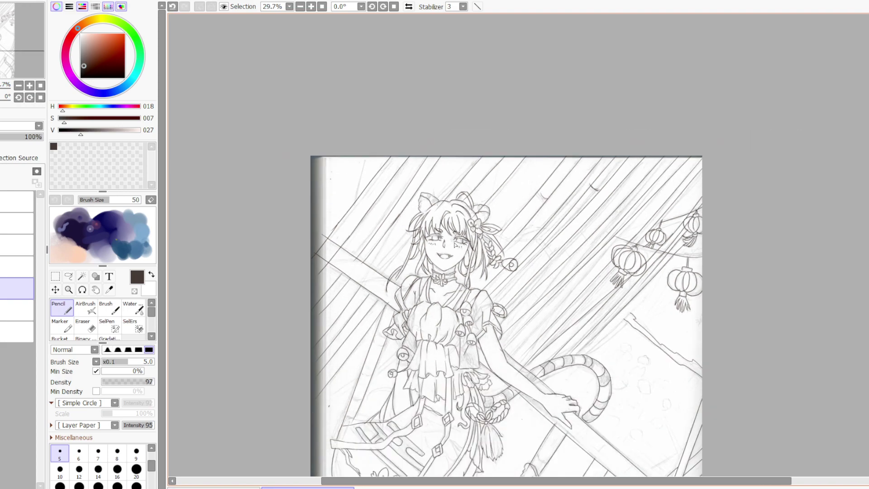
scroll(455, 238, "up", 2)
scroll(452, 237, "up", 2)
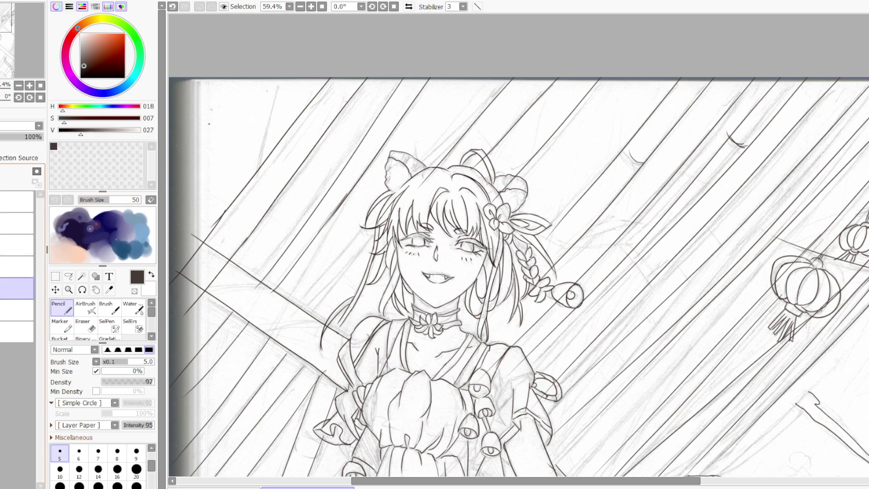
key("ctrl+z")
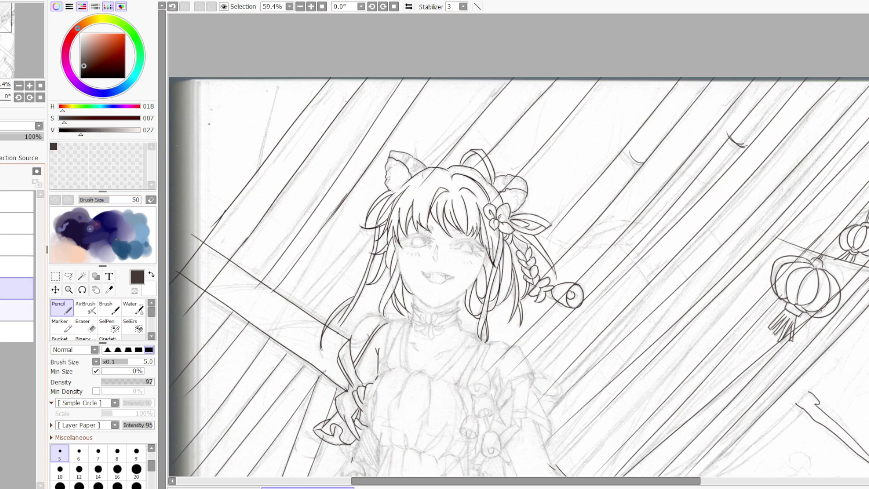
key("ctrl+y")
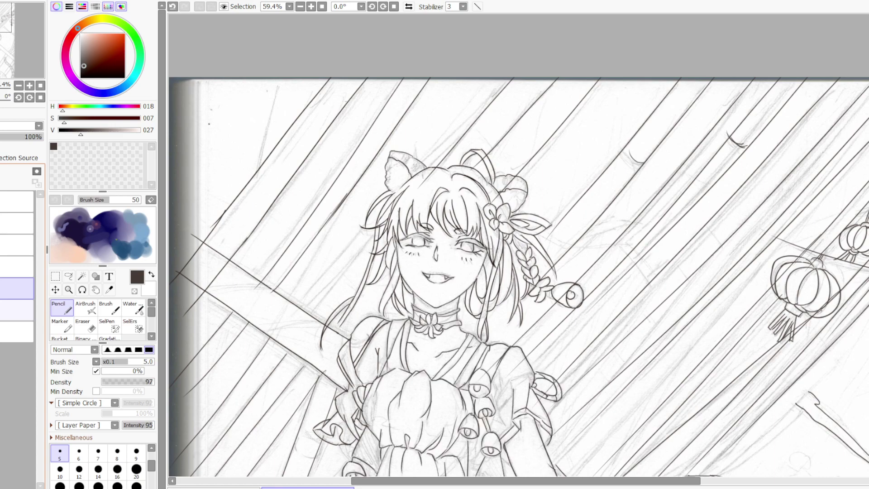
key("ctrl+z")
scroll(245, 219, "down", 2)
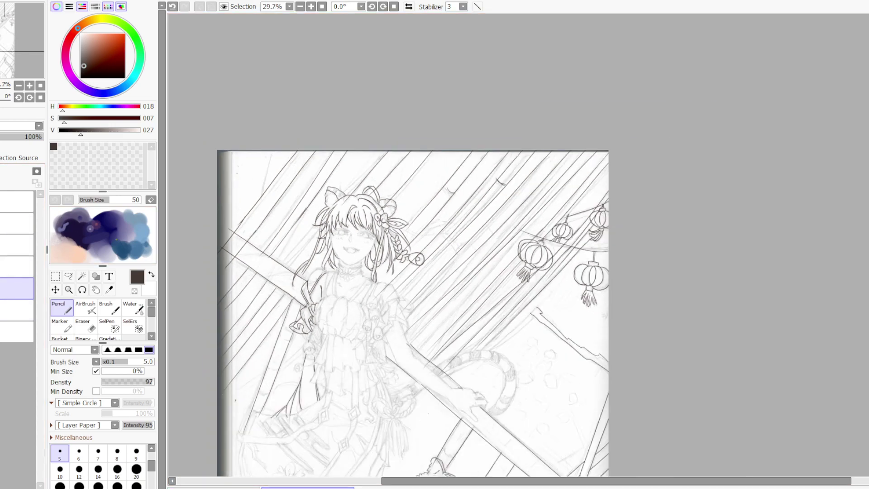
key("ctrl+y")
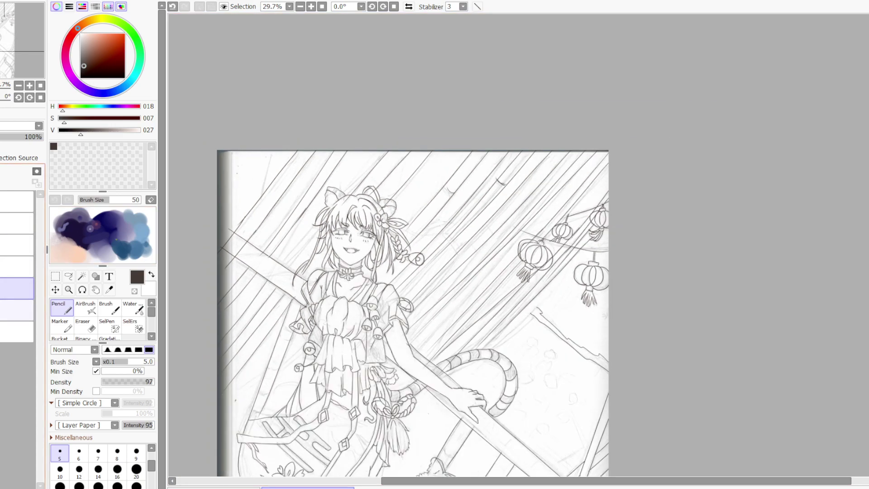
key("ctrl+z")
key("ctrl+y")
key("ctrl+z")
key("ctrl+y")
key("ctrl+z")
scroll(351, 214, "up", 3)
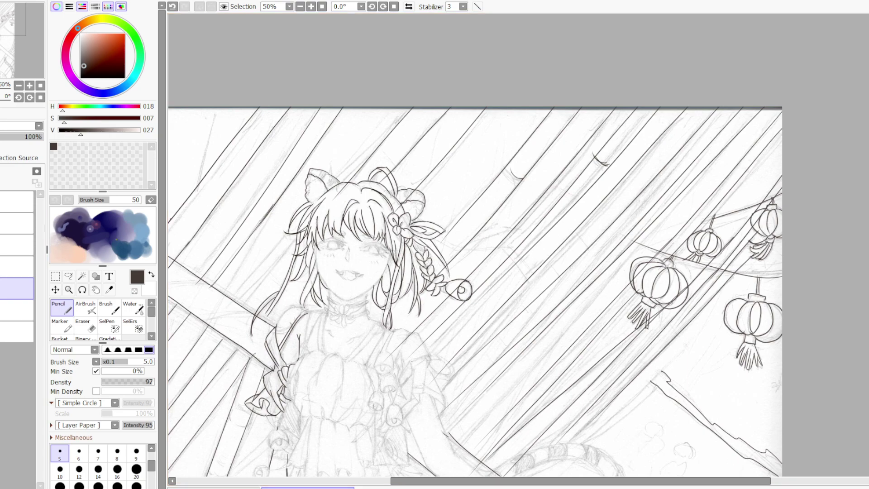
key("ctrl+y")
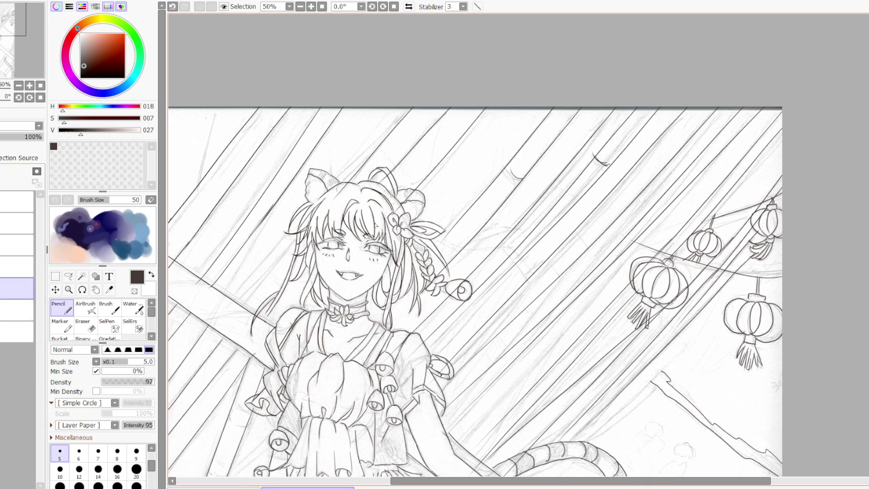
- On the girl's face line layer, erase and redraw with the Pencil the inner upper eyelid of the eye beside the hair flower
scroll(358, 227, "up", 3)
left_click(17, 310)
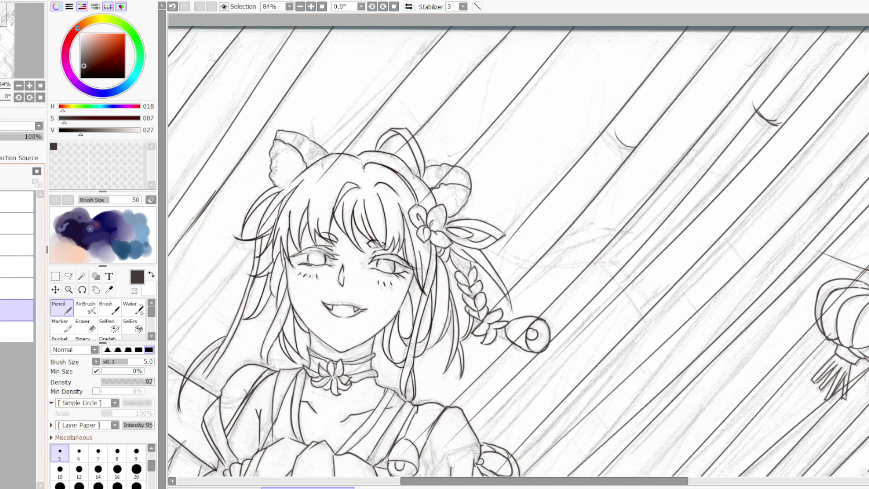
key("e")
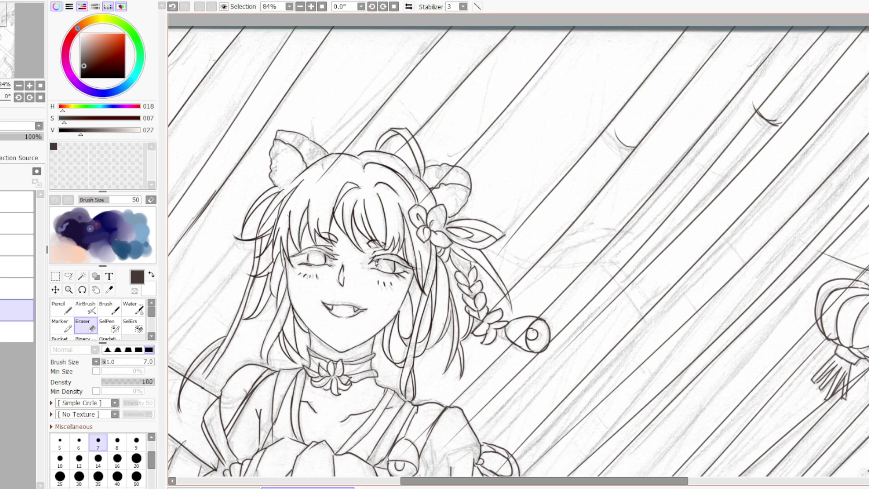
mouse_move(379, 253)
left_mouse_down()
mouse_move(407, 265)
mouse_move(399, 250)
mouse_move(371, 259)
left_mouse_up()
key("n")
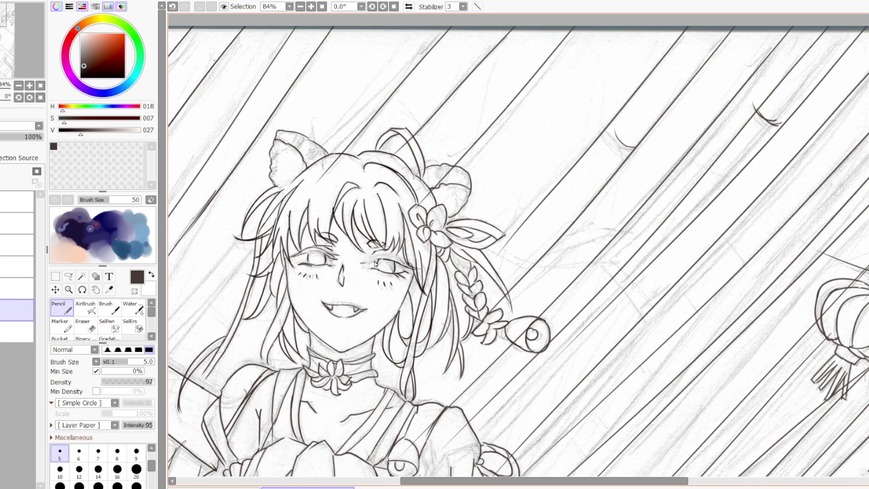
left_click_drag(365, 263, 380, 259)
key("ctrl+z")
left_click_drag(365, 261, 395, 255)
- Trim the redrawn upper eyelid with the Eraser, checking it against the sketch with the line layer hidden and shown
key("e")
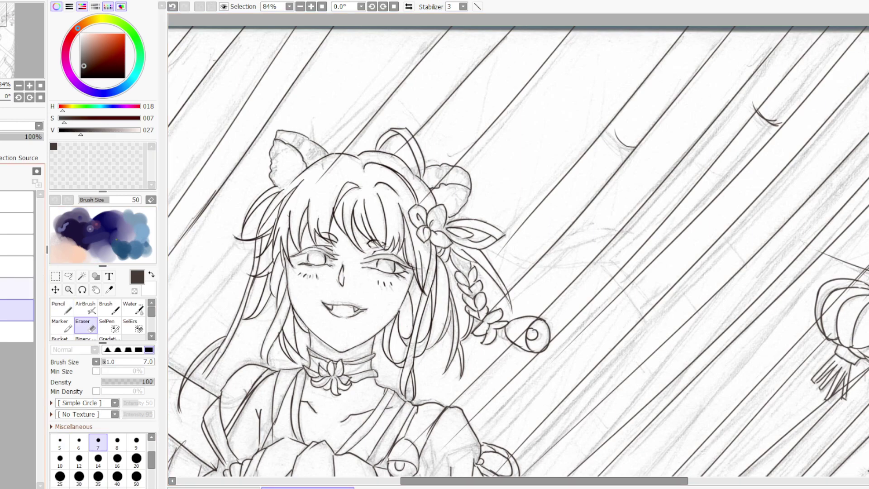
left_click(1, 310)
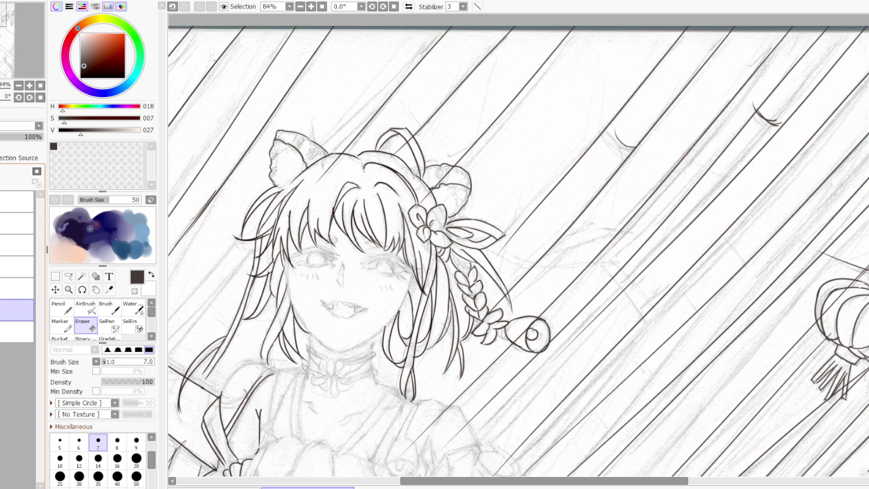
key("ctrl+z")
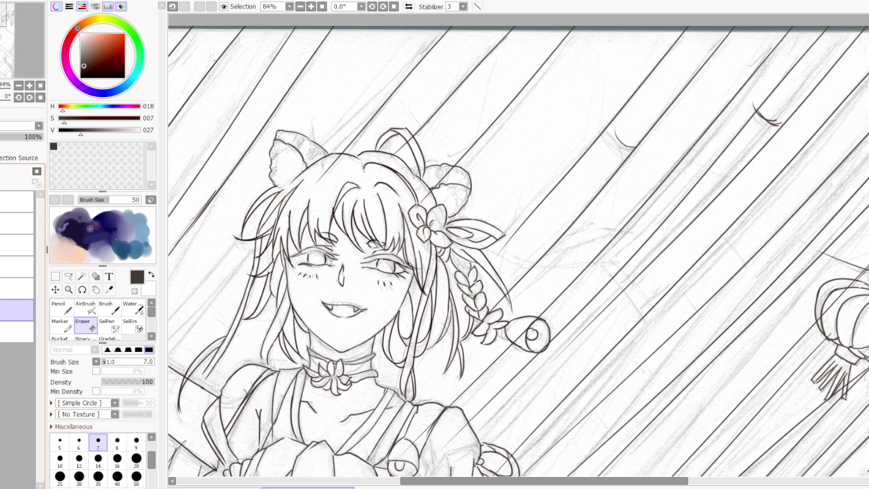
key("ctrl+y")
key("ctrl+z")
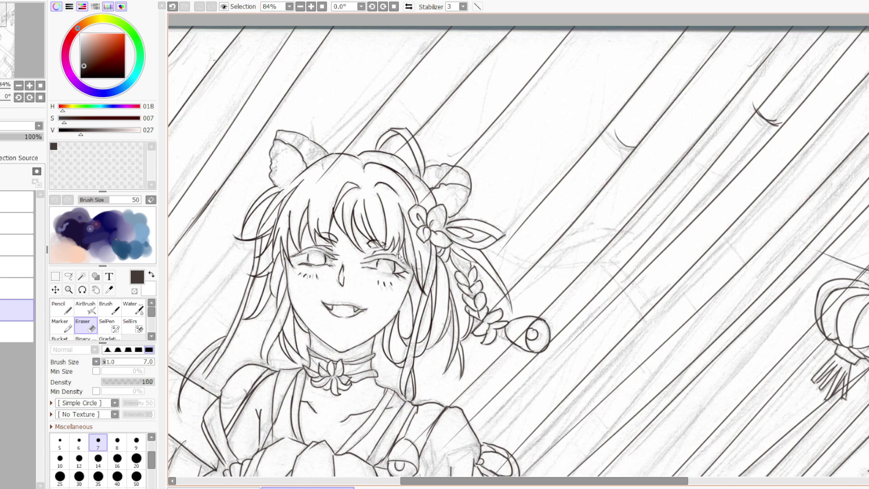
key("n")
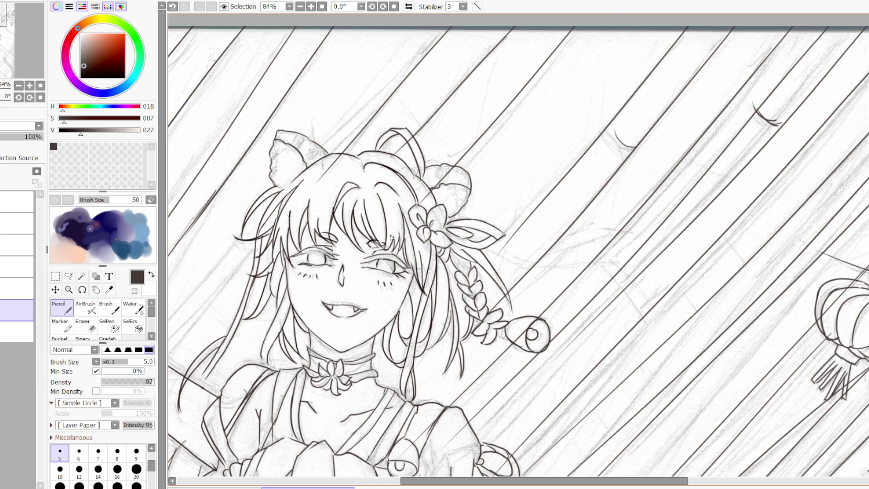
- Examine the girl's face by alternating between the inked lines and the bare pencil sketch
left_click(2, 310)
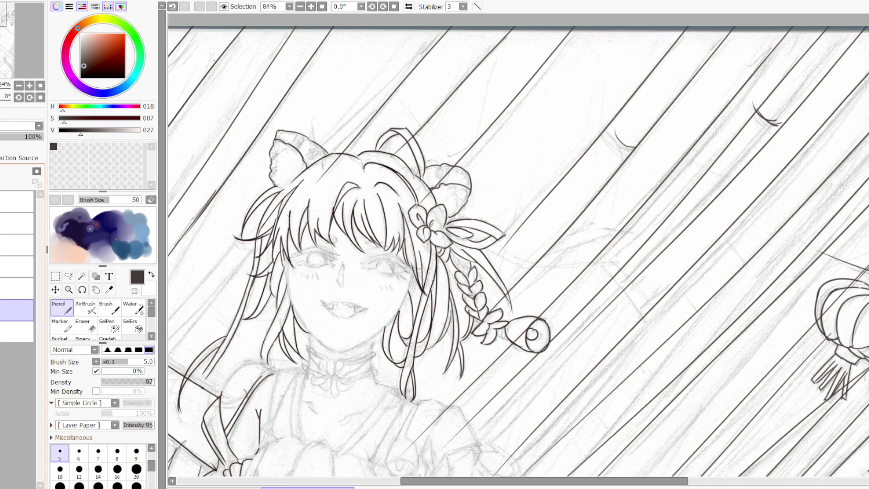
key("ctrl+y")
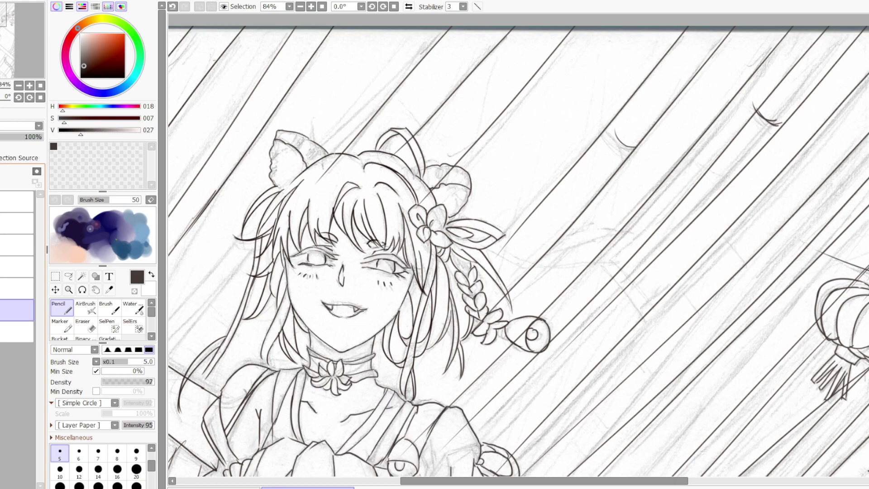
key("ctrl+z")
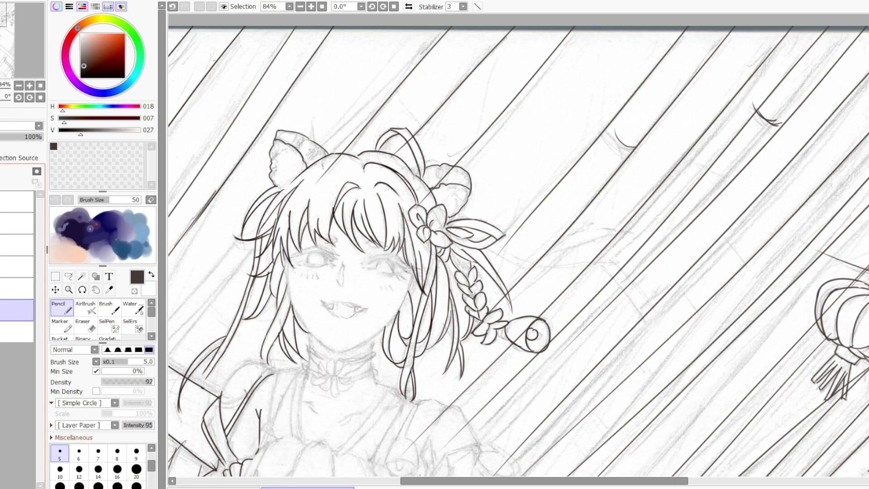
key("ctrl+y")
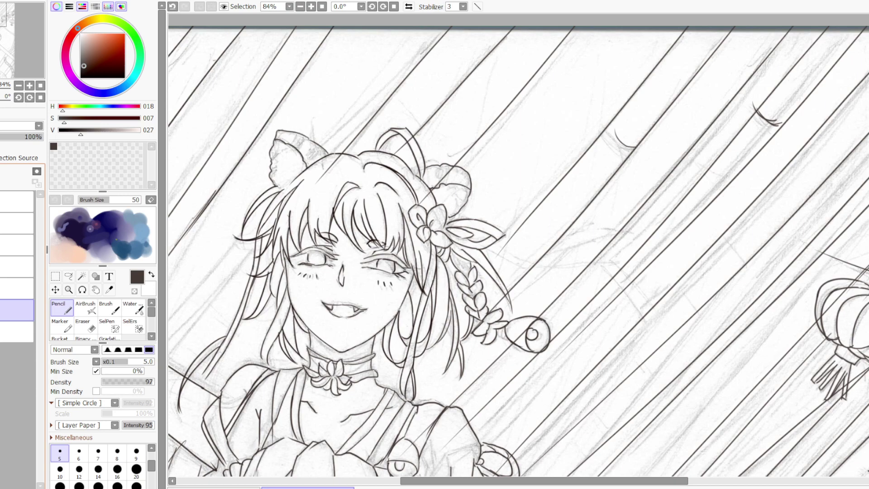
key("ctrl+z")
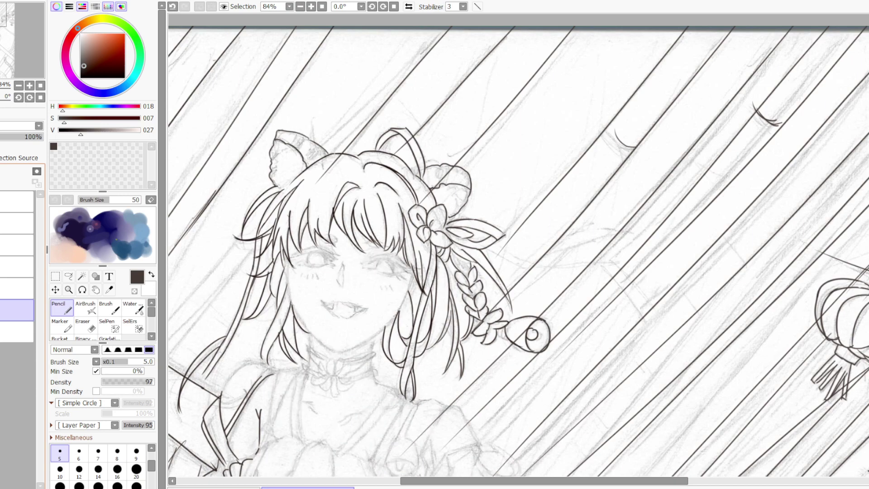
key("ctrl+y")
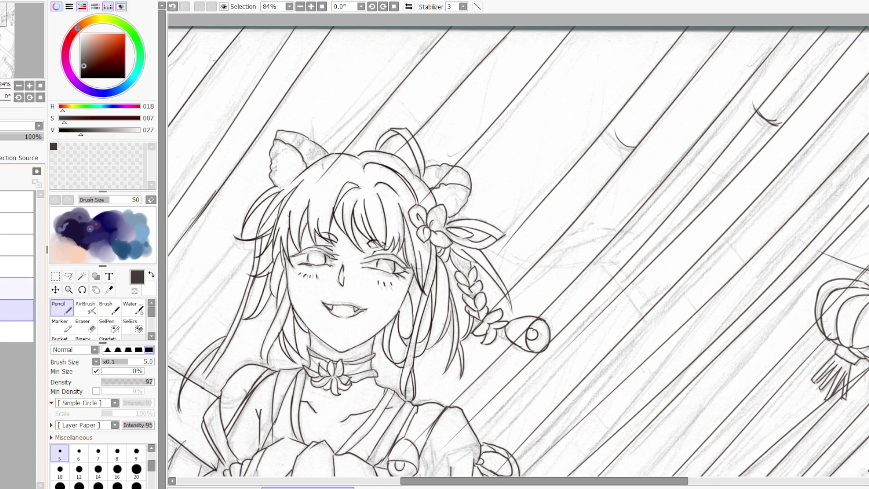
- Erase part of the upper eyelid on the flower-side eye and try new Pencil strokes at its inner corner, undoing unwanted ones
key("e")
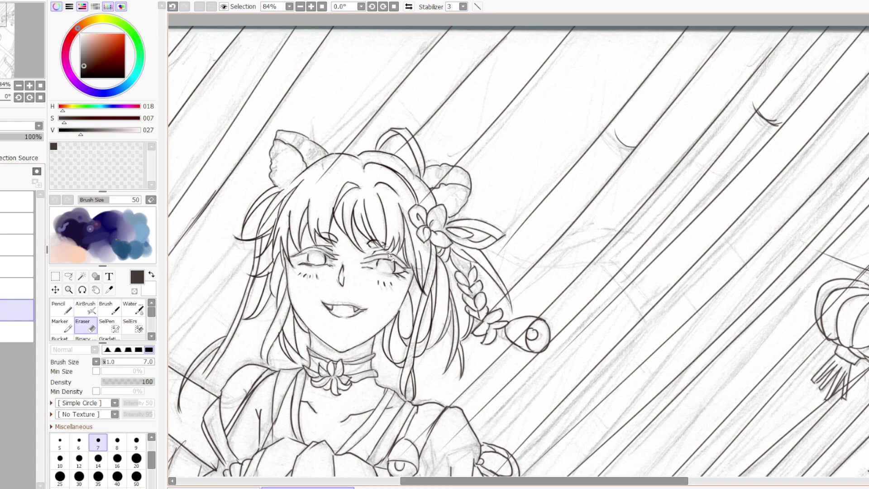
key("n")
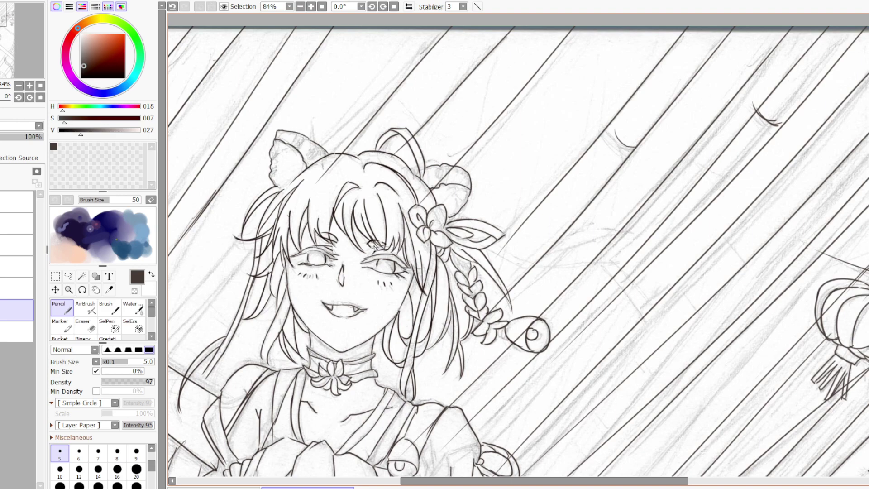
key("ctrl+z")
left_click_drag(361, 261, 377, 254)
key("ctrl+z")
key("ctrl+z")
key("ctrl+z")
left_click_drag(361, 261, 371, 256)
key("ctrl+z")
- Check the reworked inner eye corner against the sketch by hiding and showing the face line layer
left_click(1, 309)
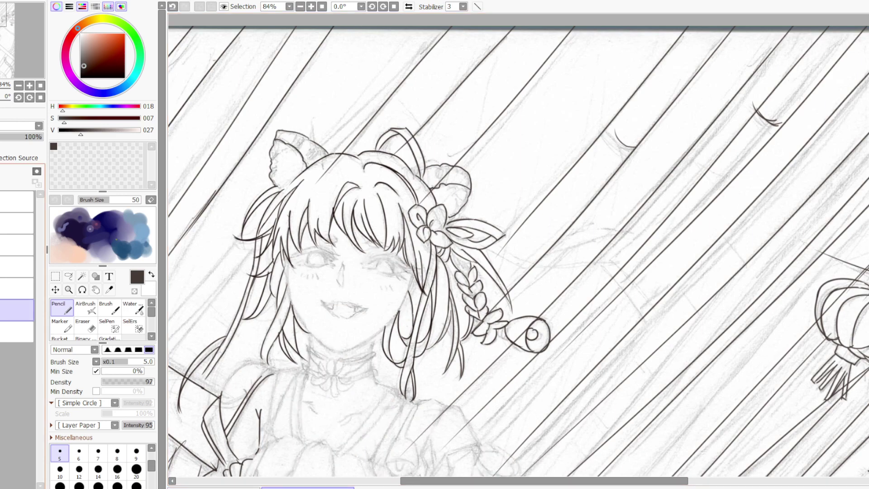
key("ctrl+y")
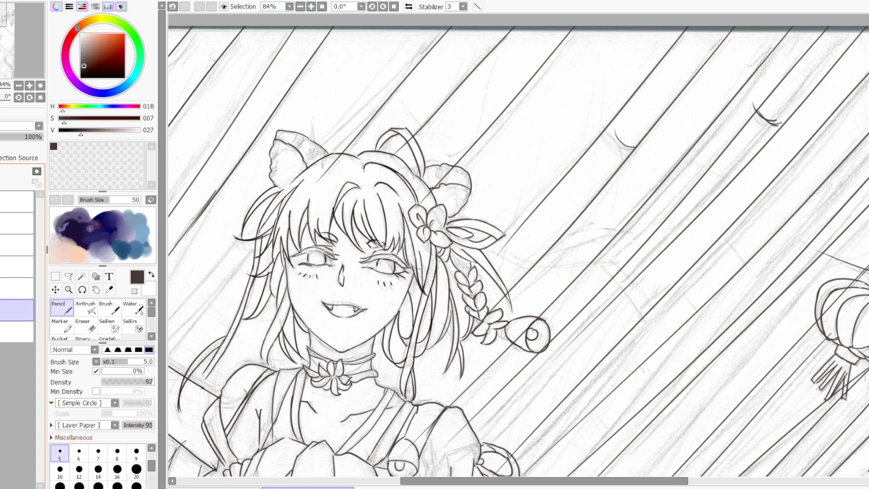
key("ctrl+z")
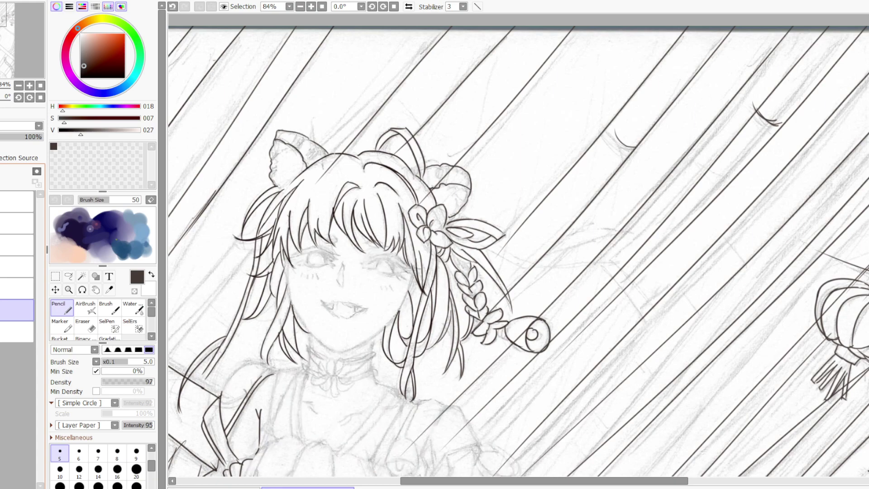
key("ctrl+y")
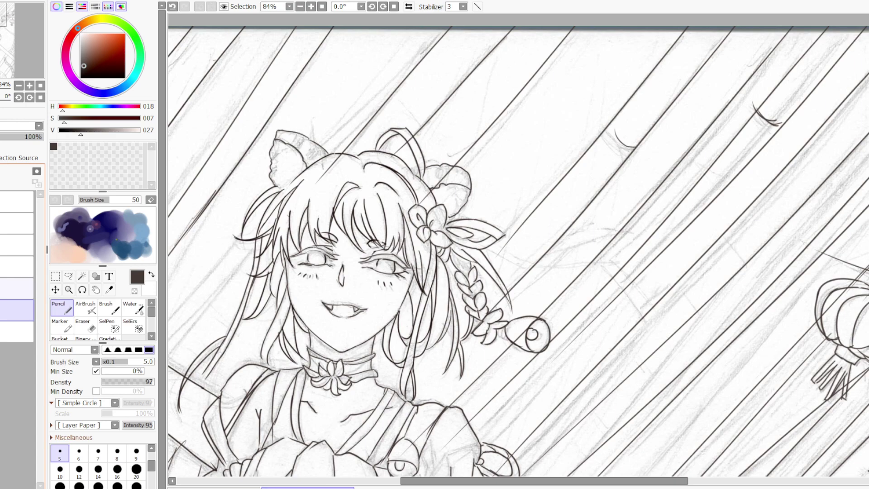
- Erase and redraw the inner end of the flower-side eye's upper eyelid, then compare it with the sketch
key("e")
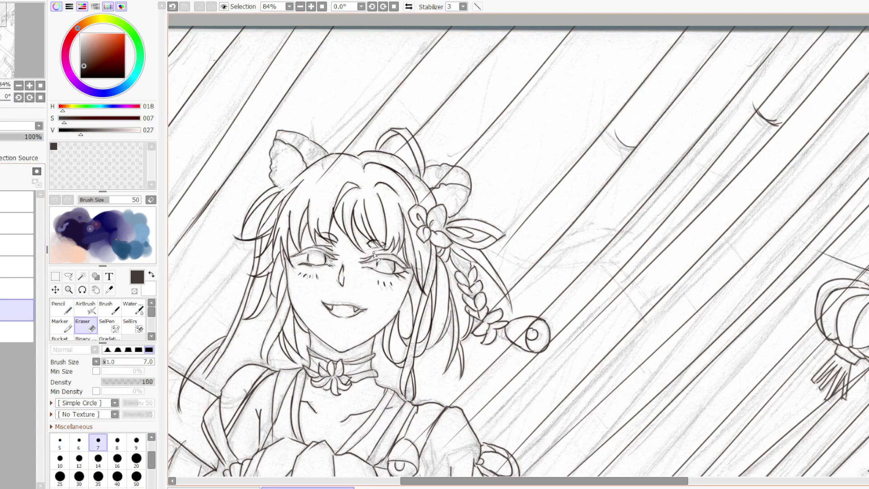
key("n")
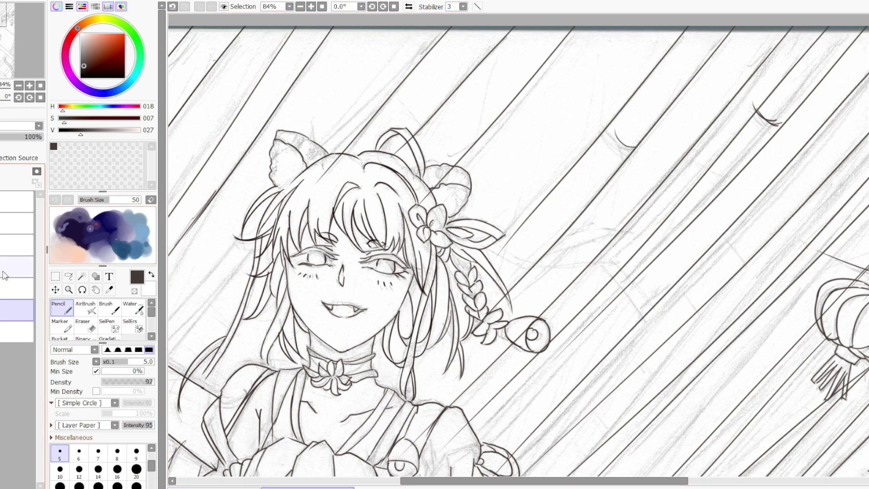
left_click(1, 288)
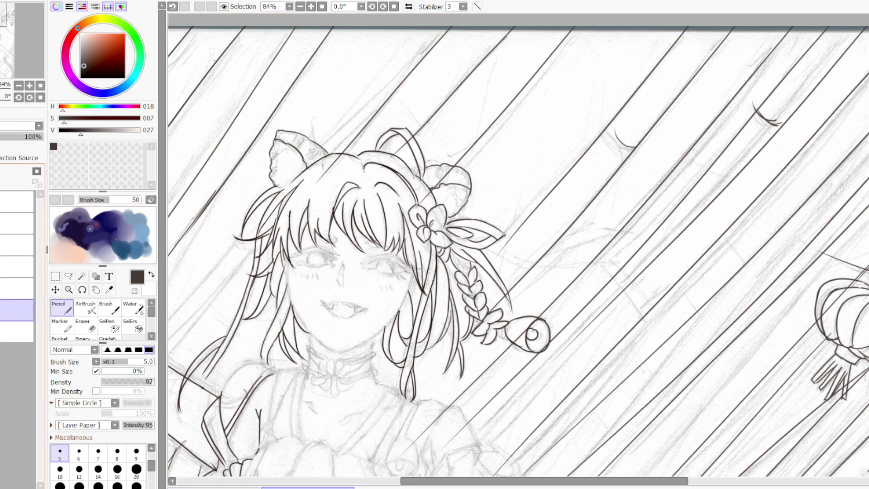
left_click(2, 288)
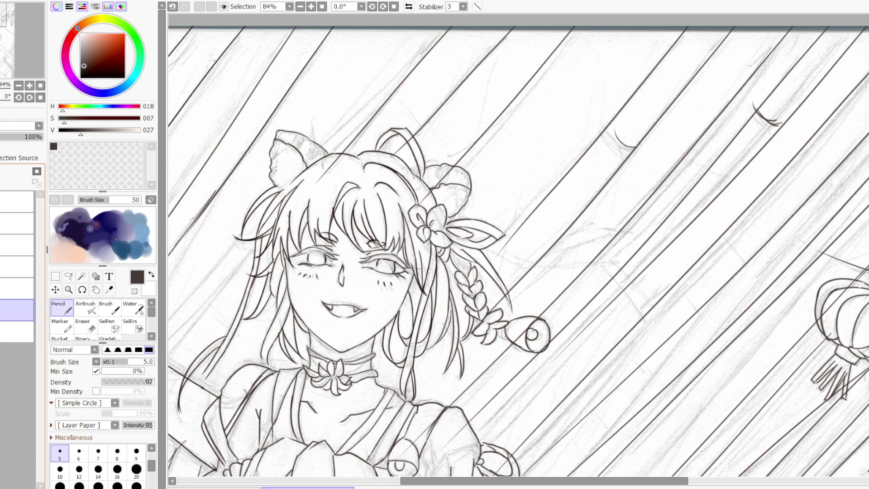
left_click(2, 289)
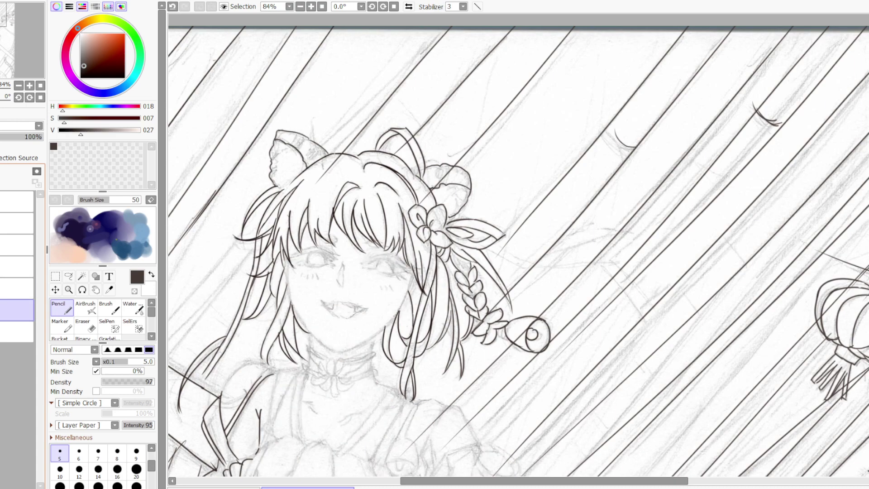
left_click(2, 288)
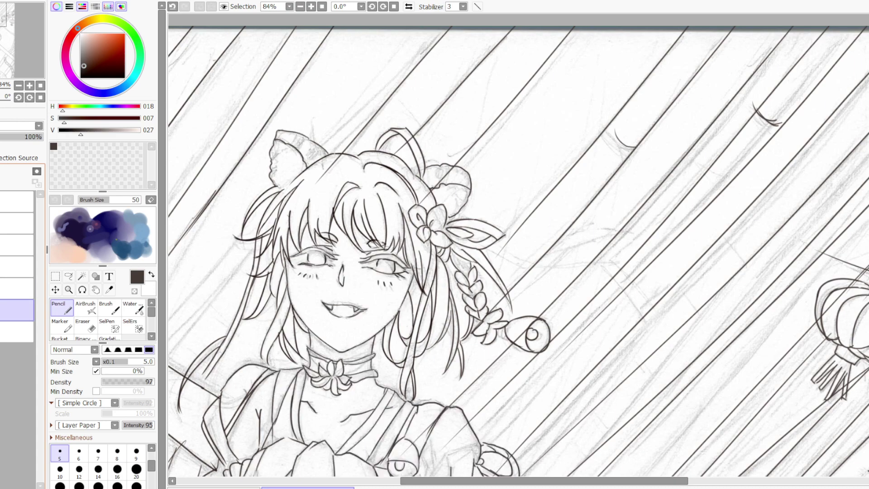
- Compare the face line art with the sketch, then touch up the outer corner of the flower-side eye with Eraser and Pencil
left_click(1, 288)
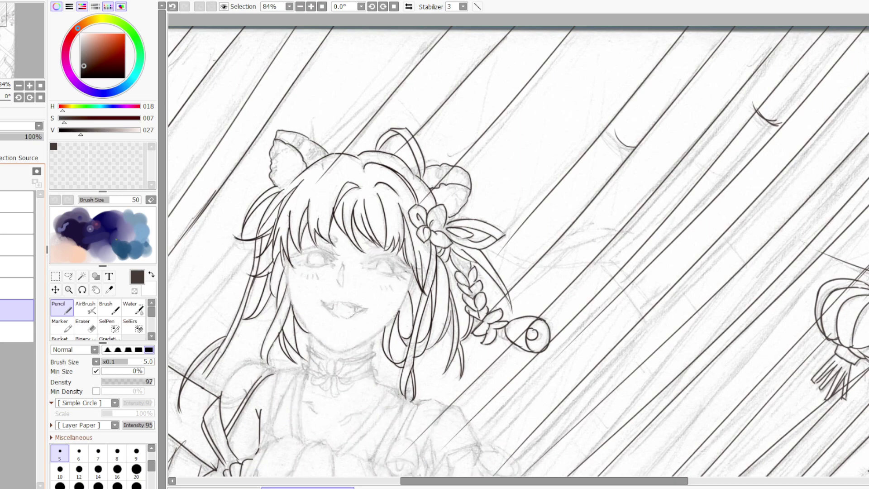
left_click(2, 288)
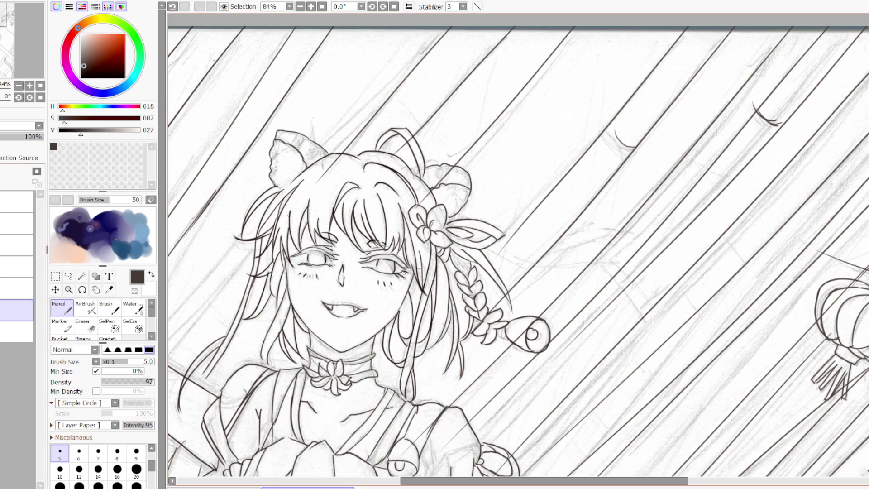
key("e")
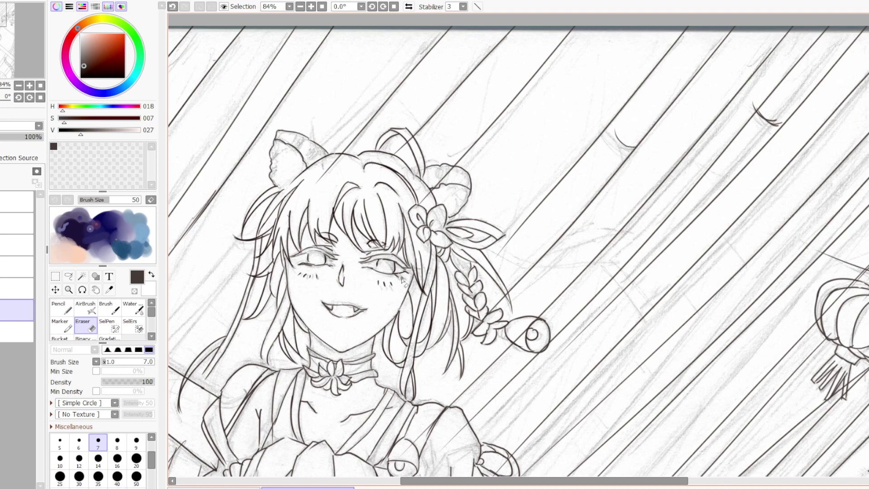
key("n")
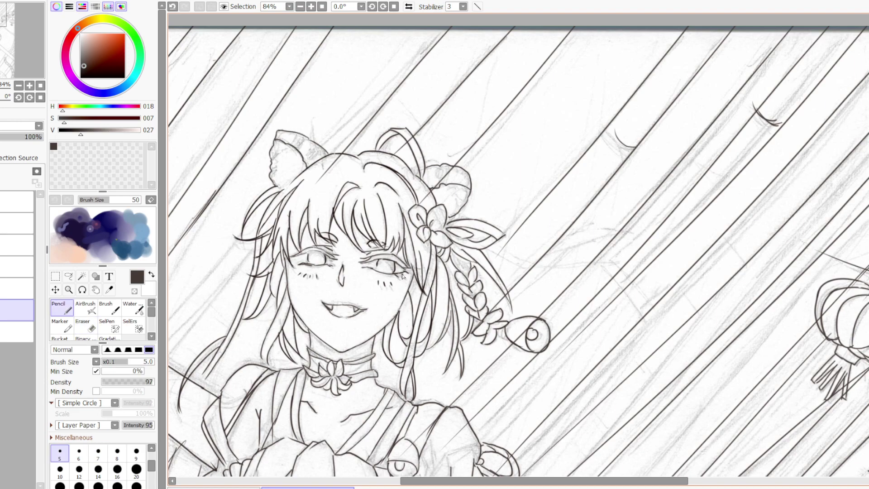
key("ctrl+z")
key("ctrl+y")
- Compare the girl's inked hair and flower ornaments with the sketch by hiding and showing their line layers
scroll(418, 253, "down", 4)
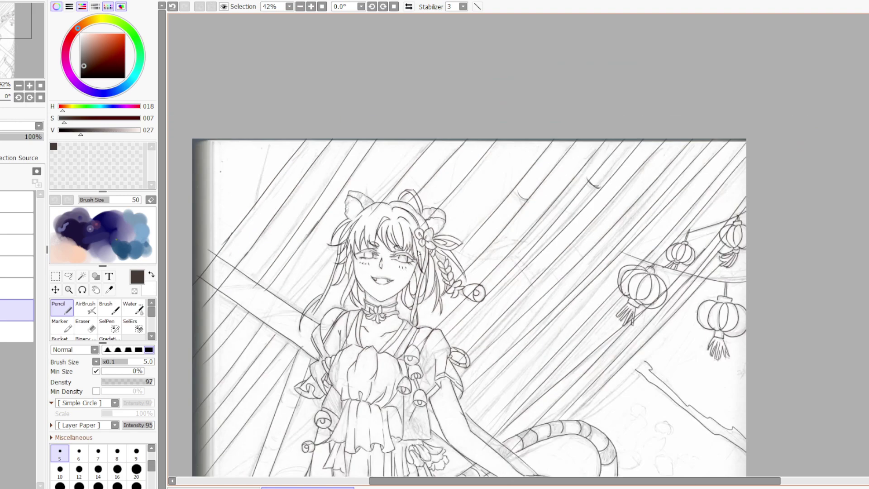
scroll(418, 253, "up", 2)
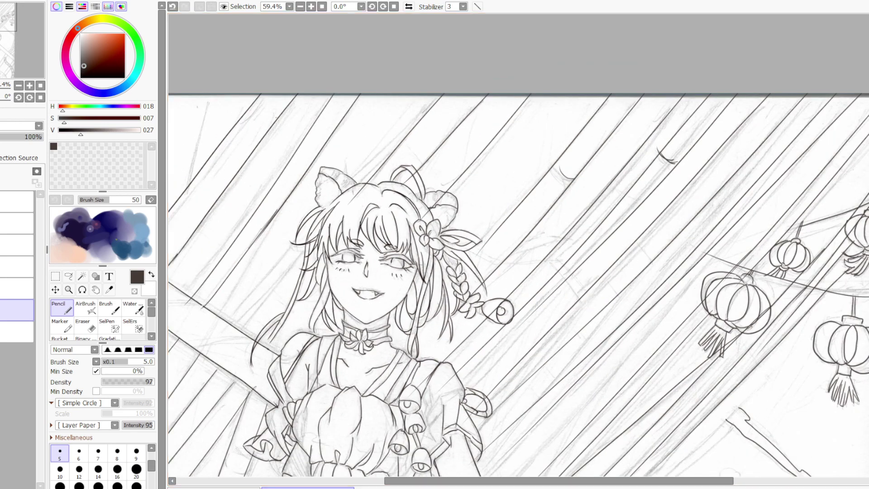
left_click(1, 267)
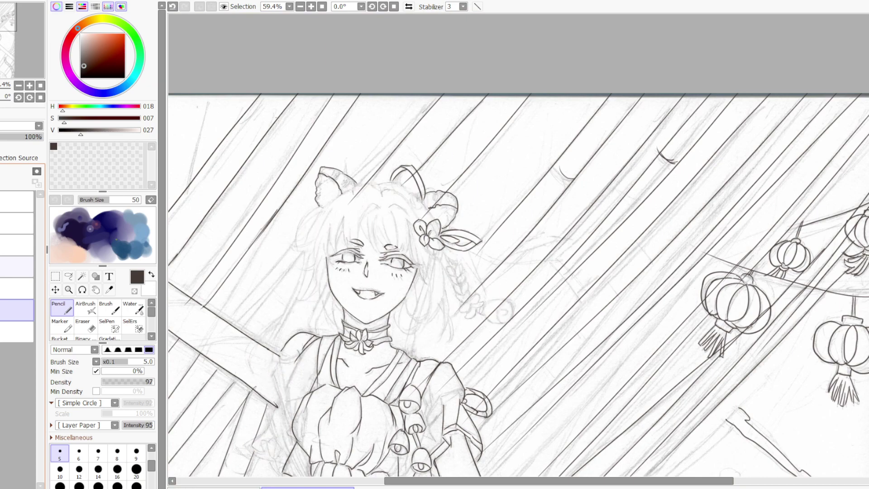
left_click(1, 266)
left_click(1, 267)
left_click(1, 267)
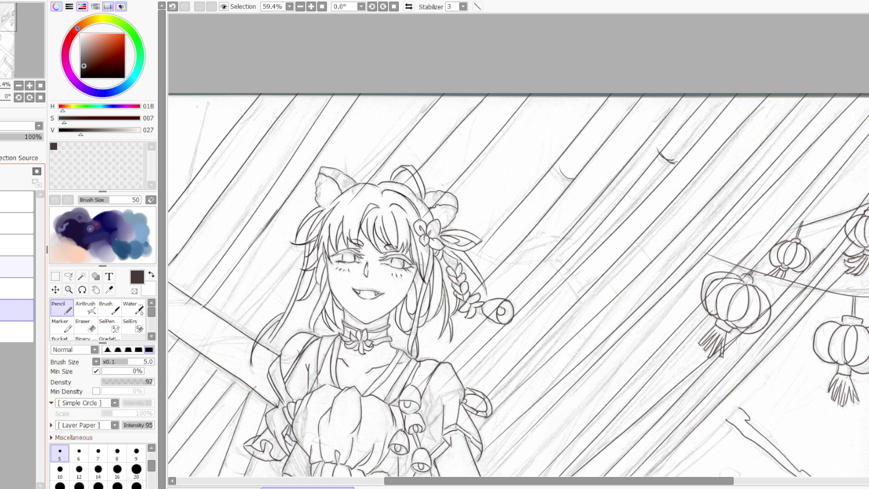
left_click(1, 244)
left_click(1, 244)
- With the hair and flower layers linked, lasso the upper hair, ears, flower ornaments and braid with its bell freehand
left_click(16, 267)
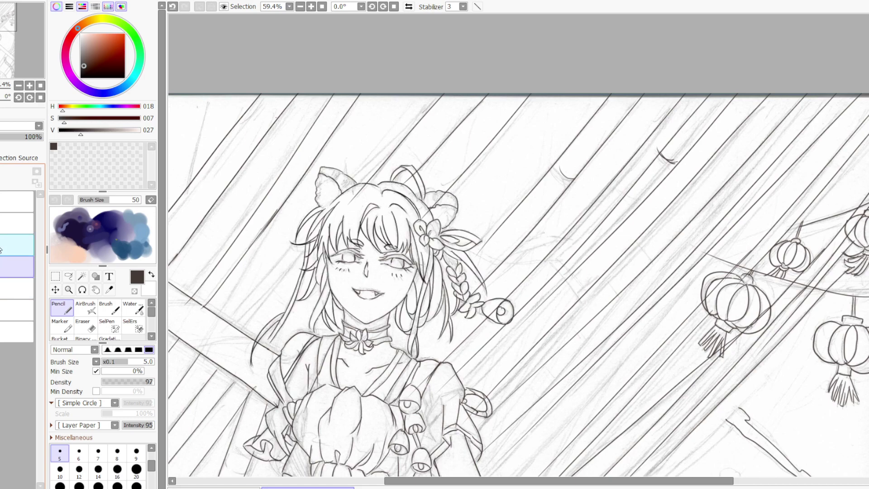
left_click(69, 276)
mouse_move(412, 145)
left_mouse_down()
mouse_move(332, 145)
mouse_move(293, 183)
mouse_move(285, 251)
mouse_move(330, 267)
mouse_move(369, 258)
mouse_move(417, 282)
mouse_move(414, 264)
mouse_move(428, 249)
mouse_move(462, 266)
mouse_move(441, 257)
mouse_move(452, 306)
mouse_move(468, 329)
mouse_move(508, 327)
mouse_move(522, 305)
mouse_move(494, 164)
mouse_move(431, 134)
mouse_move(405, 143)
left_mouse_up()
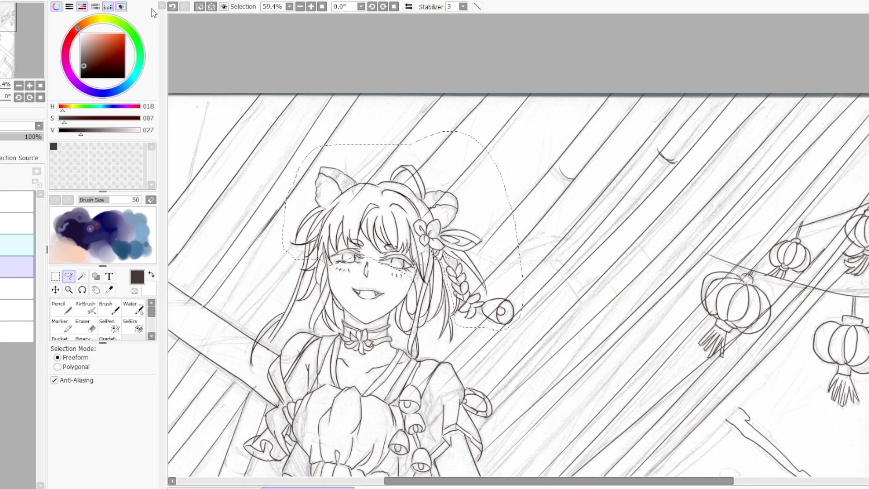
- Enlarge the selected hair and ornaments slightly upward and outward on the side away from the flower using Resize
left_click(55, 276)
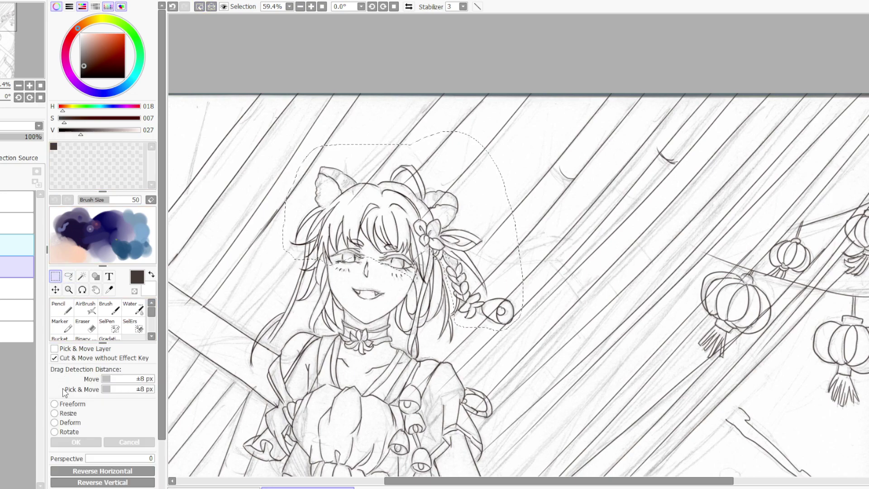
left_click(54, 413)
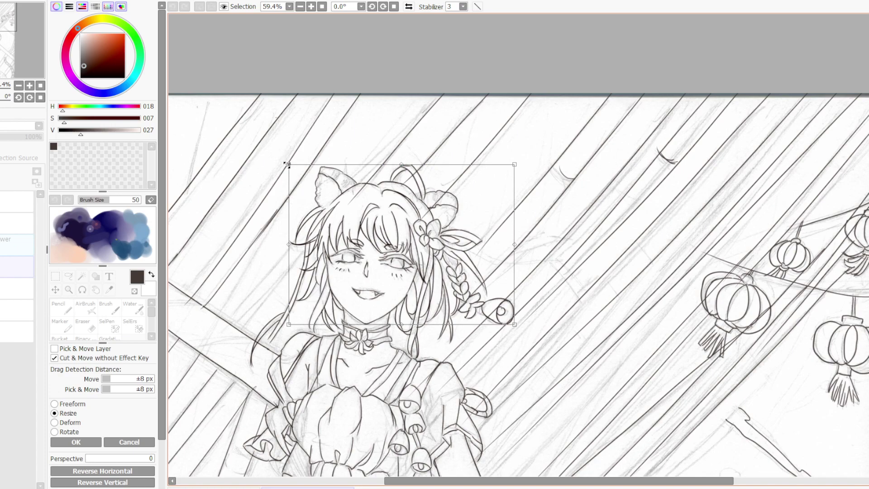
left_click_drag(287, 165, 286, 159)
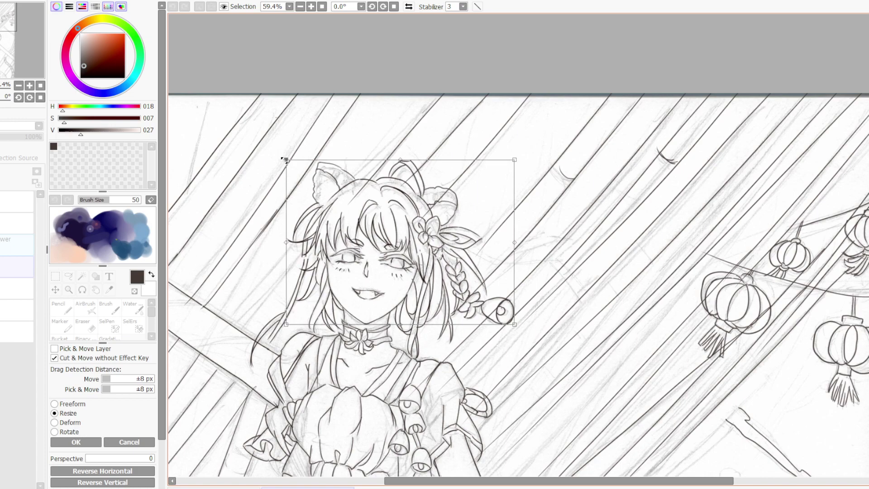
scroll(411, 206, "down", 4)
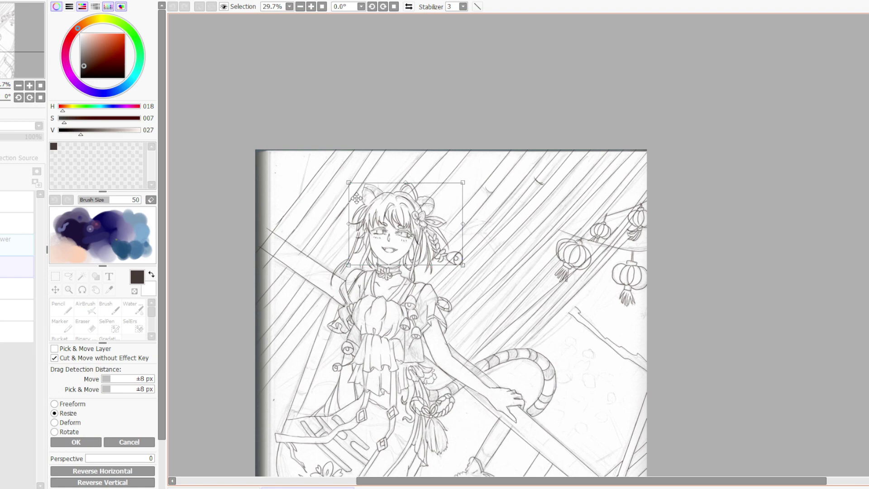
left_click_drag(344, 225, 342, 224)
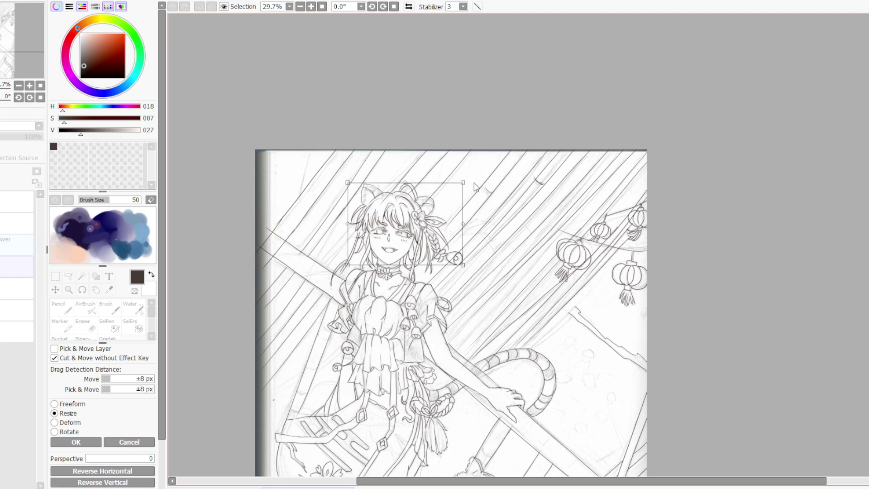
- Examine the resized hair against the girl's face and whole figure from close and distant views
scroll(443, 222, "down", 1)
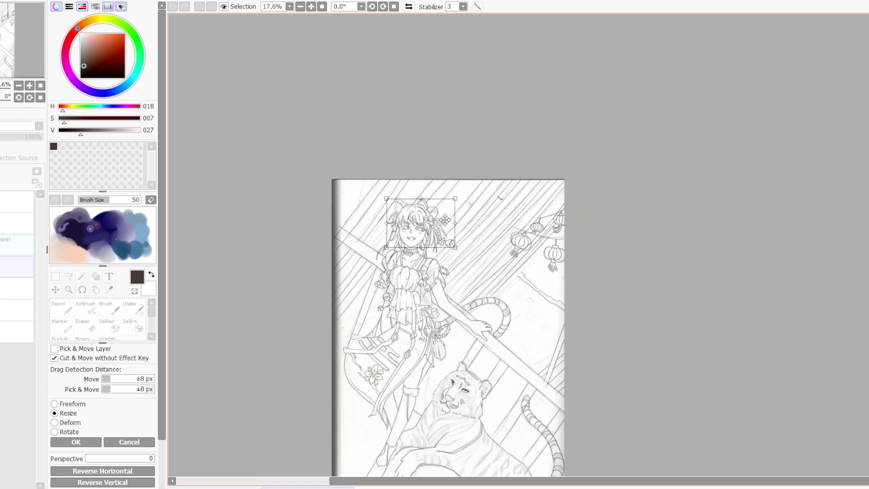
scroll(444, 220, "up", 1)
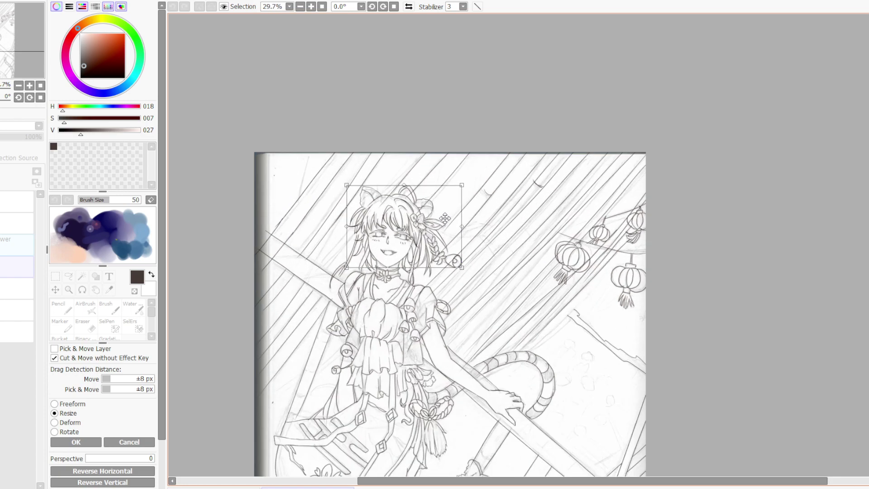
scroll(444, 218, "down", 6)
scroll(449, 217, "up", 3)
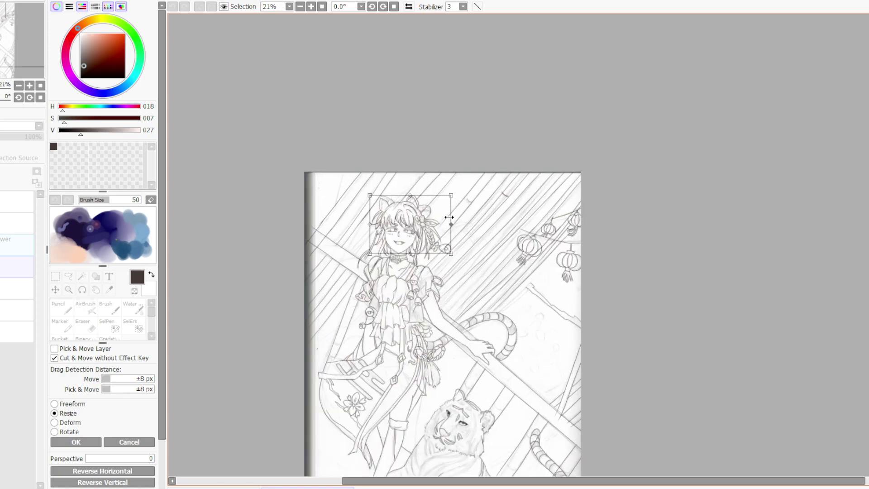
scroll(449, 218, "up", 3)
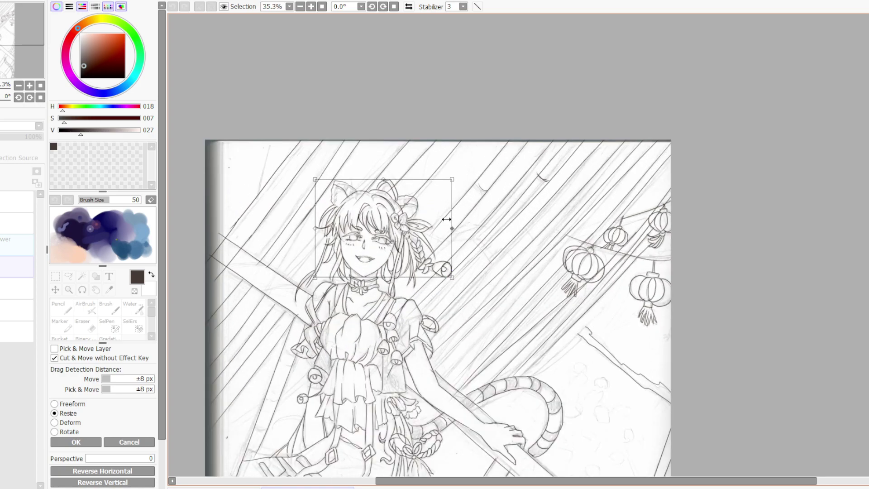
scroll(446, 219, "down", 3)
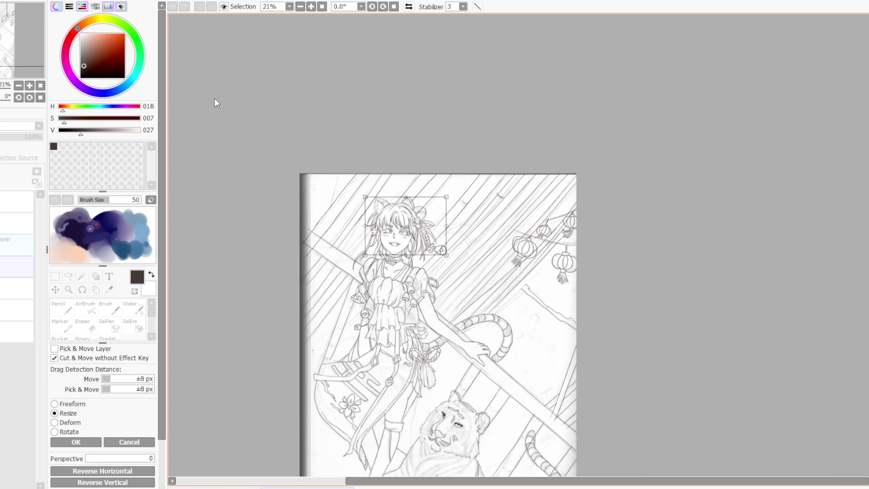
scroll(394, 183, "down", 2)
scroll(403, 187, "up", 4)
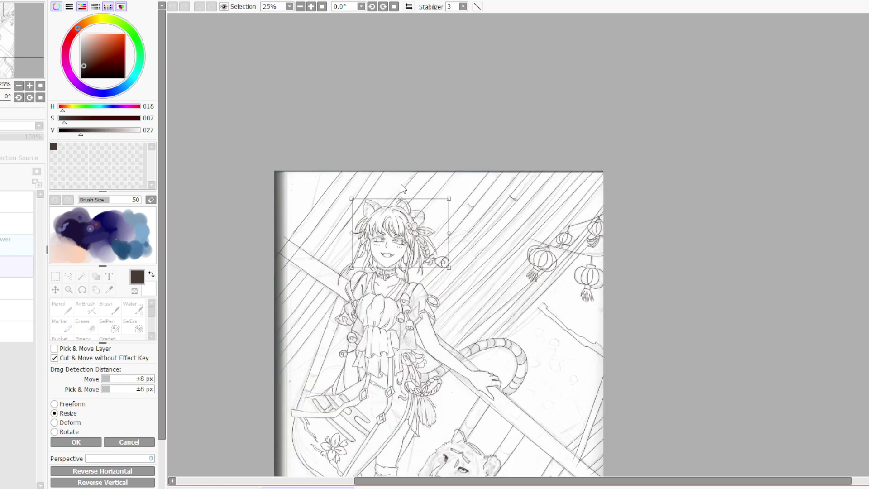
scroll(403, 188, "up", 1)
scroll(401, 184, "down", 2)
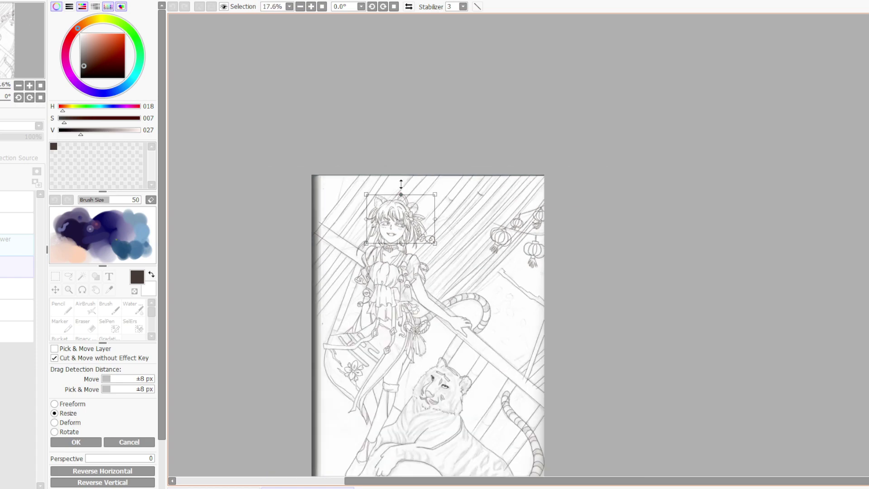
scroll(401, 184, "up", 3)
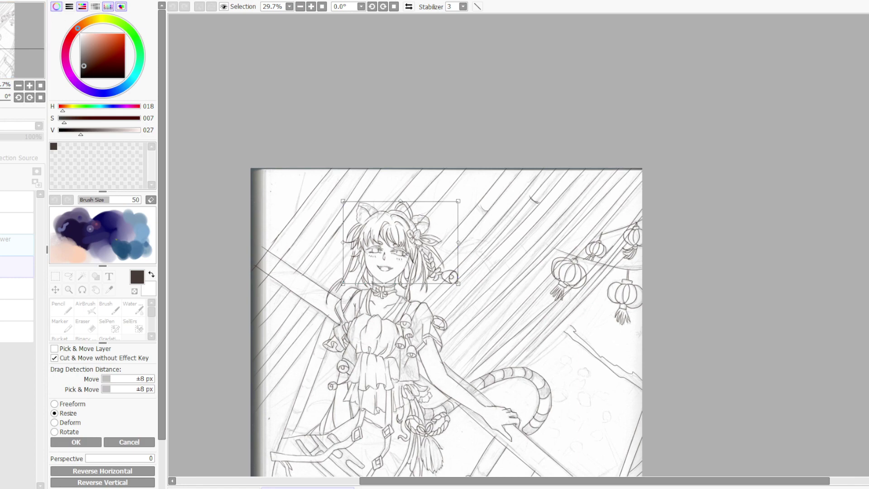
scroll(401, 184, "down", 3)
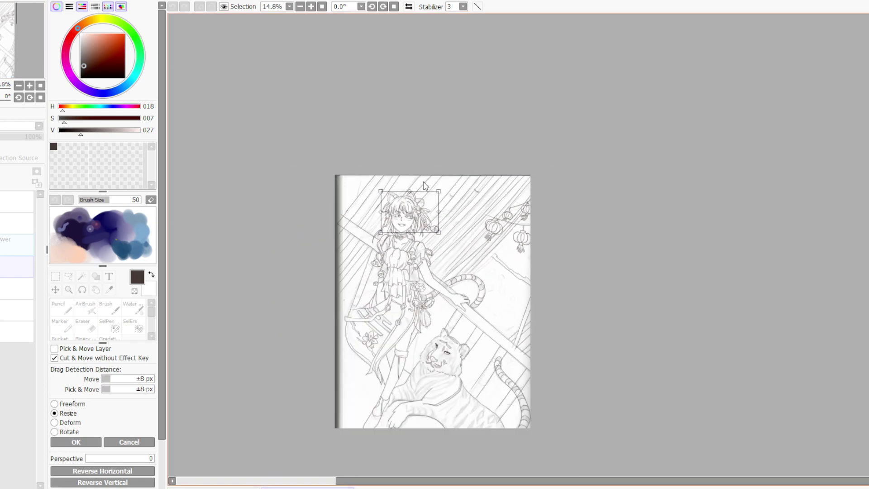
scroll(426, 186, "up", 3)
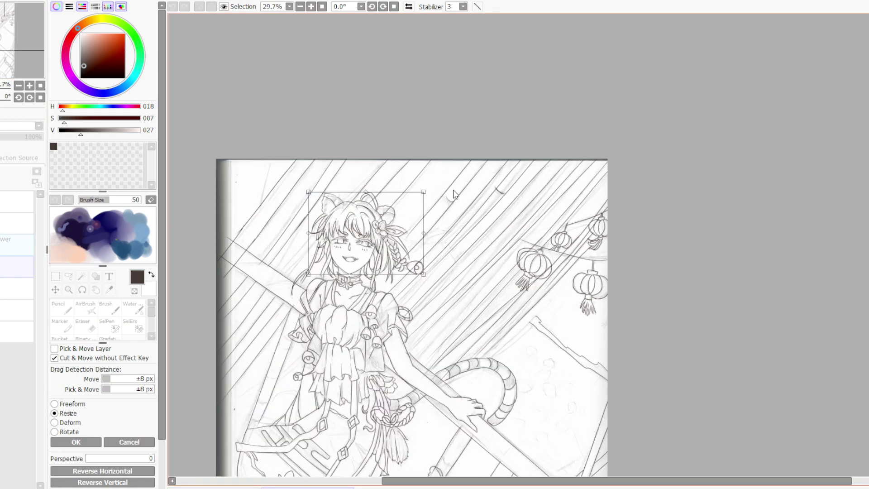
- Apply the hair resize, then flip the canvas view horizontally and clear the selection
left_click(65, 442)
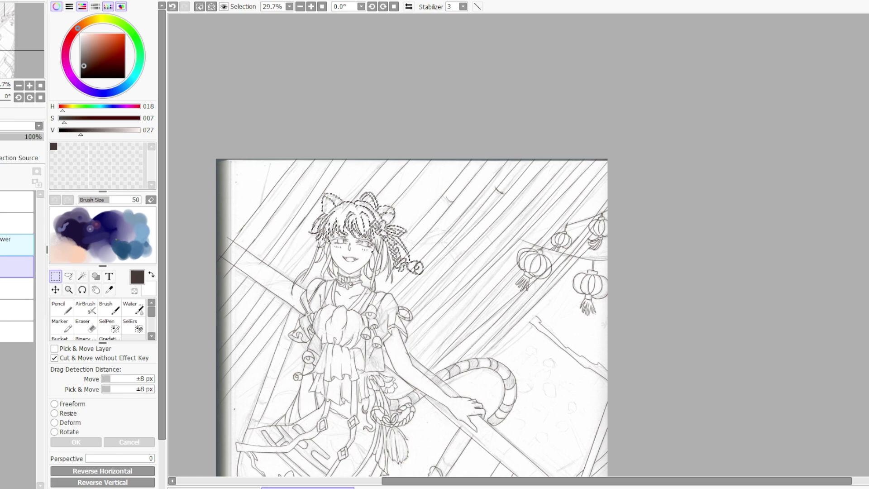
key("h")
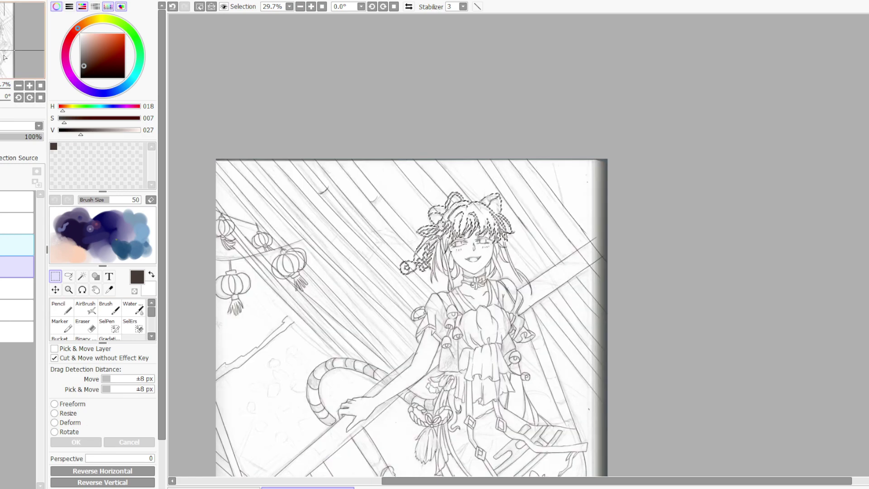
scroll(479, 173, "down", 2)
key("ctrl+d")
scroll(457, 152, "up", 2)
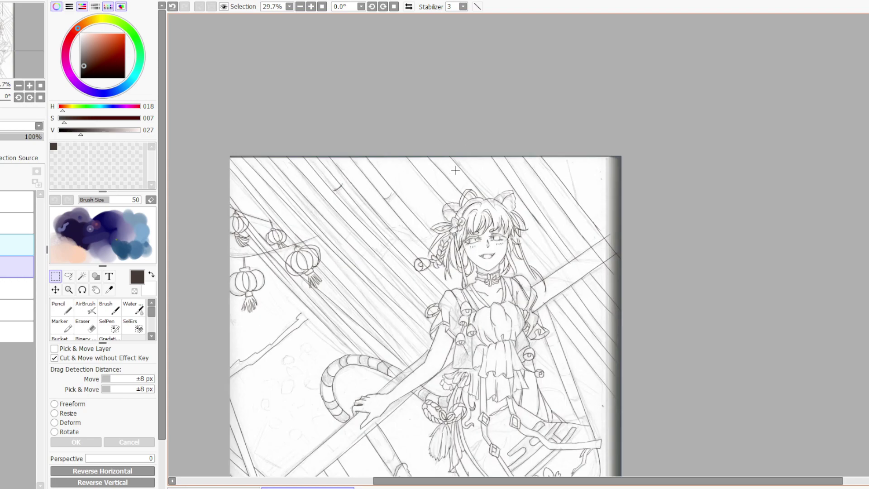
- Check the girl's head and hair proportions in the flipped view, both close up and within the full composition
scroll(453, 169, "up", 2)
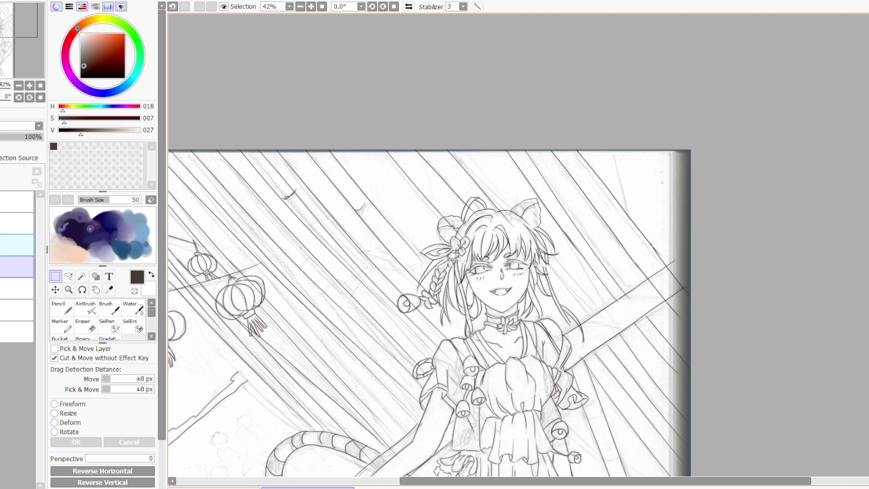
scroll(506, 214, "down", 2)
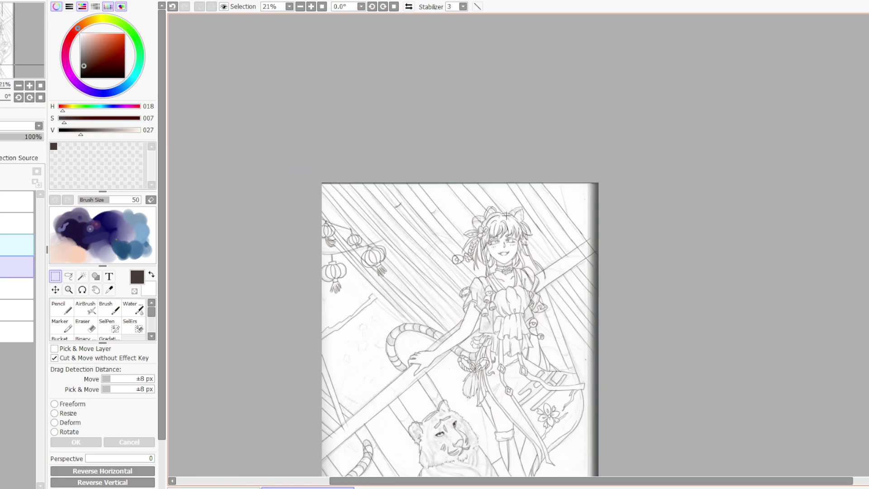
scroll(479, 194, "up", 1)
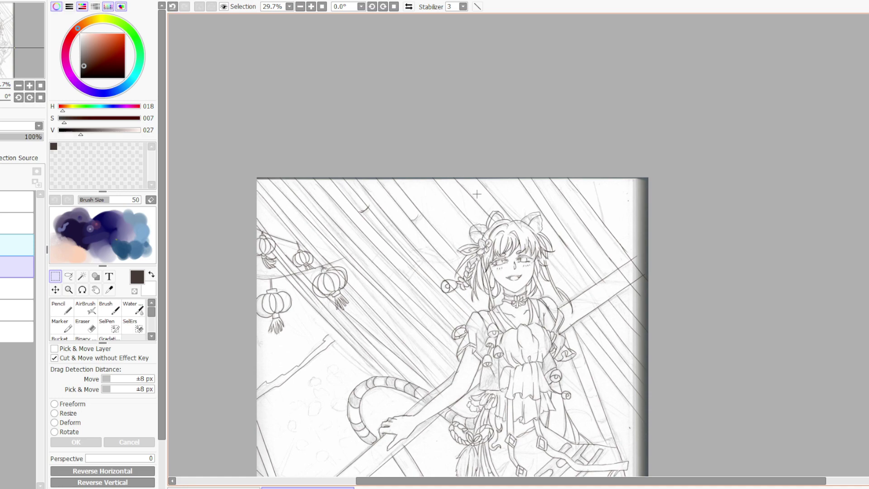
scroll(480, 201, "up", 3)
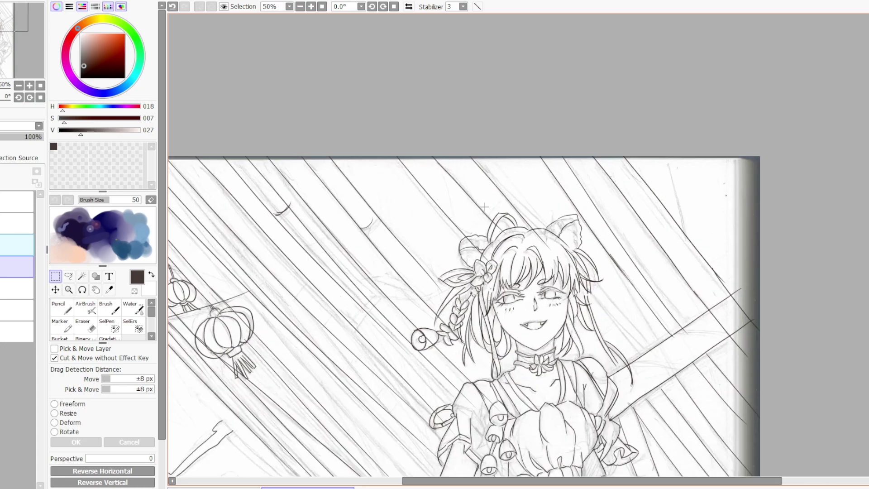
scroll(484, 207, "down", 3)
scroll(495, 206, "down", 4)
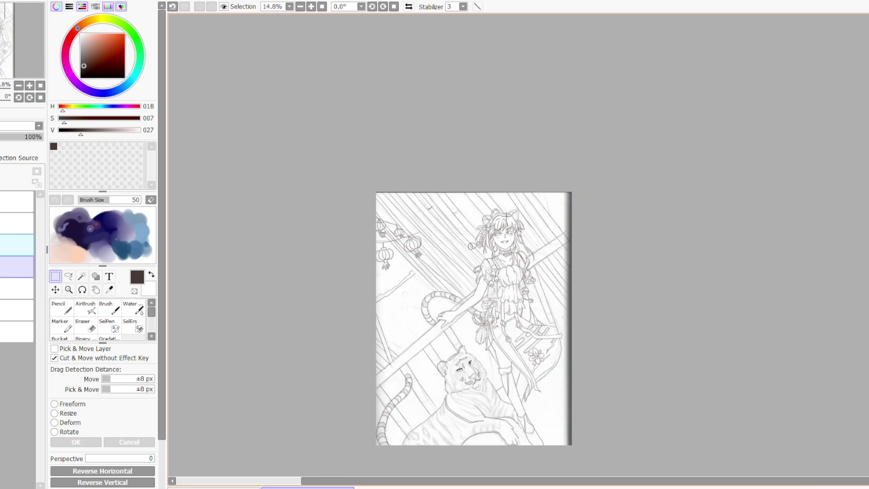
scroll(520, 229, "up", 4)
scroll(511, 225, "down", 3)
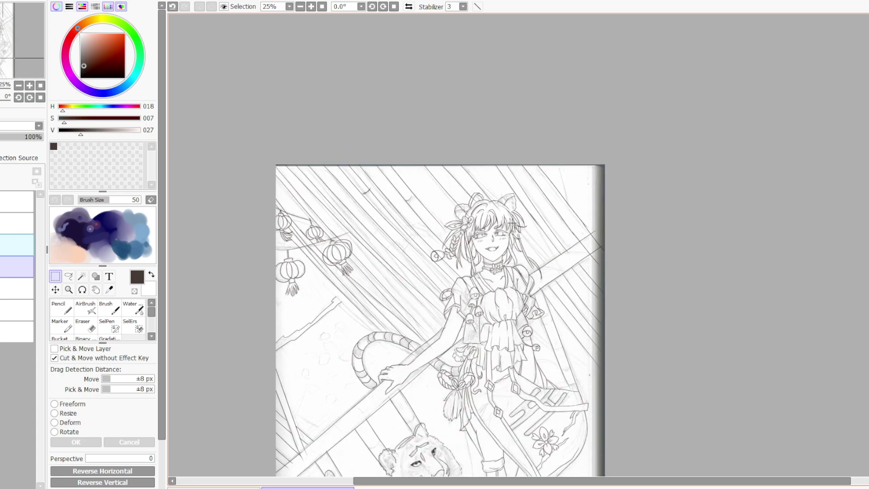
scroll(483, 220, "up", 7)
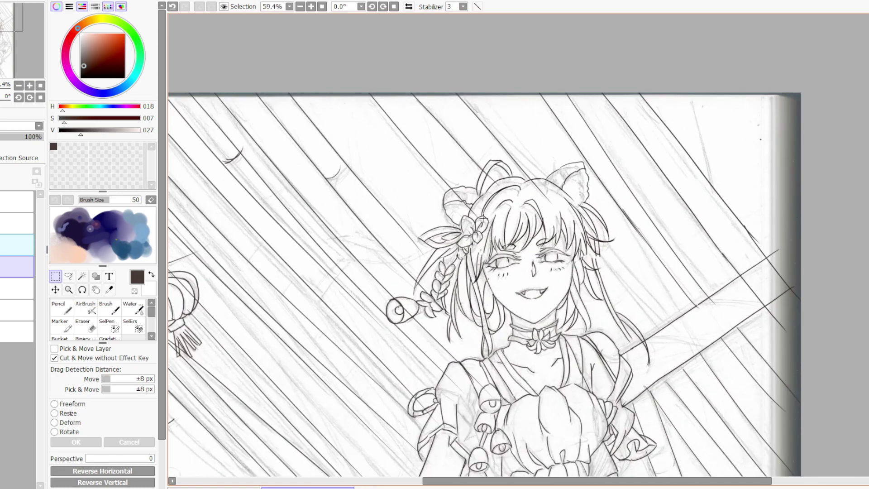
scroll(482, 219, "down", 7)
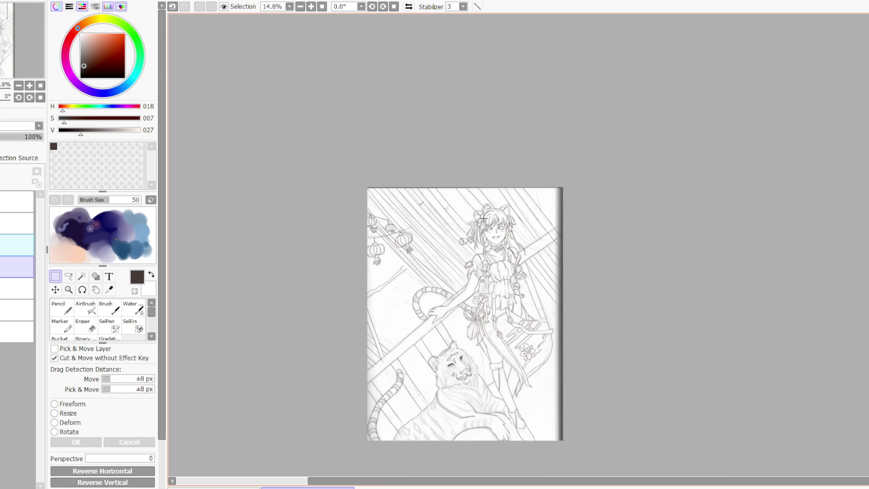
scroll(477, 197, "up", 3)
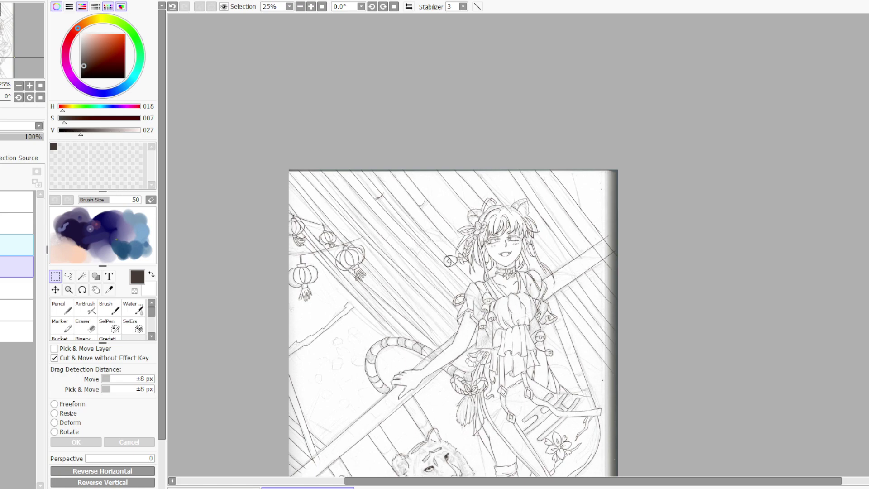